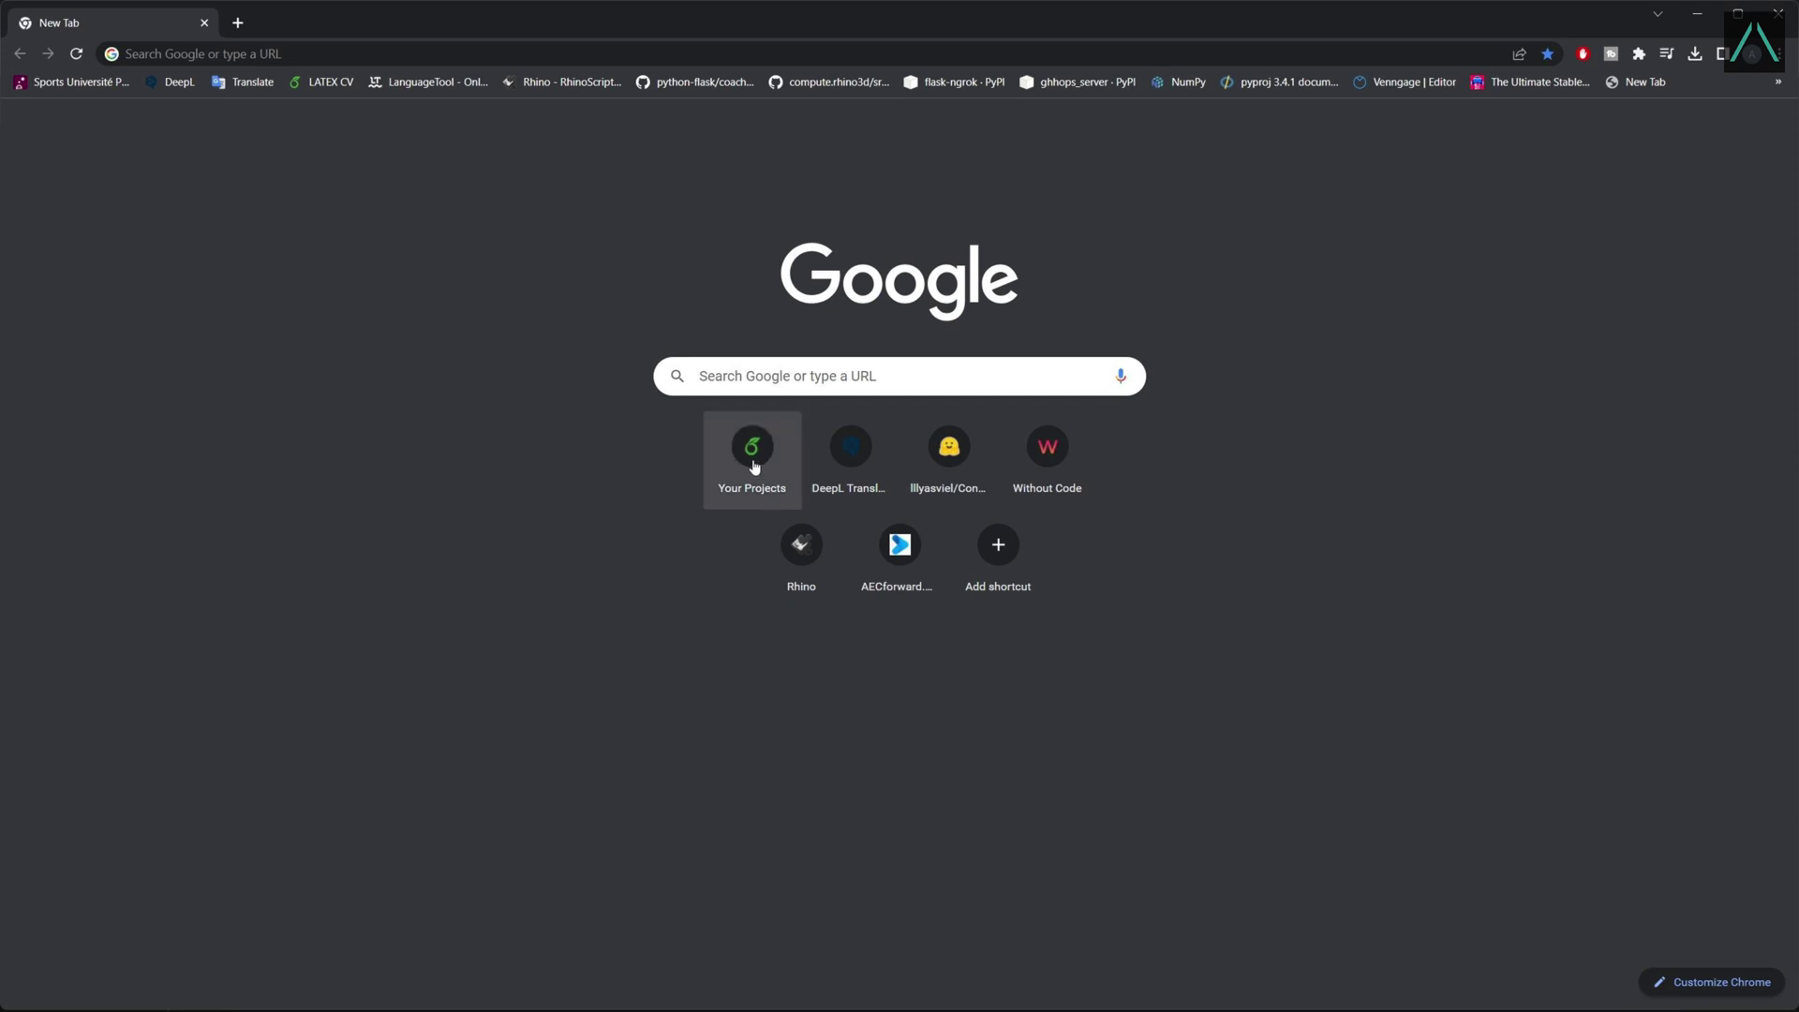
# Search the web for "veras" and download the Windows version from EvolveLAB's Veras page.
pyautogui.click(751, 373)
pyautogui.write('veras')
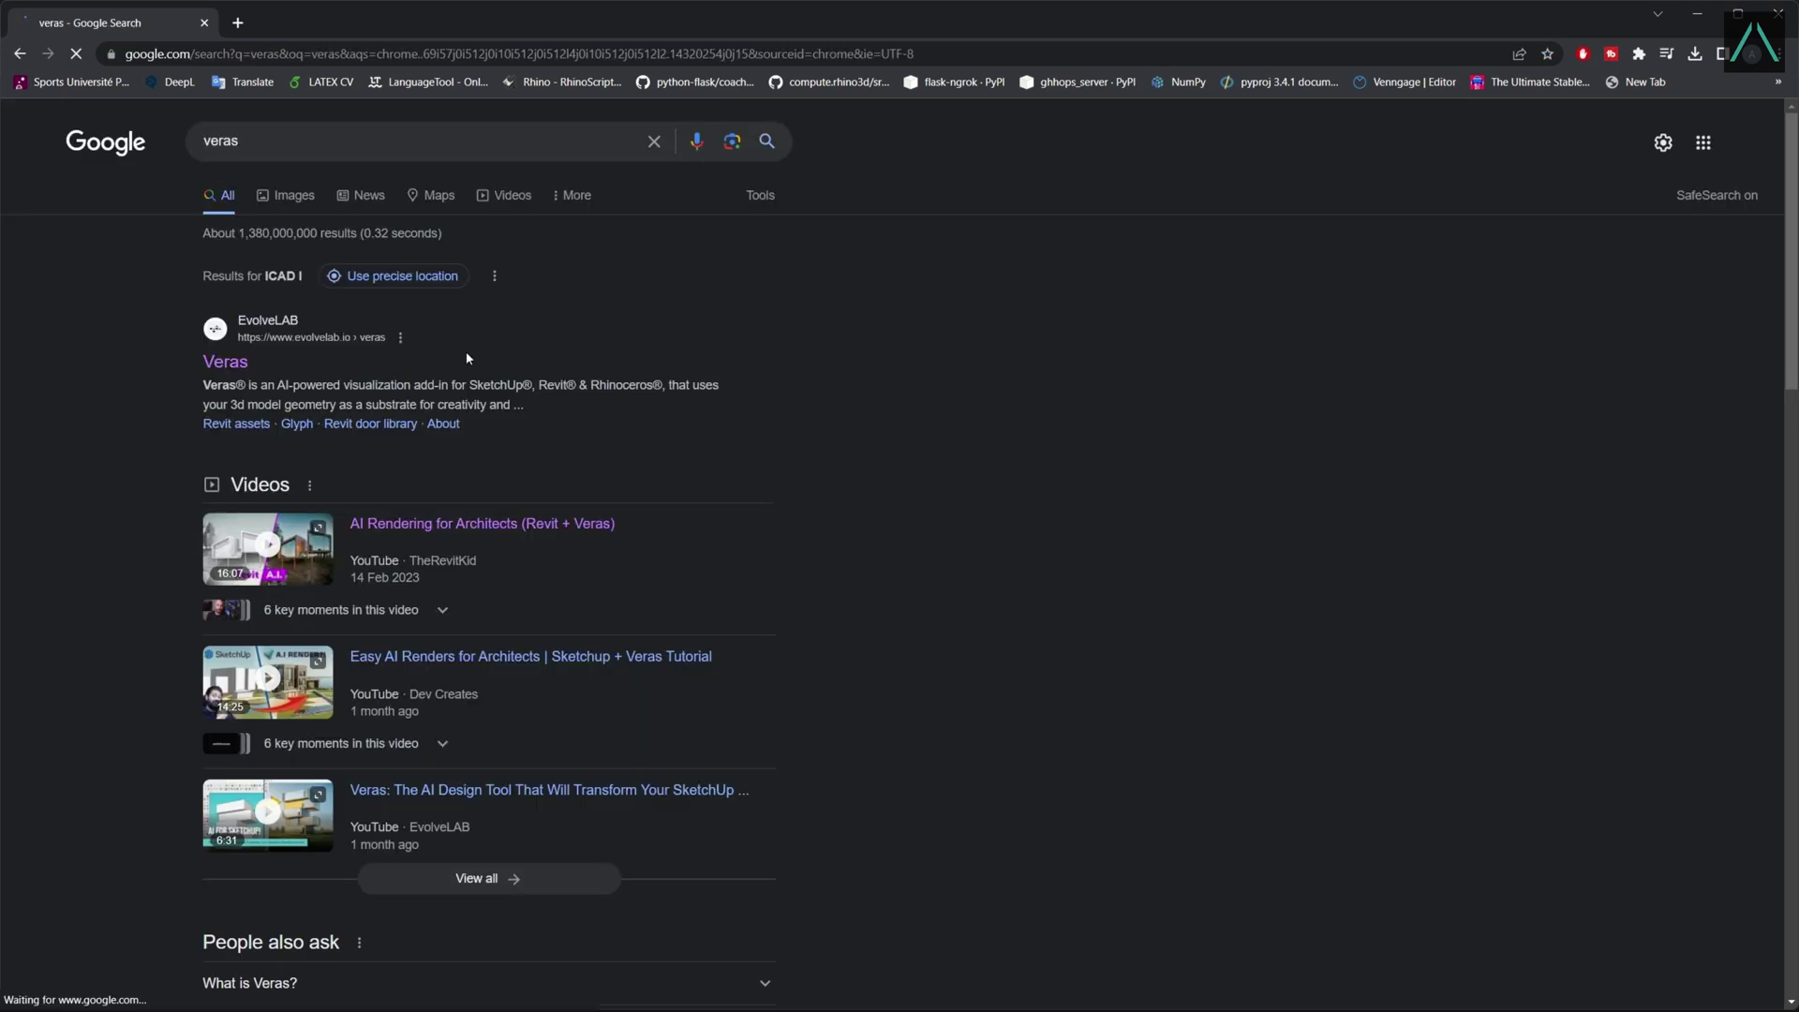
pyautogui.click(213, 362)
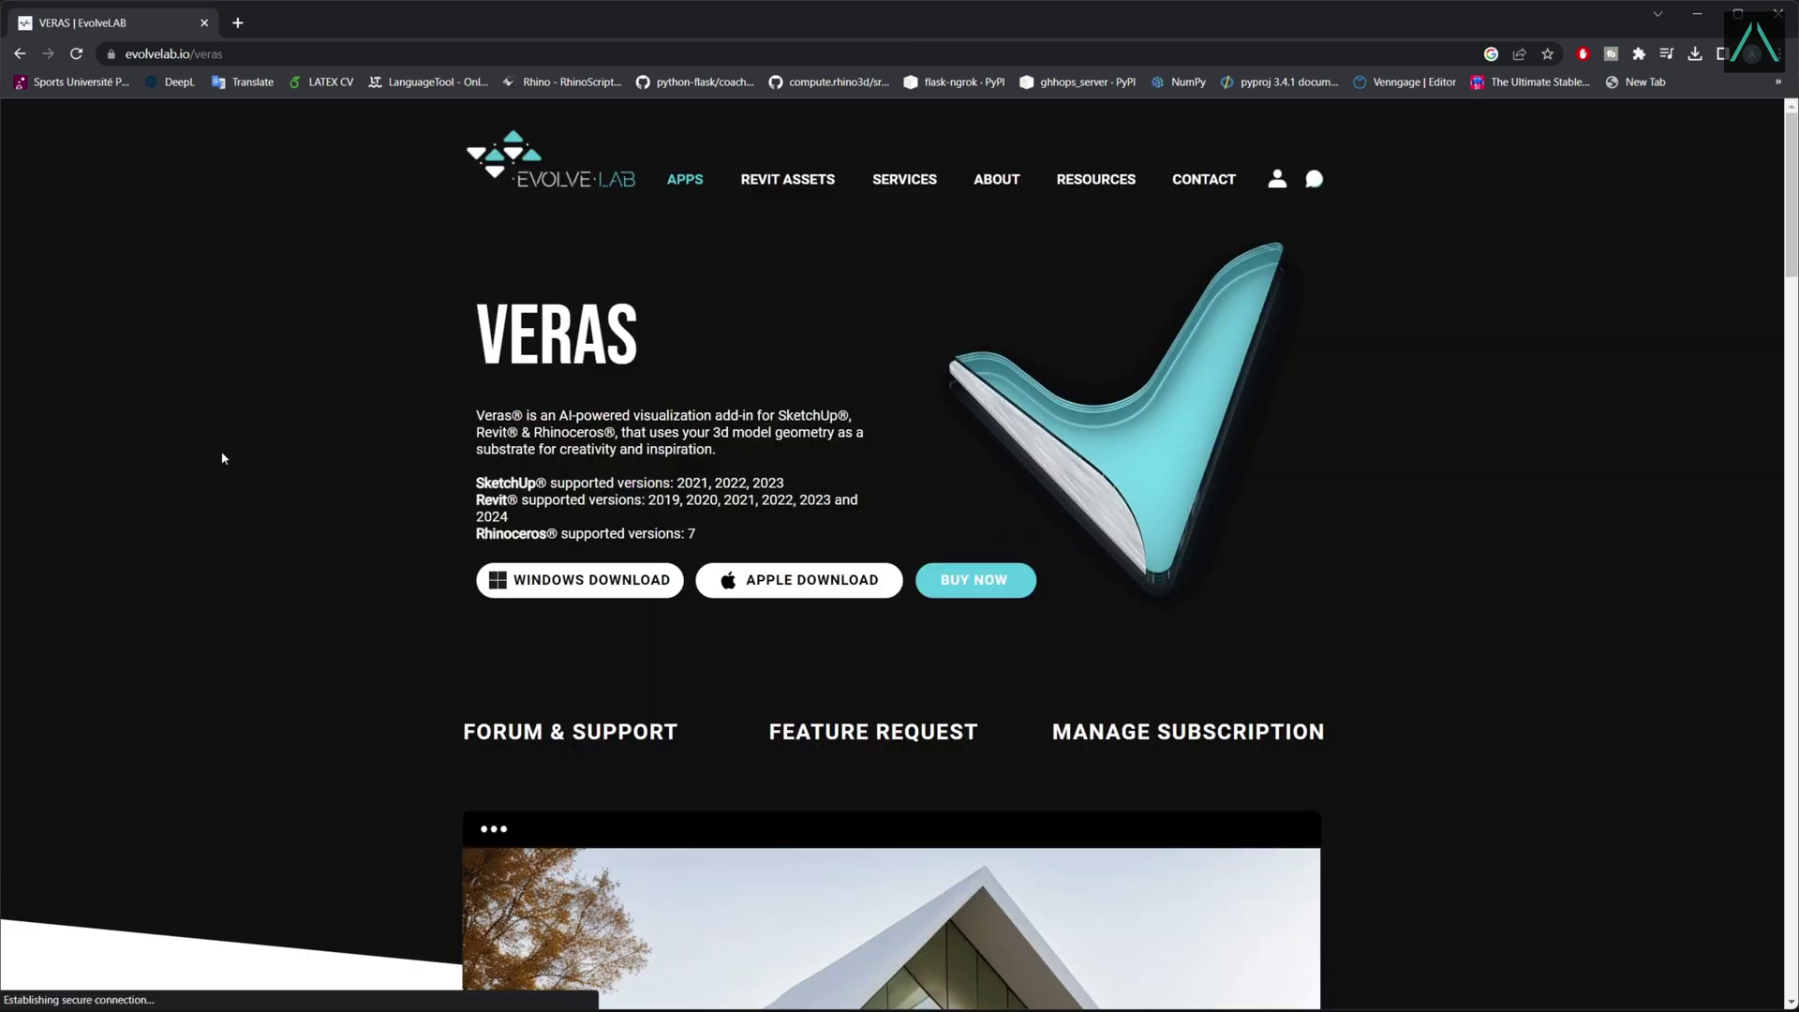
pyautogui.click(571, 587)
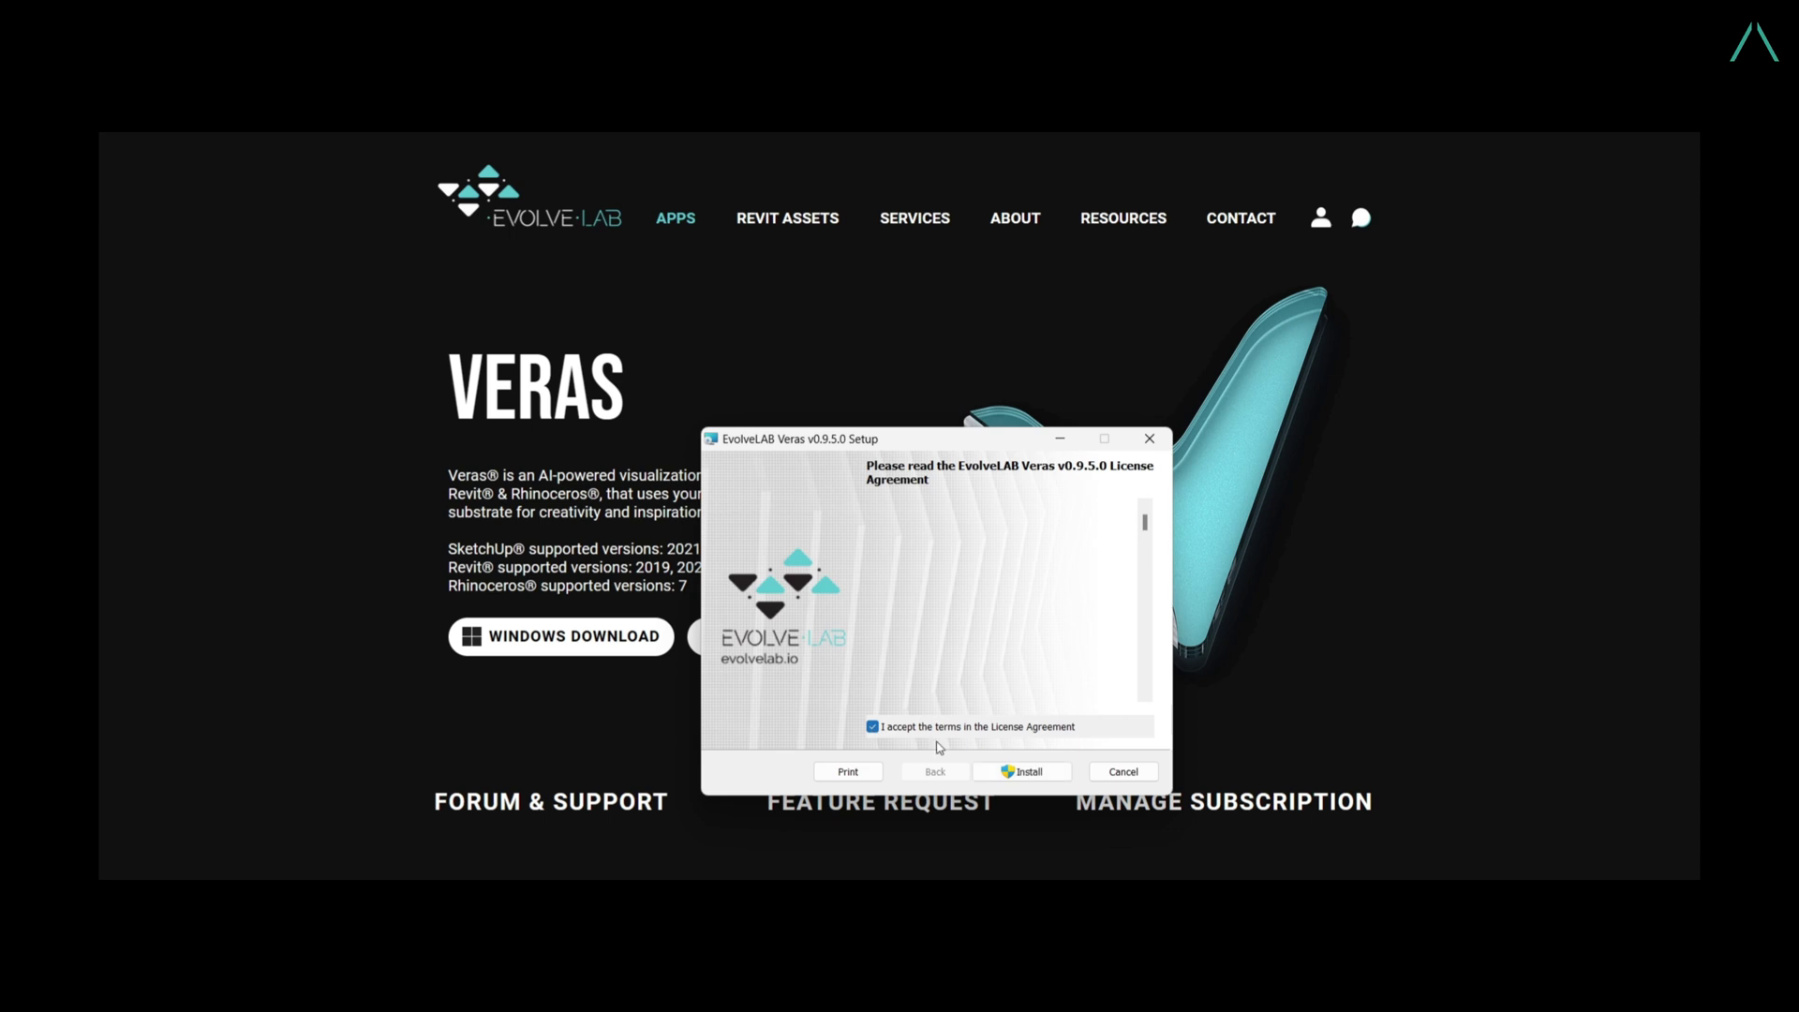
# Install EvolveLAB Veras v0.9.5.0 and run the Veras command in Rhino.
pyautogui.click(1028, 774)
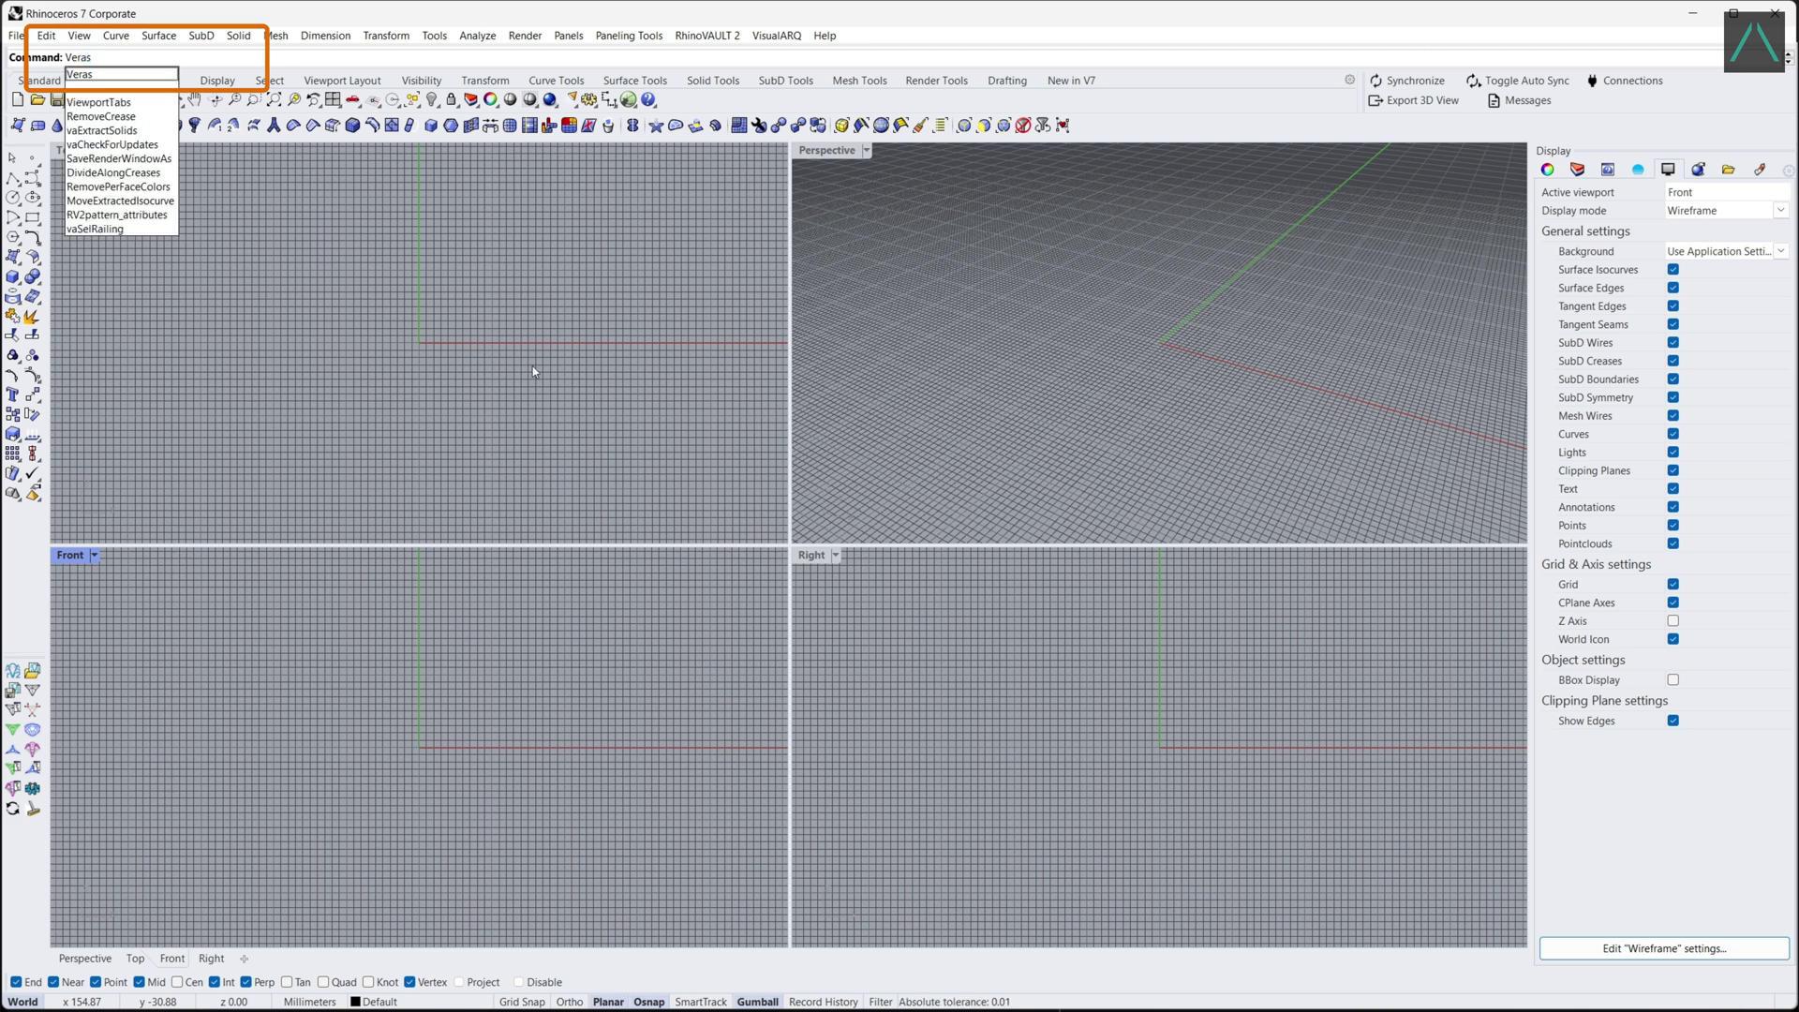
pyautogui.press('Return')
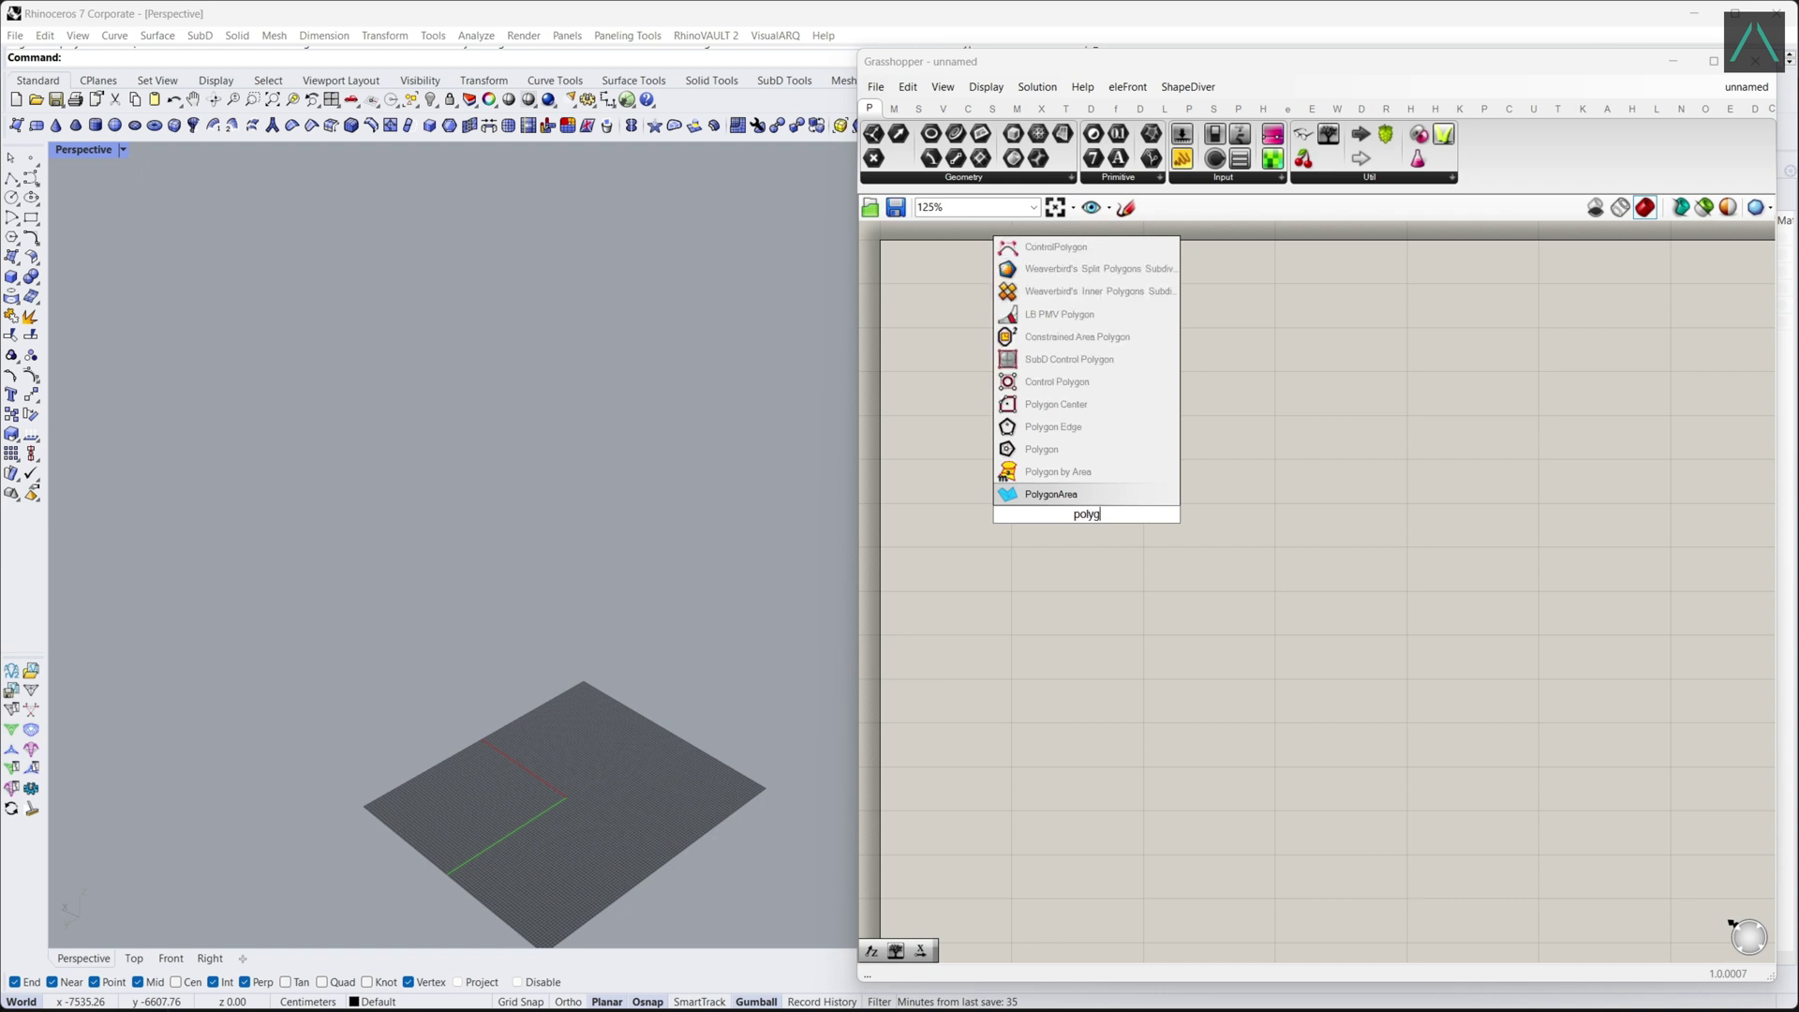
# Add a Polygon component to the Grasshopper canvas and drive its radius with a 1500 number slider.
pyautogui.write('olygo')
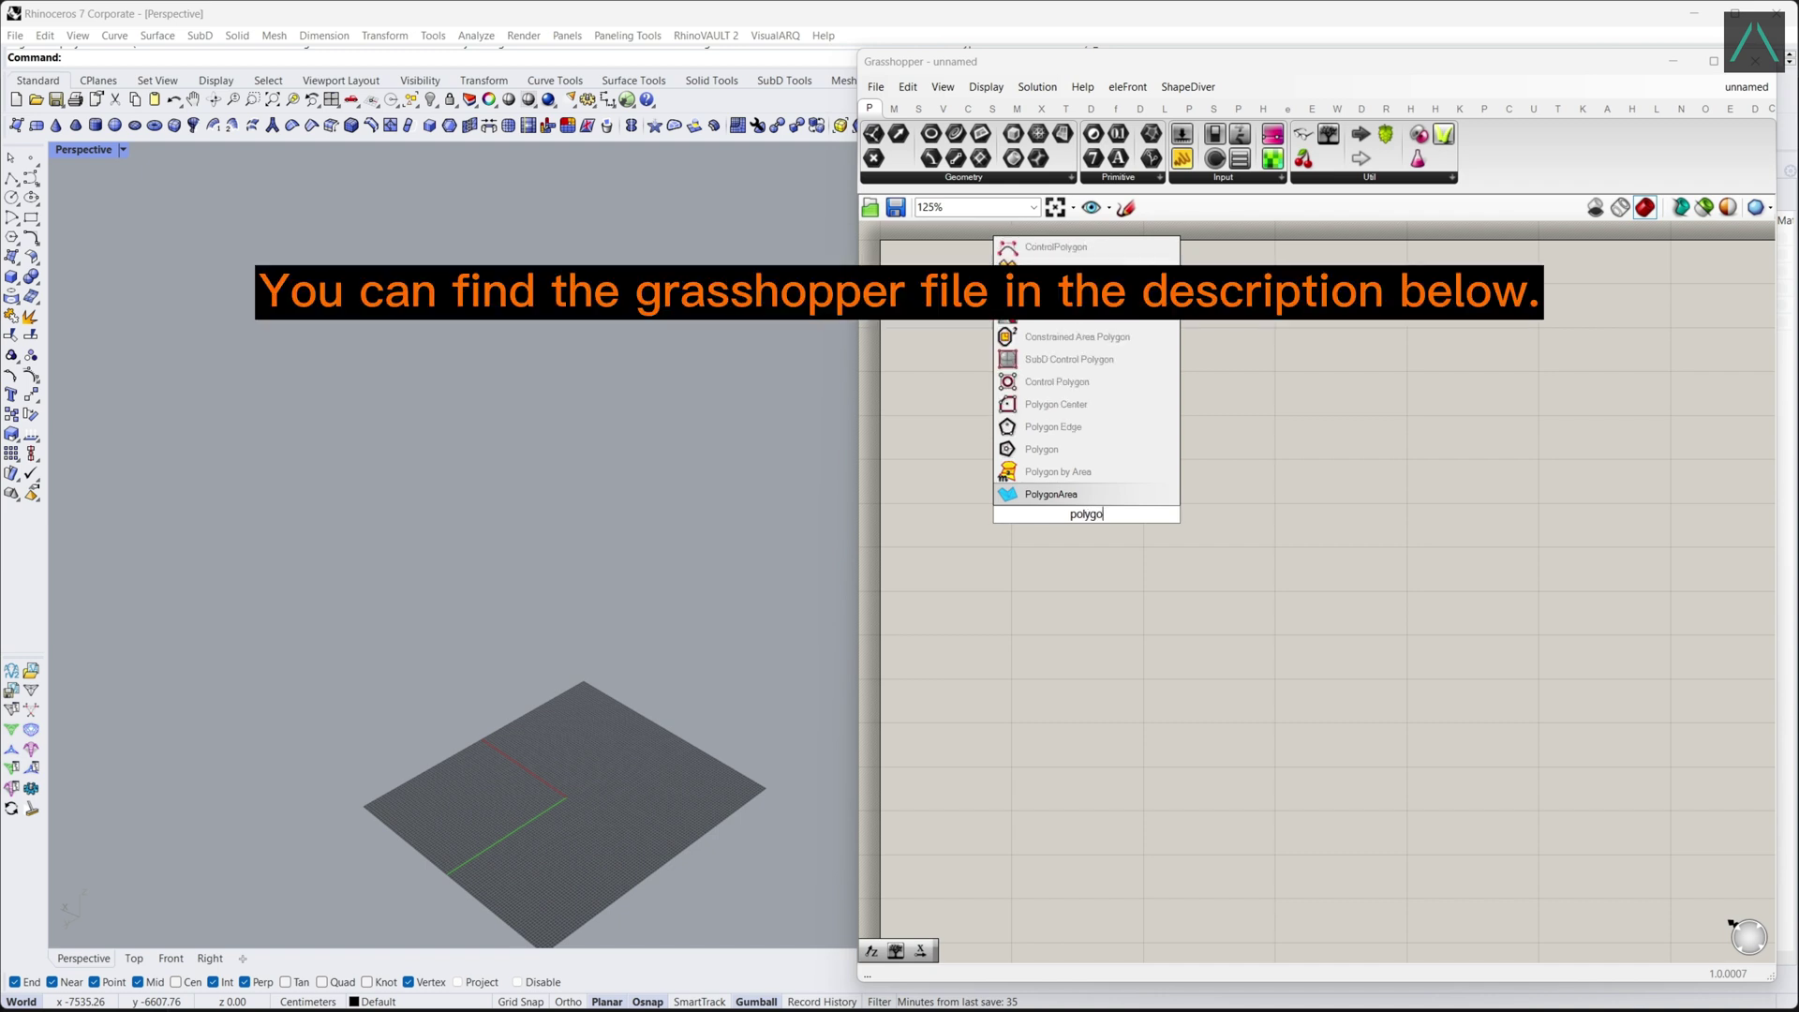
pyautogui.write('n')
pyautogui.press('Return')
pyautogui.doubleClick(1064, 511)
pyautogui.write('1500')
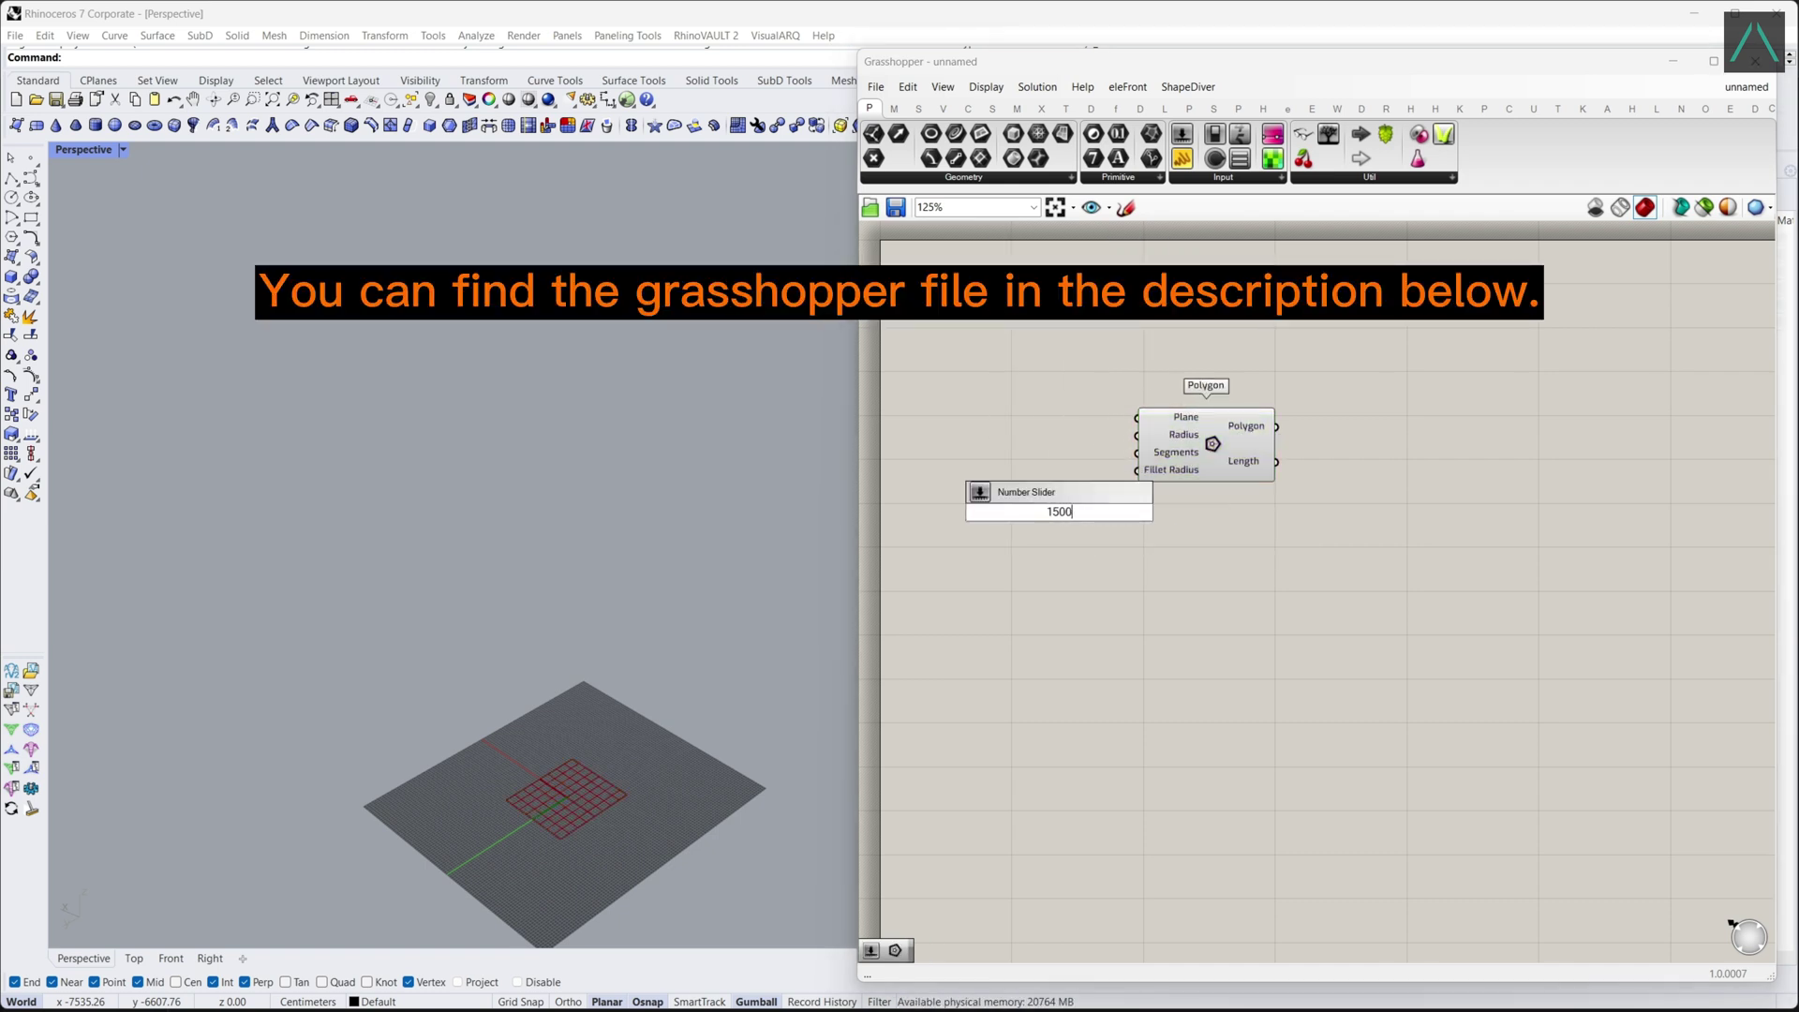
pyautogui.press('Return')
# Add a number slider of 5 and connect it to the Polygon's segments input.
pyautogui.doubleClick(1073, 521)
pyautogui.write('5')
pyautogui.press('Return')
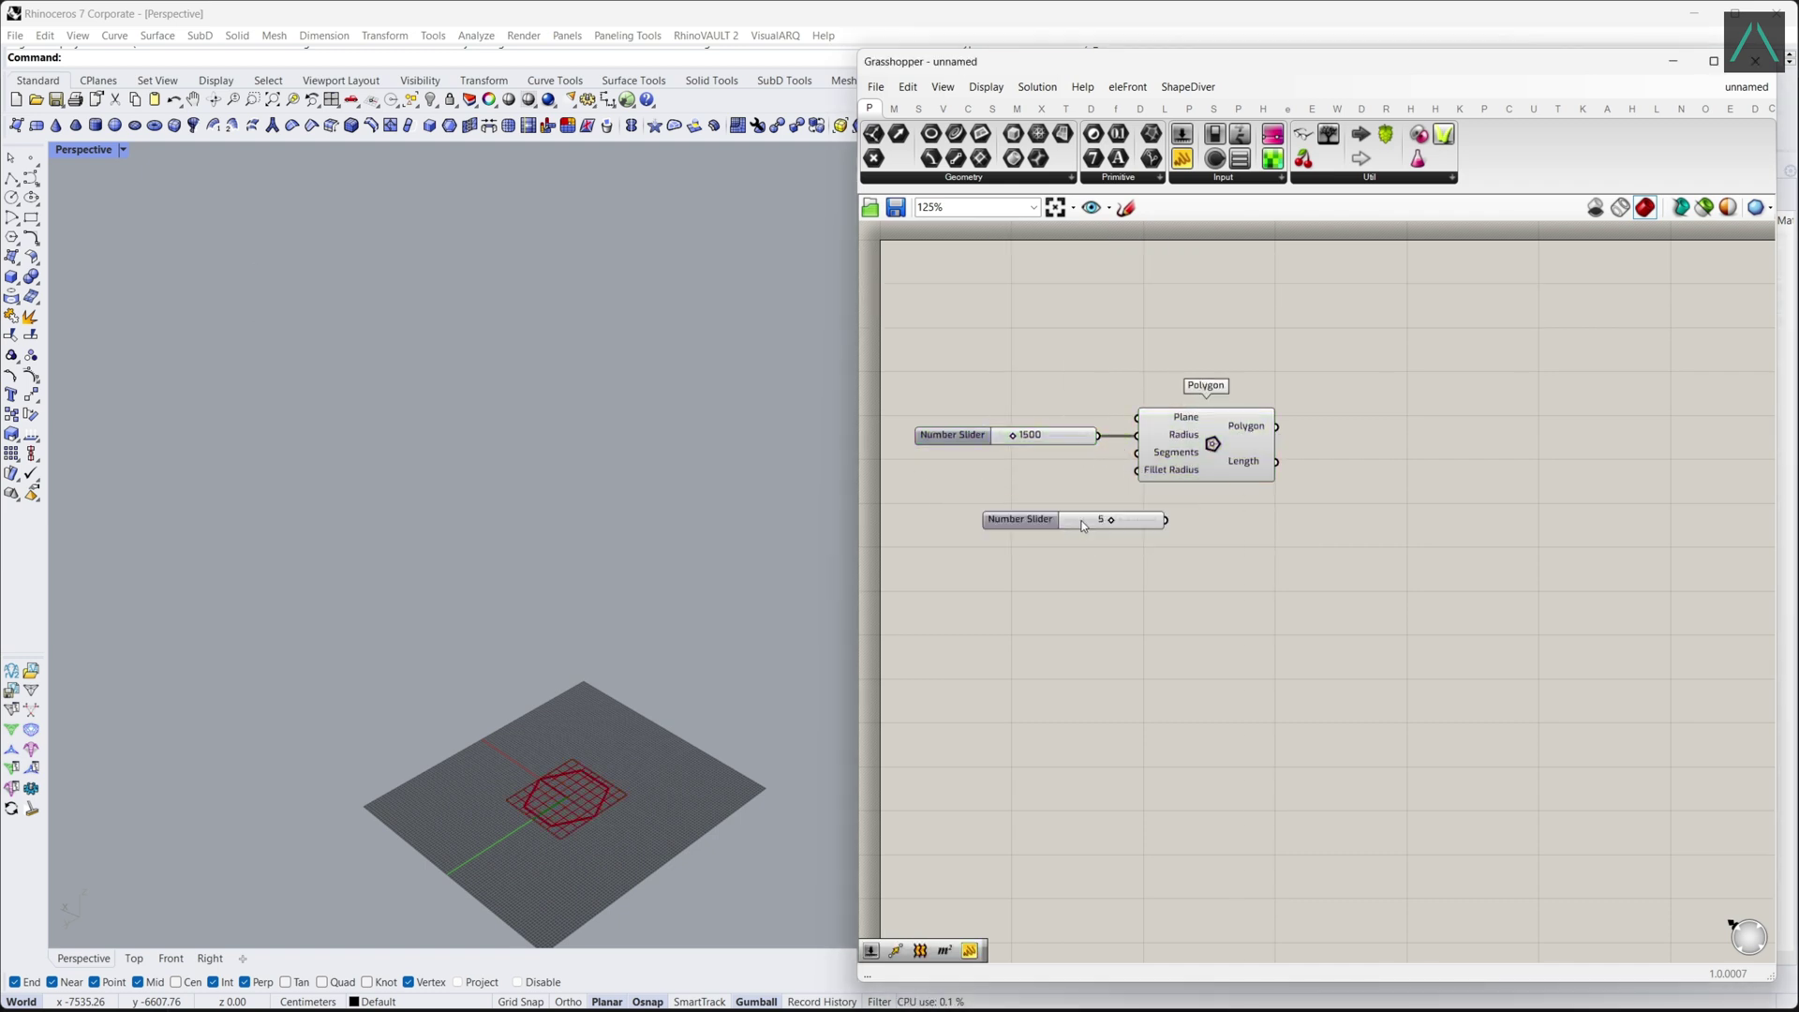
pyautogui.moveTo(1193, 542); pyautogui.dragTo(1162, 536, button='right')
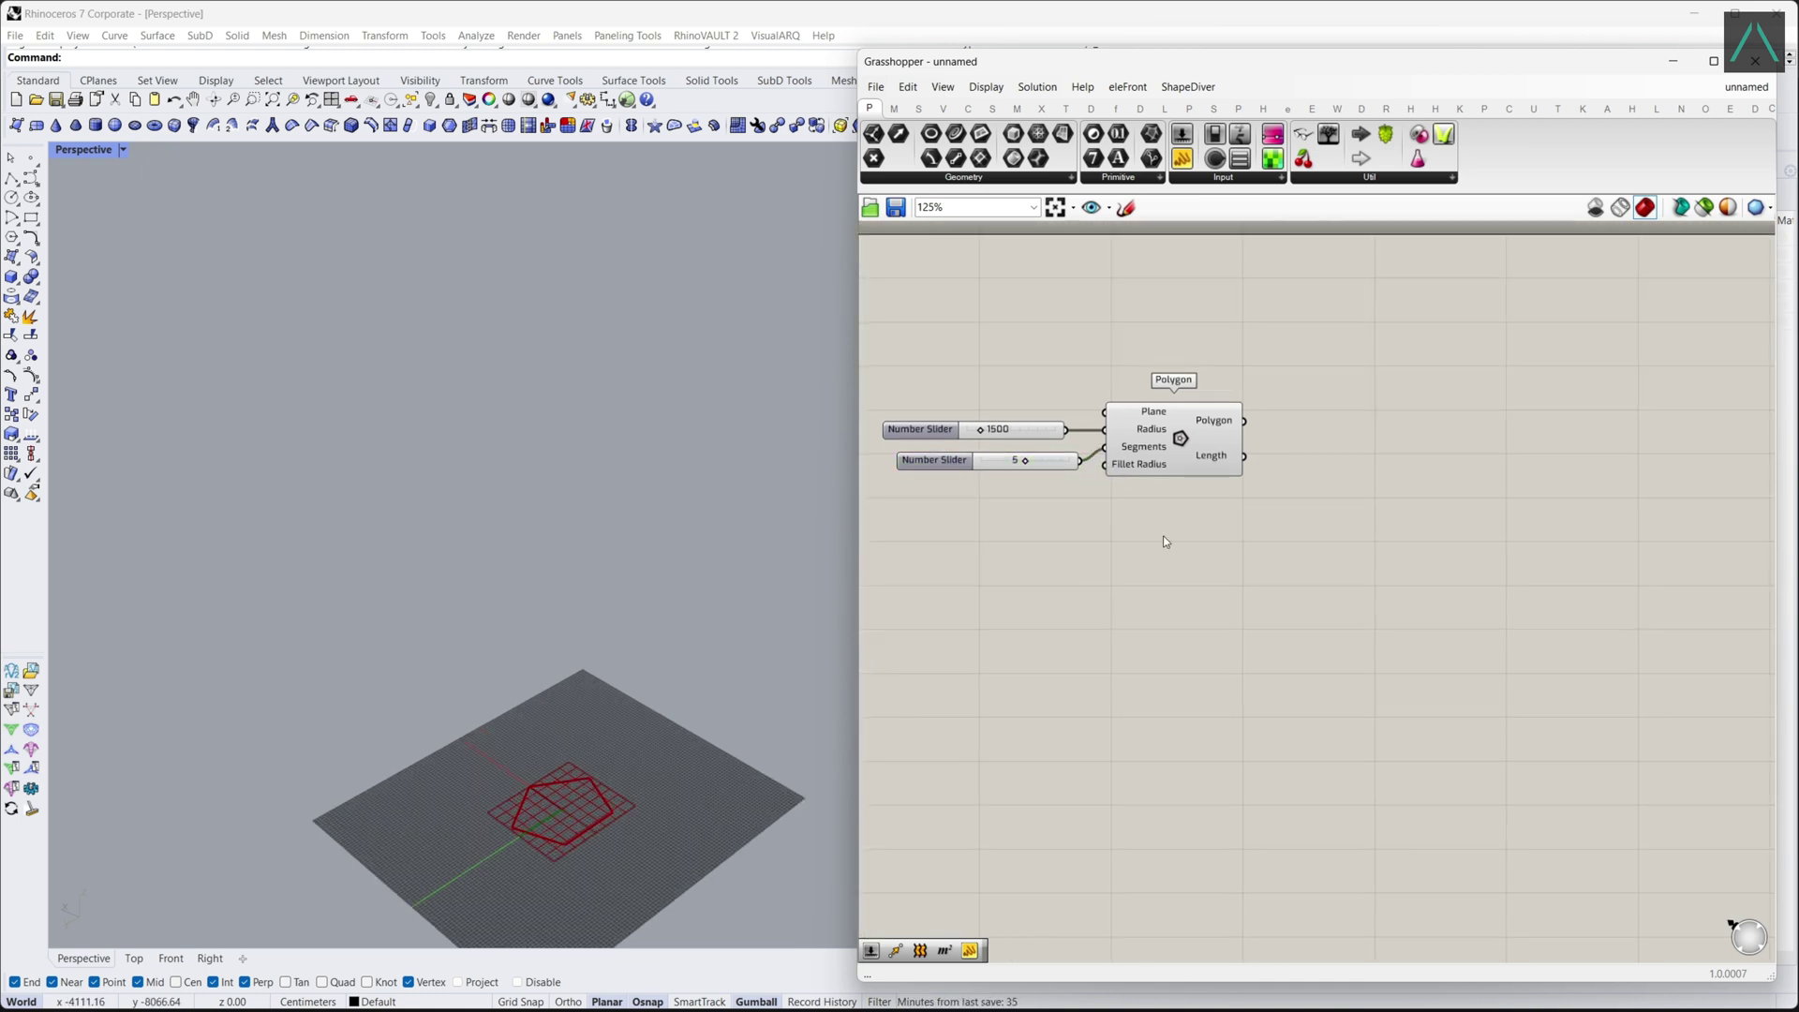
# Add a Fillet component and connect the Polygon output to its curve input.
pyautogui.doubleClick(1325, 509)
pyautogui.write('fille')
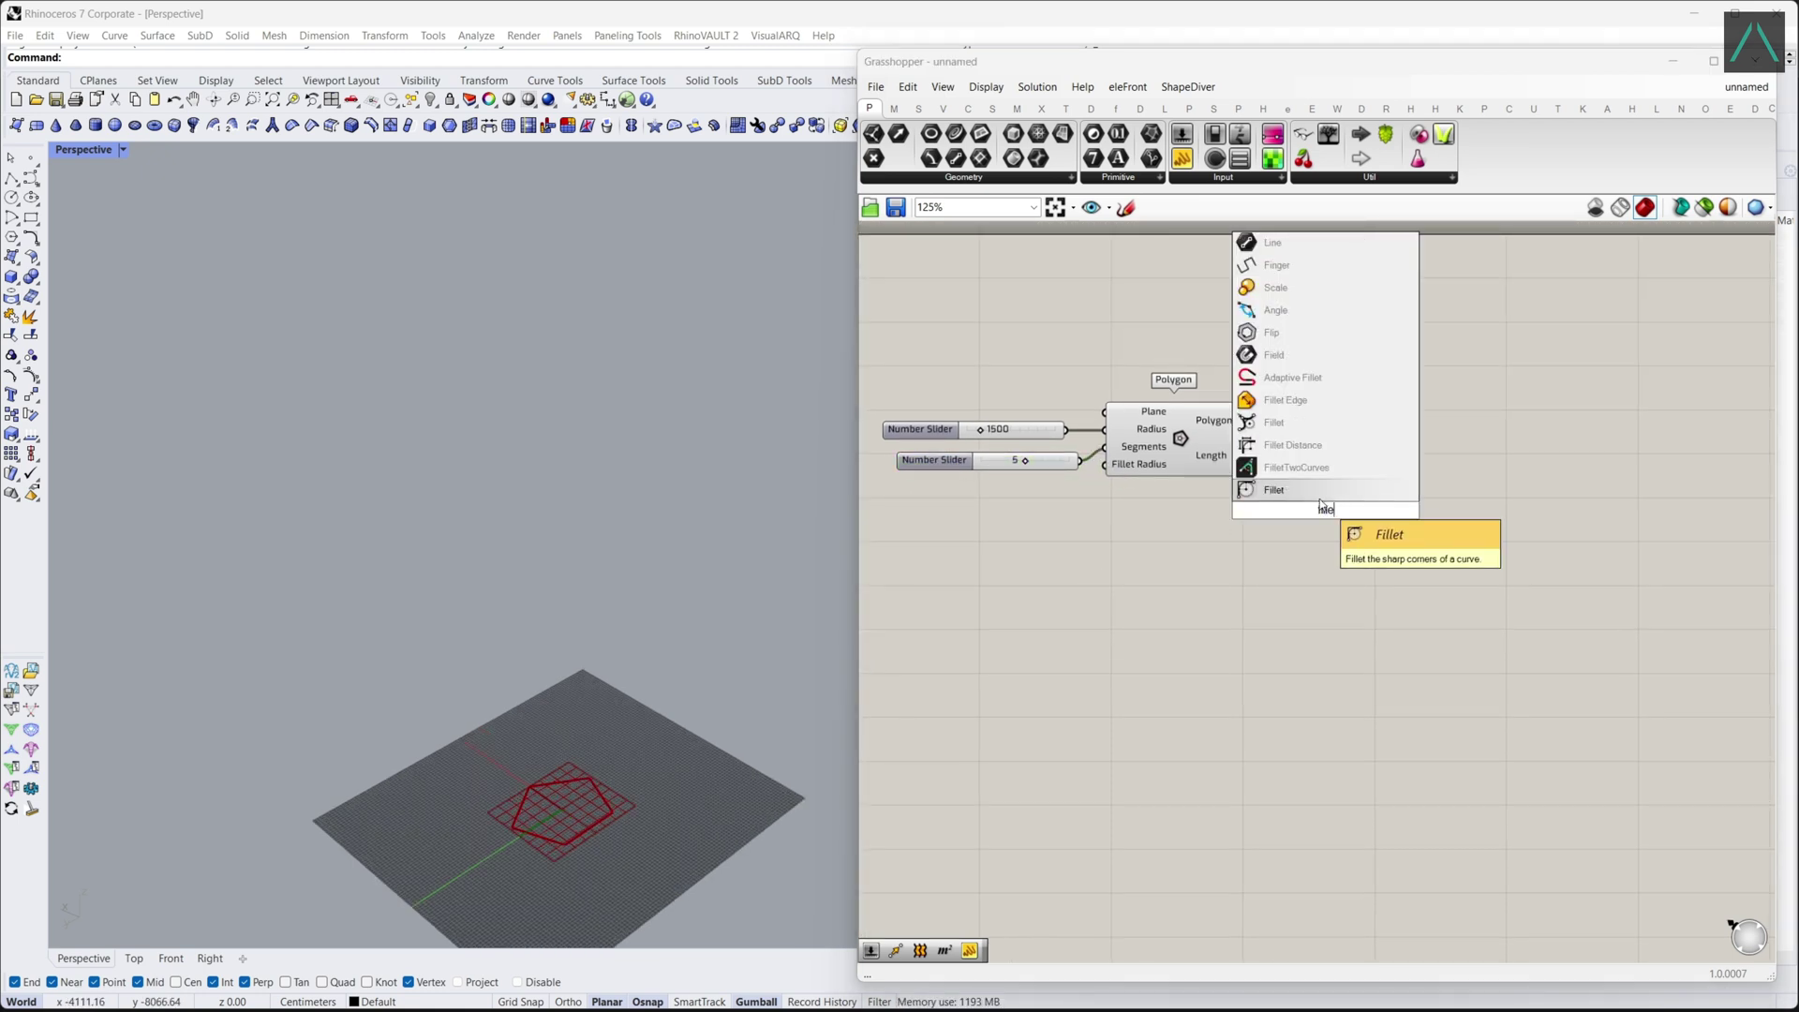
pyautogui.press('Return')
pyautogui.moveTo(1296, 443); pyautogui.dragTo(1351, 465)
pyautogui.moveTo(1378, 474); pyautogui.dragTo(1327, 520)
pyautogui.click(1295, 588)
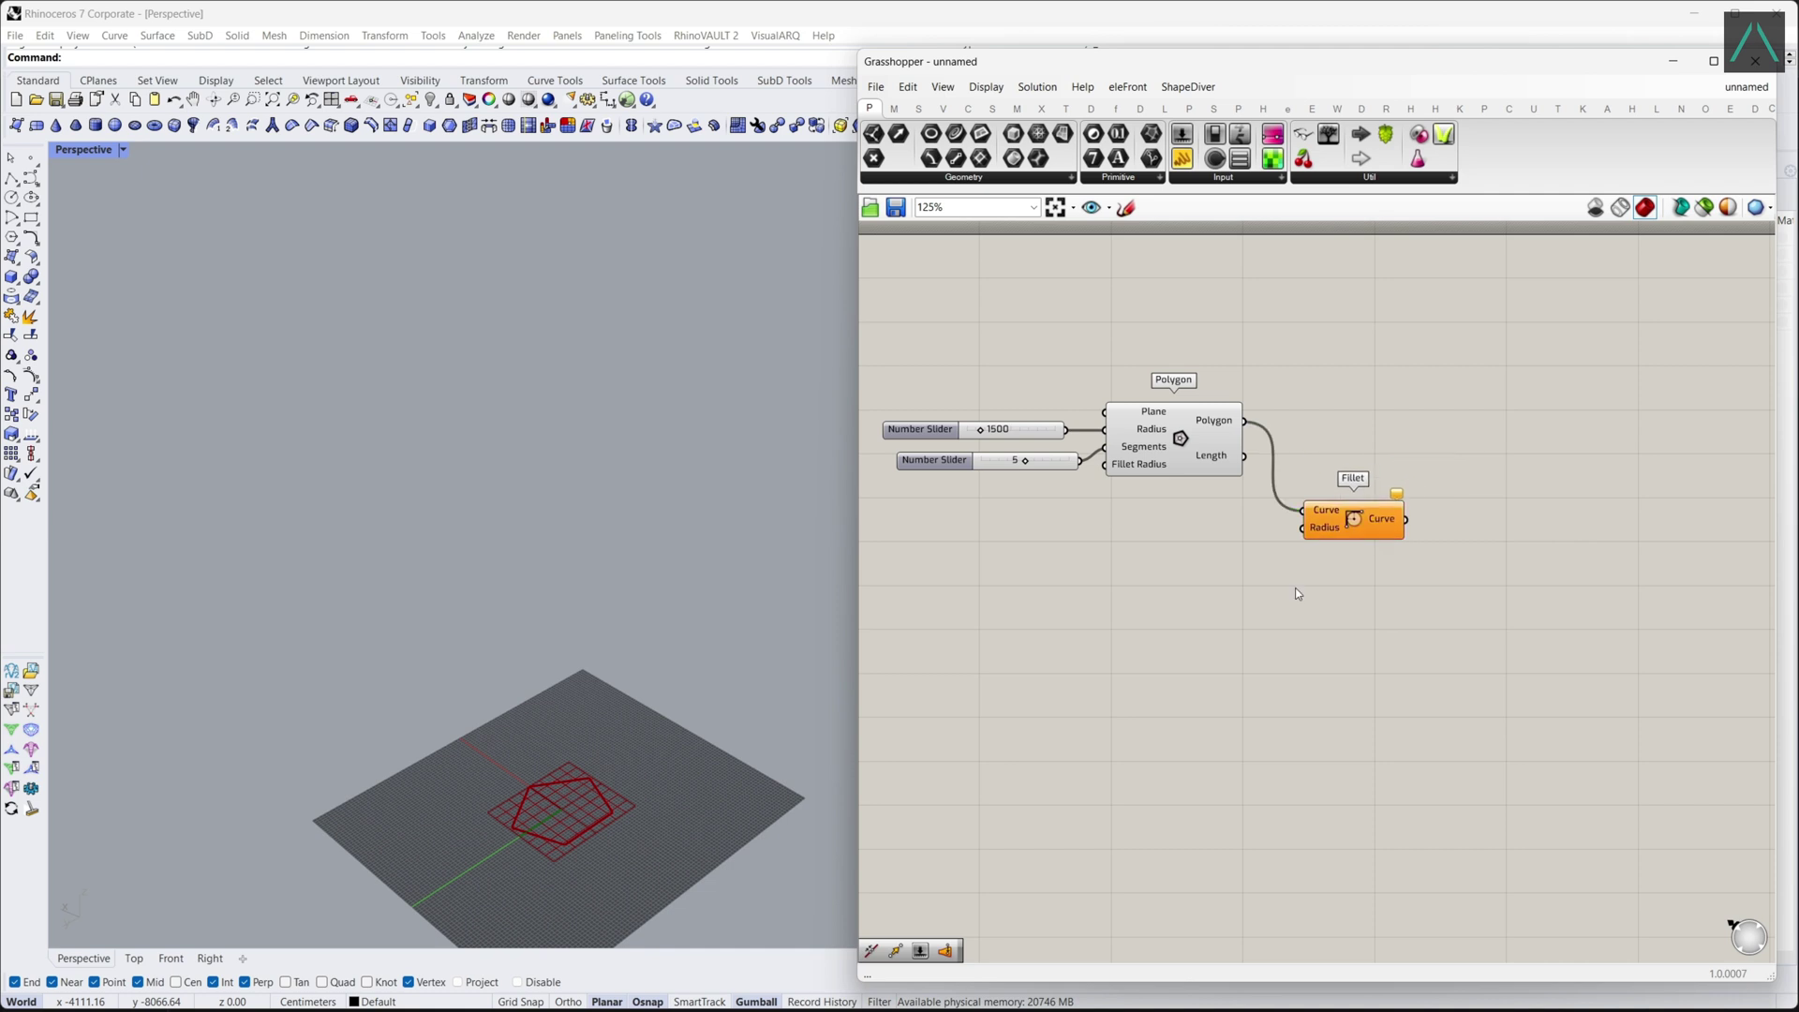
# Create a 200 number slider for the Fillet radius and adjust it to 239.
pyautogui.doubleClick(1220, 588)
pyautogui.write('200')
pyautogui.press('Return')
pyautogui.moveTo(1277, 589); pyautogui.dragTo(1233, 558)
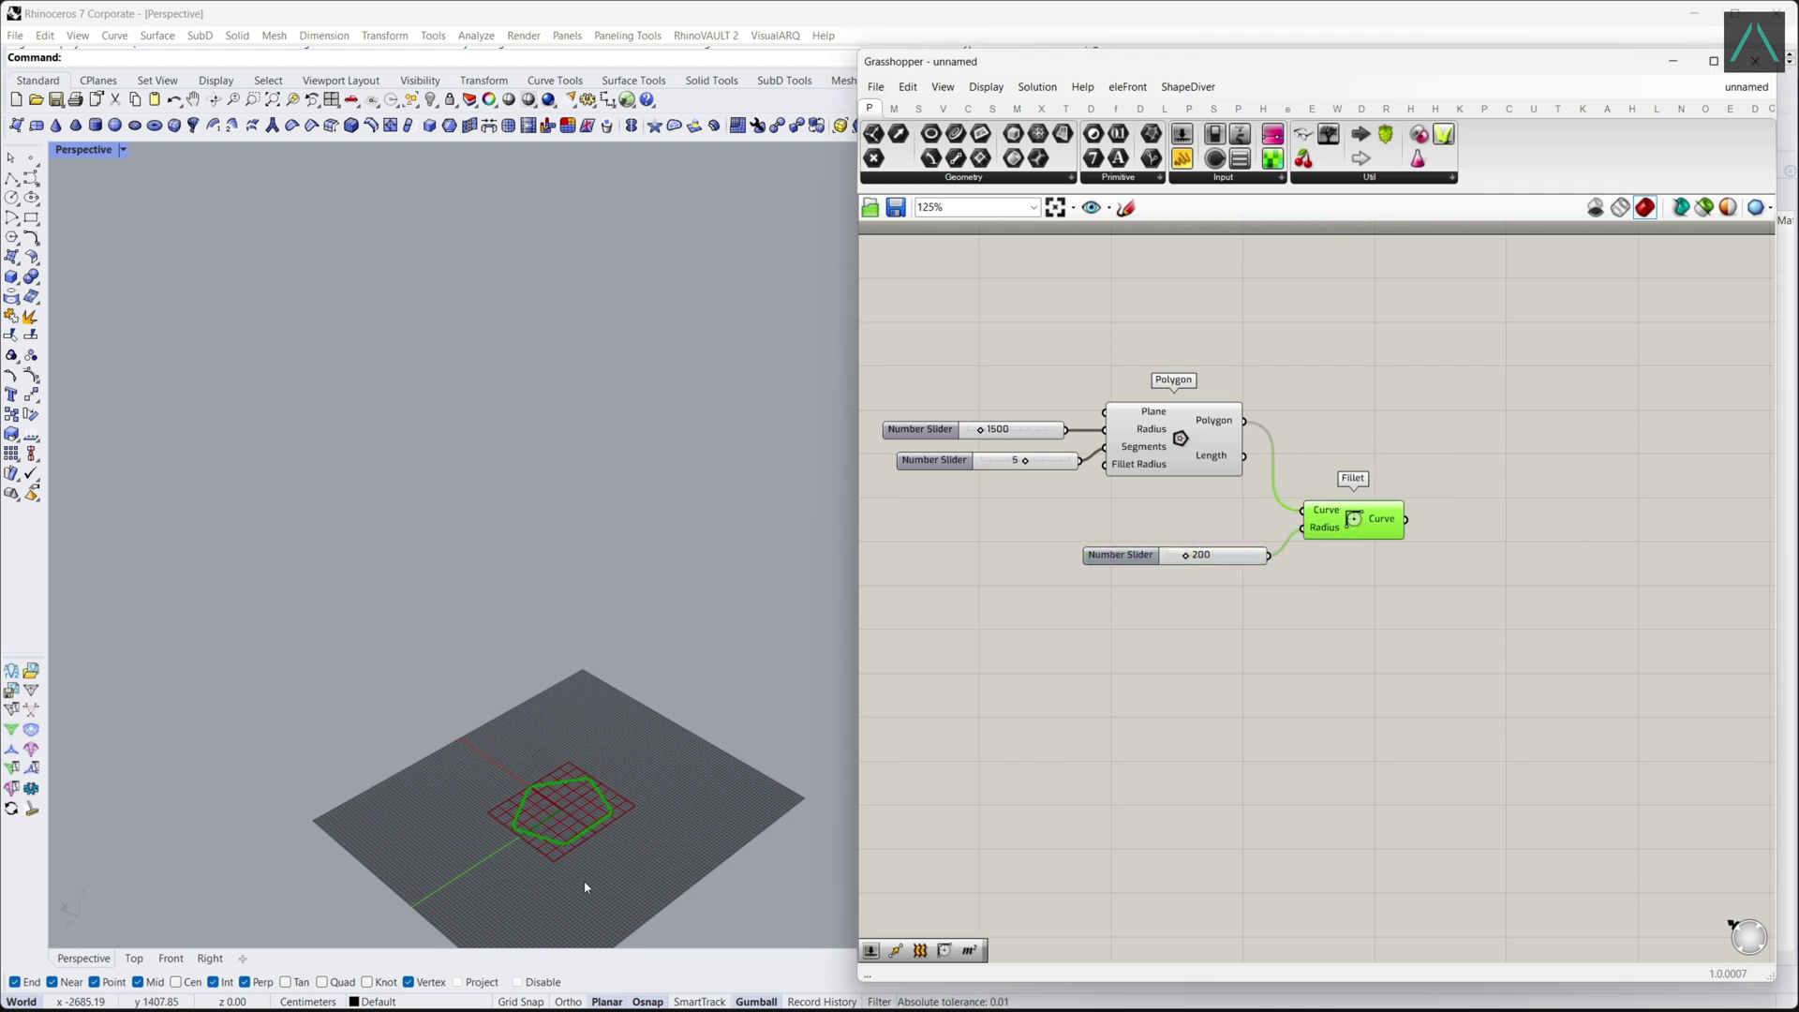
pyautogui.scroll(3, 586, 886)
pyautogui.click(1420, 557)
pyautogui.moveTo(1419, 557); pyautogui.dragTo(1397, 570, button='right')
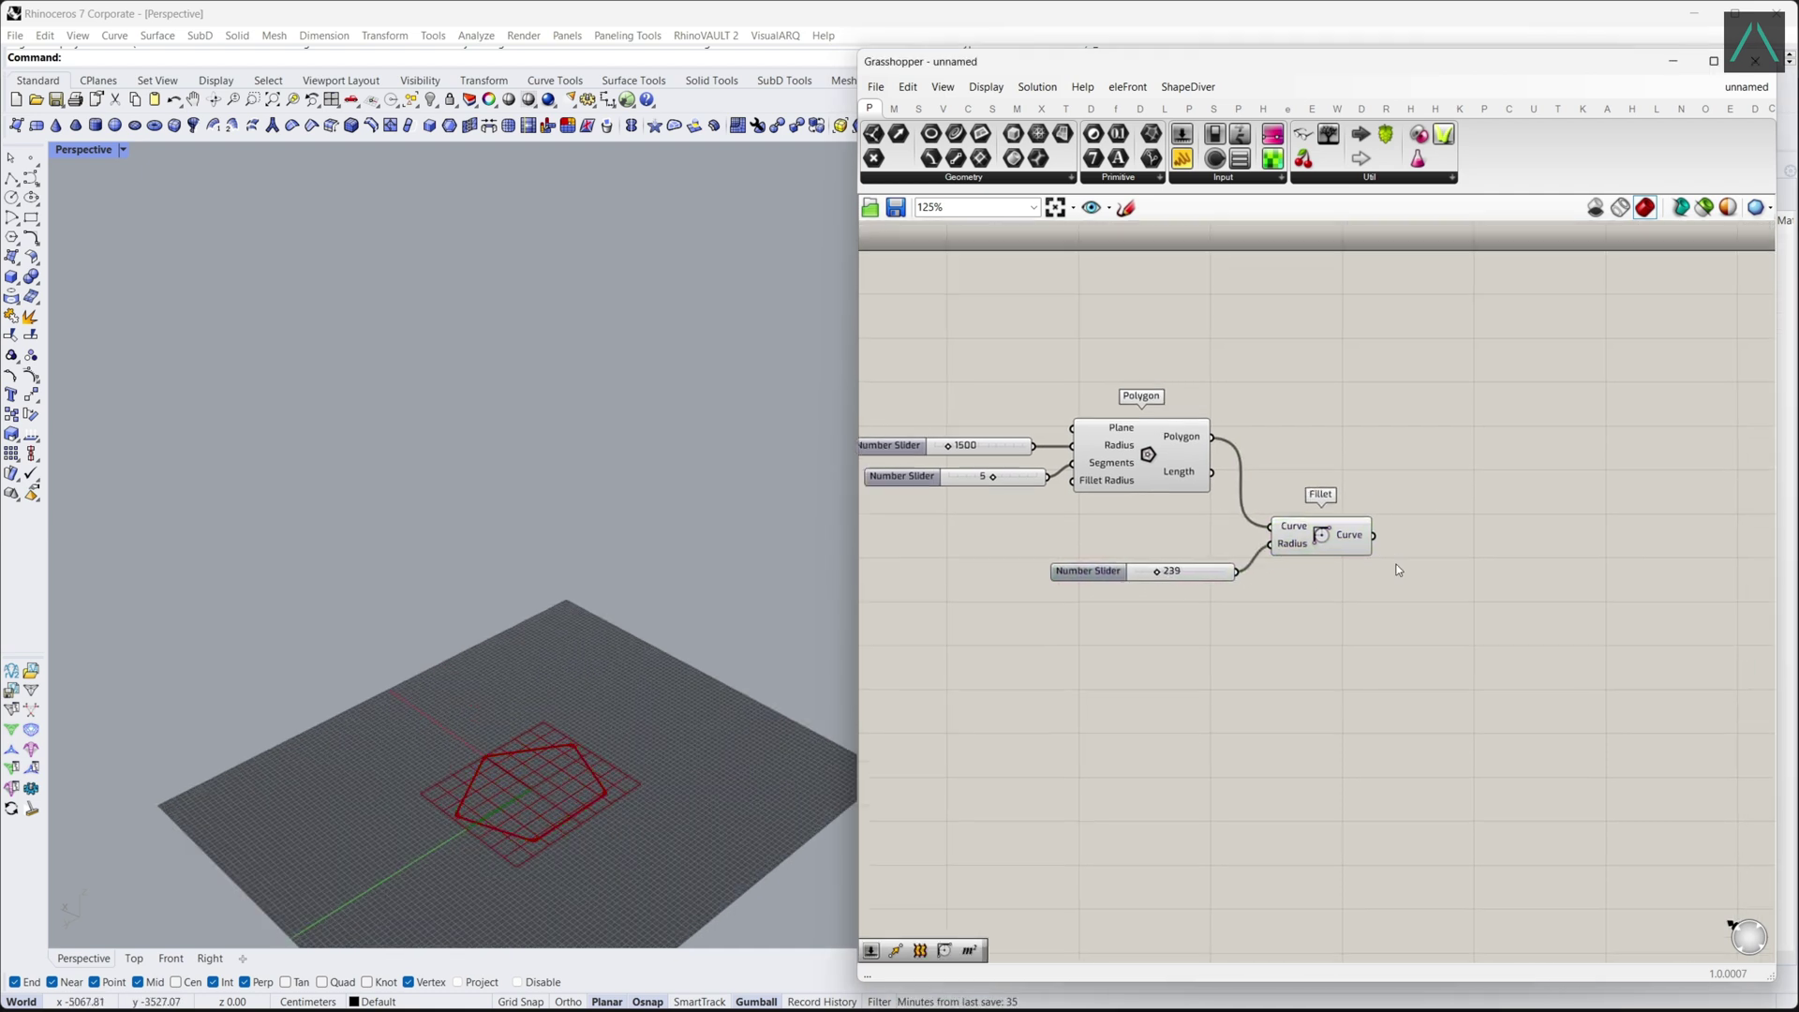
# Add a Move component and connect the filleted curve to its geometry input.
pyautogui.scroll(-1, 1392, 572)
pyautogui.doubleClick(1436, 538)
pyautogui.write('move')
pyautogui.click(1457, 521)
pyautogui.moveTo(1478, 547); pyautogui.dragTo(1575, 535)
pyautogui.moveTo(1377, 539); pyautogui.dragTo(1496, 521)
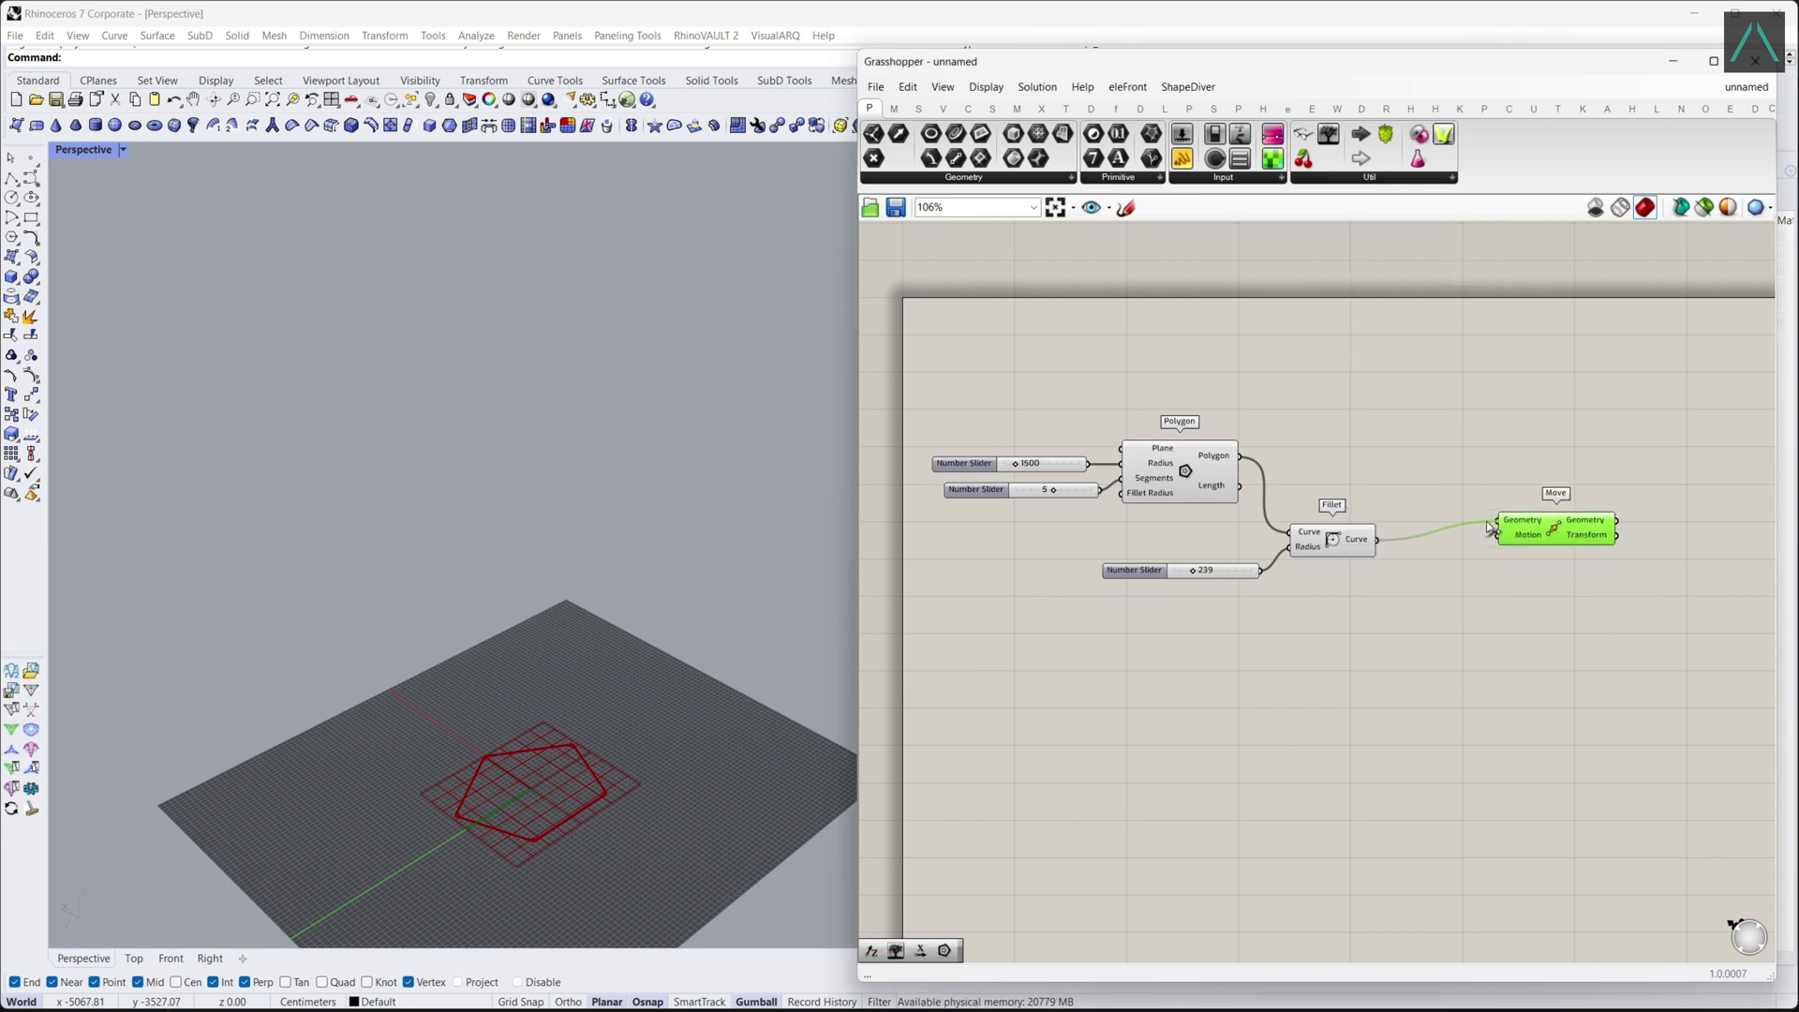
# Add a Unit Z vector as the Move's motion and feed its factor from a new Series component.
pyautogui.doubleClick(1438, 641)
pyautogui.write('unit z')
pyautogui.press('Return')
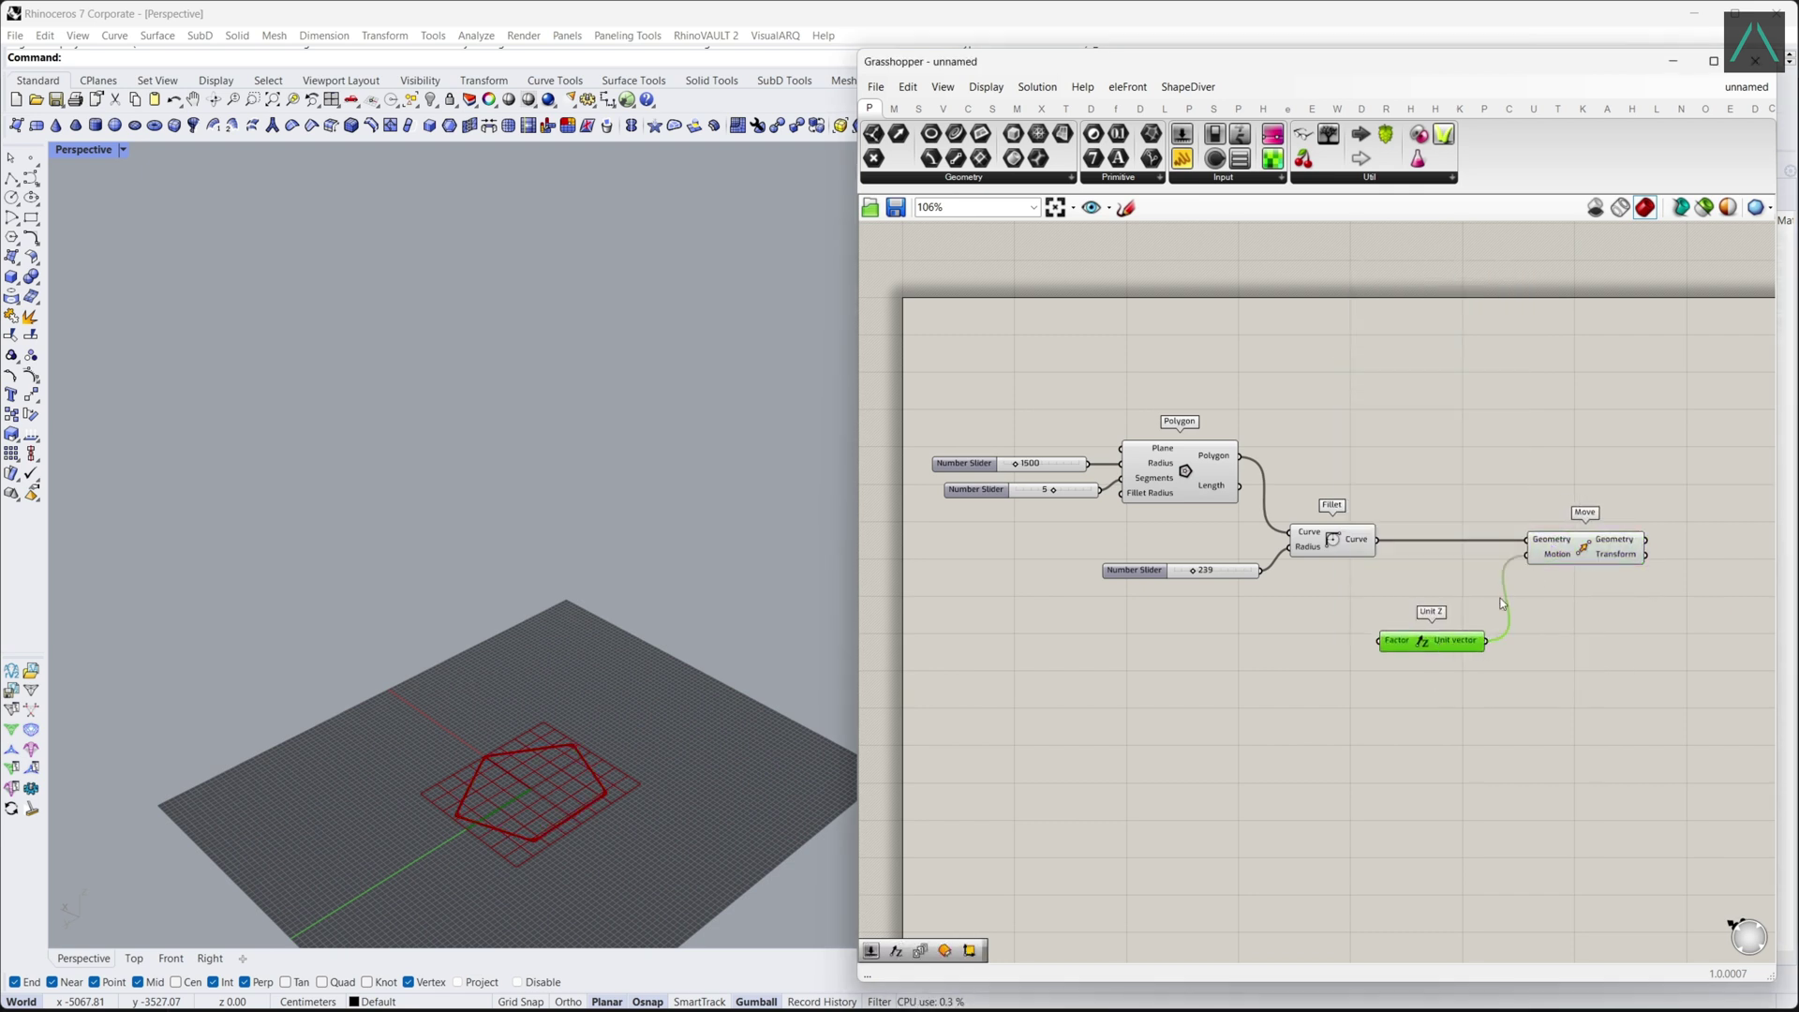
pyautogui.doubleClick(1301, 699)
pyautogui.write('series')
pyautogui.press('Return')
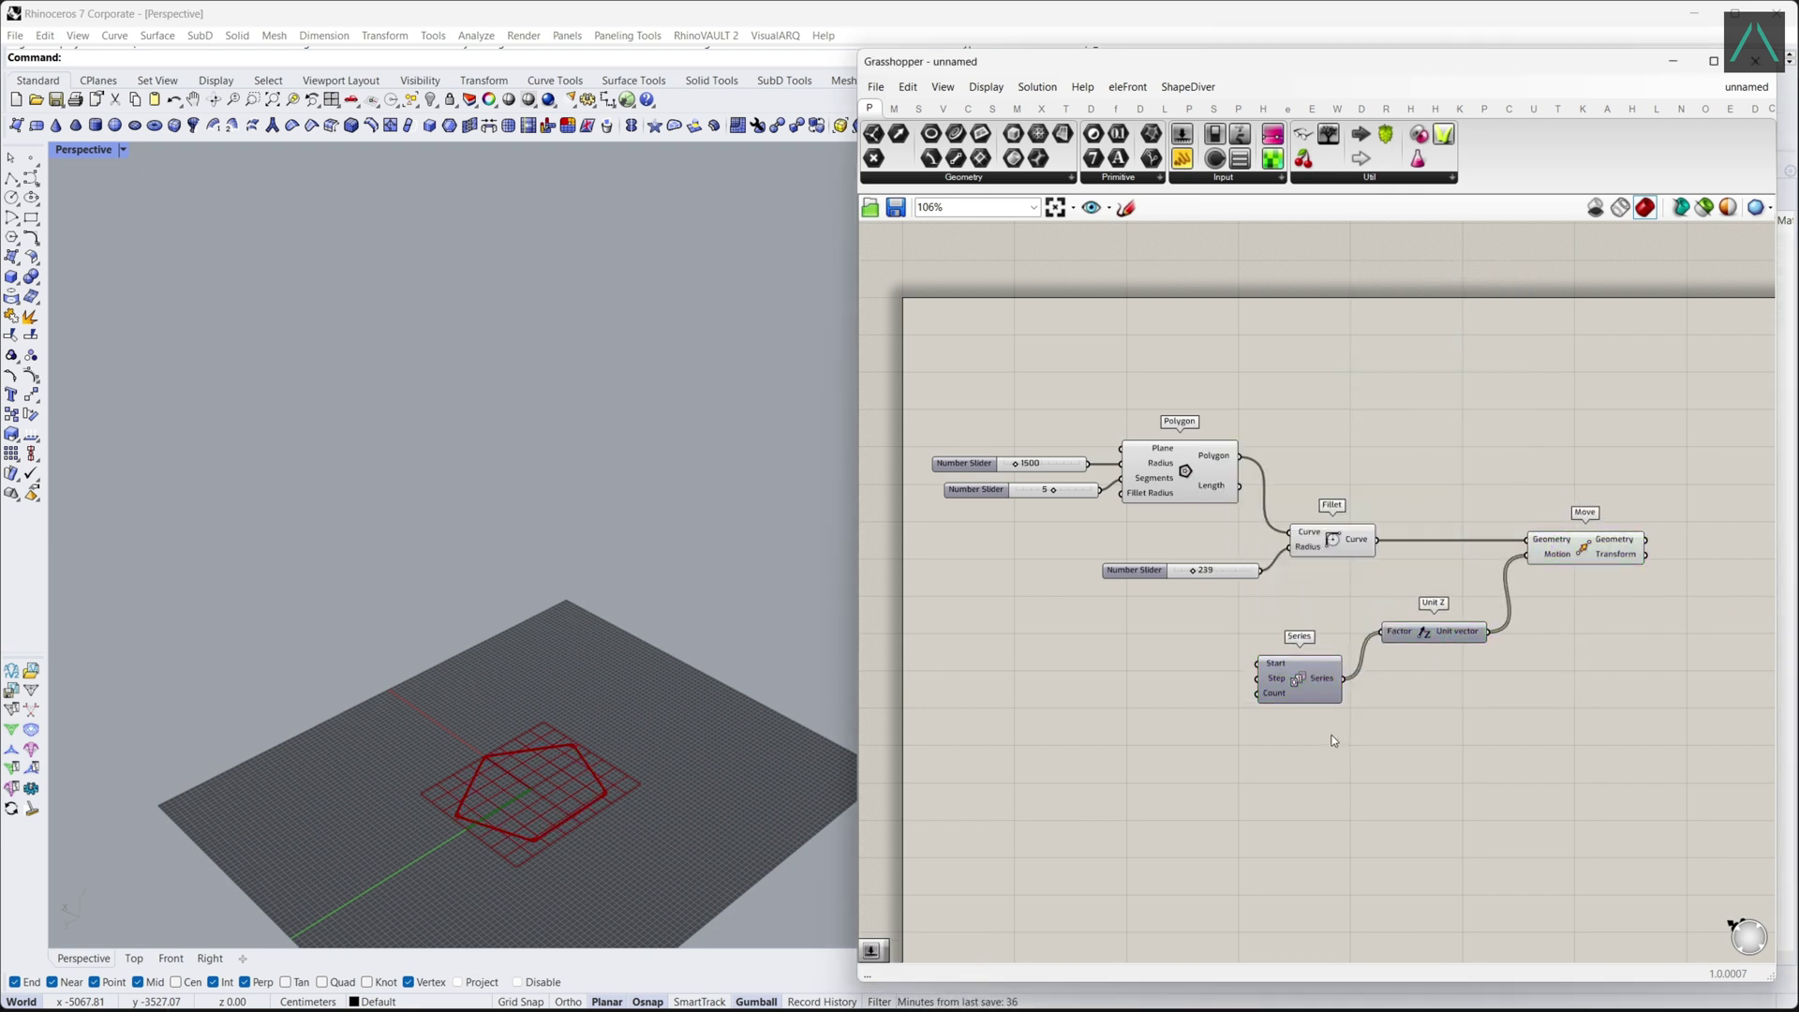
# Drive the Series with number sliders, using 2500 for the step and 8 for the count.
pyautogui.doubleClick(1138, 693)
pyautogui.write('2500')
pyautogui.press('Return')
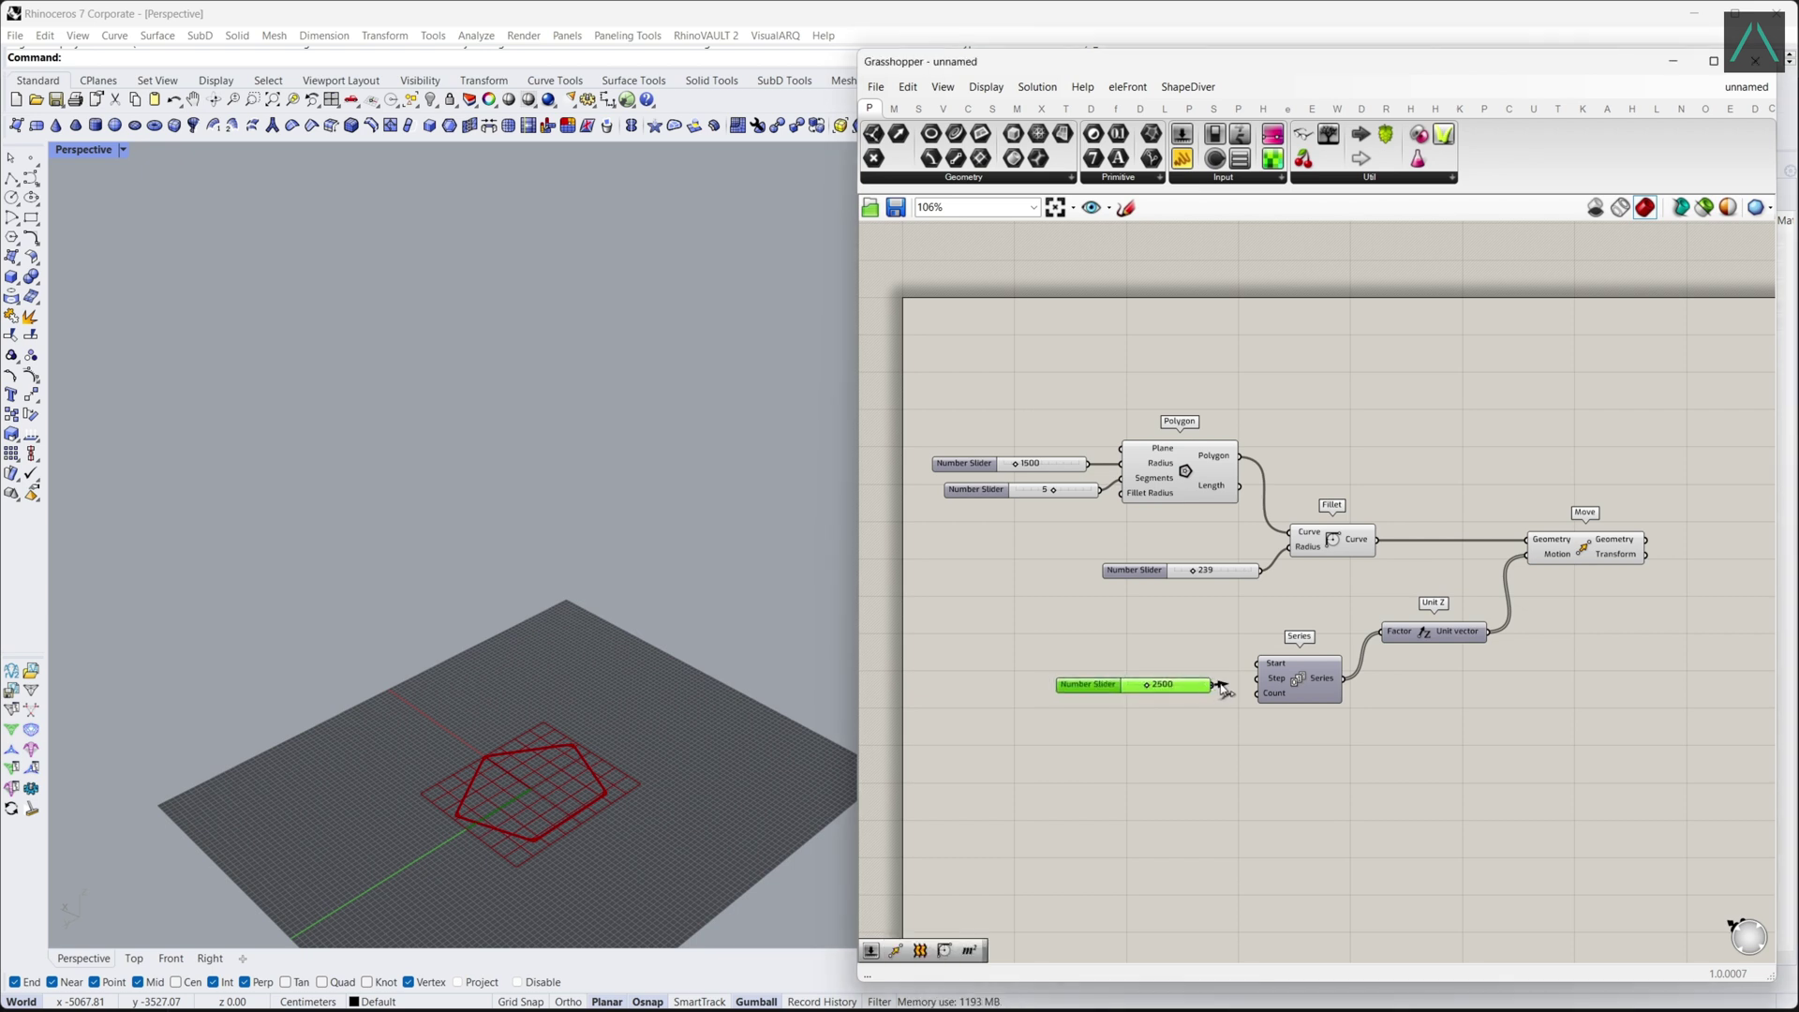
pyautogui.scroll(-8, 434, 759)
pyautogui.moveTo(1185, 687); pyautogui.dragTo(1174, 735)
pyautogui.scroll(2, 426, 590)
pyautogui.doubleClick(1167, 731)
pyautogui.write('8')
pyautogui.press('Return')
# Add an Area component and connect the moved geometry to it.
pyautogui.click(1381, 668)
pyautogui.moveTo(1382, 668); pyautogui.dragTo(1270, 672, button='right')
pyautogui.moveTo(1434, 654); pyautogui.dragTo(1337, 655, button='right')
pyautogui.doubleClick(1461, 684)
pyautogui.write('are')
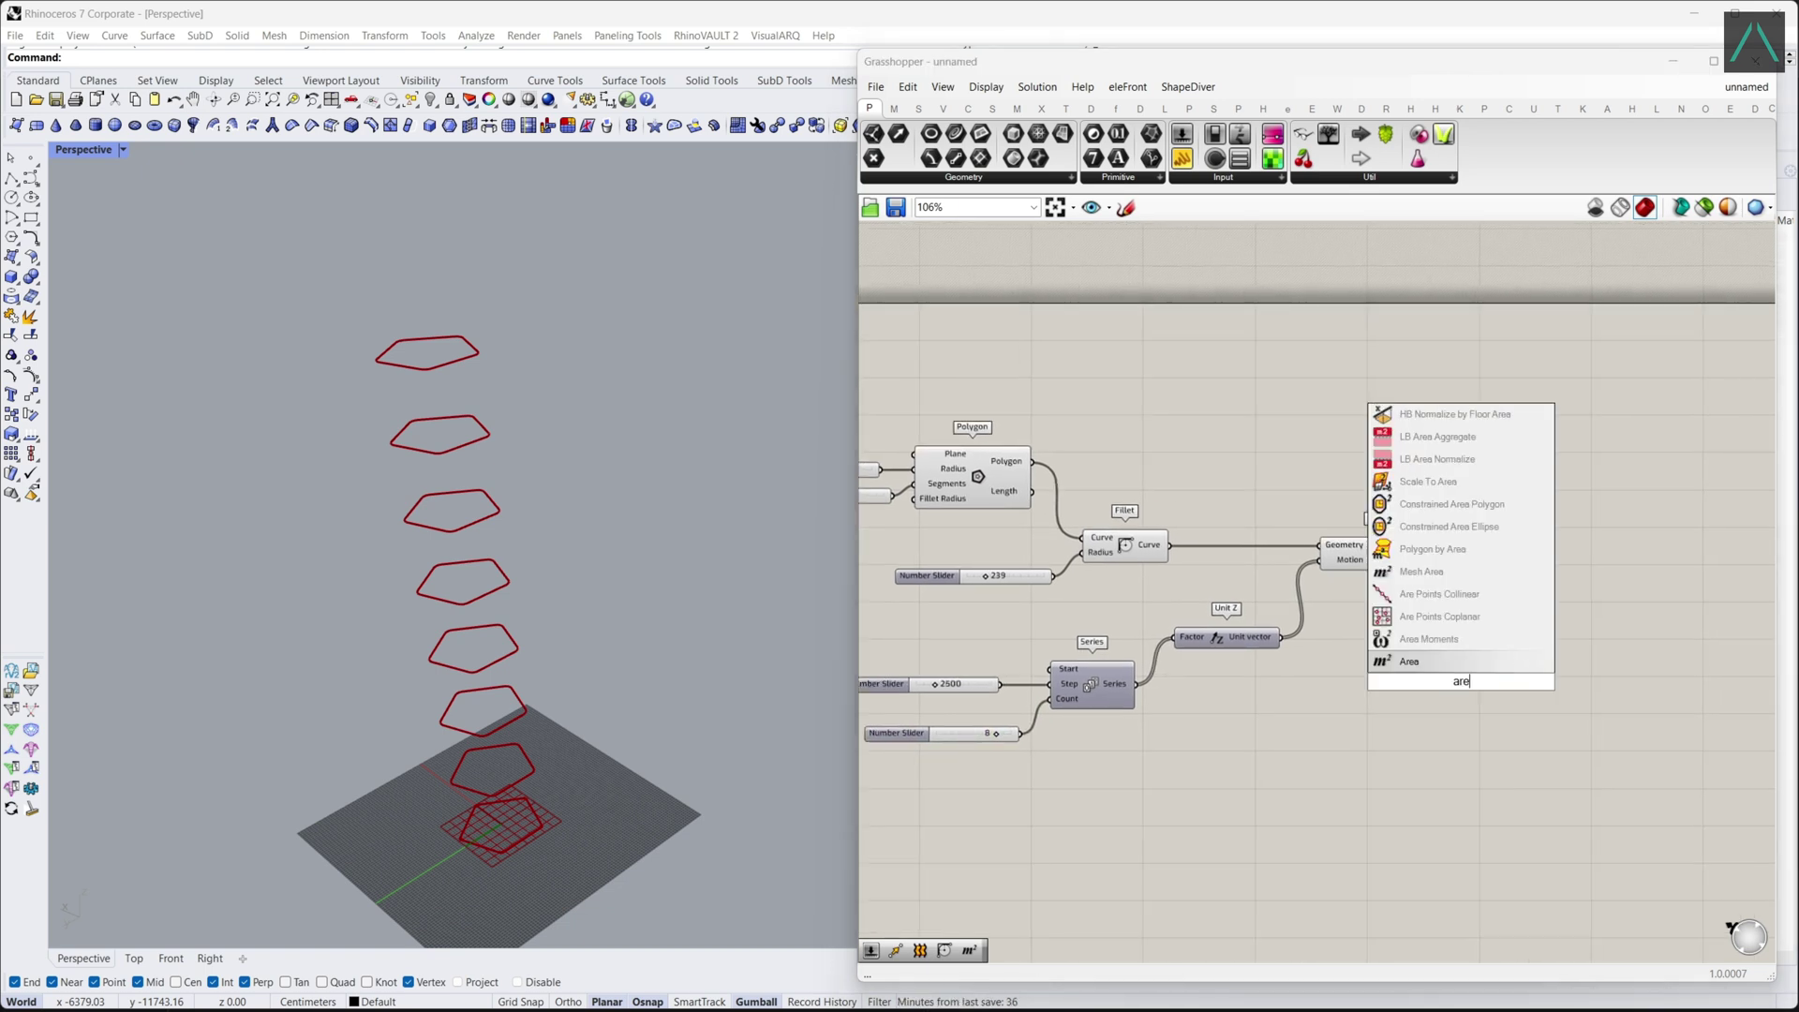
pyautogui.click(1495, 669)
pyautogui.moveTo(1440, 580); pyautogui.dragTo(1467, 669)
pyautogui.moveTo(1473, 671); pyautogui.dragTo(1496, 662)
# Add a Scale component fed by the moved geometry, with the Area centroid as its center.
pyautogui.moveTo(1518, 656); pyautogui.dragTo(1437, 659, button='right')
pyautogui.doubleClick(1559, 578)
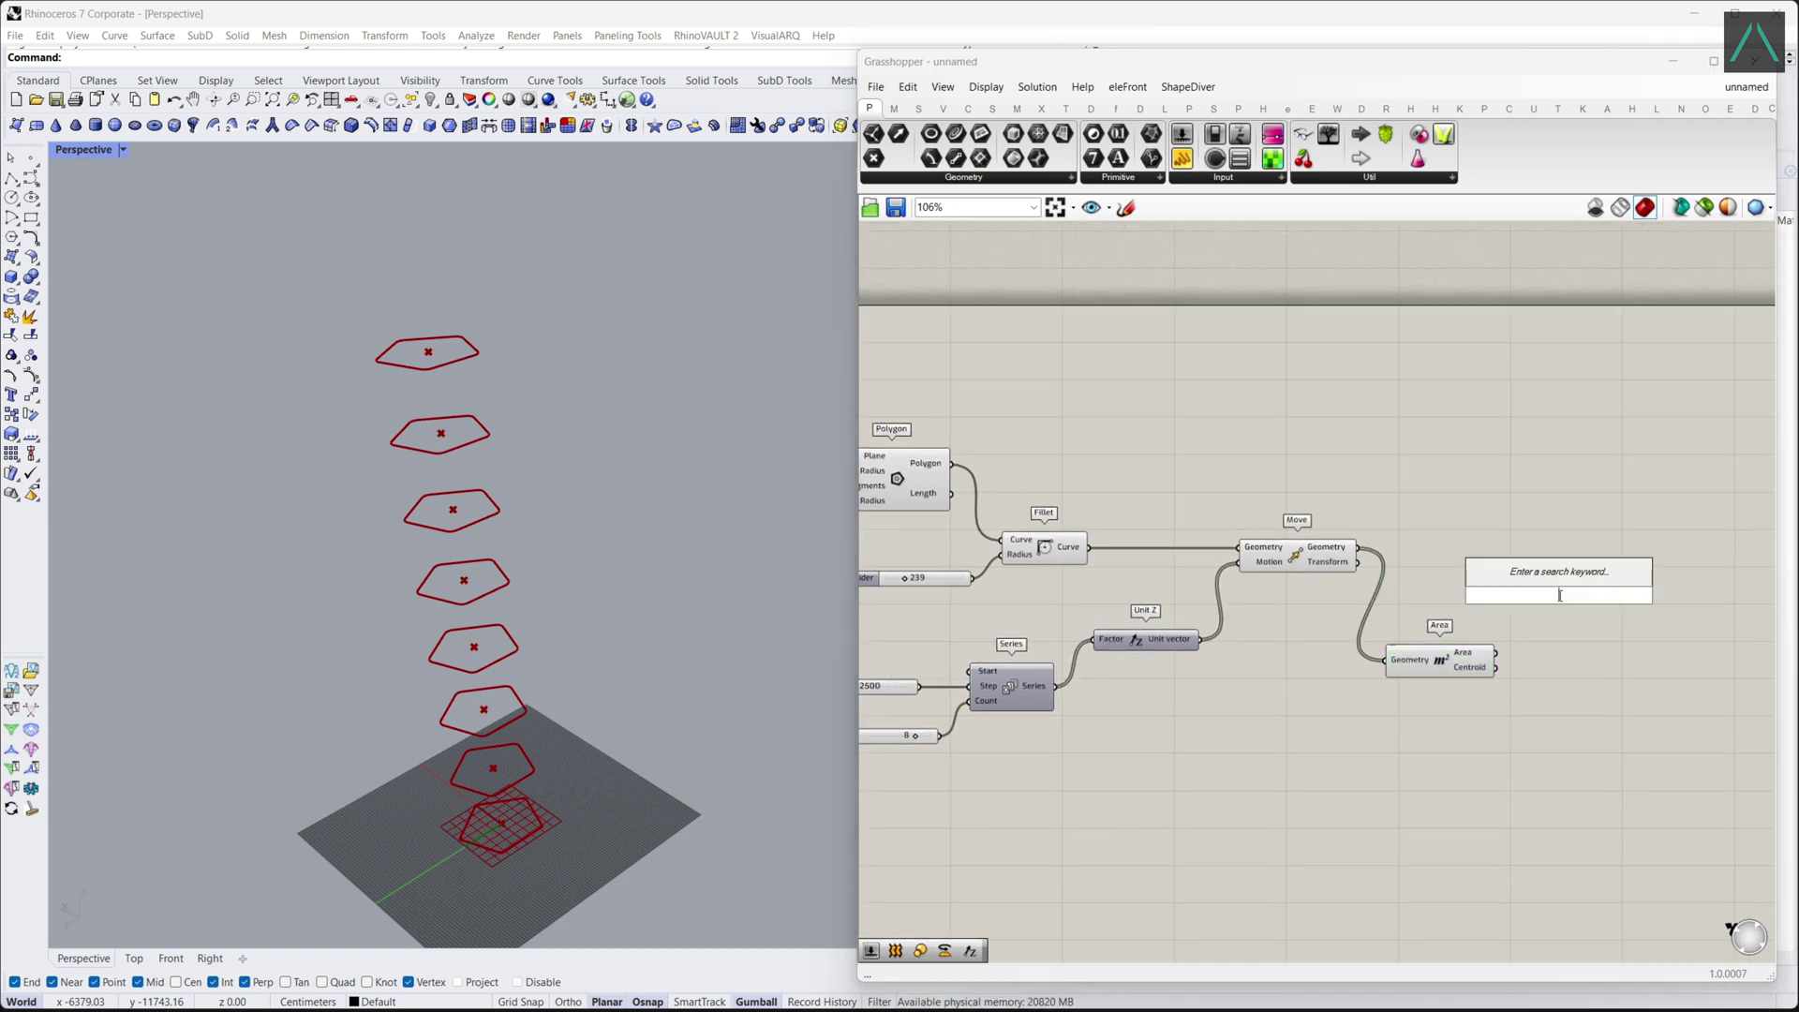
pyautogui.write('sca')
pyautogui.click(1531, 553)
pyautogui.moveTo(1535, 578); pyautogui.dragTo(1607, 562)
pyautogui.moveTo(1490, 670); pyautogui.dragTo(1492, 626)
pyautogui.moveTo(1590, 575); pyautogui.dragTo(1597, 567)
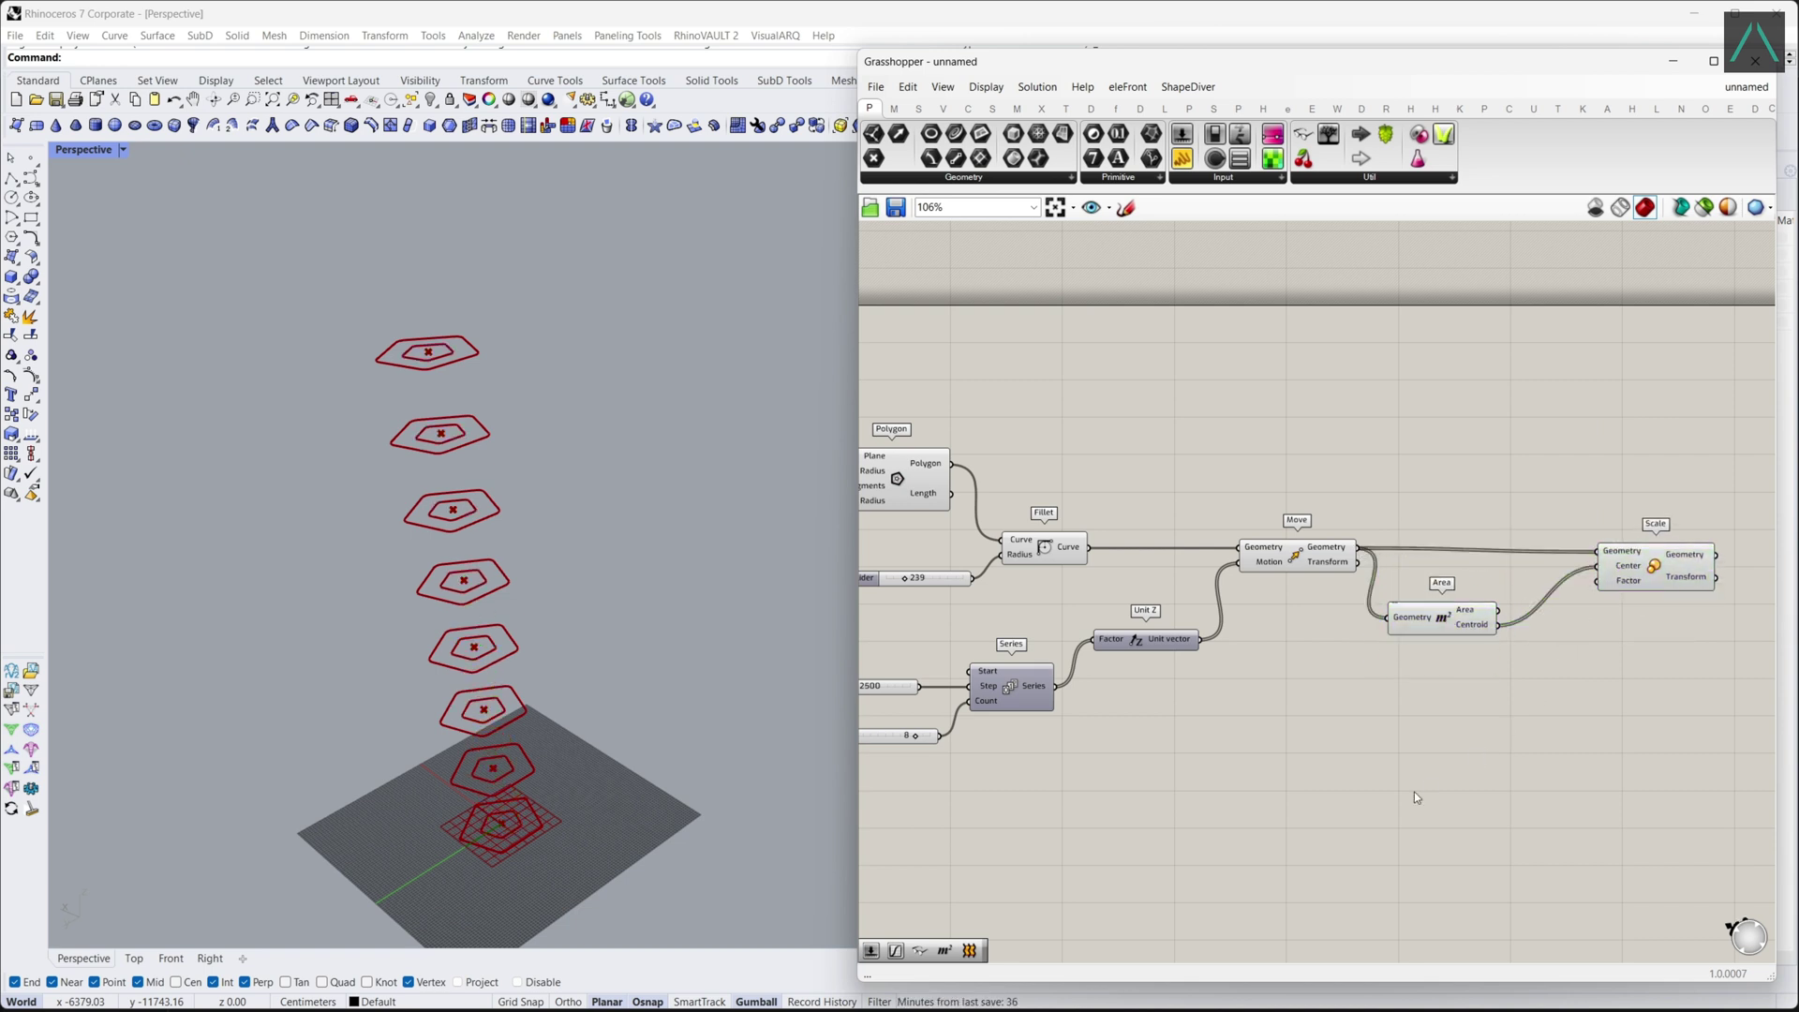
# Add a Graph Mapper and a Range component beneath the Area component.
pyautogui.doubleClick(1414, 791)
pyautogui.write('graph')
pyautogui.click(1382, 749)
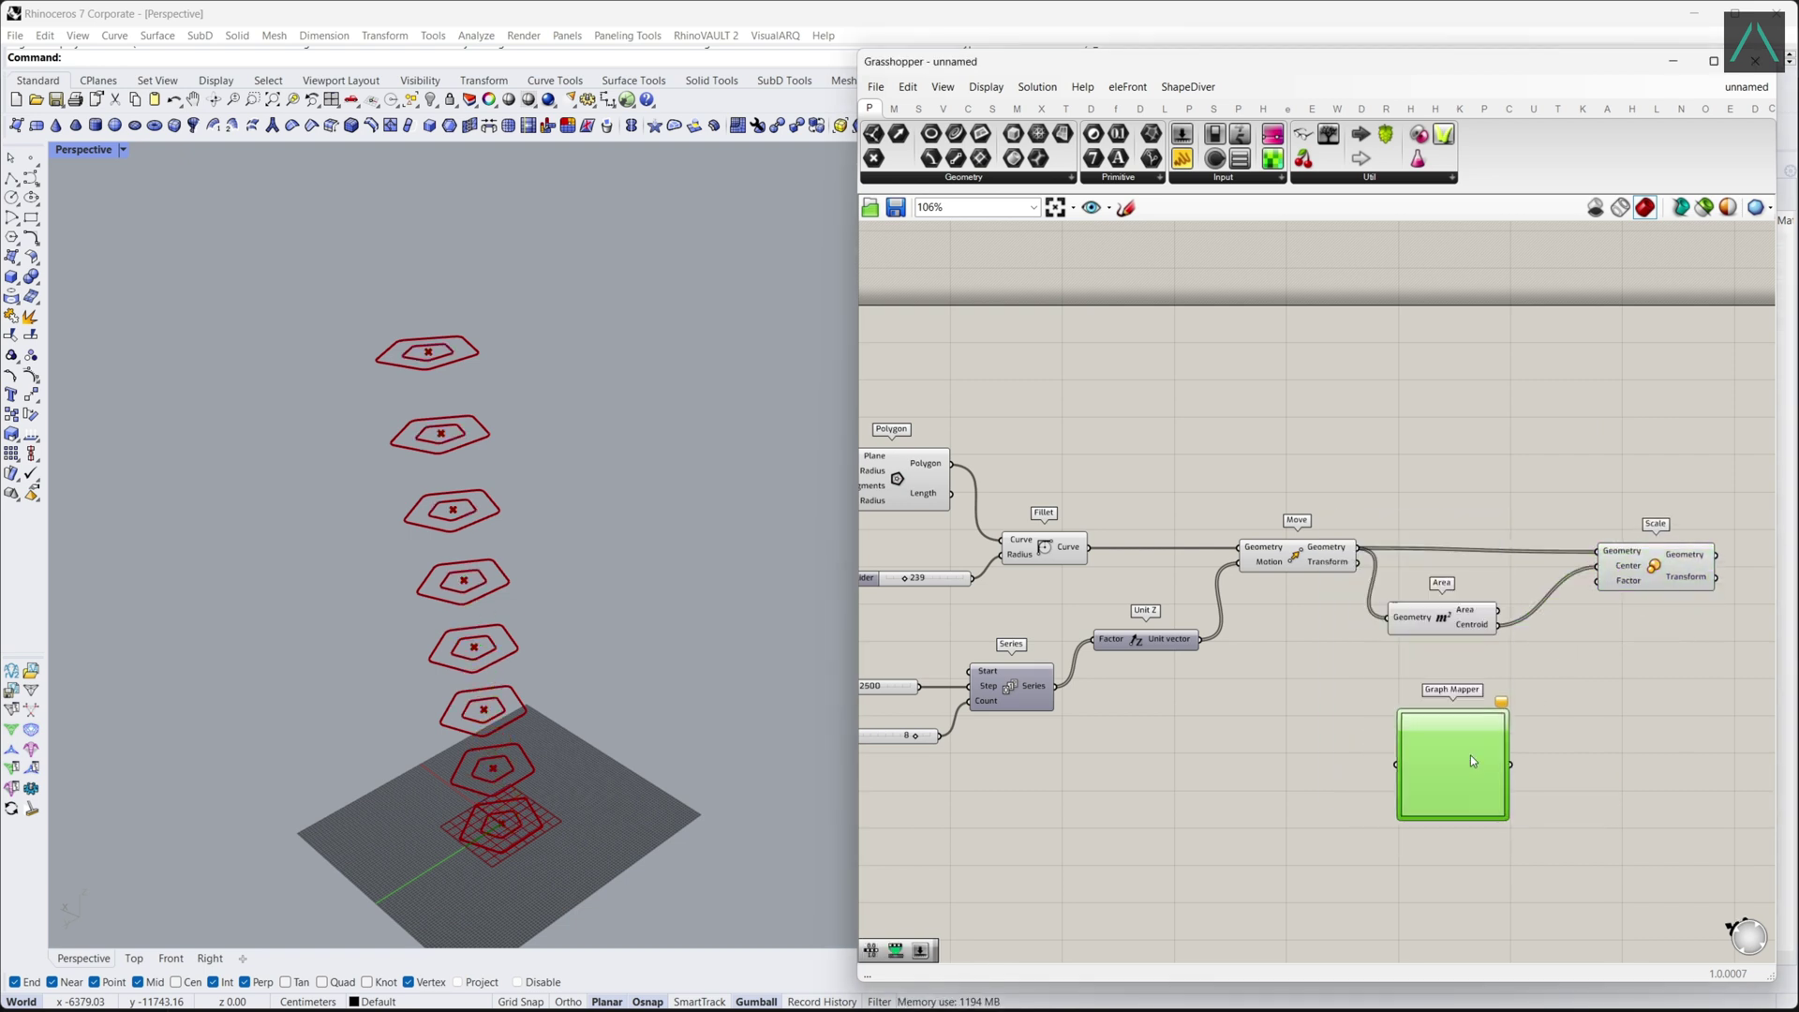
pyautogui.doubleClick(1298, 806)
pyautogui.write('range')
pyautogui.click(1286, 786)
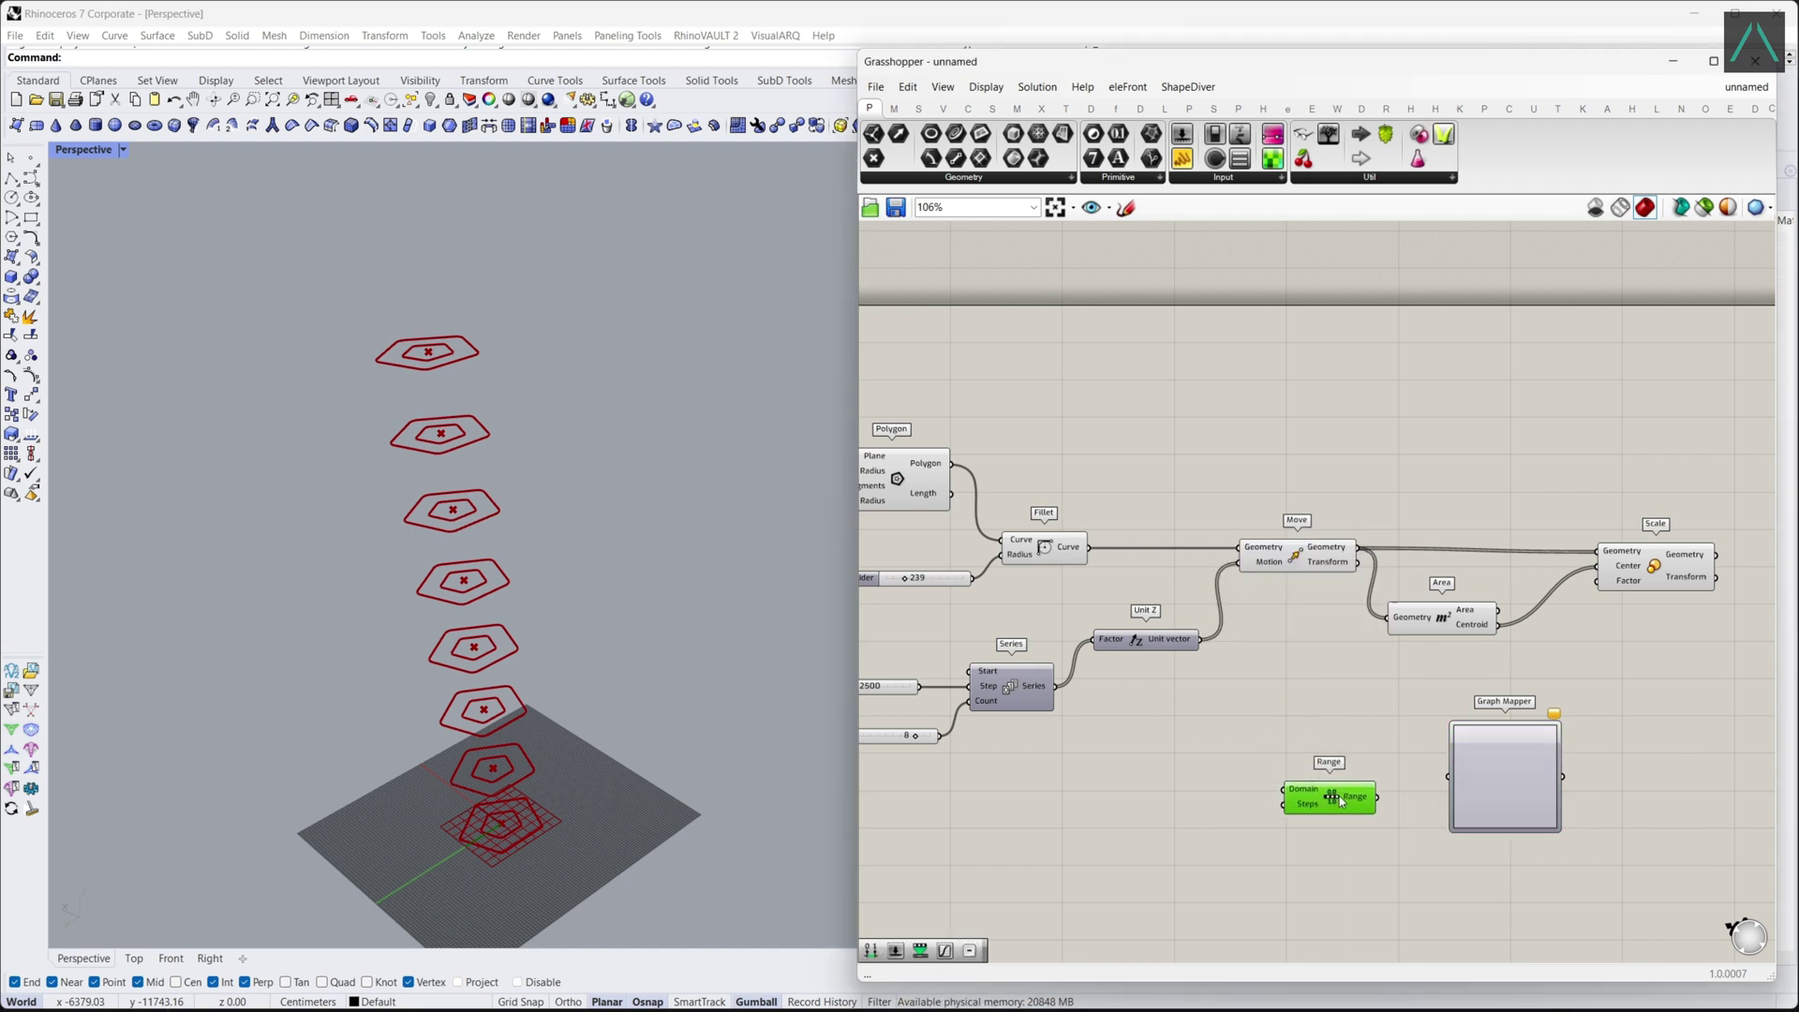
# Add a Subtraction component just before the Range component.
pyautogui.moveTo(1303, 813); pyautogui.dragTo(1350, 782, button='right')
pyautogui.doubleClick(1256, 789)
pyautogui.write('-')
pyautogui.click(1242, 770)
pyautogui.click(1137, 786)
pyautogui.moveTo(1137, 786); pyautogui.dragTo(1151, 786, button='right')
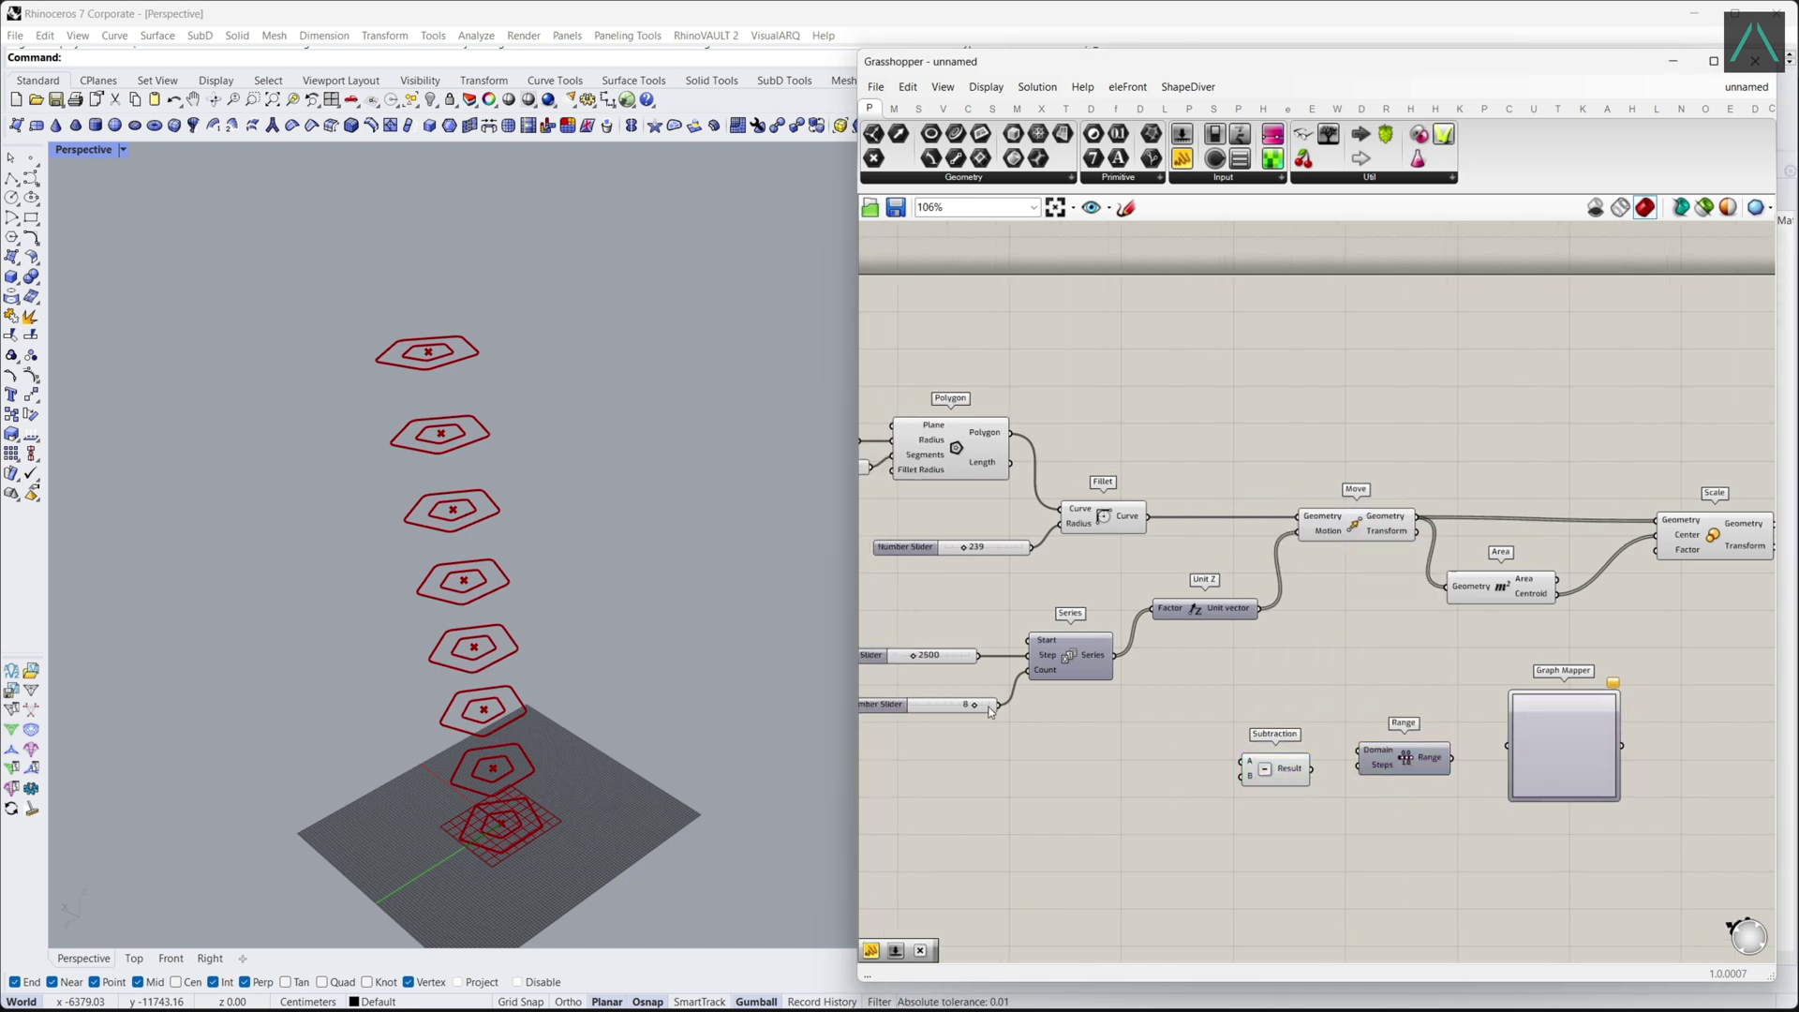
# Wire the Subtraction result into the Range's steps and the Range output into the Graph Mapper.
pyautogui.moveTo(1216, 790); pyautogui.dragTo(1241, 776)
pyautogui.moveTo(1242, 776); pyautogui.dragTo(1166, 788, button='right')
pyautogui.moveTo(1234, 780); pyautogui.dragTo(1254, 772)
pyautogui.moveTo(1298, 783); pyautogui.dragTo(1270, 776, button='right')
pyautogui.moveTo(1371, 773); pyautogui.dragTo(1410, 751)
# Set the Graph Mapper to a Bezier graph and shape its handles into a gentle S-curve.
pyautogui.moveTo(1470, 742); pyautogui.dragTo(1201, 711, button='right')
pyautogui.click(1201, 711)
pyautogui.rightClick(1202, 711)
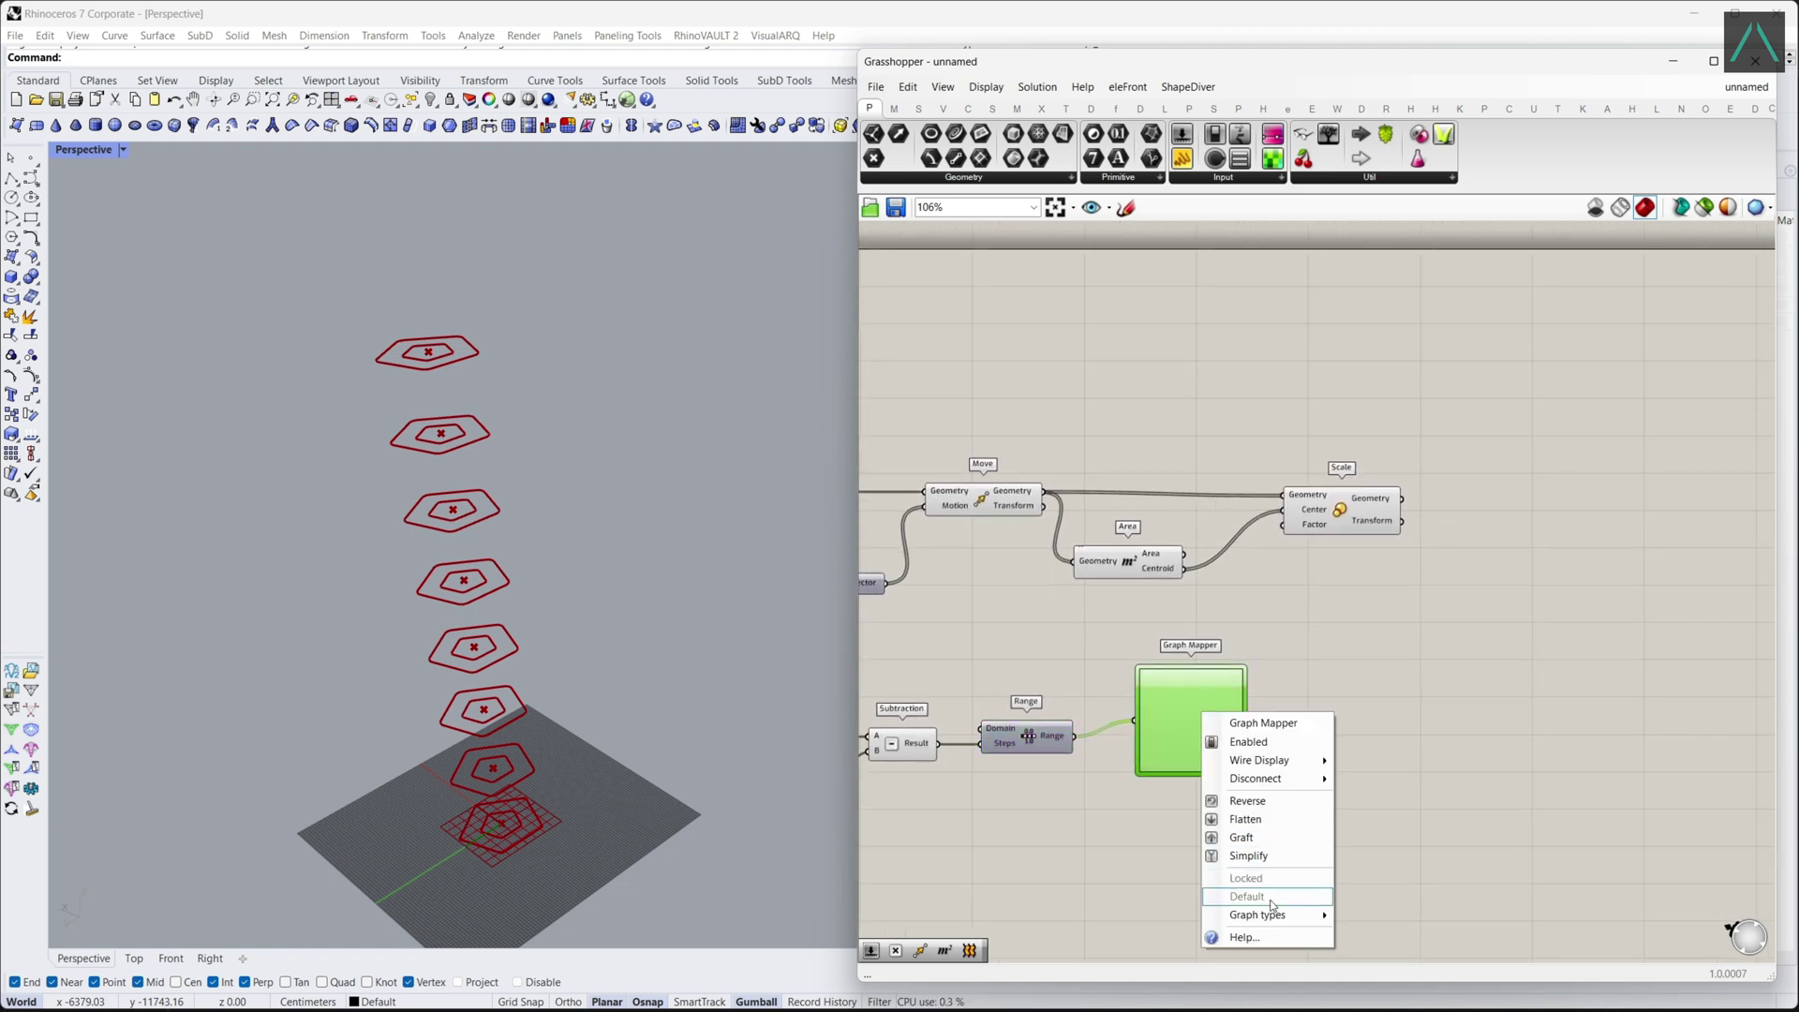
pyautogui.moveTo(1284, 914)
pyautogui.click(1386, 835)
pyautogui.scroll(3, 1190, 737)
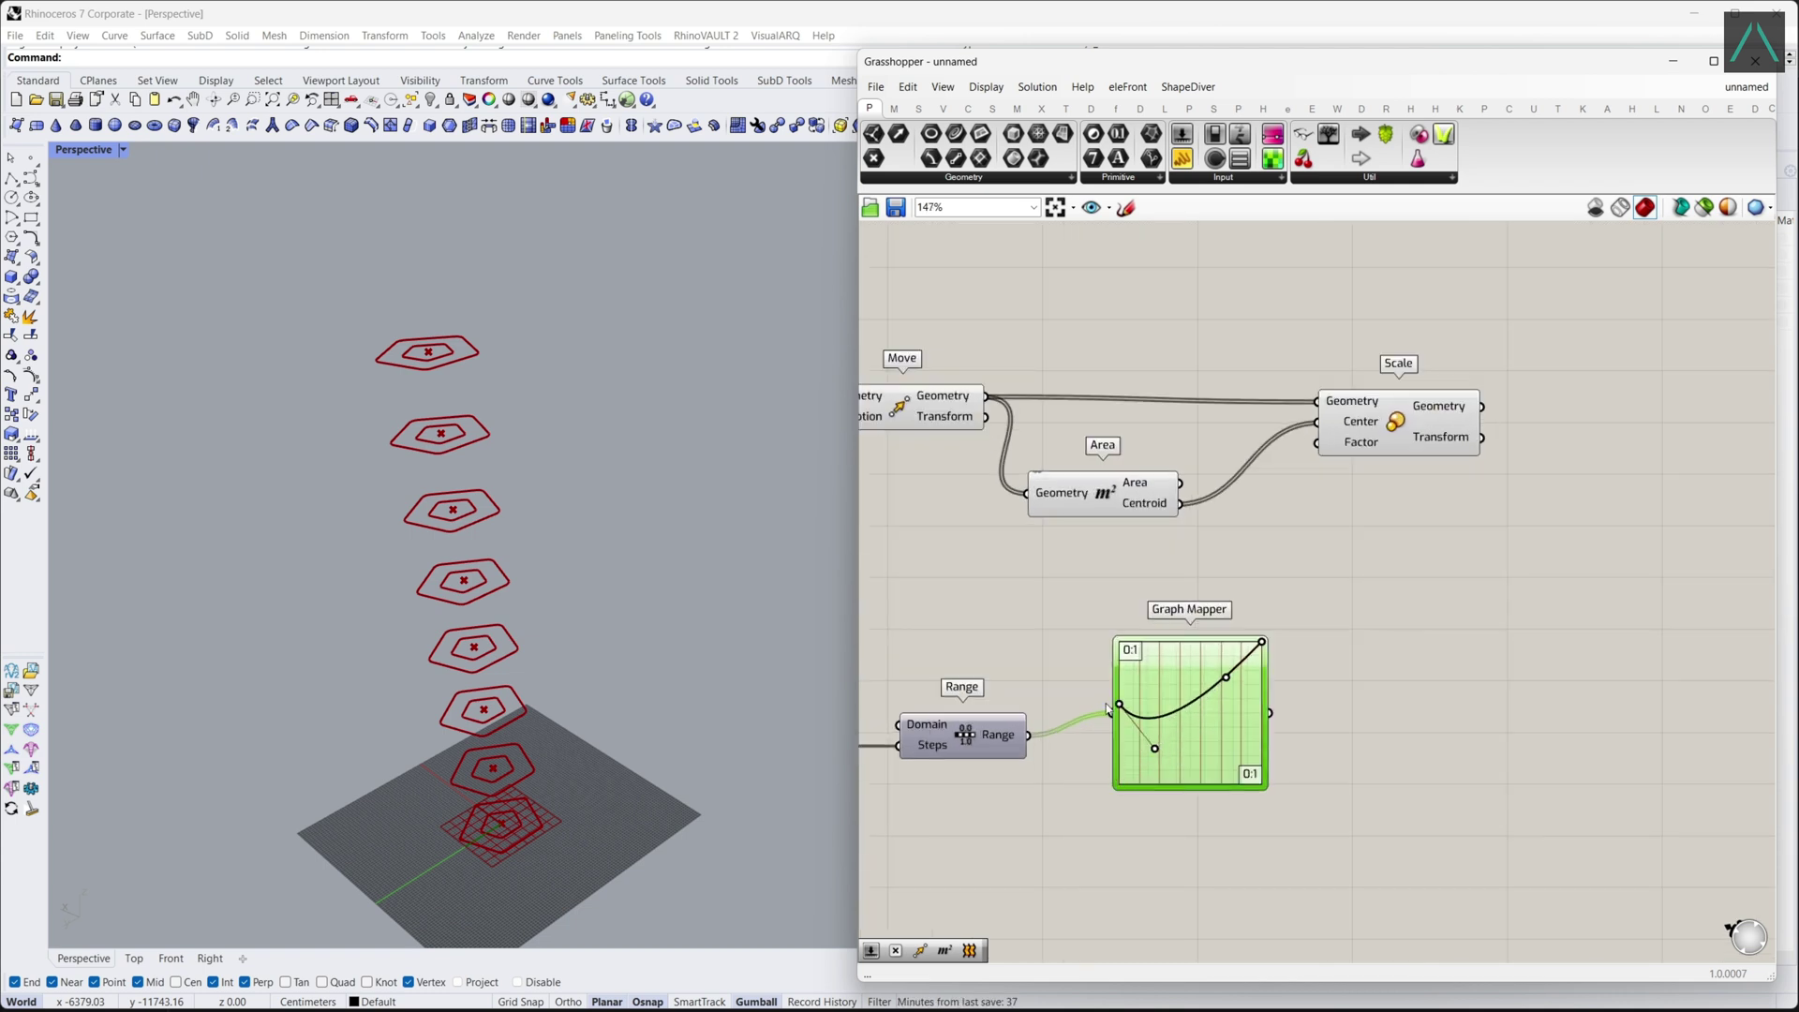
pyautogui.scroll(-2, 1214, 776)
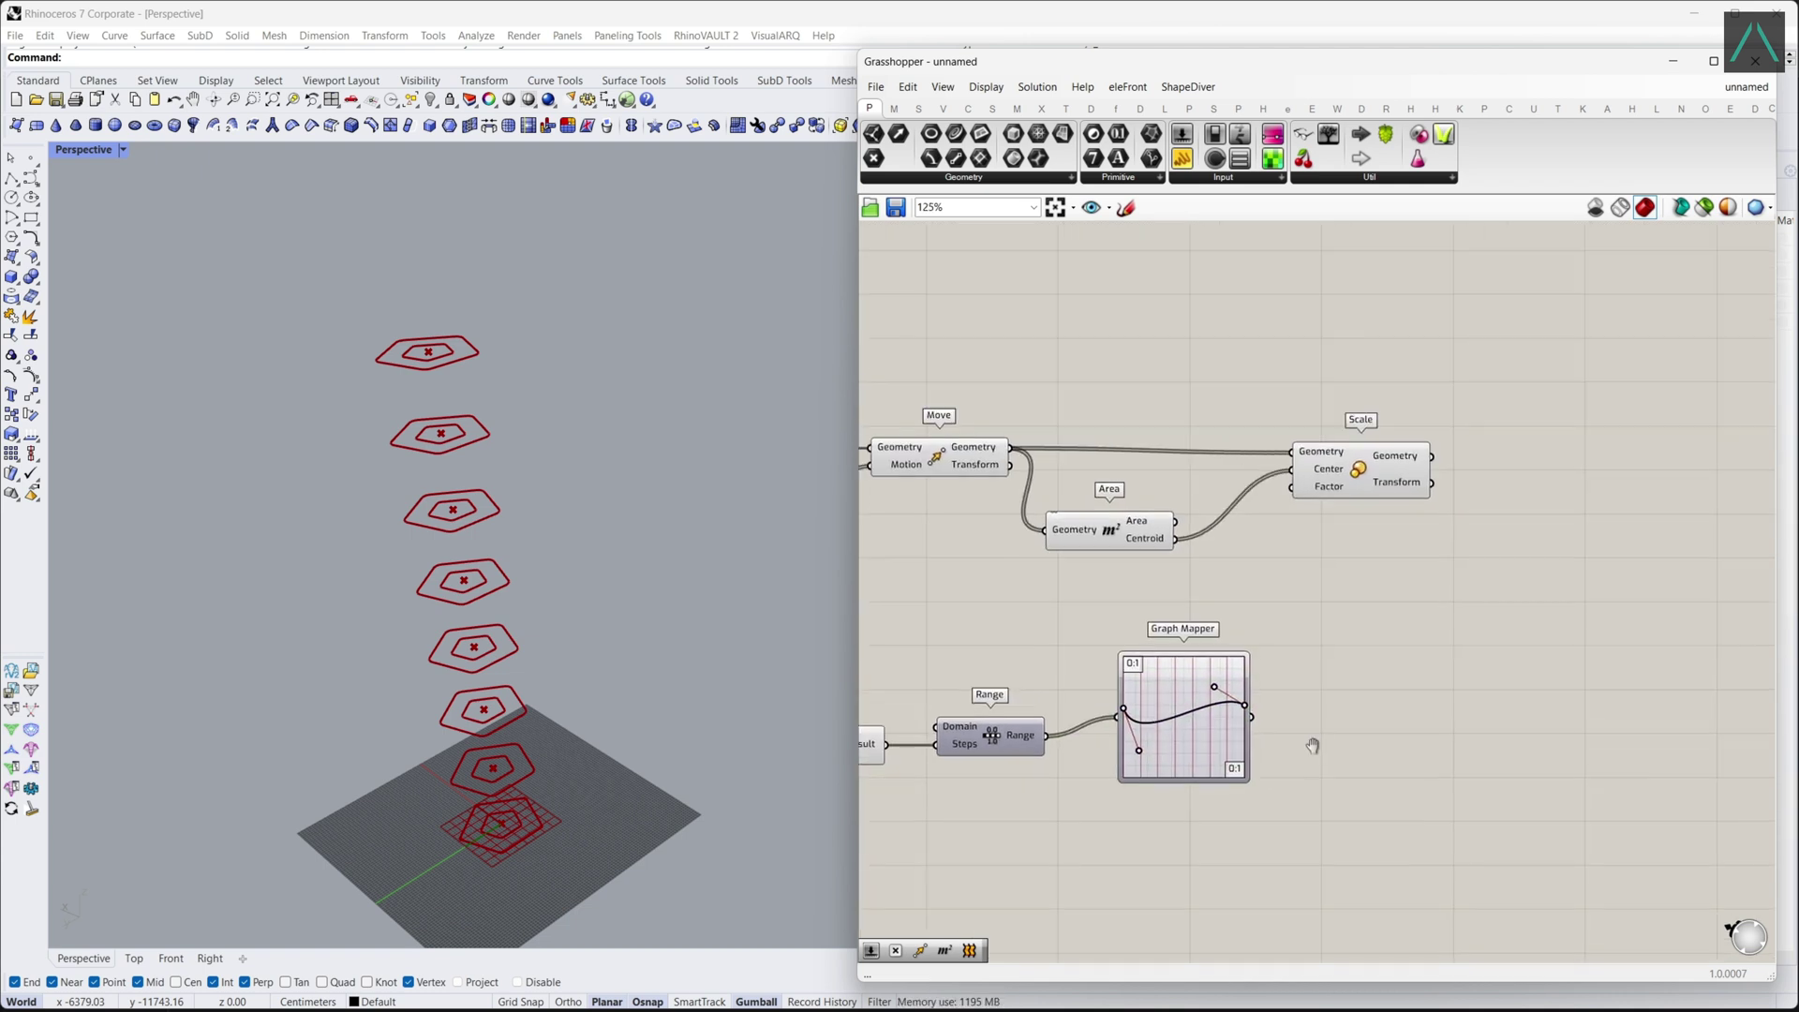
# Add a Remap Numbers component after the Graph Mapper.
pyautogui.doubleClick(1310, 730)
pyautogui.write('remap')
pyautogui.click(1309, 711)
pyautogui.moveTo(1310, 721); pyautogui.dragTo(1370, 751)
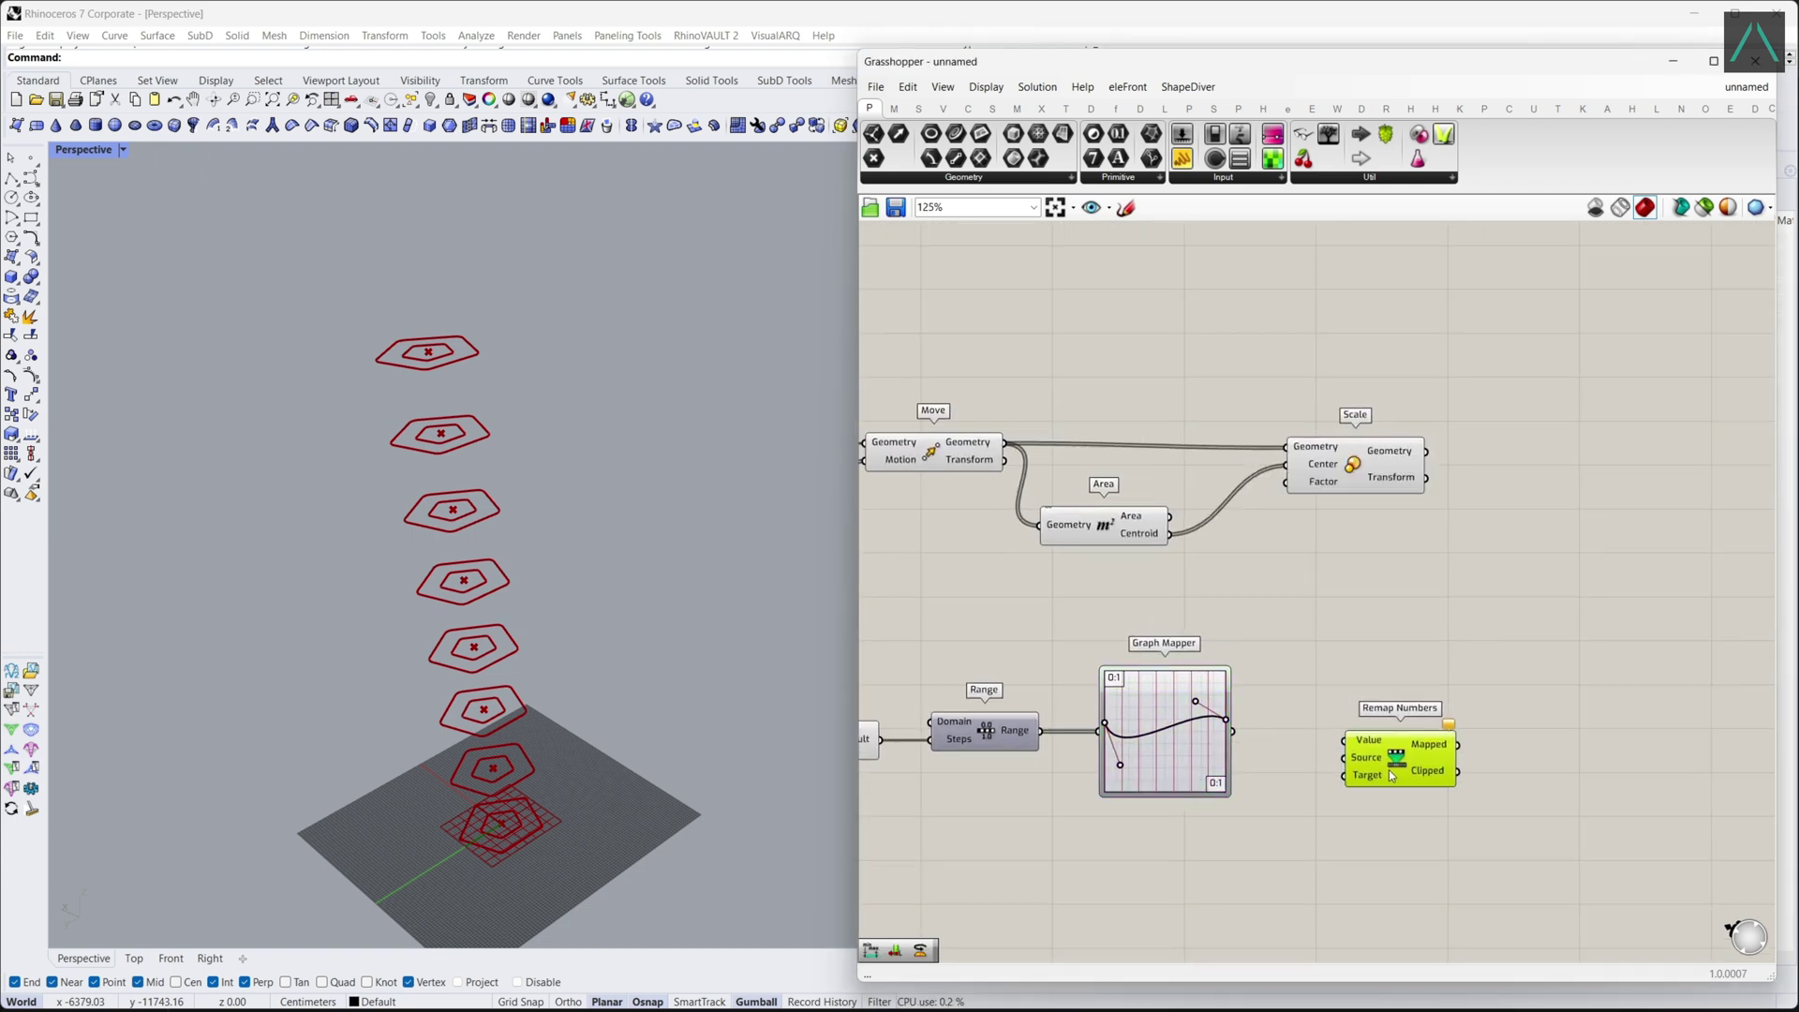
# Connect the Graph Mapper output to Remap Numbers' value and, through a new Bounds component, to its source.
pyautogui.moveTo(1302, 844); pyautogui.dragTo(1274, 772, button='right')
pyautogui.doubleClick(1273, 772)
pyautogui.write('bound')
pyautogui.click(1266, 757)
pyautogui.moveTo(1265, 767); pyautogui.dragTo(1294, 730)
pyautogui.moveTo(1358, 684); pyautogui.dragTo(1446, 663)
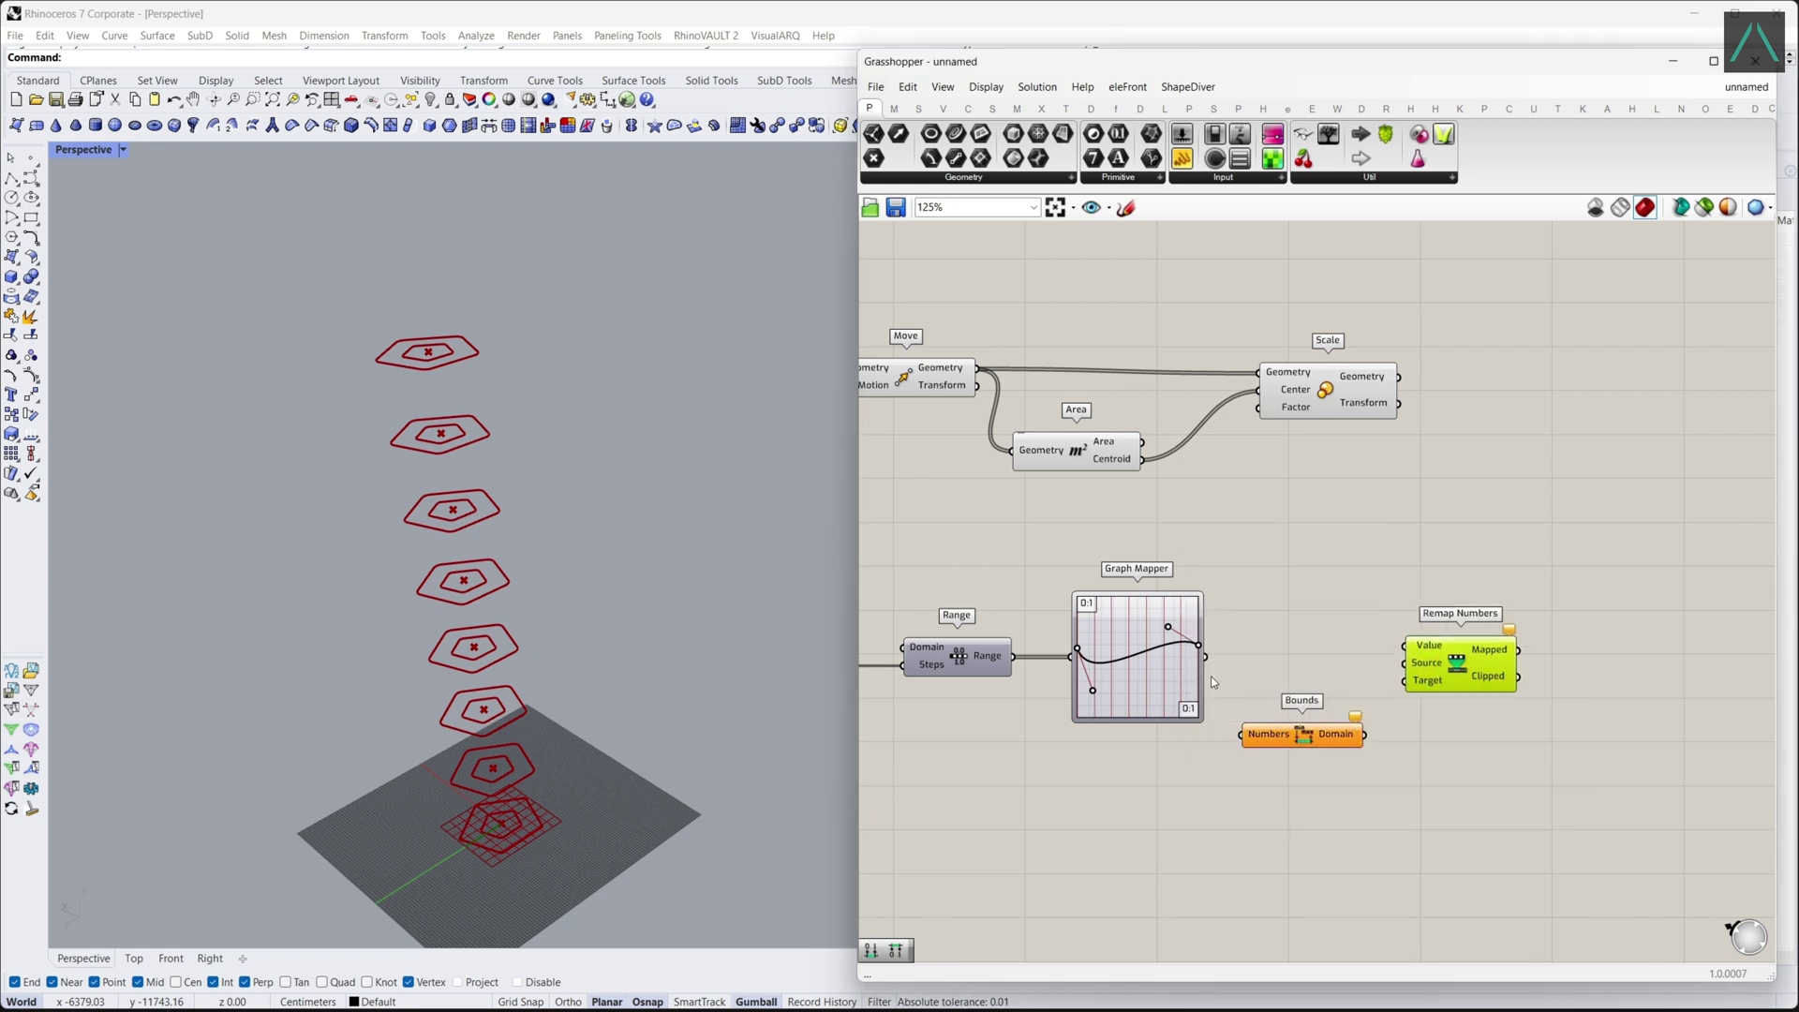
pyautogui.moveTo(1285, 748); pyautogui.dragTo(1283, 720)
pyautogui.moveTo(1206, 657); pyautogui.dragTo(1404, 646)
pyautogui.moveTo(1436, 667); pyautogui.dragTo(1449, 675)
# Add a Construct Domain component and connect it to the target of Remap Numbers.
pyautogui.doubleClick(1273, 821)
pyautogui.write('construct d')
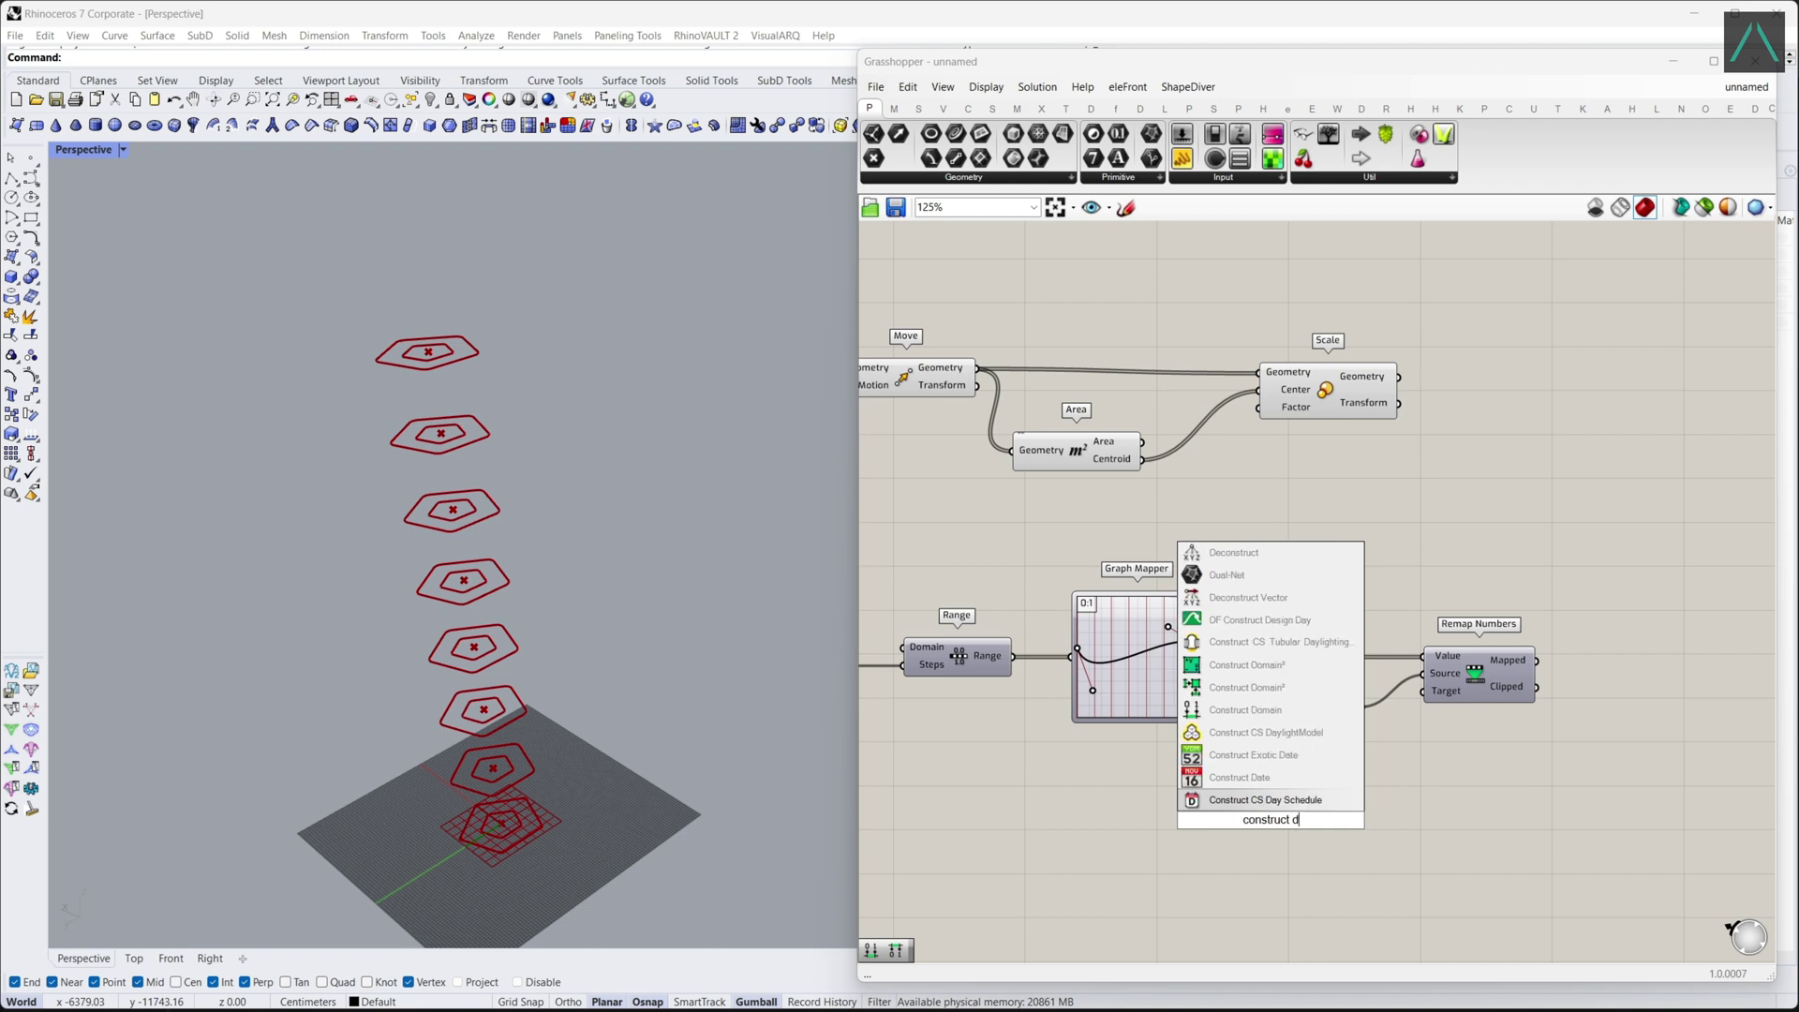
pyautogui.write('omain')
pyautogui.click(1268, 781)
pyautogui.moveTo(1312, 830); pyautogui.dragTo(1327, 790)
pyautogui.click(1214, 860)
pyautogui.doubleClick(1162, 852)
pyautogui.press('Return')
pyautogui.moveTo(1171, 854); pyautogui.dragTo(1184, 862)
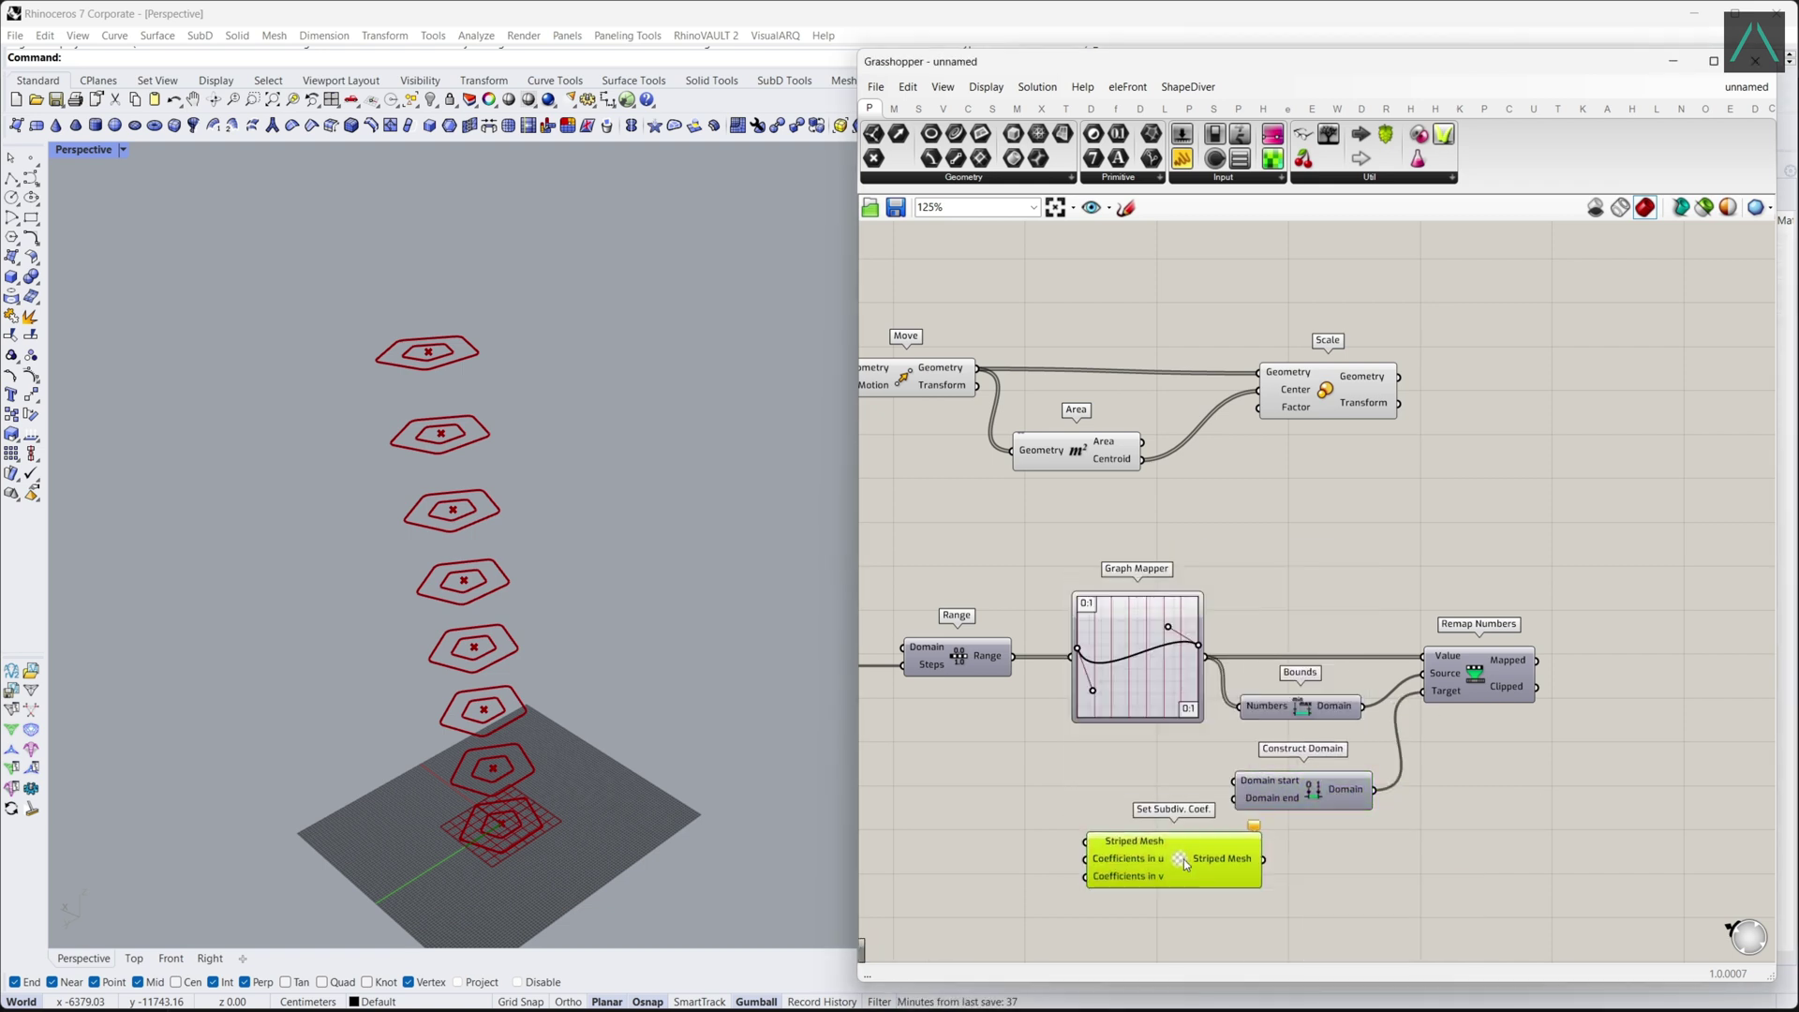
pyautogui.press('Delete')
# Create two number sliders, 0.500 and 1.200, beside the Construct Domain component.
pyautogui.doubleClick(1183, 864)
pyautogui.write('0.5')
pyautogui.press('Return')
pyautogui.doubleClick(1139, 860)
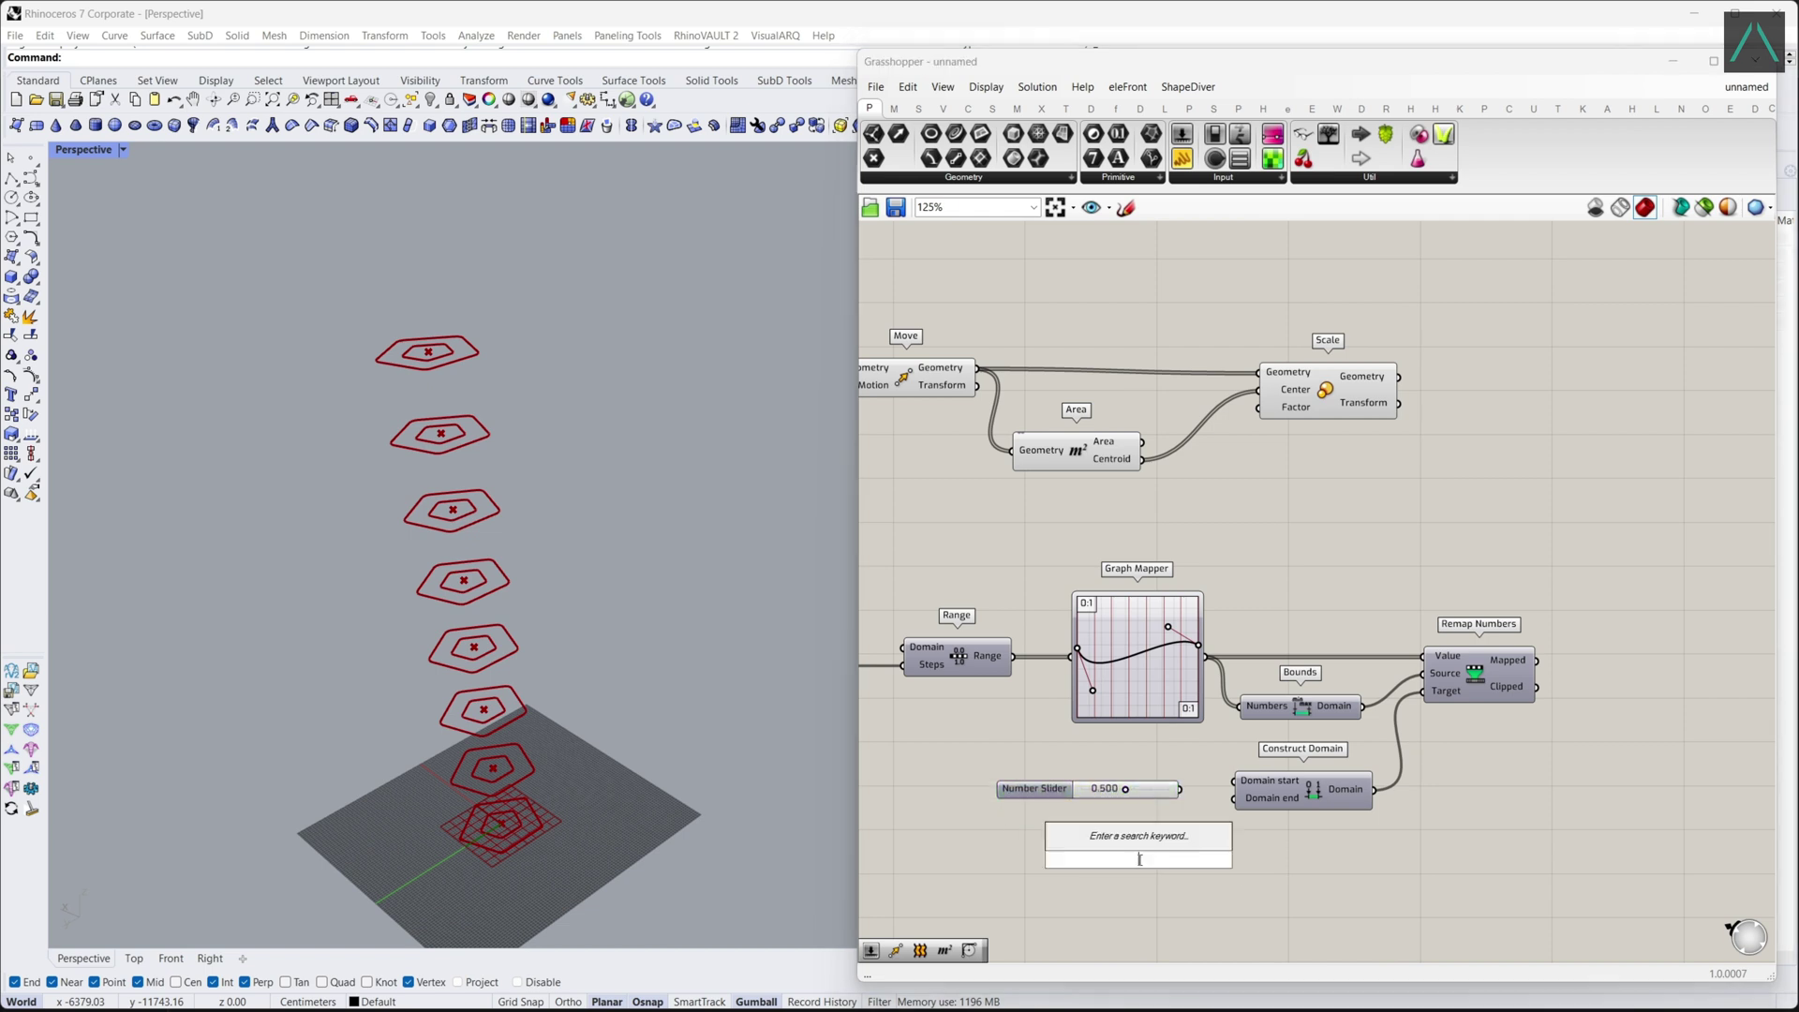
pyautogui.write('1.2')
pyautogui.press('Return')
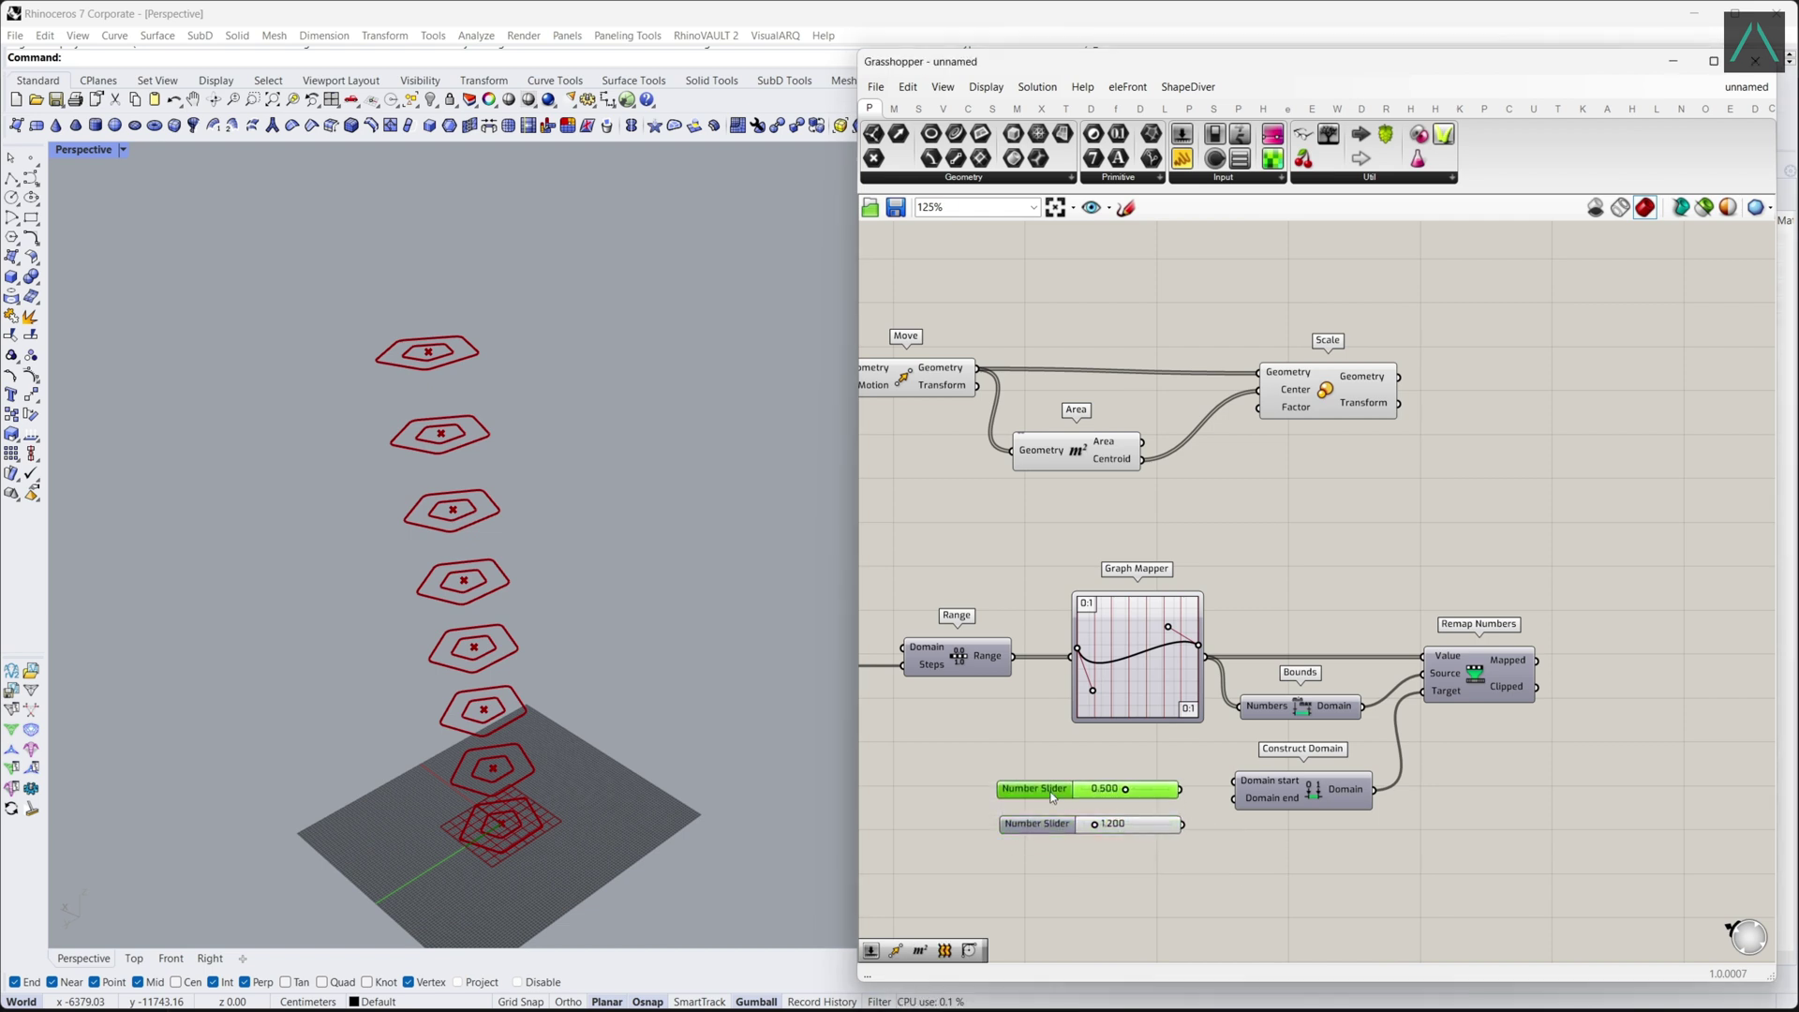
# Set the 0.500 slider's range to 0.010–1.000 and the 1.200 slider's to 0.010–2.000, wiring them as domain start and end.
pyautogui.doubleClick(1051, 796)
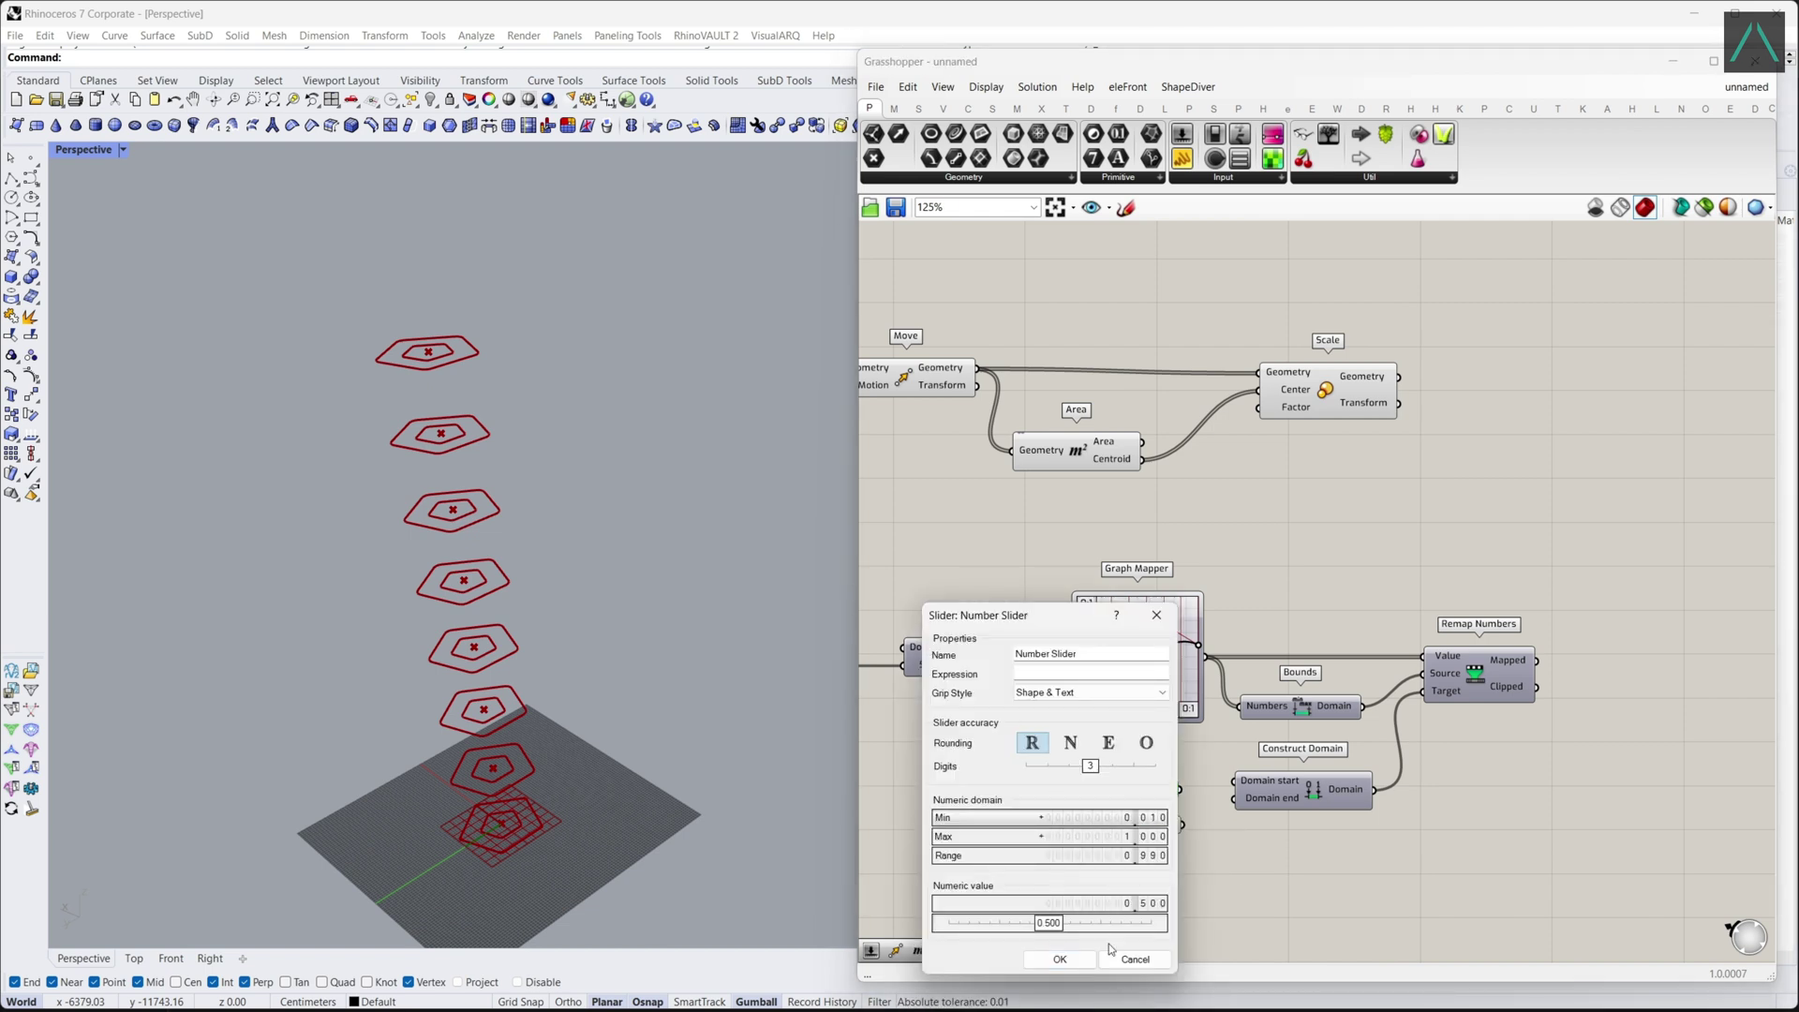
pyautogui.click(1112, 955)
pyautogui.doubleClick(1055, 832)
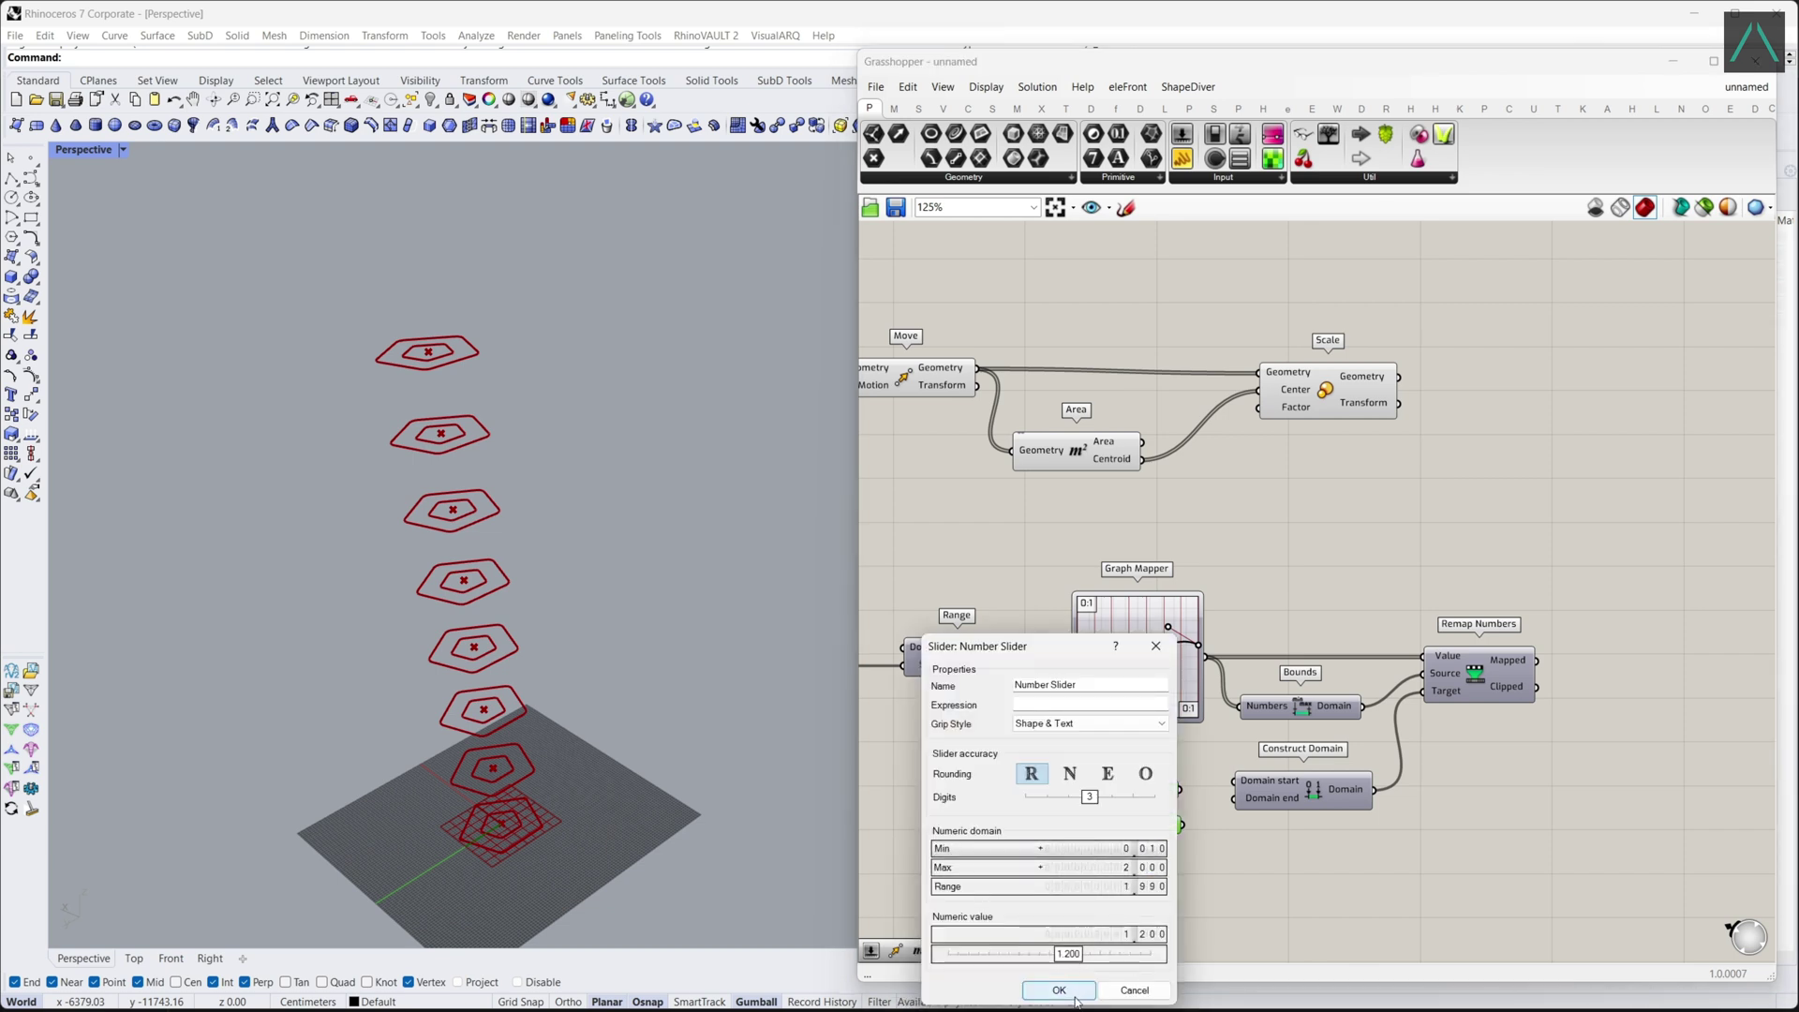
pyautogui.click(1059, 990)
pyautogui.scroll(-1, 1235, 806)
pyautogui.moveTo(1235, 806); pyautogui.dragTo(1171, 838, button='right')
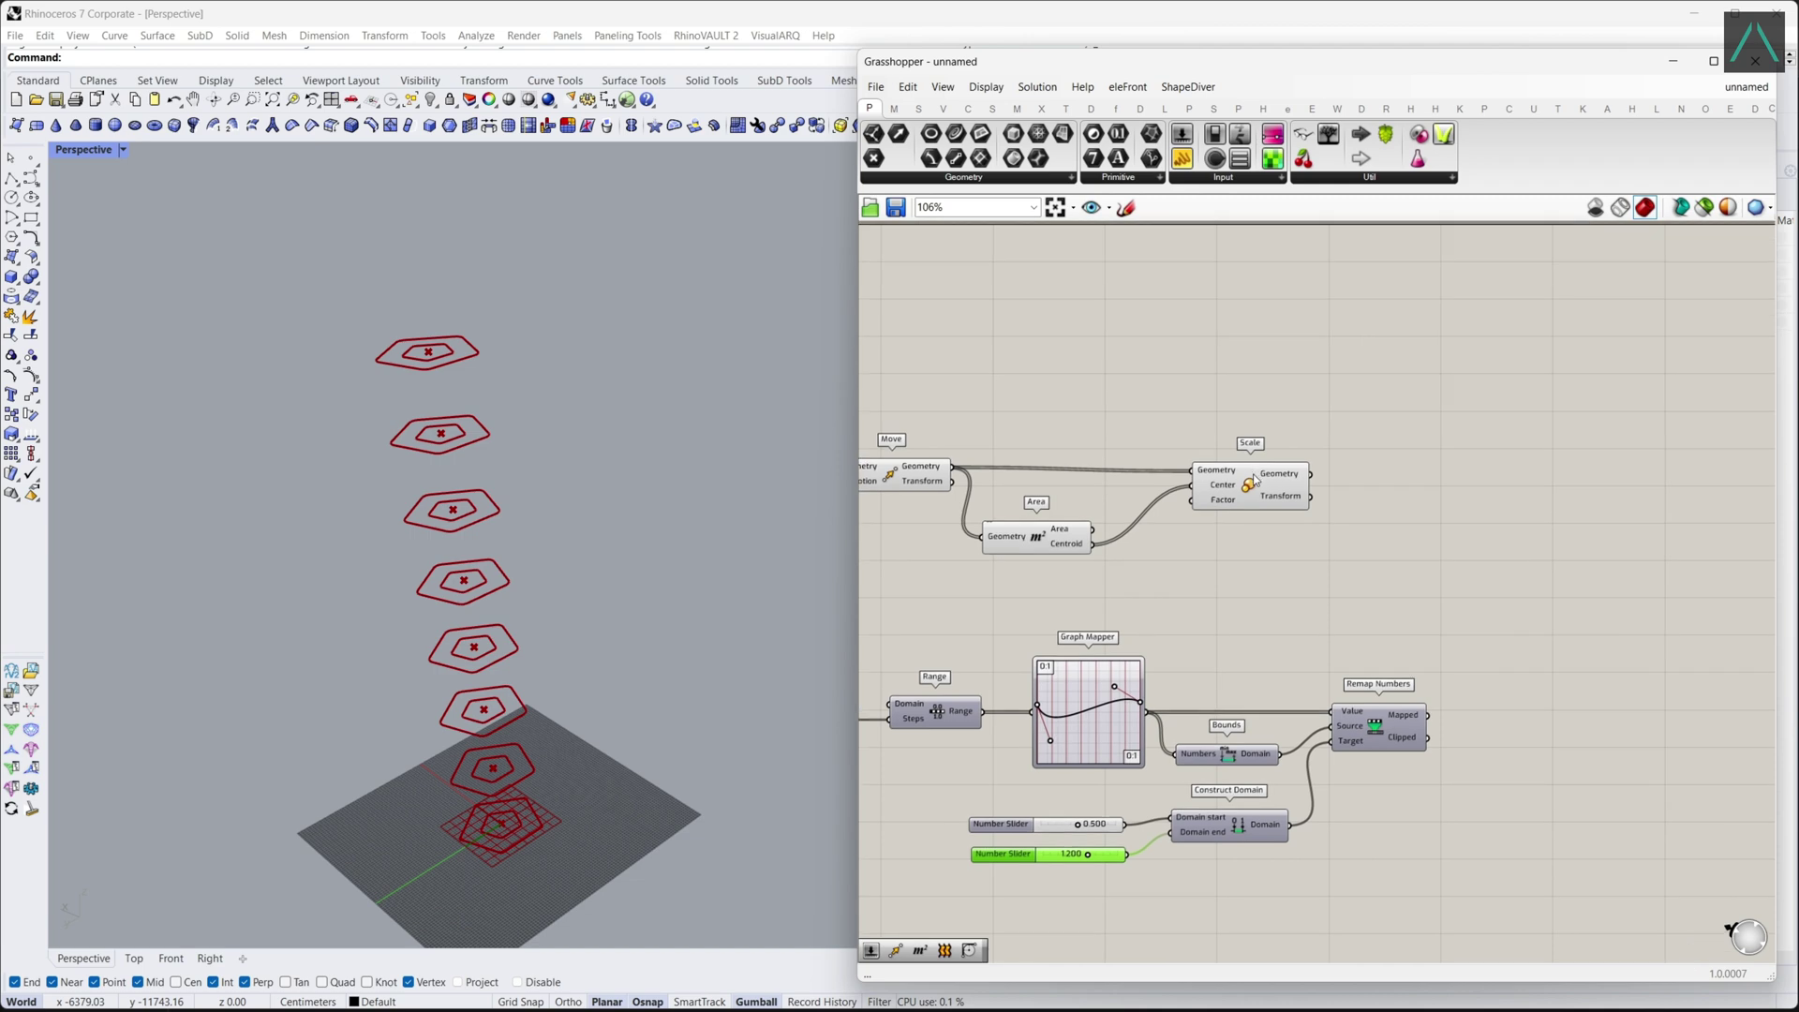
# Connect Remap Numbers' Mapped output to Scale's factor and feed the scaled geometry into a new Loft component.
pyautogui.moveTo(1254, 485); pyautogui.dragTo(1538, 485)
pyautogui.scroll(-3, 1490, 515)
pyautogui.doubleClick(1485, 510)
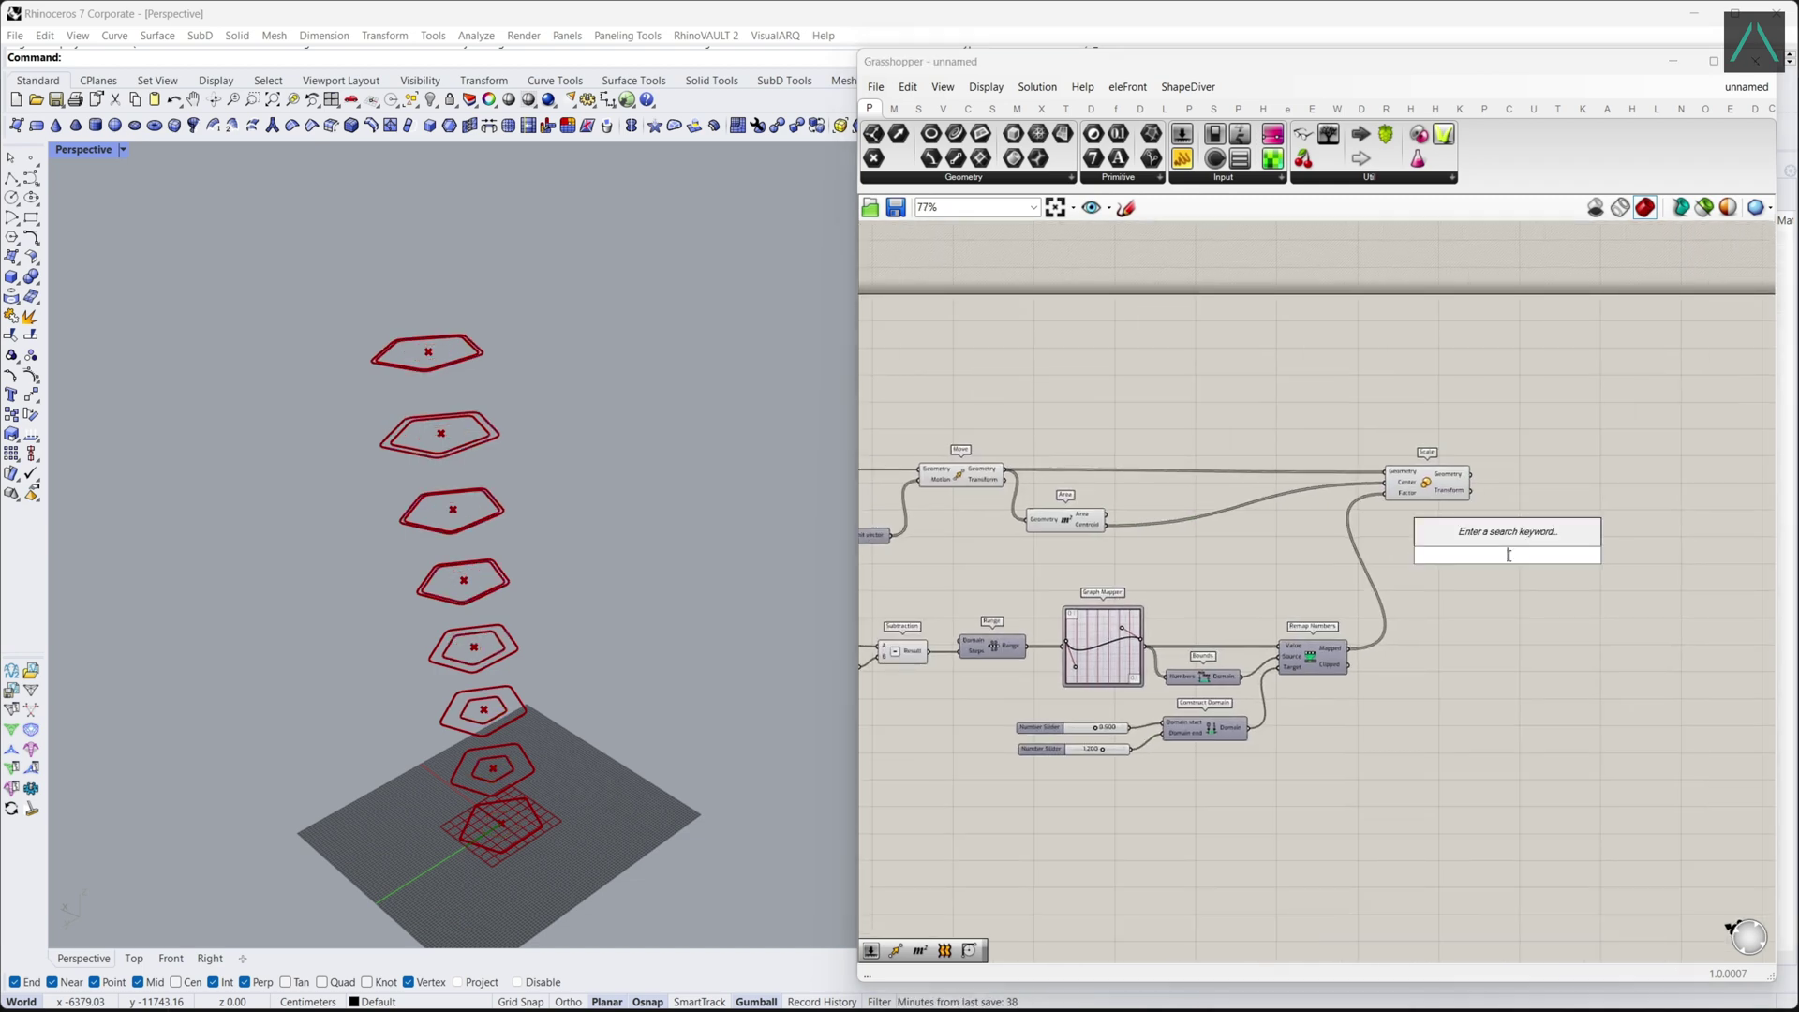
pyautogui.write('loft')
pyautogui.press('Return')
pyautogui.moveTo(1470, 474); pyautogui.dragTo(1532, 542)
pyautogui.click(1499, 581)
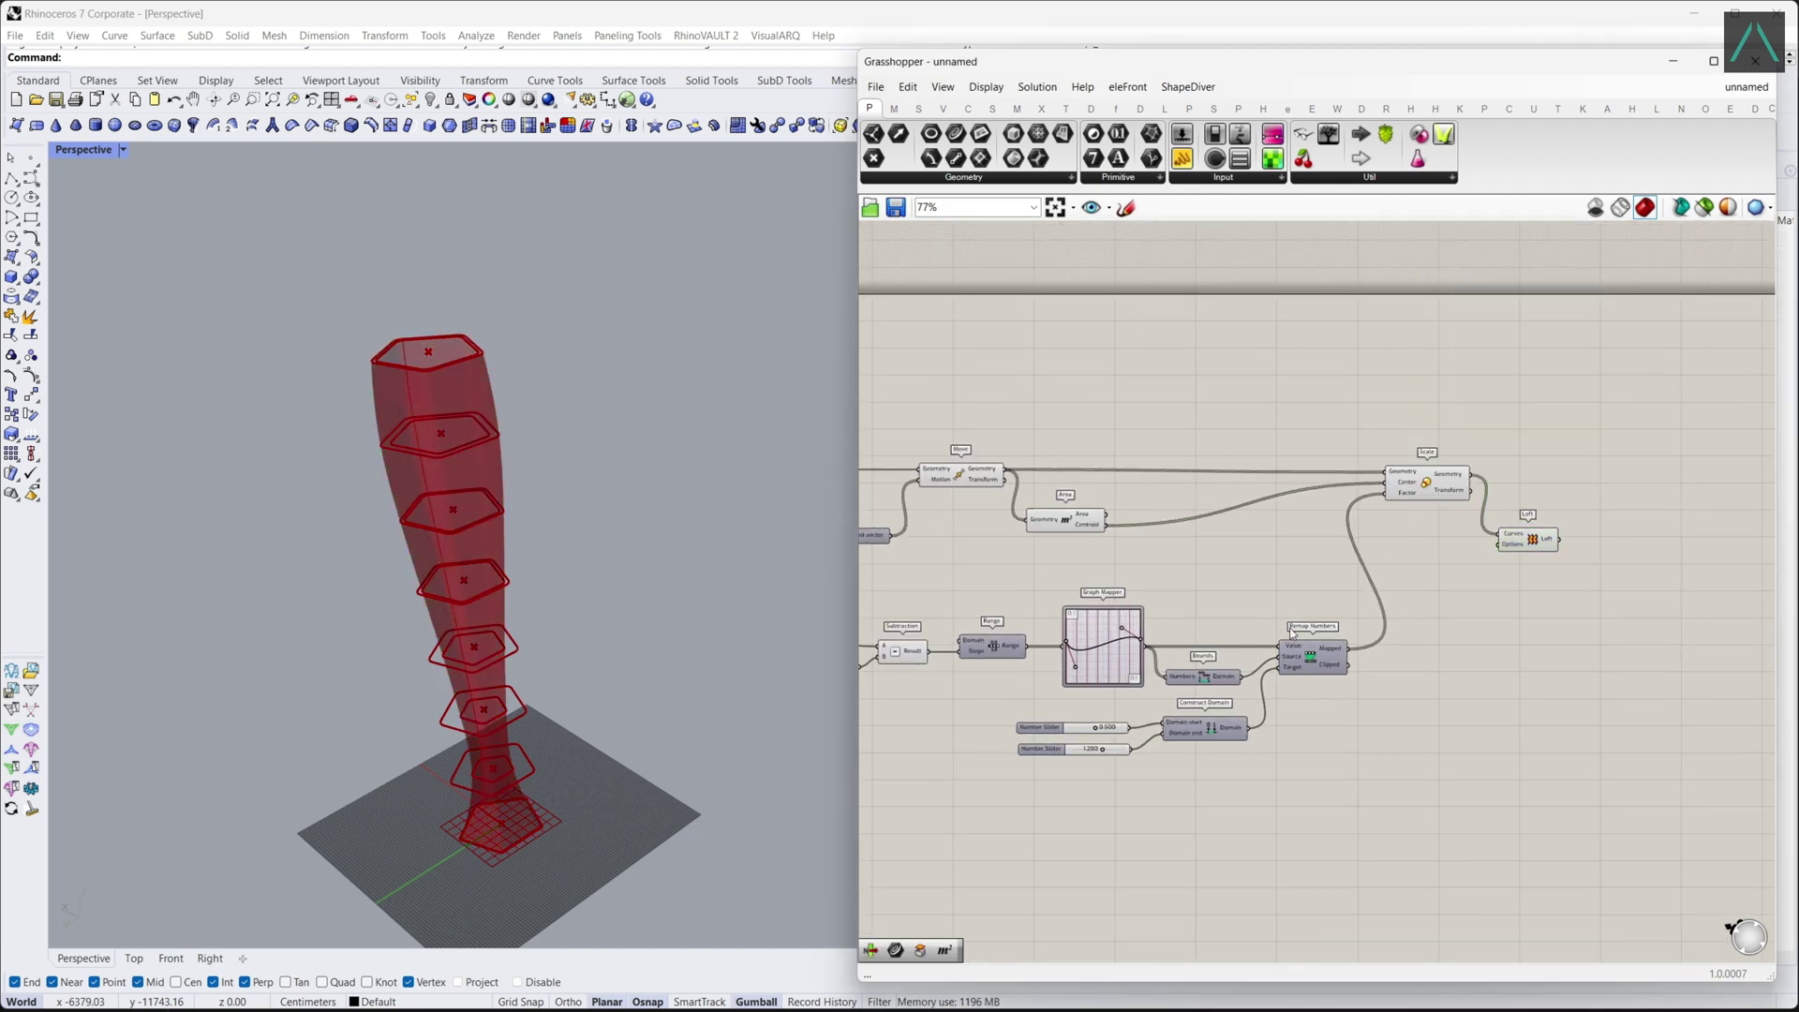
# Set the scale domain sliders to 0.551 and 1.173 and slightly lower the end point of the Graph Mapper curve.
pyautogui.scroll(4, 1023, 787)
pyautogui.moveTo(1174, 716)
pyautogui.mouseDown()
pyautogui.moveTo(1227, 719)
pyautogui.moveTo(1174, 728)
pyautogui.mouseUp()
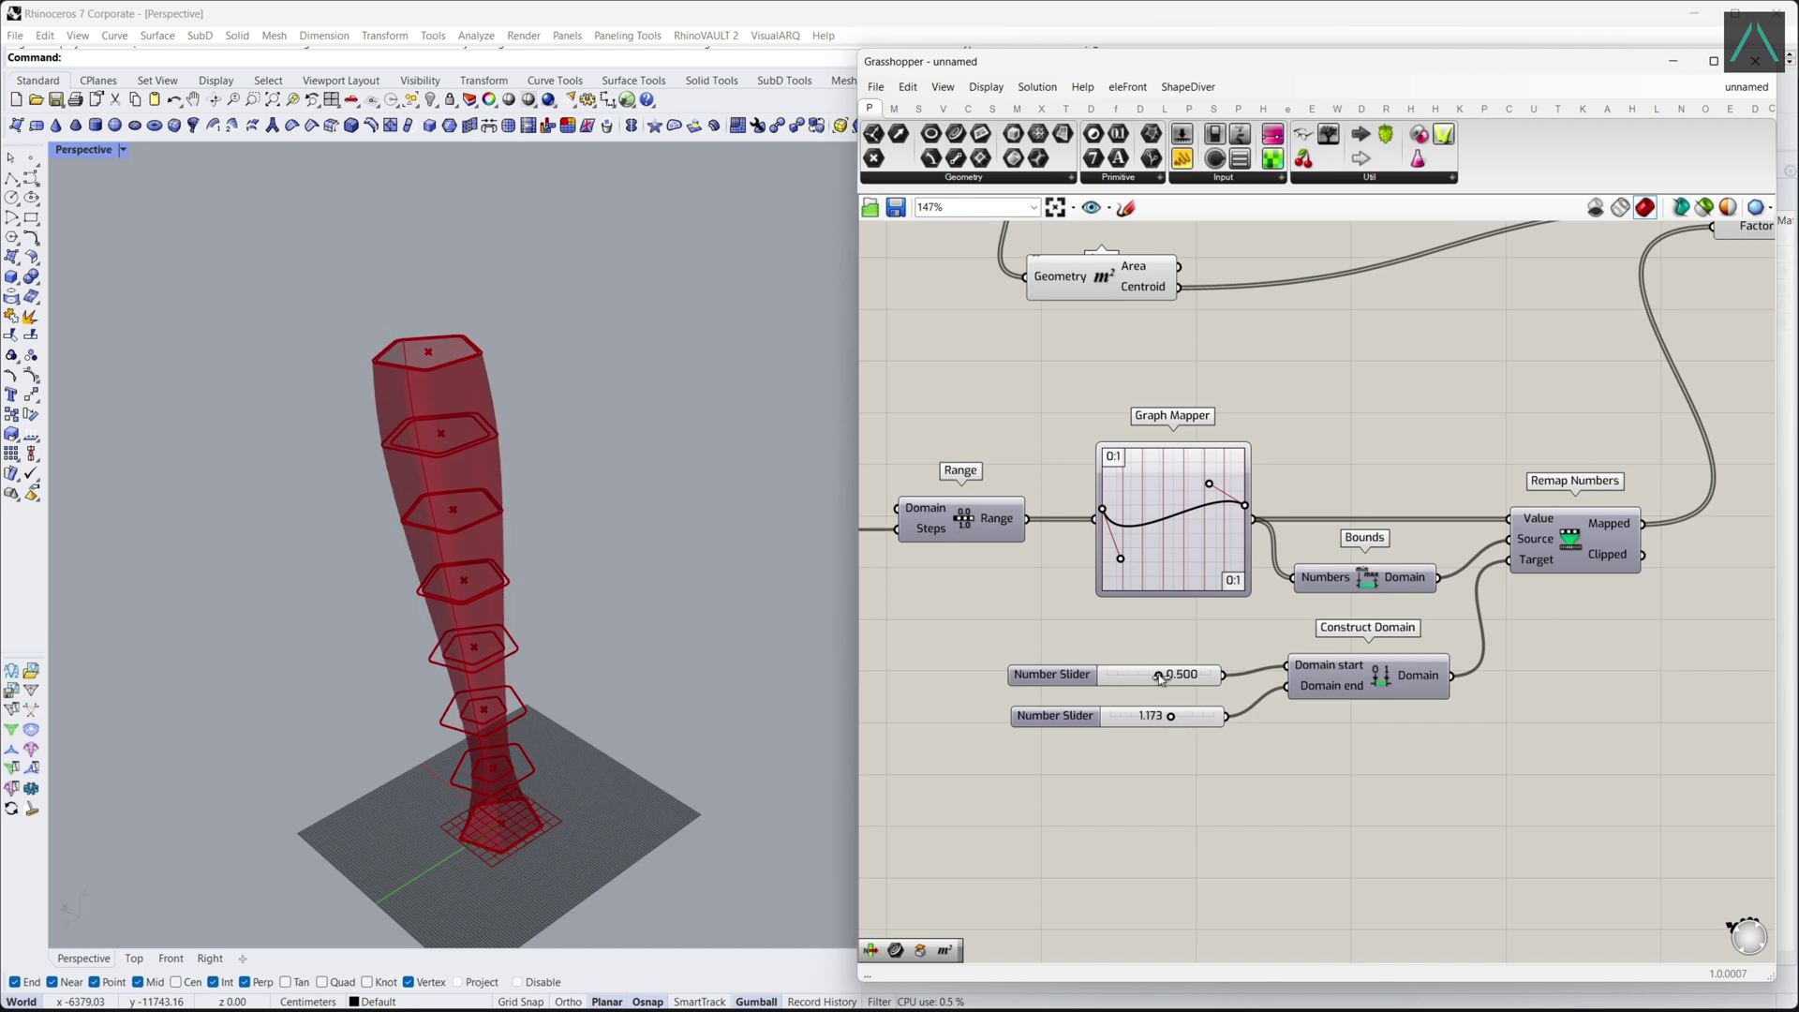
pyautogui.moveTo(1242, 506); pyautogui.dragTo(1249, 517)
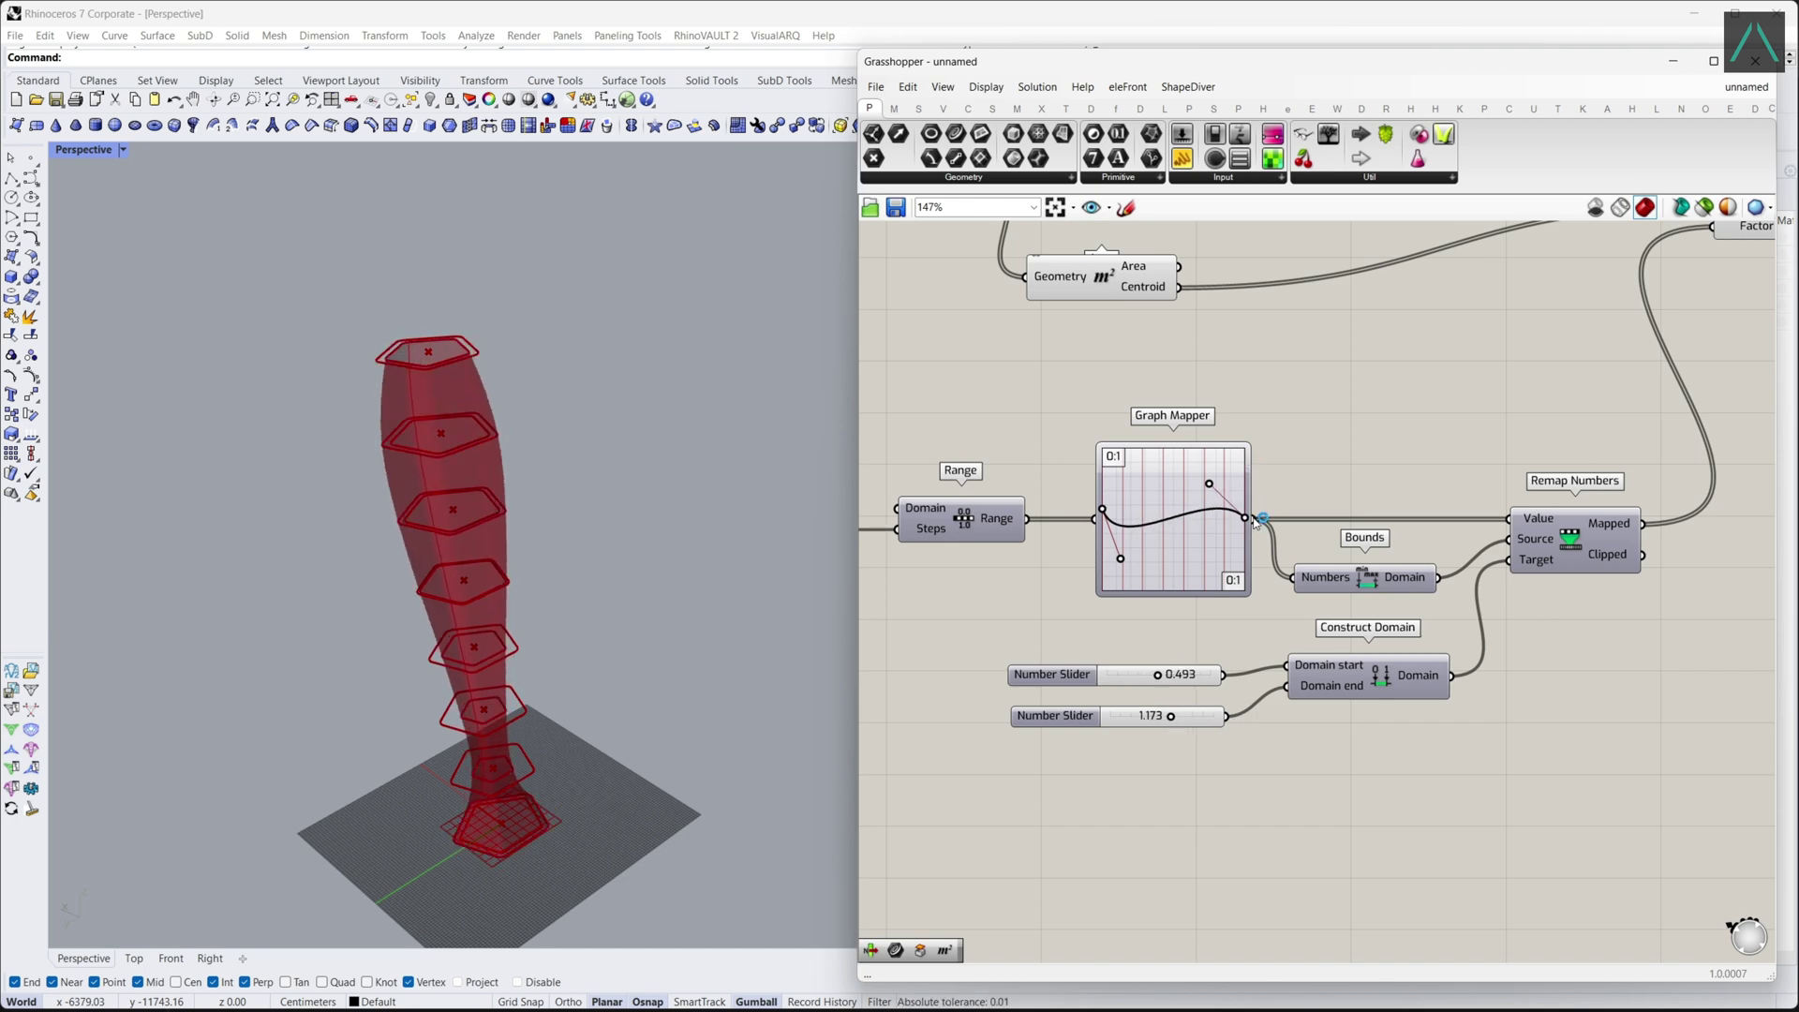
pyautogui.scroll(-4, 1250, 510)
pyautogui.moveTo(1449, 484); pyautogui.dragTo(1248, 476, button='right')
pyautogui.scroll(1, 1434, 431)
pyautogui.moveTo(1443, 429); pyautogui.dragTo(1447, 472, button='right')
pyautogui.scroll(8, 1080, 608)
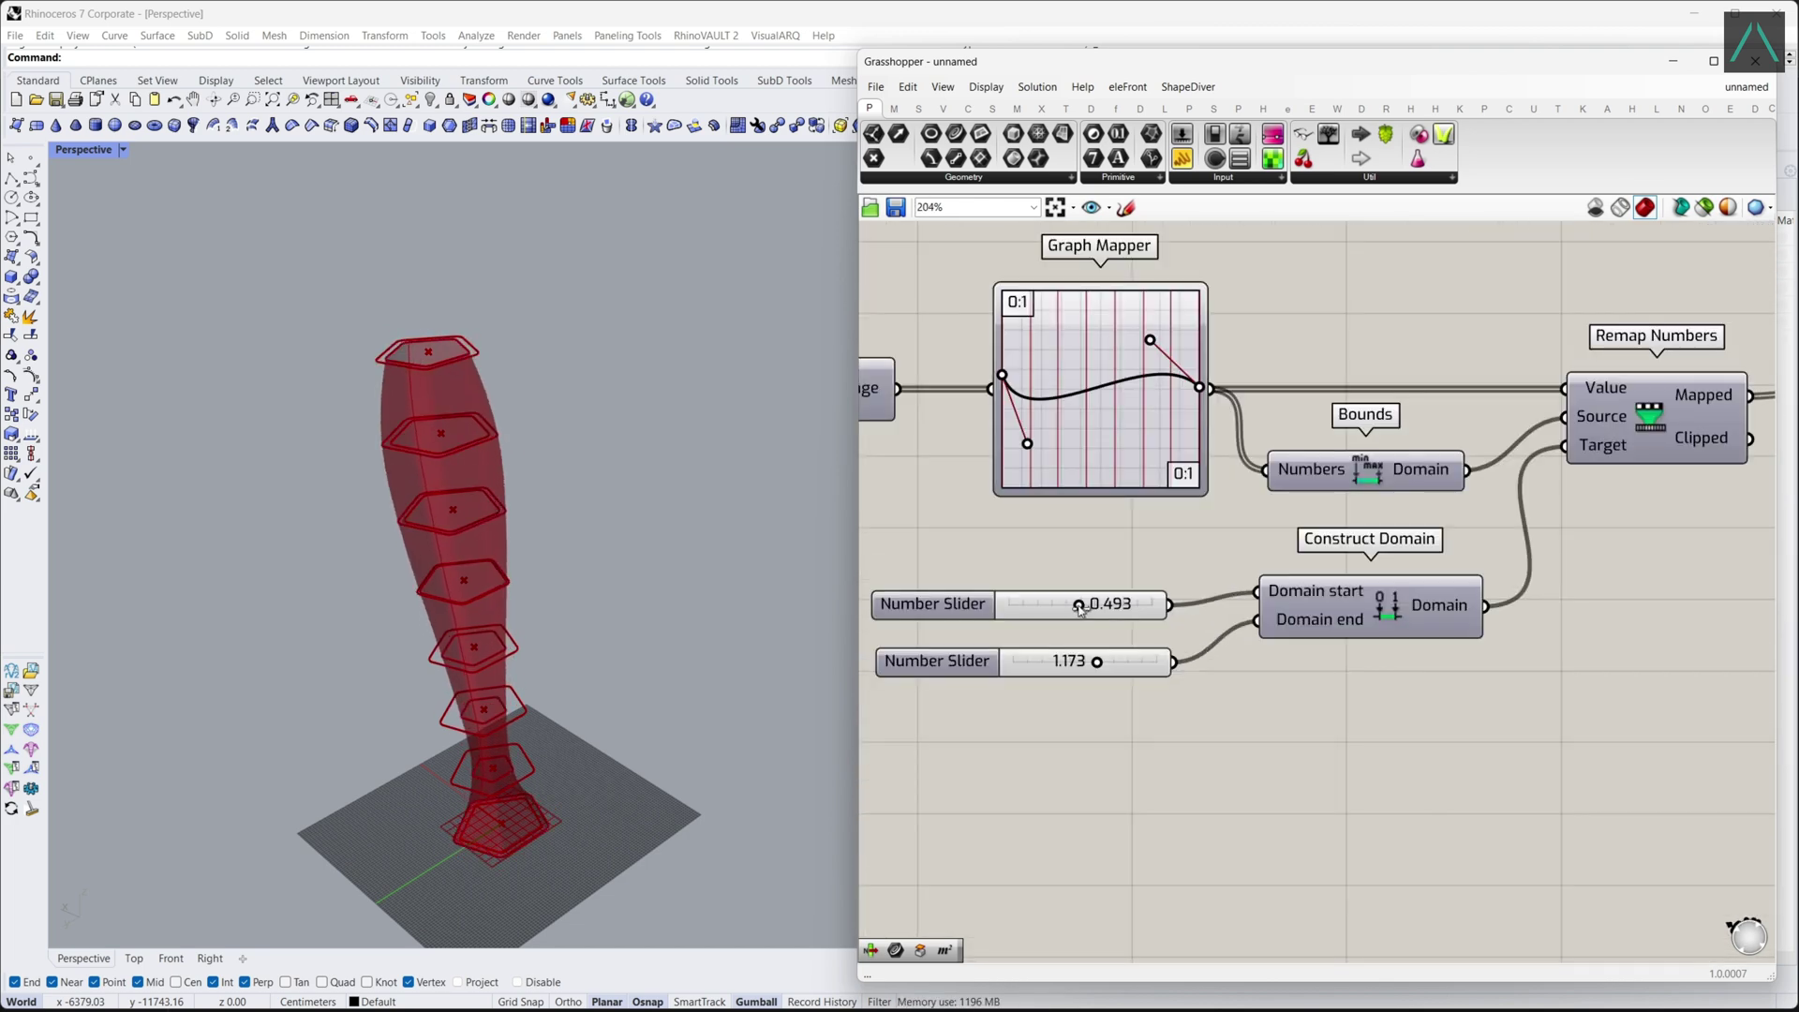
pyautogui.scroll(-8, 1087, 607)
# Delete the Loft component and add an Area component fed by Scale's geometry output.
pyautogui.moveTo(1570, 459); pyautogui.dragTo(1365, 498, button='right')
pyautogui.click(1368, 427)
pyautogui.press('Delete')
pyautogui.doubleClick(1362, 452)
pyautogui.write('area')
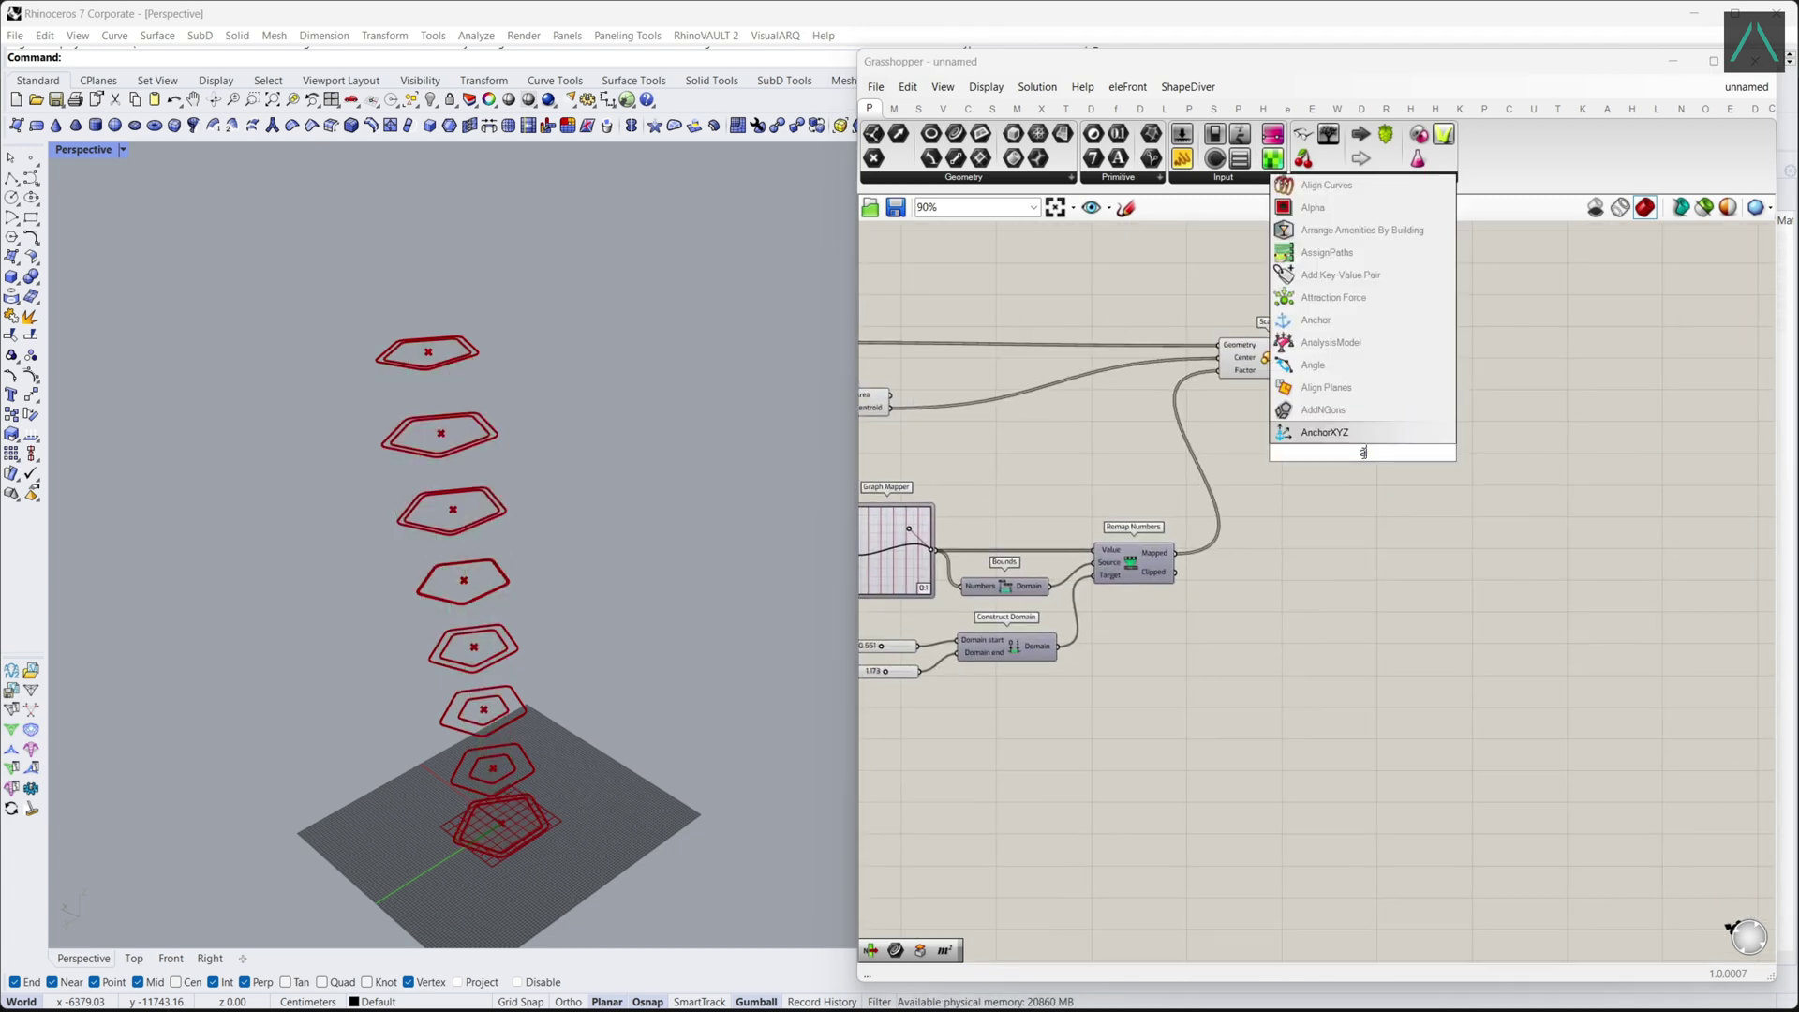
pyautogui.press('Return')
pyautogui.scroll(5, 1452, 424)
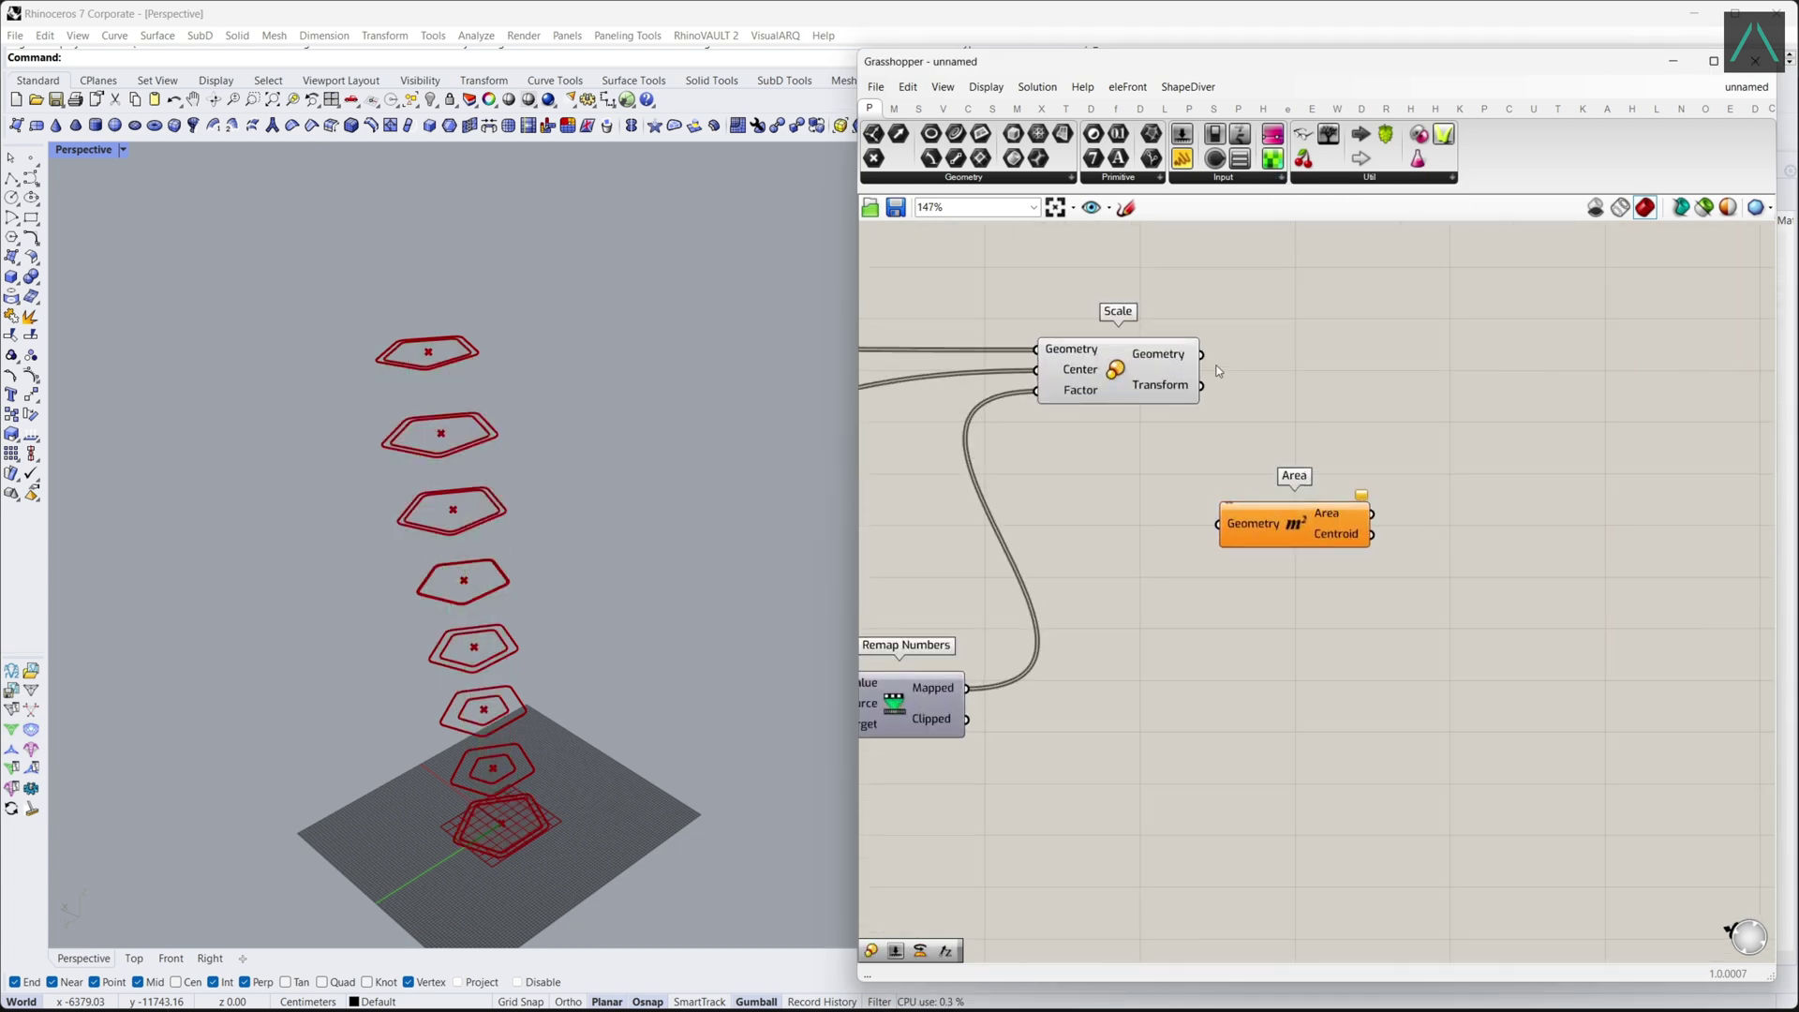
pyautogui.moveTo(1202, 355); pyautogui.dragTo(1215, 541)
# Add a Rotate component, connecting Scale's geometry to its geometry input and the Area centroid to its plane.
pyautogui.doubleClick(1453, 472)
pyautogui.write('rotate')
pyautogui.press('Return')
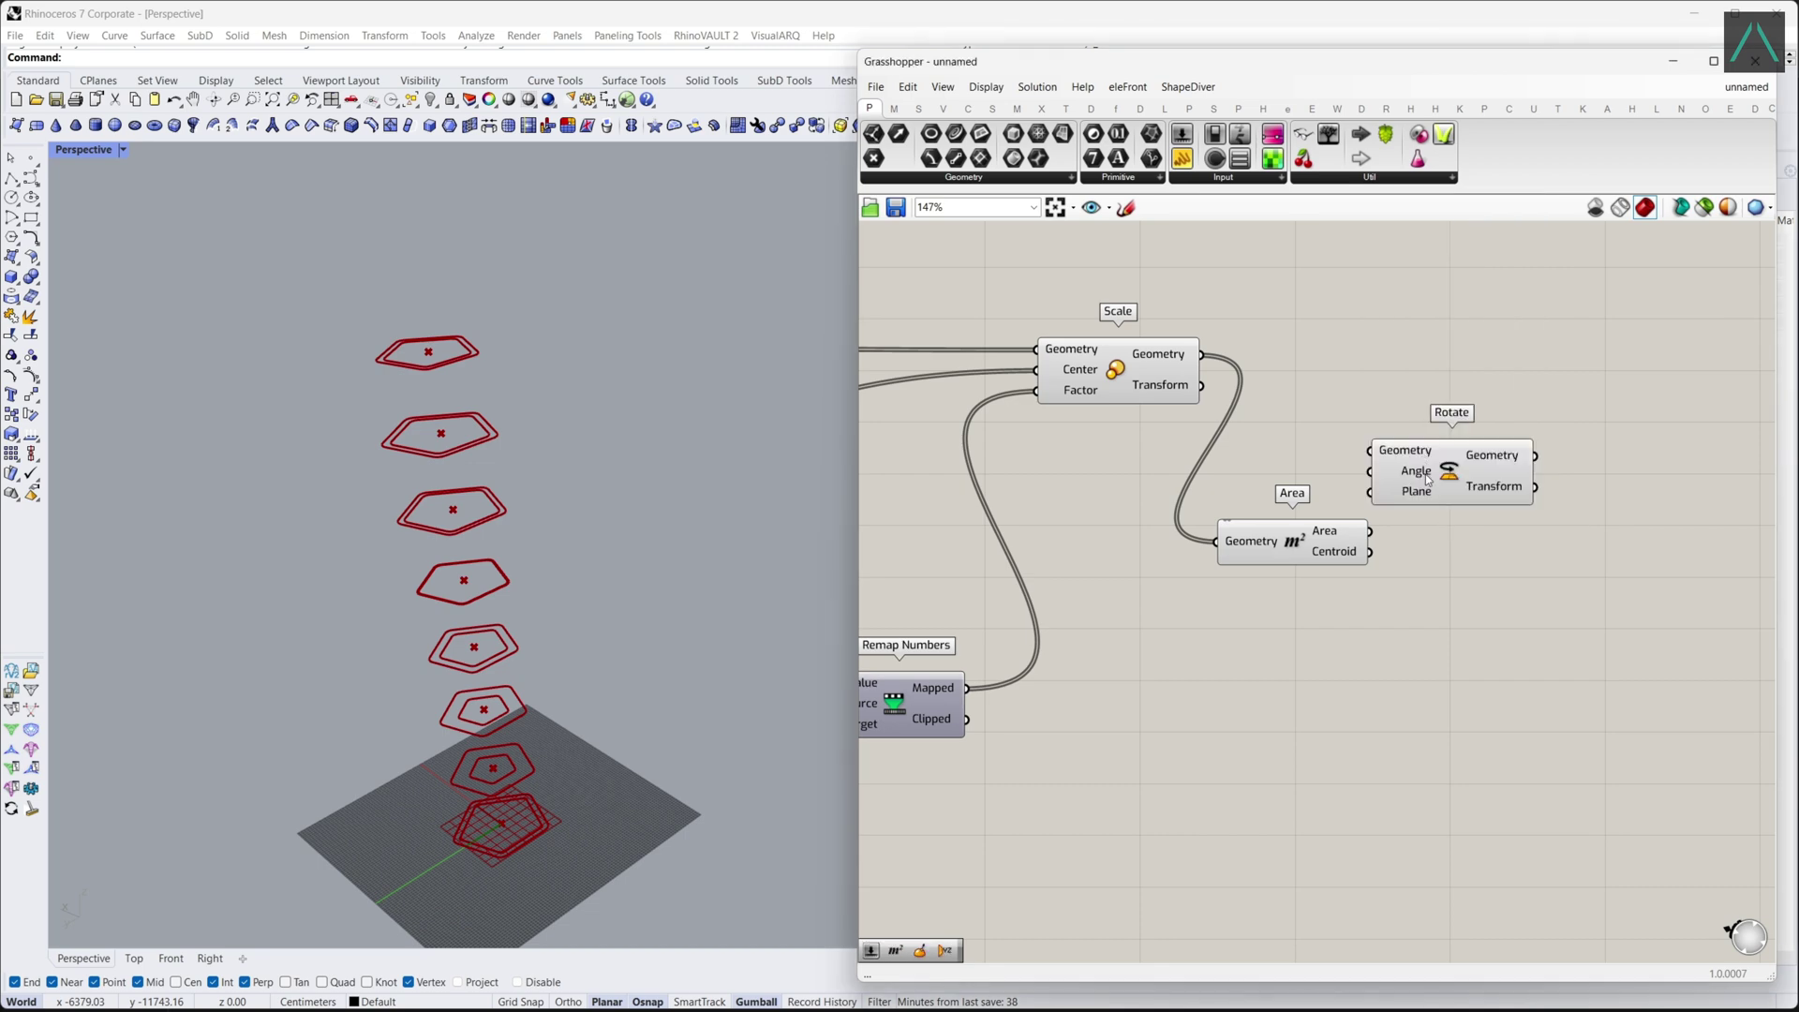
pyautogui.moveTo(1453, 472); pyautogui.dragTo(1508, 466)
pyautogui.moveTo(1202, 355); pyautogui.dragTo(1426, 445)
pyautogui.moveTo(1500, 465); pyautogui.dragTo(1565, 437)
pyautogui.moveTo(1299, 540); pyautogui.dragTo(1321, 491)
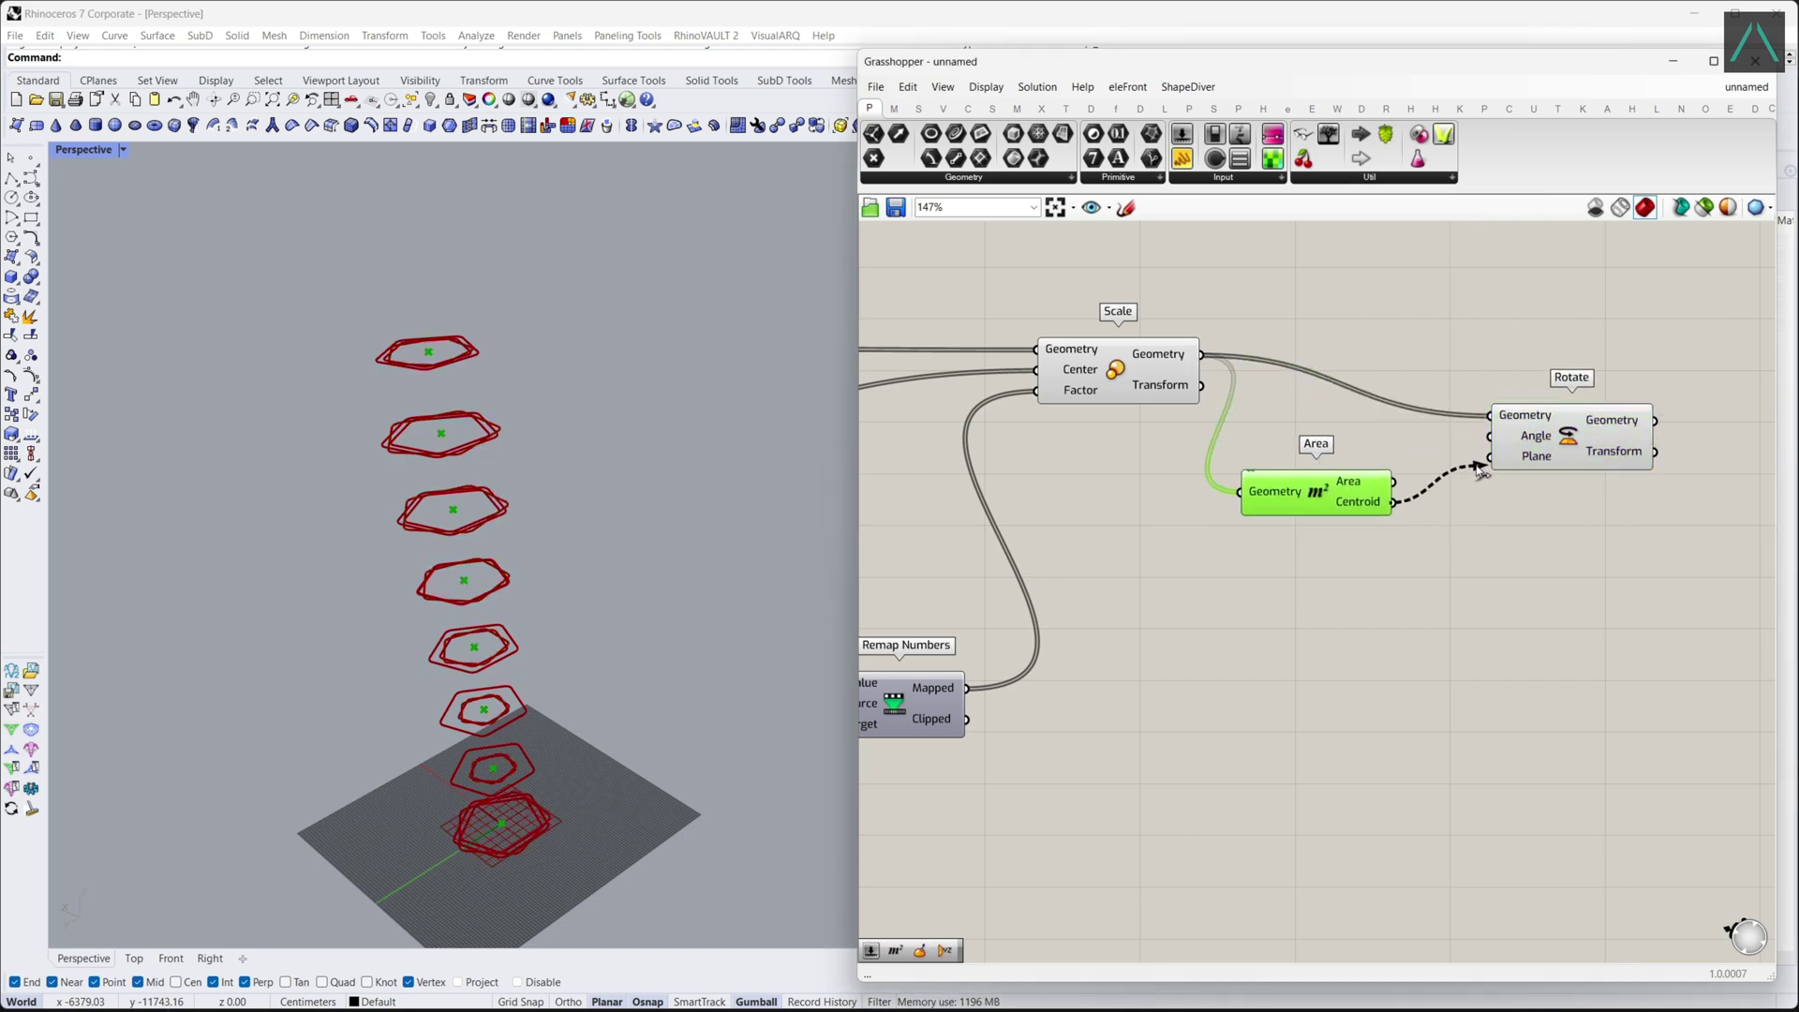
pyautogui.moveTo(1478, 469); pyautogui.dragTo(1490, 456)
# Move Rotate further from the Area component and set its Angle input to degrees.
pyautogui.moveTo(1566, 440); pyautogui.dragTo(1637, 383)
pyautogui.rightClick(1599, 380)
pyautogui.click(1627, 522)
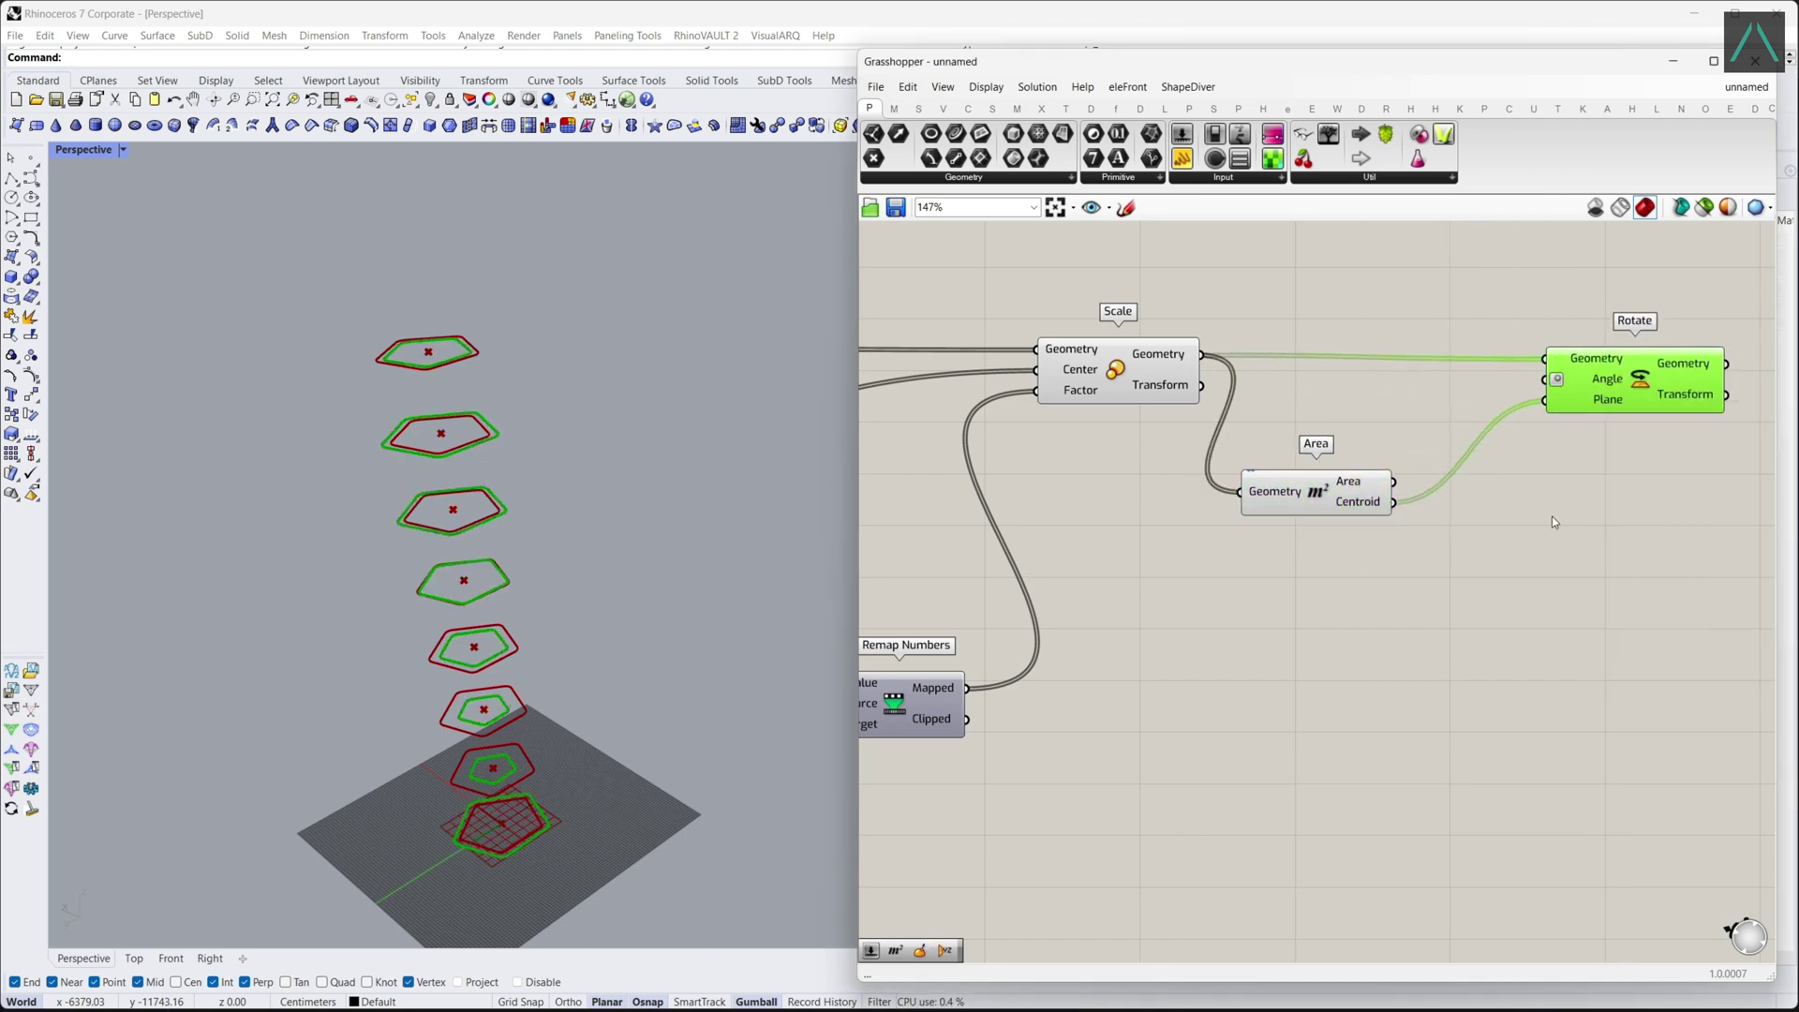
pyautogui.scroll(-4, 1674, 334)
pyautogui.click(1470, 537)
# Duplicate the Range, Graph Mapper, Bounds, Construct Domain, Remap Numbers and slider group below the original.
pyautogui.moveTo(1291, 678); pyautogui.dragTo(1369, 694, button='right')
pyautogui.moveTo(1374, 698); pyautogui.dragTo(1023, 502)
pyautogui.moveTo(1070, 536); pyautogui.dragTo(1118, 533, button='right')
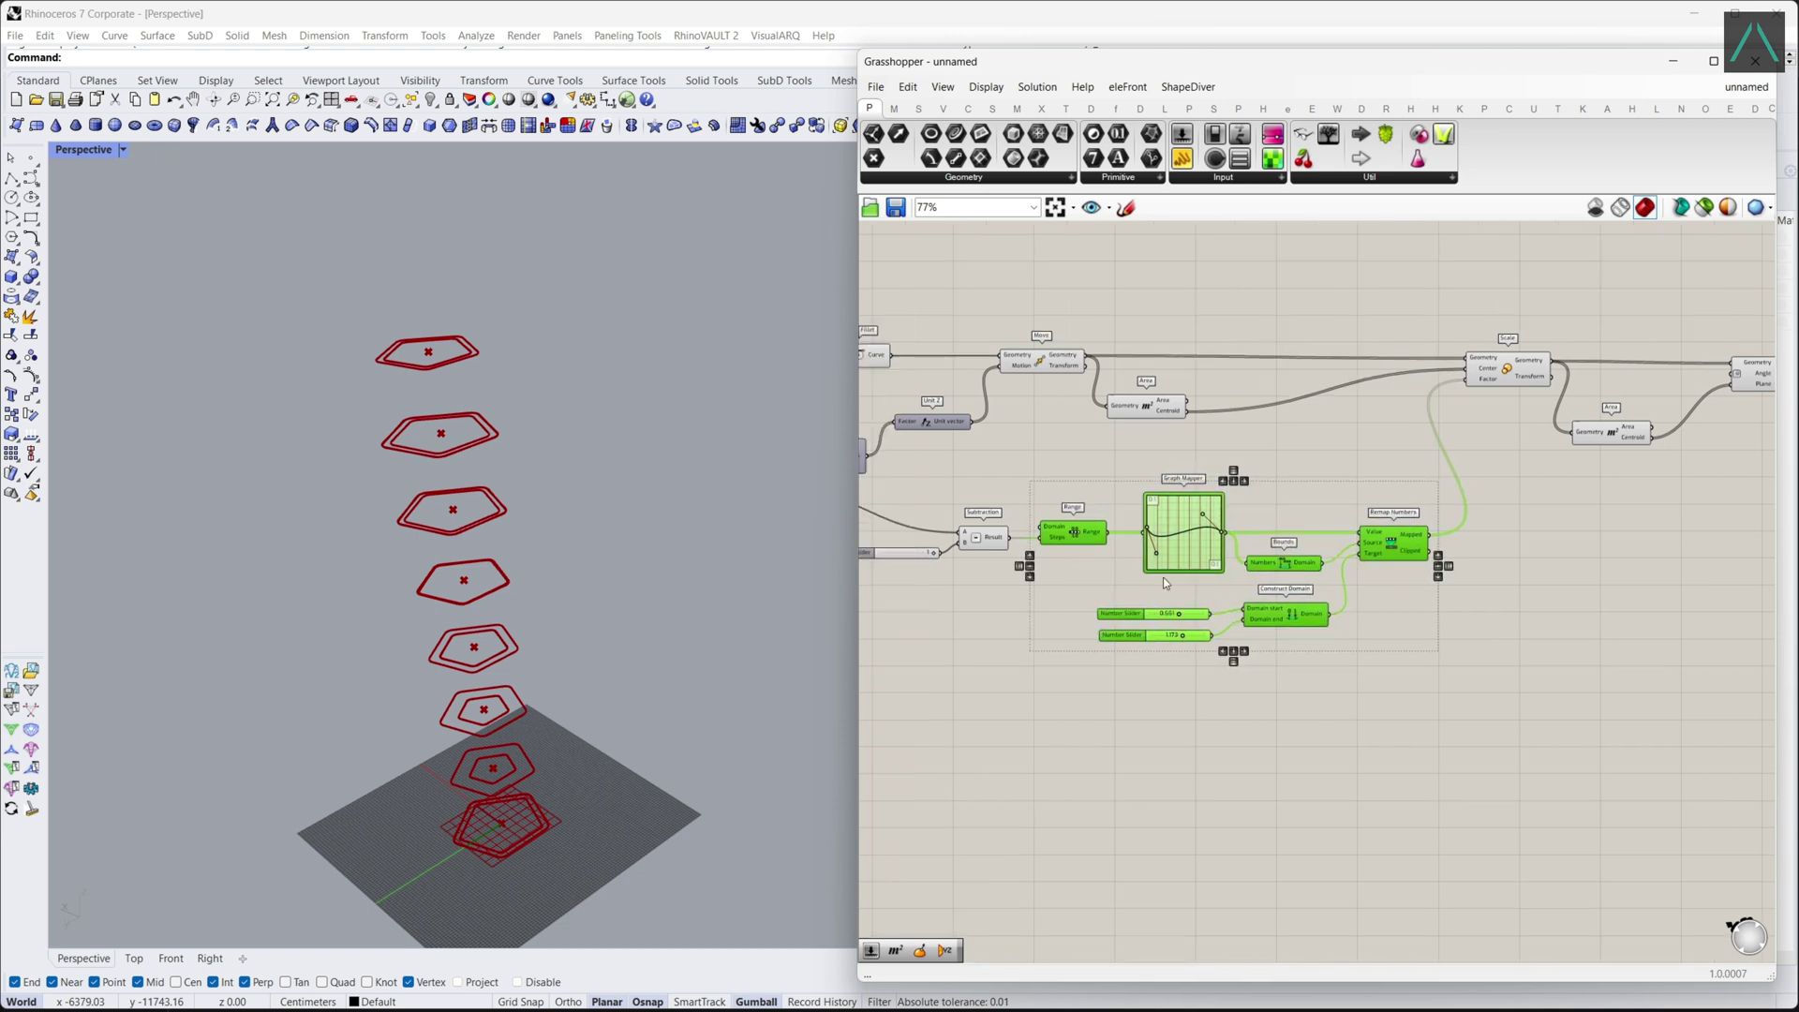
pyautogui.keyDown('alt'); pyautogui.moveTo(1164, 568); pyautogui.dragTo(1161, 778); pyautogui.keyUp('alt')
pyautogui.click(1106, 682)
# Replace the two copied sliders beside the lower Construct Domain with new sliders of 0 and 100.
pyautogui.moveTo(1105, 682); pyautogui.dragTo(1077, 631, button='right')
pyautogui.scroll(4, 1147, 811)
pyautogui.moveTo(1166, 817); pyautogui.dragTo(1129, 731)
pyautogui.press('Delete')
pyautogui.doubleClick(1139, 765)
pyautogui.write('0')
pyautogui.press('Return')
pyautogui.doubleClick(1156, 784)
pyautogui.write('100')
pyautogui.press('Return')
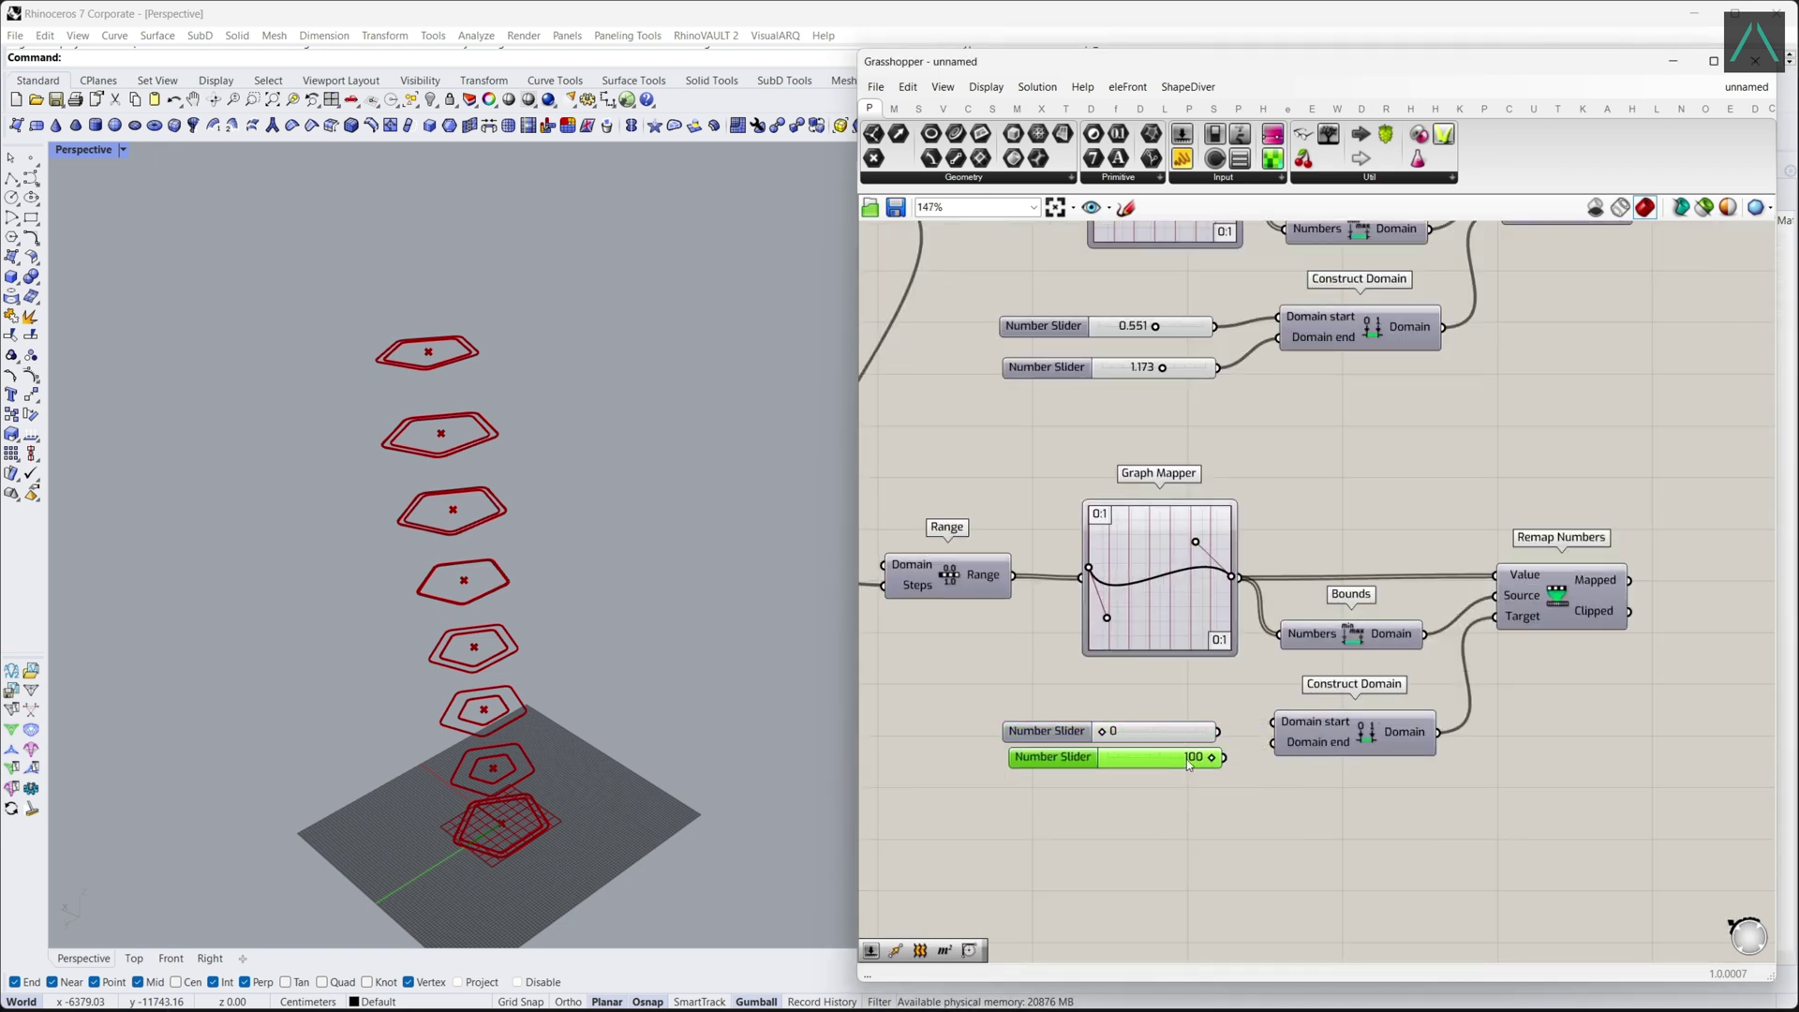
# Wire the 0 and 100 sliders into the lower Construct Domain and its remapped numbers into Rotate's Angle.
pyautogui.scroll(-3, 1244, 759)
pyautogui.moveTo(1186, 770); pyautogui.dragTo(1426, 527)
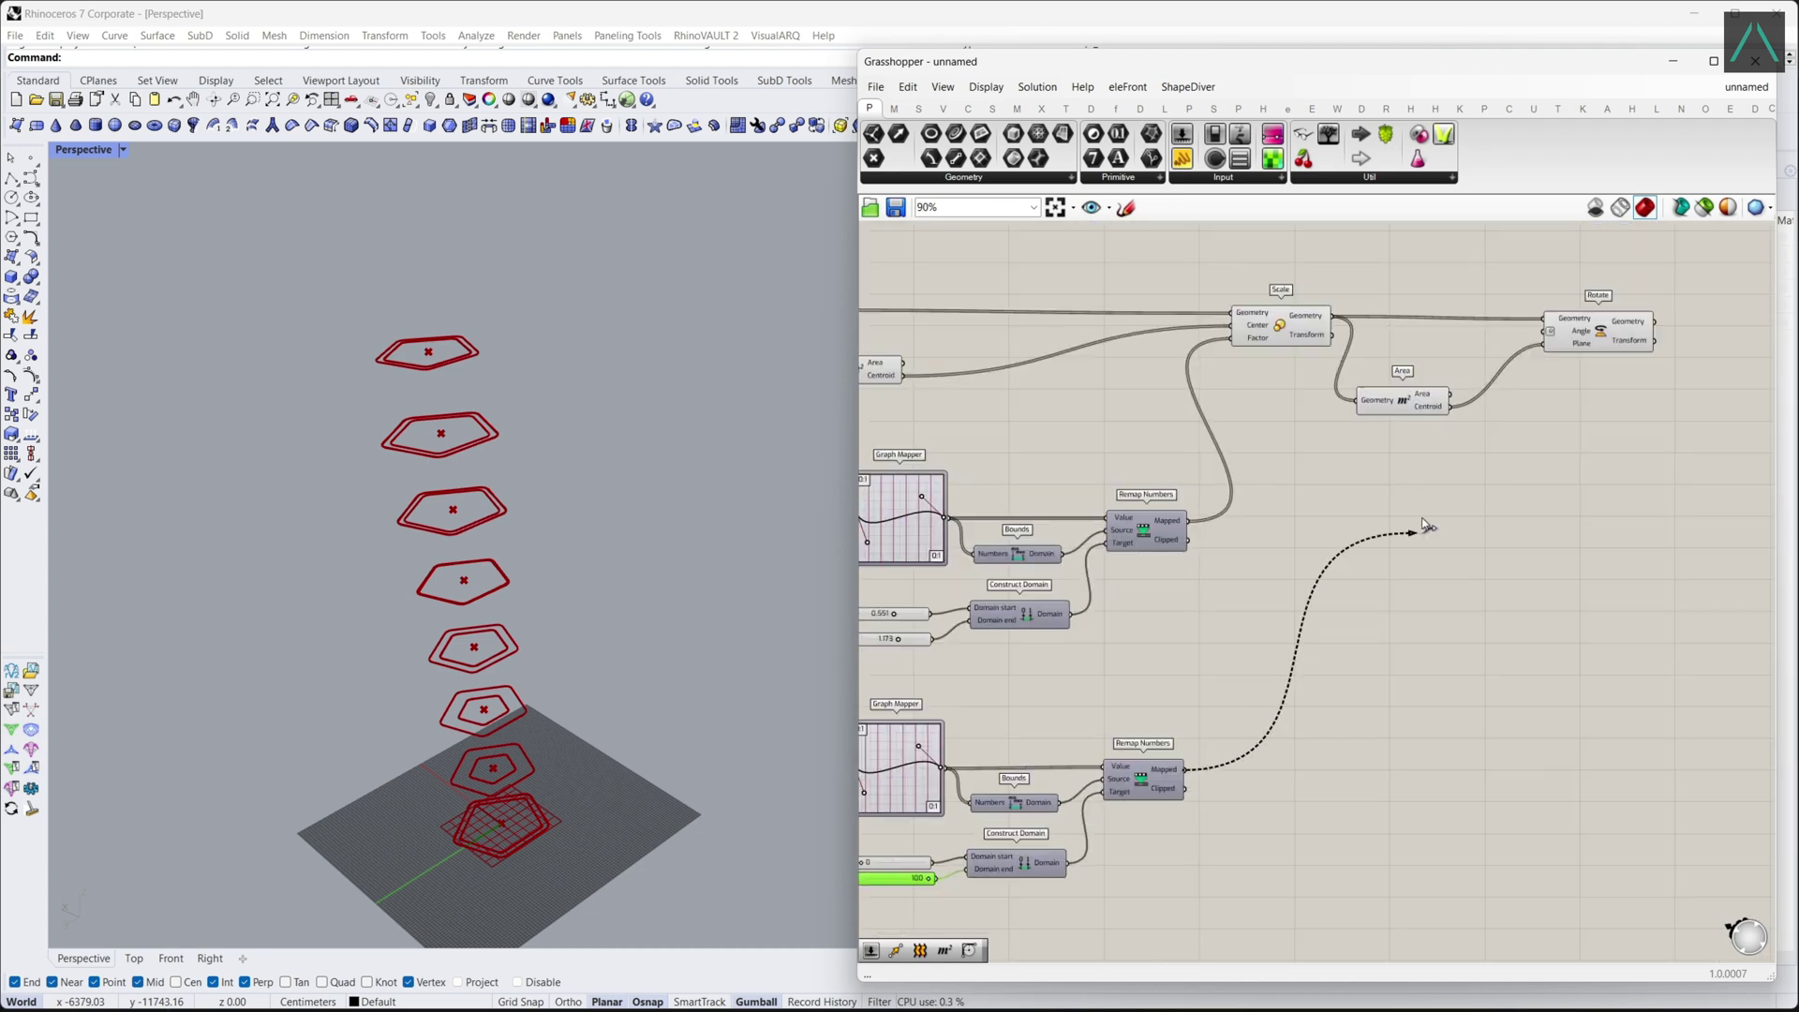
pyautogui.moveTo(1539, 334); pyautogui.dragTo(1541, 332)
# Add a Loft component after Rotate and connect the rotated geometry to its curves input.
pyautogui.moveTo(1668, 425); pyautogui.dragTo(1434, 559, button='right')
pyautogui.doubleClick(1433, 559)
pyautogui.write('loft')
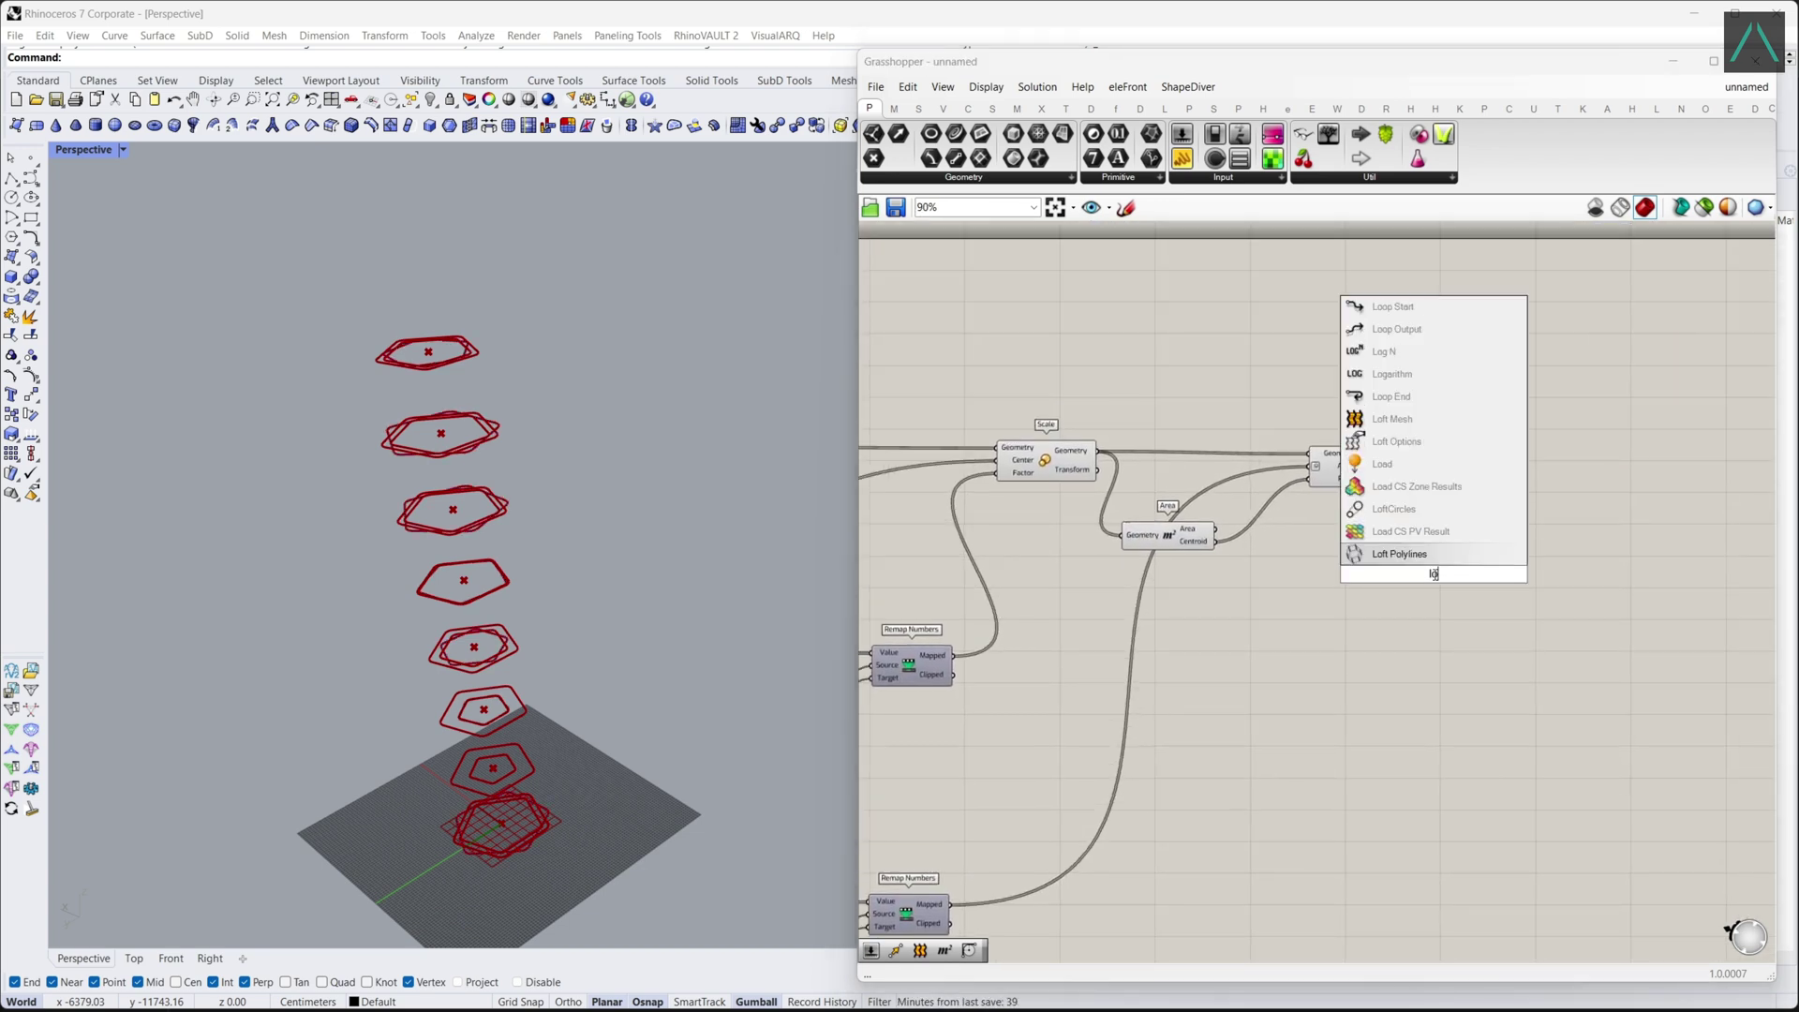
pyautogui.press('Return')
pyautogui.moveTo(1434, 554)
pyautogui.mouseDown()
pyautogui.moveTo(1456, 540)
pyautogui.moveTo(1424, 538)
pyautogui.mouseUp()
pyautogui.moveTo(1456, 545); pyautogui.dragTo(1509, 471)
pyautogui.click(1510, 514)
# Turn off the viewport preview of the Move, Area, Scale, Rotate and remapping components before Loft.
pyautogui.scroll(-3, 1511, 506)
pyautogui.moveTo(1398, 586); pyautogui.dragTo(1465, 574, button='right')
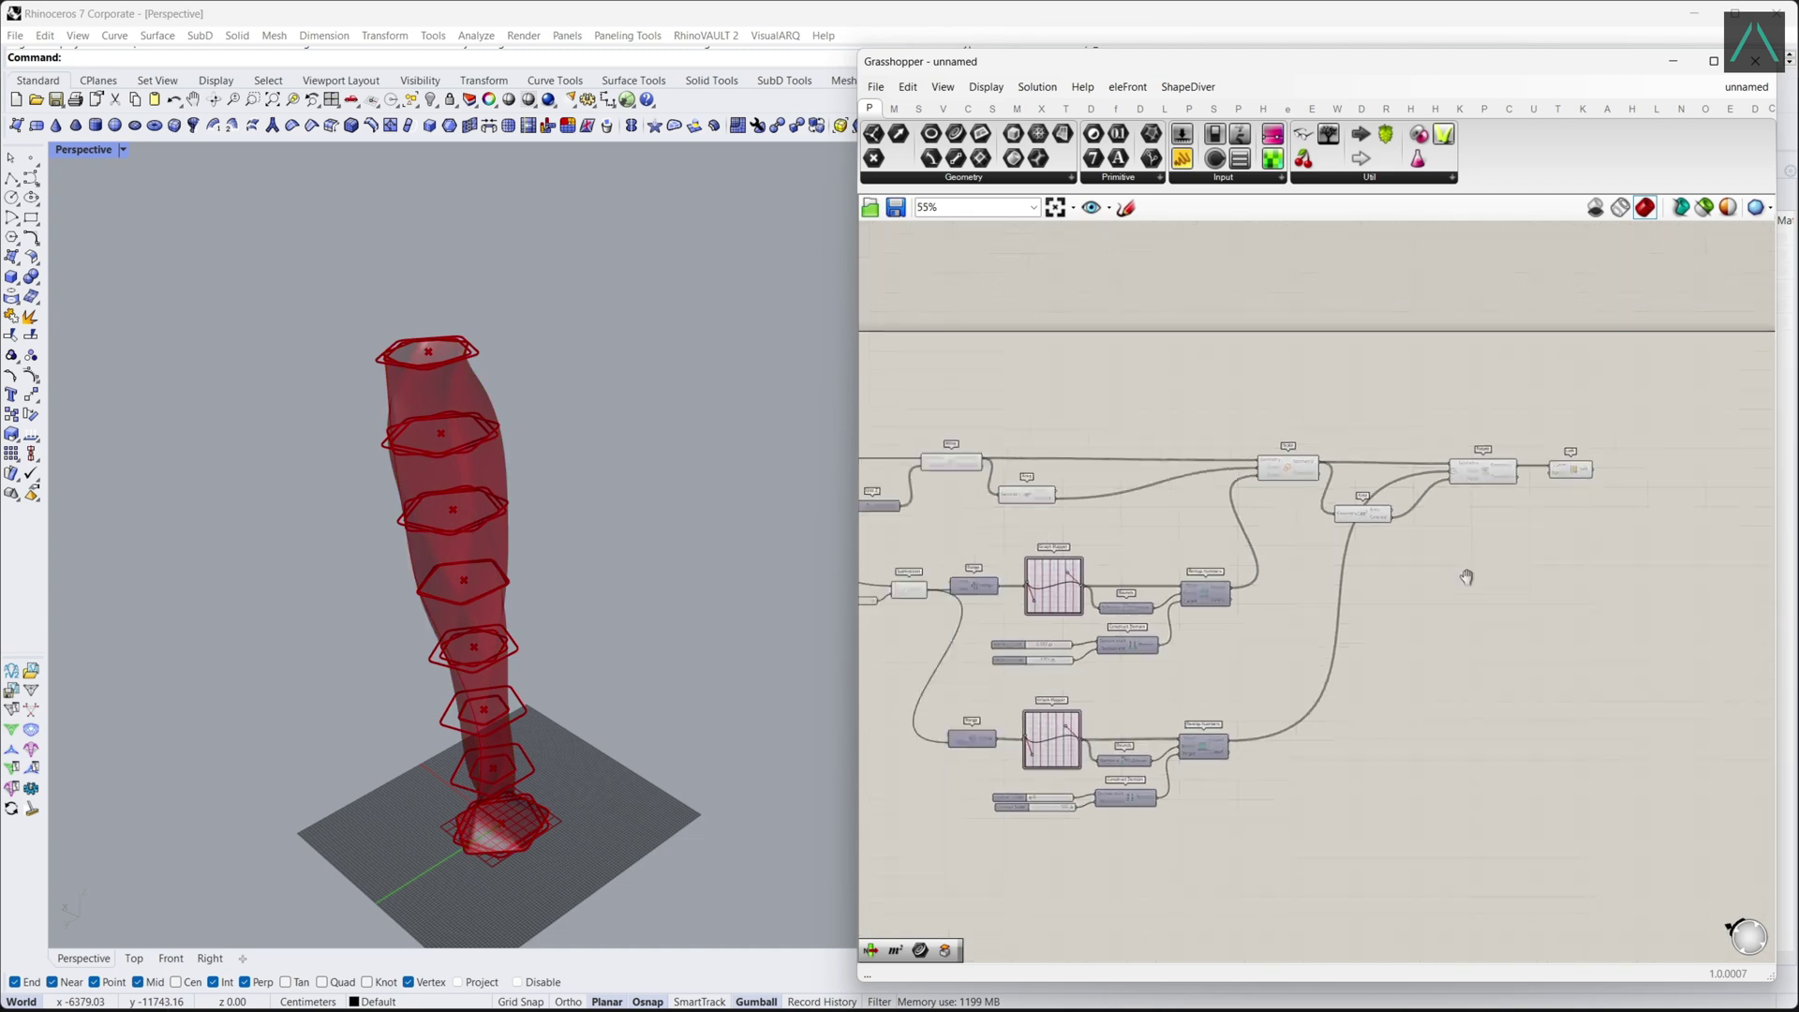
pyautogui.moveTo(1473, 605); pyautogui.dragTo(947, 427)
pyautogui.middleClick(957, 478)
pyautogui.click(1040, 434)
pyautogui.click(1102, 414)
# Add a Cap Holes component, connect the Loft output to it and align it beside Loft.
pyautogui.moveTo(1636, 457); pyautogui.dragTo(1491, 469, button='right')
pyautogui.scroll(4, 1491, 469)
pyautogui.doubleClick(1492, 538)
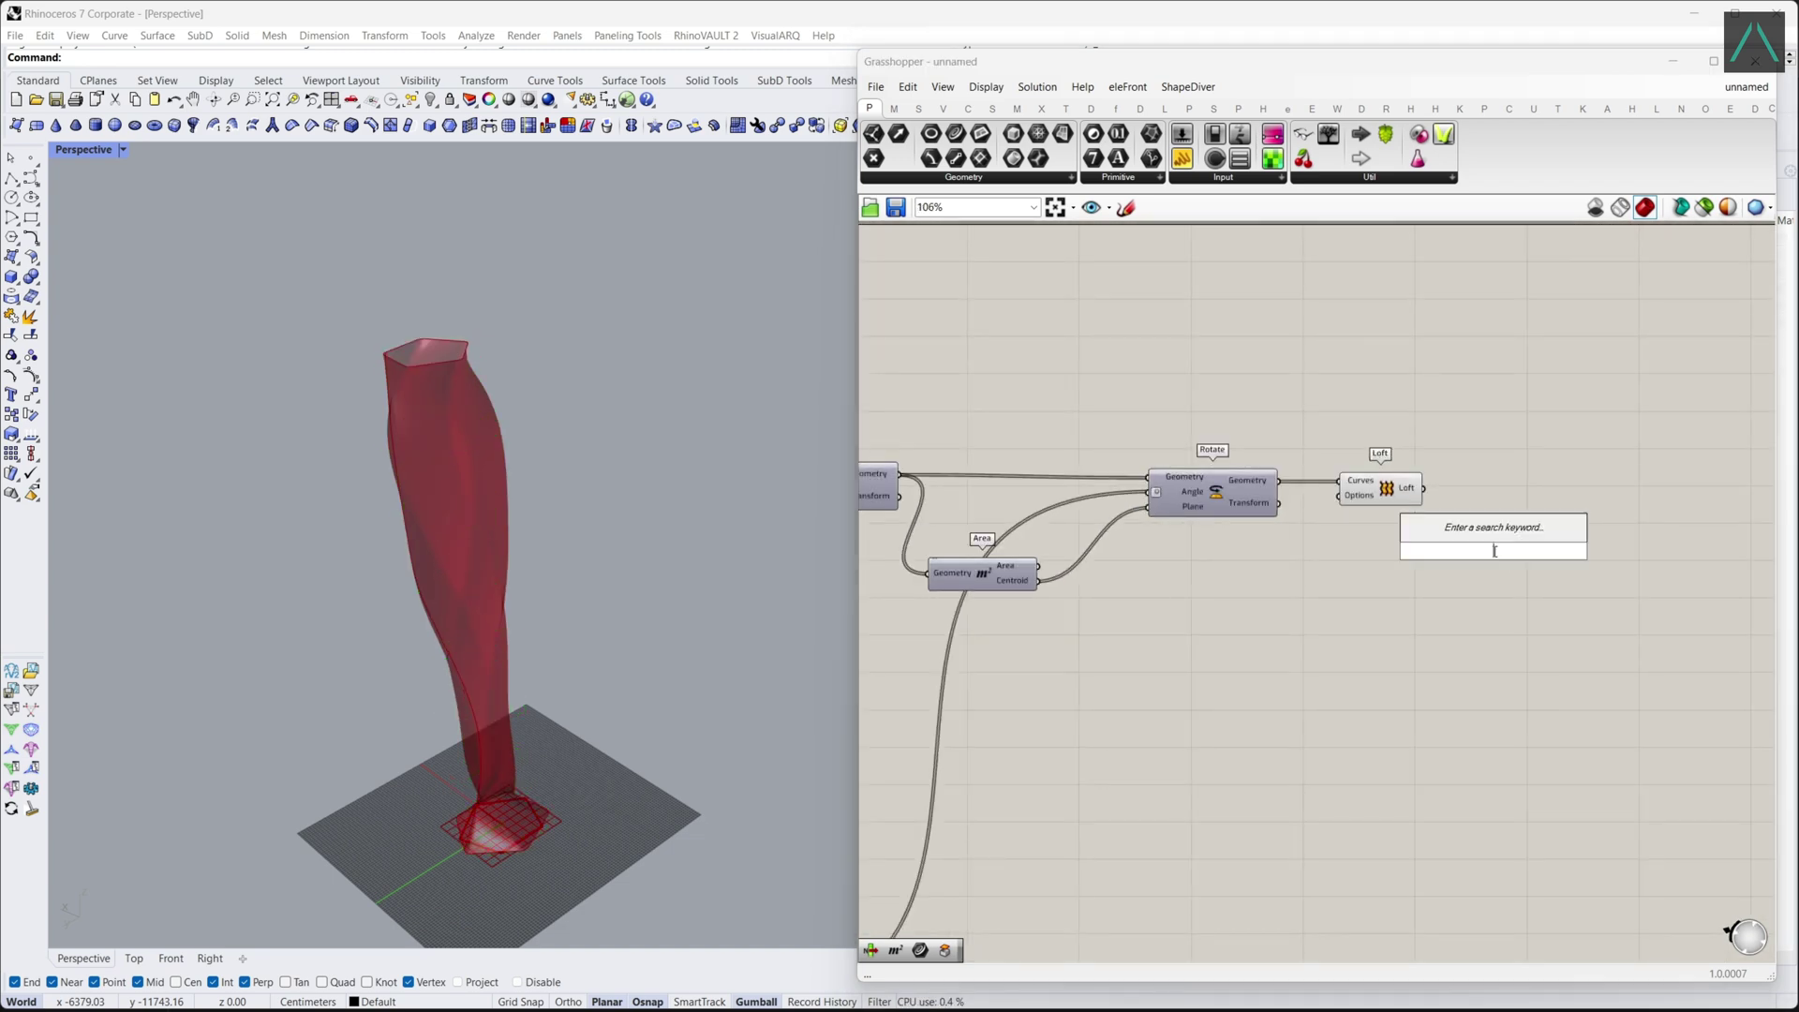
pyautogui.write('cap')
pyautogui.press('Return')
pyautogui.moveTo(1424, 488); pyautogui.dragTo(1464, 537)
pyautogui.moveTo(1499, 538); pyautogui.dragTo(1483, 488)
pyautogui.click(1386, 558)
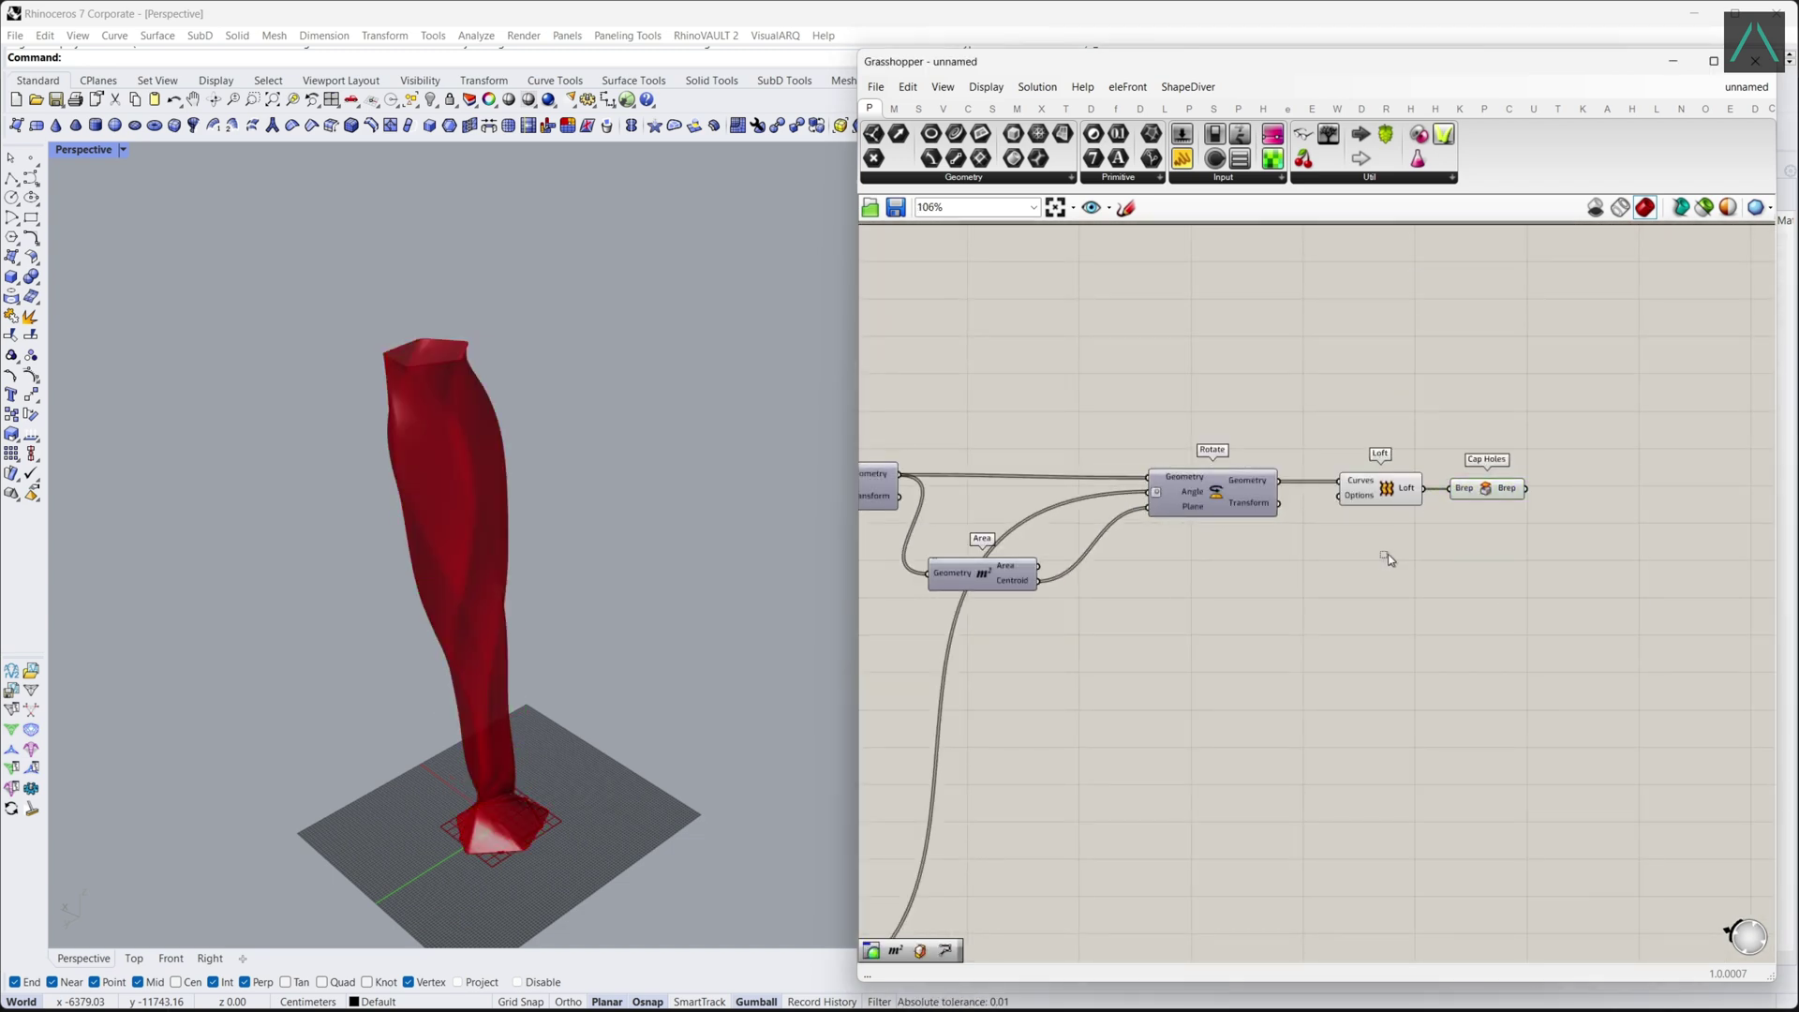
# Turn off the viewport preview of the Loft component.
pyautogui.click(1358, 491)
pyautogui.middleClick(1350, 489)
pyautogui.click(1413, 421)
pyautogui.click(1546, 548)
# Add a Custom Preview for the capped brep and wire a new Colour Swatch into its material.
pyautogui.moveTo(1558, 558); pyautogui.dragTo(1290, 604, button='right')
pyautogui.doubleClick(1290, 604)
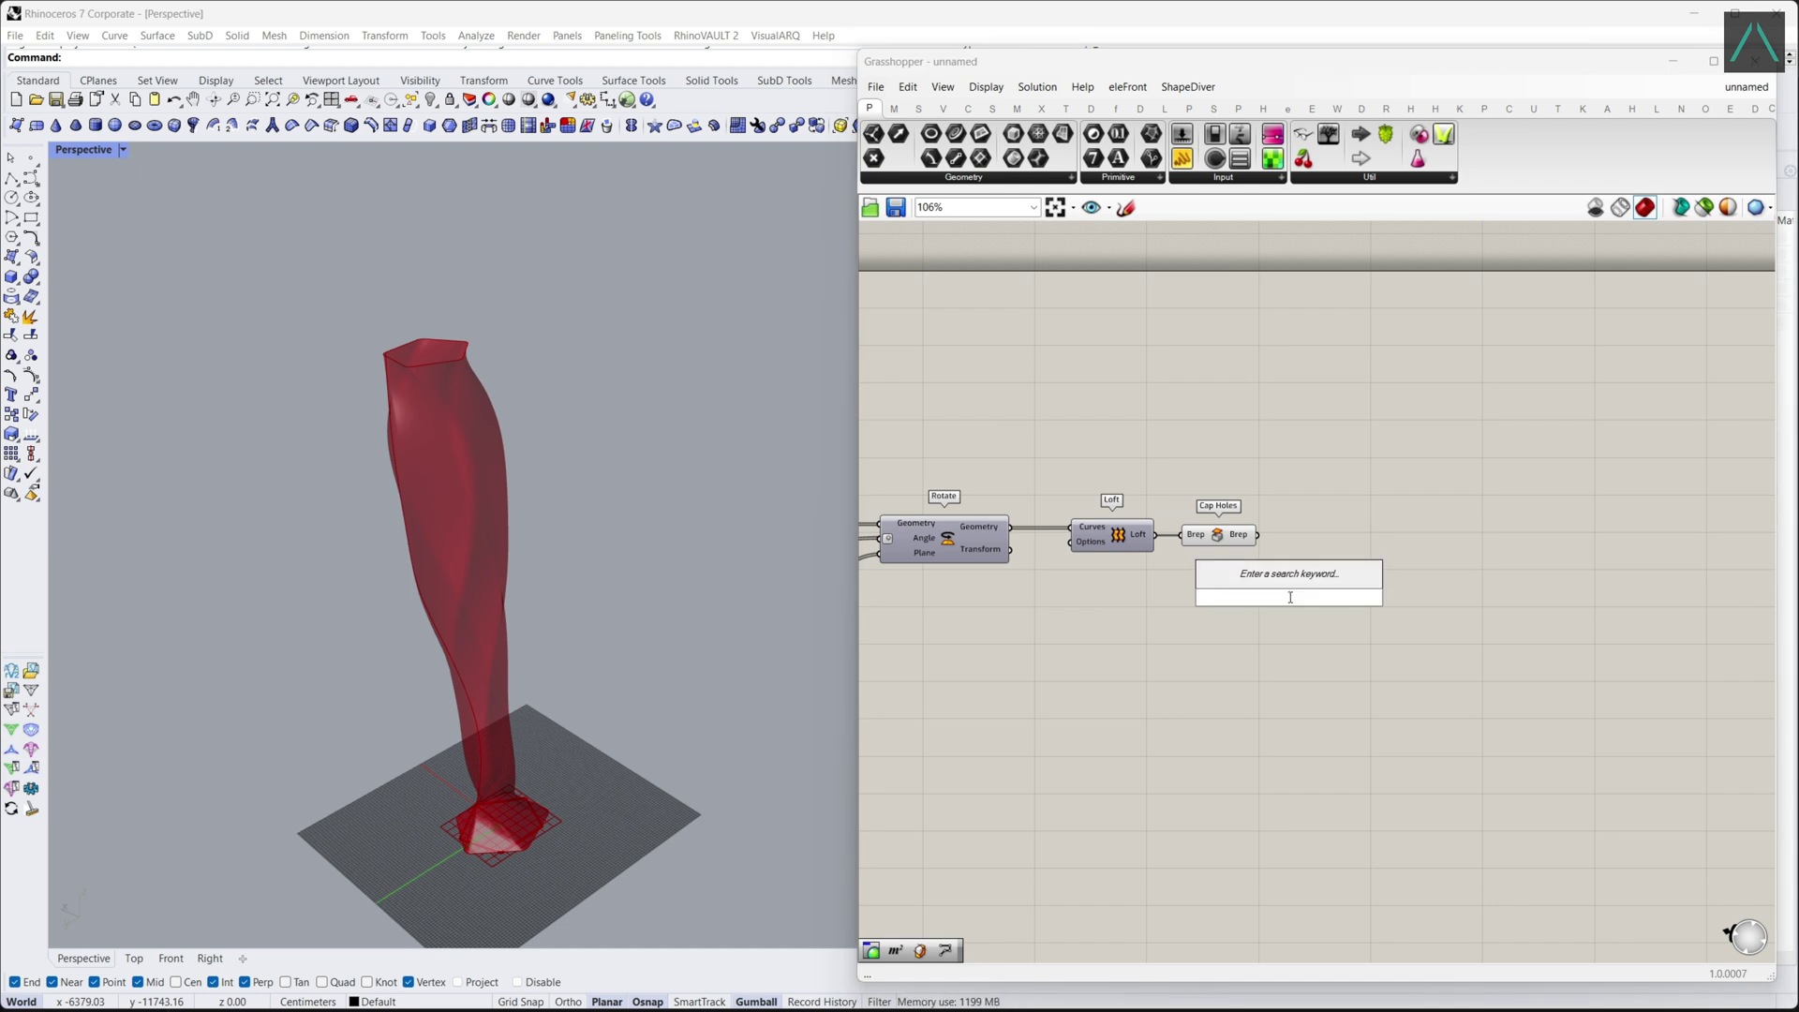
pyautogui.write('preview')
pyautogui.click(1292, 581)
pyautogui.moveTo(1292, 589); pyautogui.dragTo(1371, 553)
pyautogui.doubleClick(1271, 620)
pyautogui.write('swat')
pyautogui.click(1263, 604)
pyautogui.moveTo(1319, 620); pyautogui.dragTo(1336, 549)
# Set the Colour Swatch to an opaque green with hue 167°, saturation 64 and value 56.
pyautogui.click(1301, 622)
pyautogui.moveTo(1435, 795); pyautogui.dragTo(1466, 800)
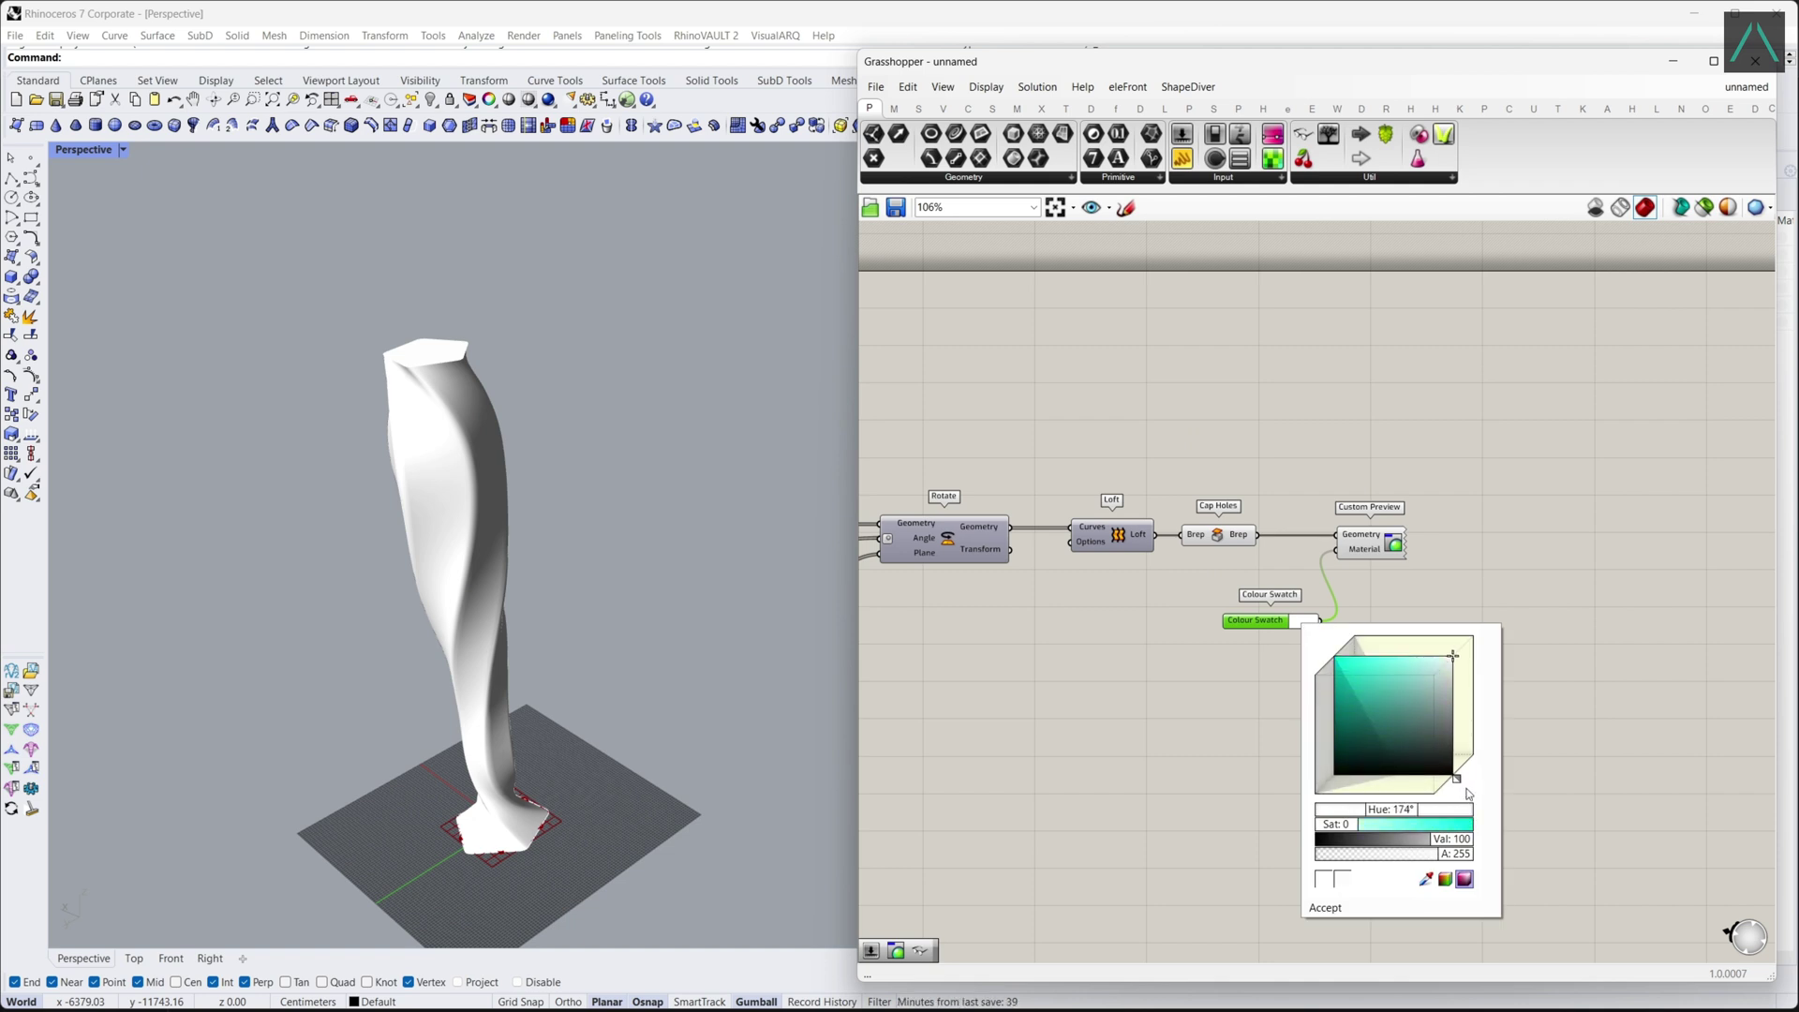
pyautogui.click(1373, 721)
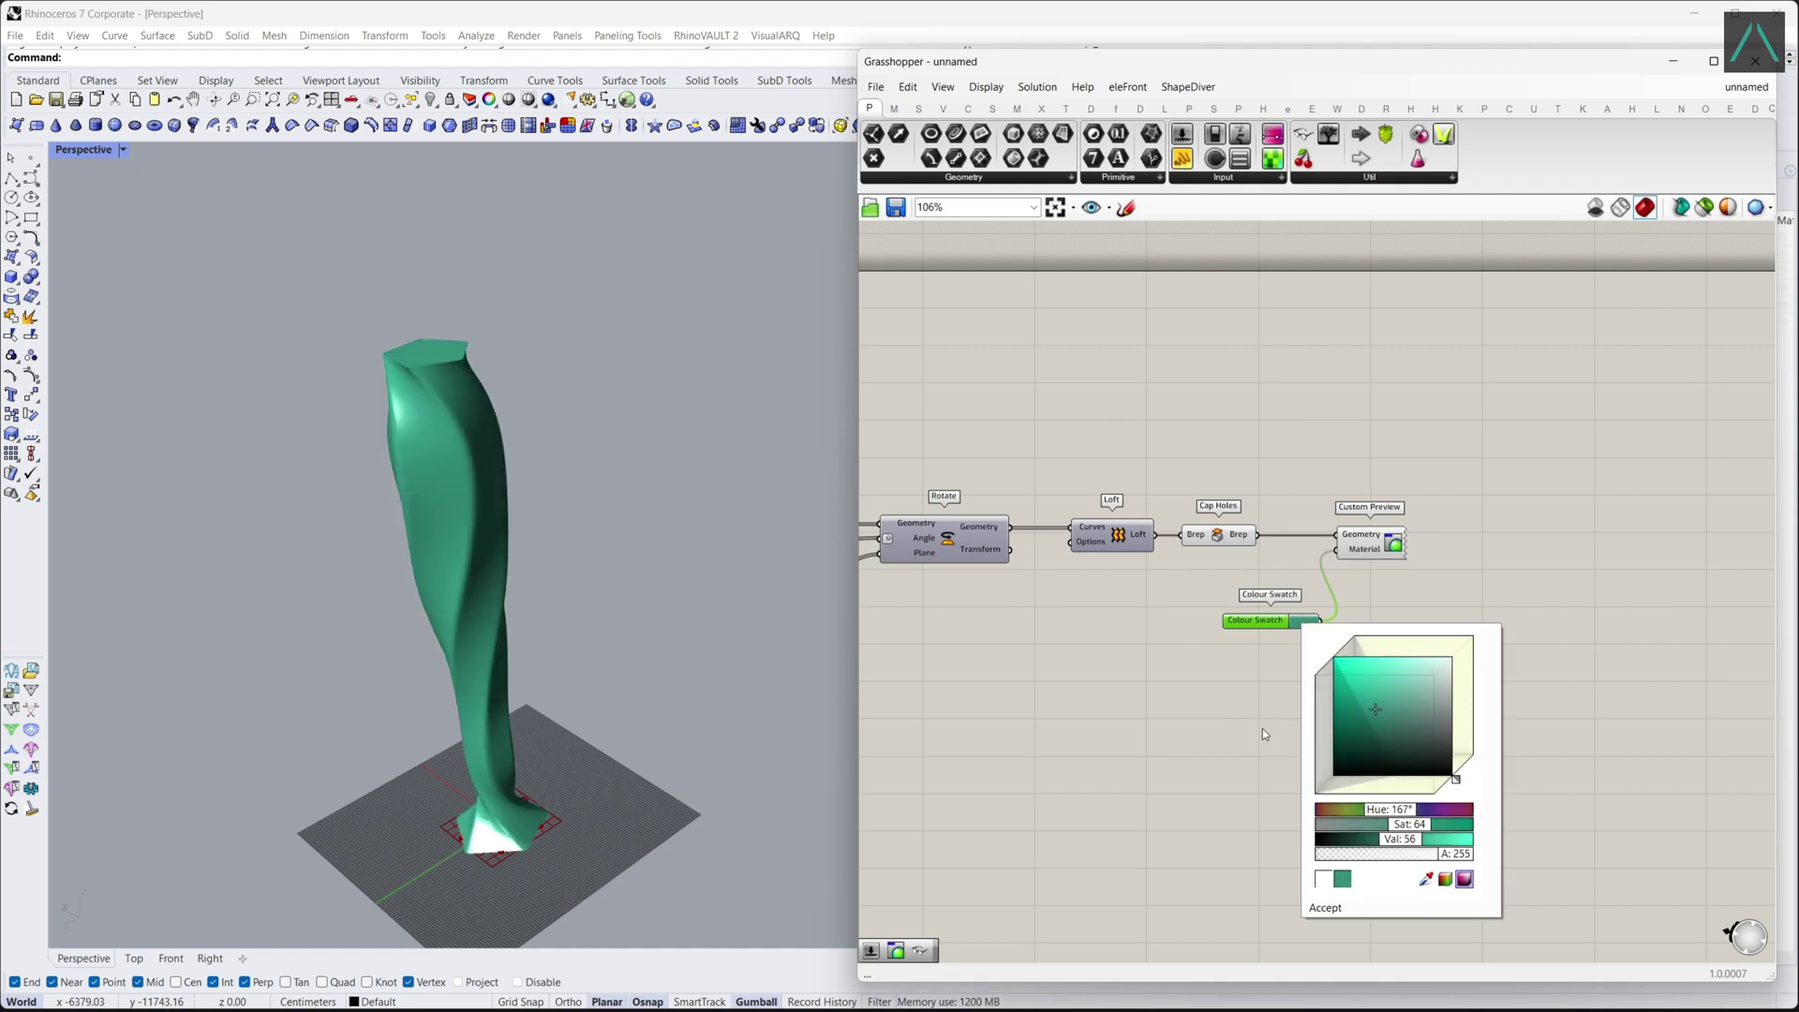
# Change the graph type of the lower Graph Mapper, which drives the rotation, to Linear.
pyautogui.scroll(-2, 1265, 712)
pyautogui.scroll(-4, 1301, 513)
pyautogui.moveTo(1002, 704); pyautogui.dragTo(1221, 671, button='right')
pyautogui.scroll(4, 1068, 726)
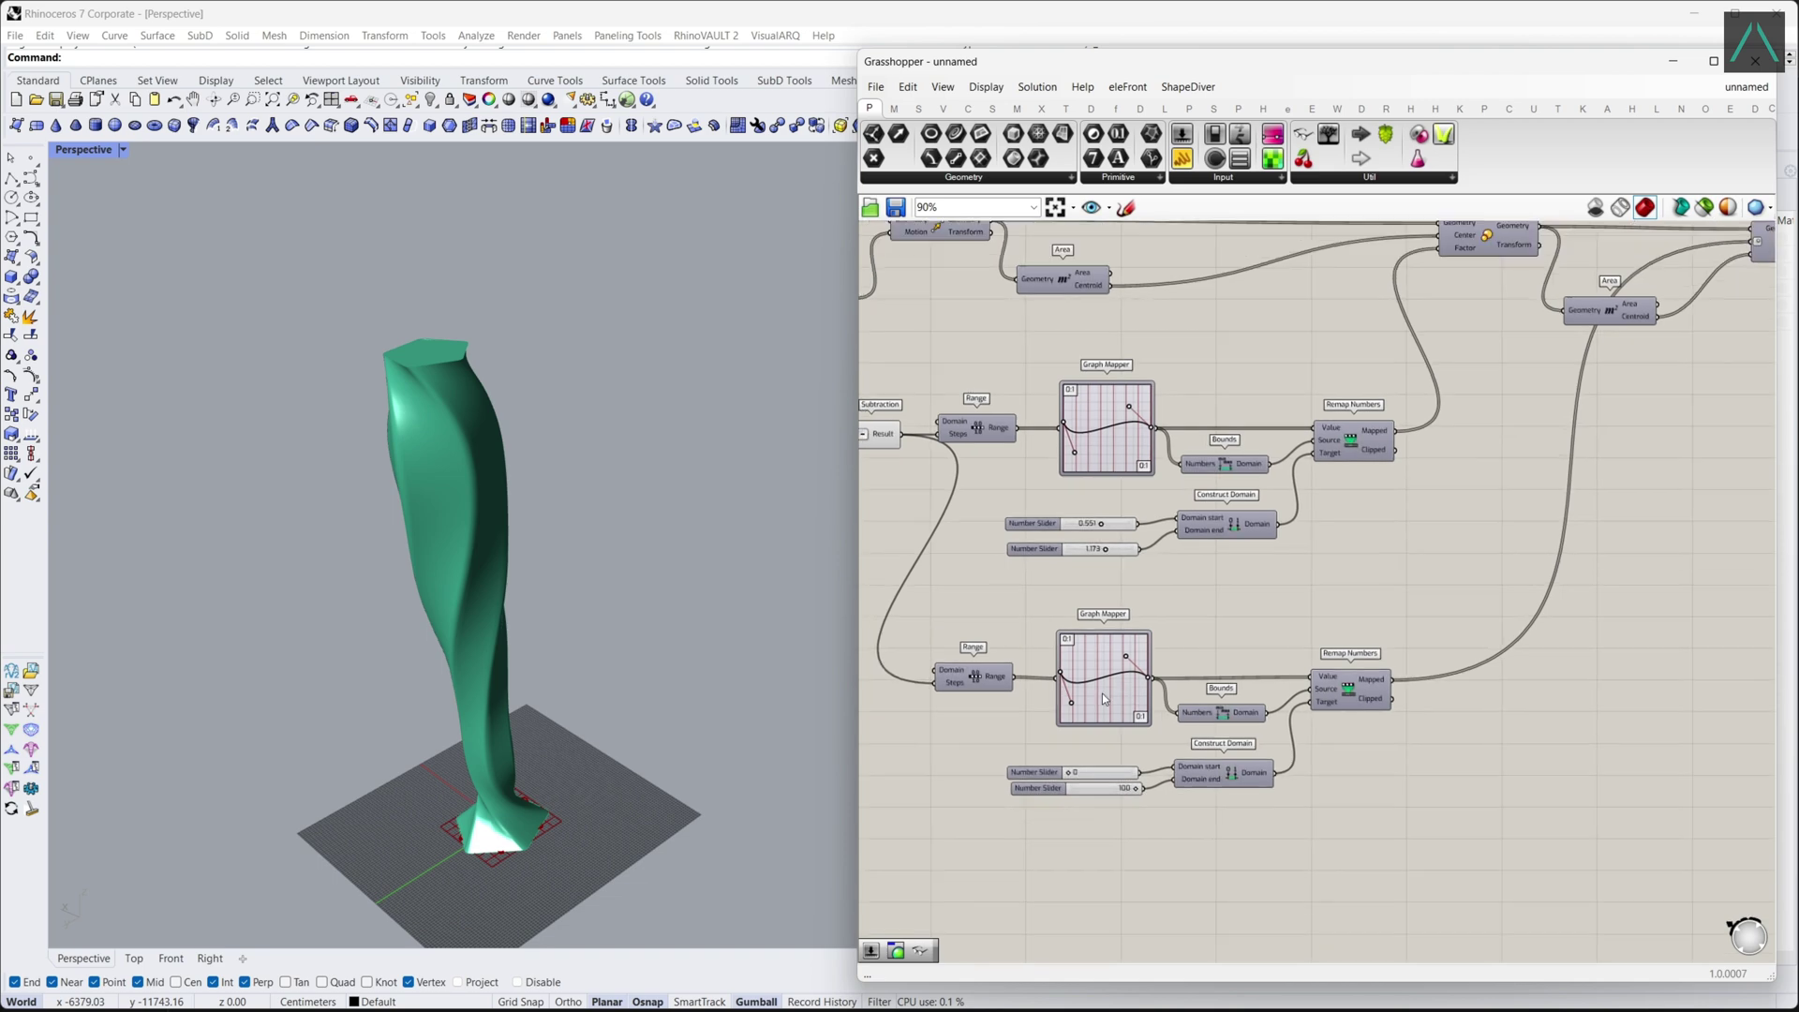
pyautogui.rightClick(1103, 693)
pyautogui.moveTo(1182, 896)
pyautogui.click(1291, 889)
# Reduce the rotation domain's end slider to about 73.
pyautogui.scroll(3, 1030, 796)
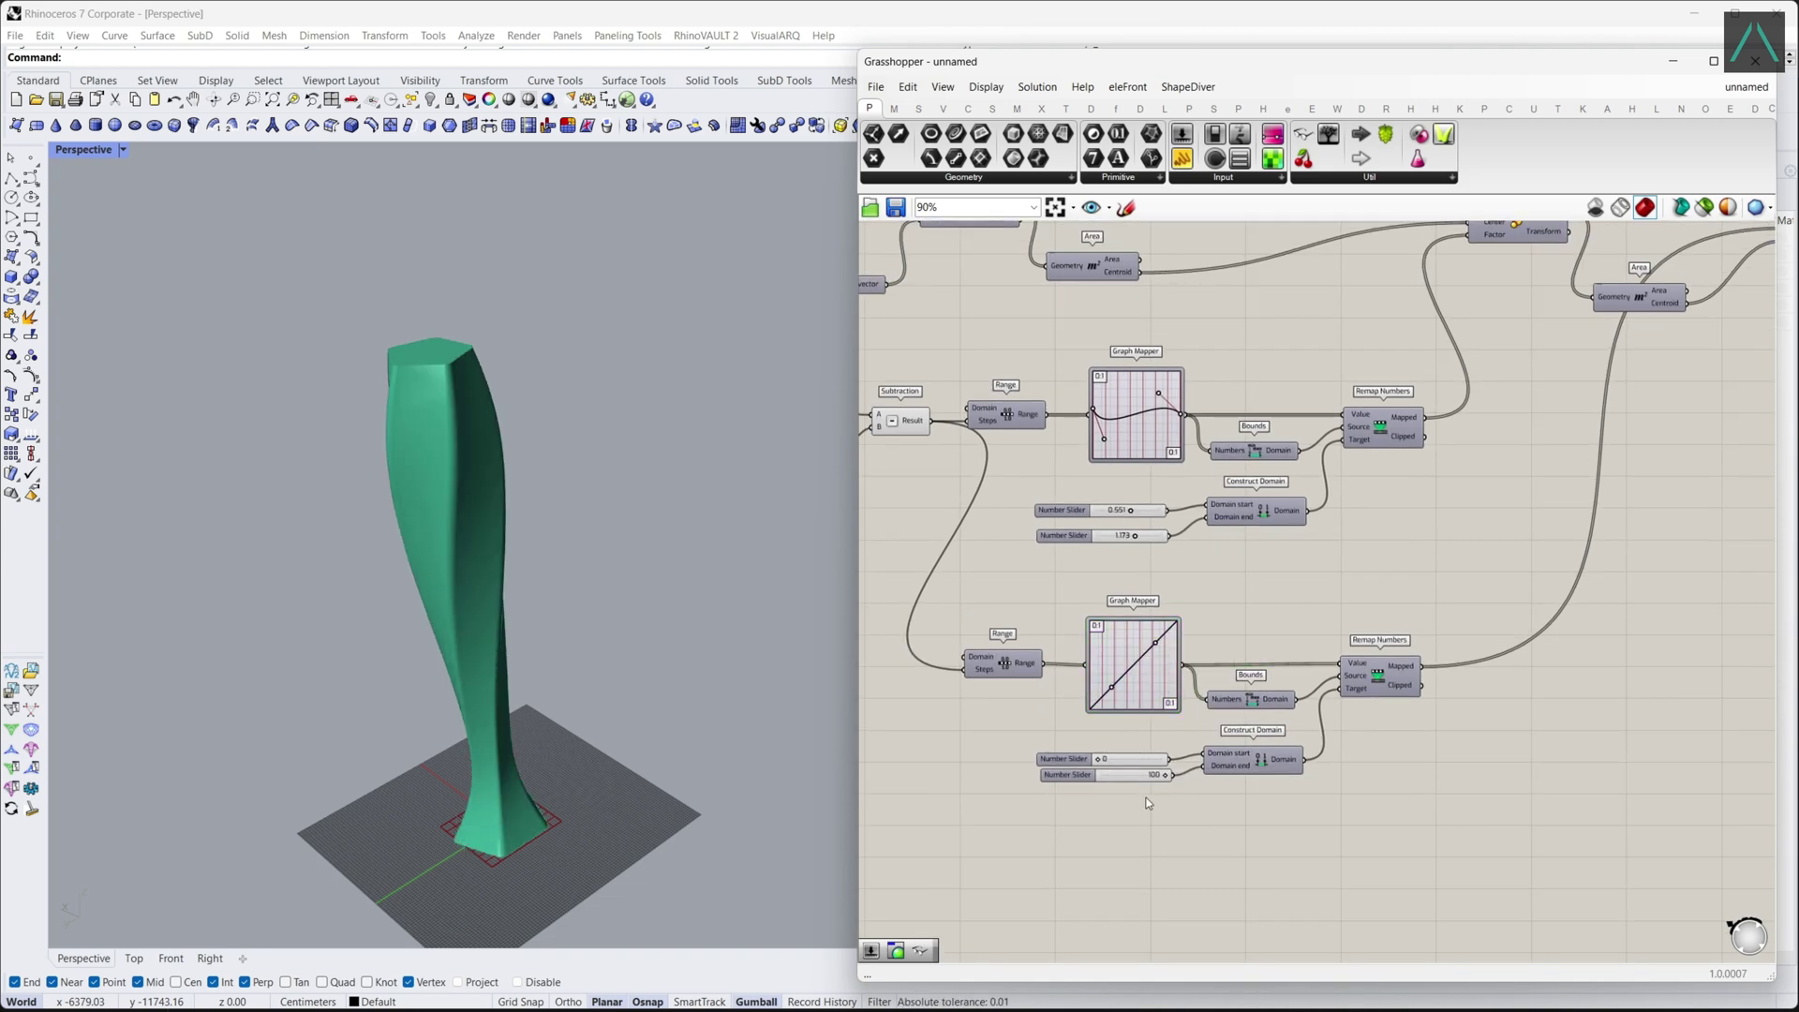
pyautogui.moveTo(1062, 762); pyautogui.dragTo(1121, 774)
pyautogui.scroll(-5, 1275, 895)
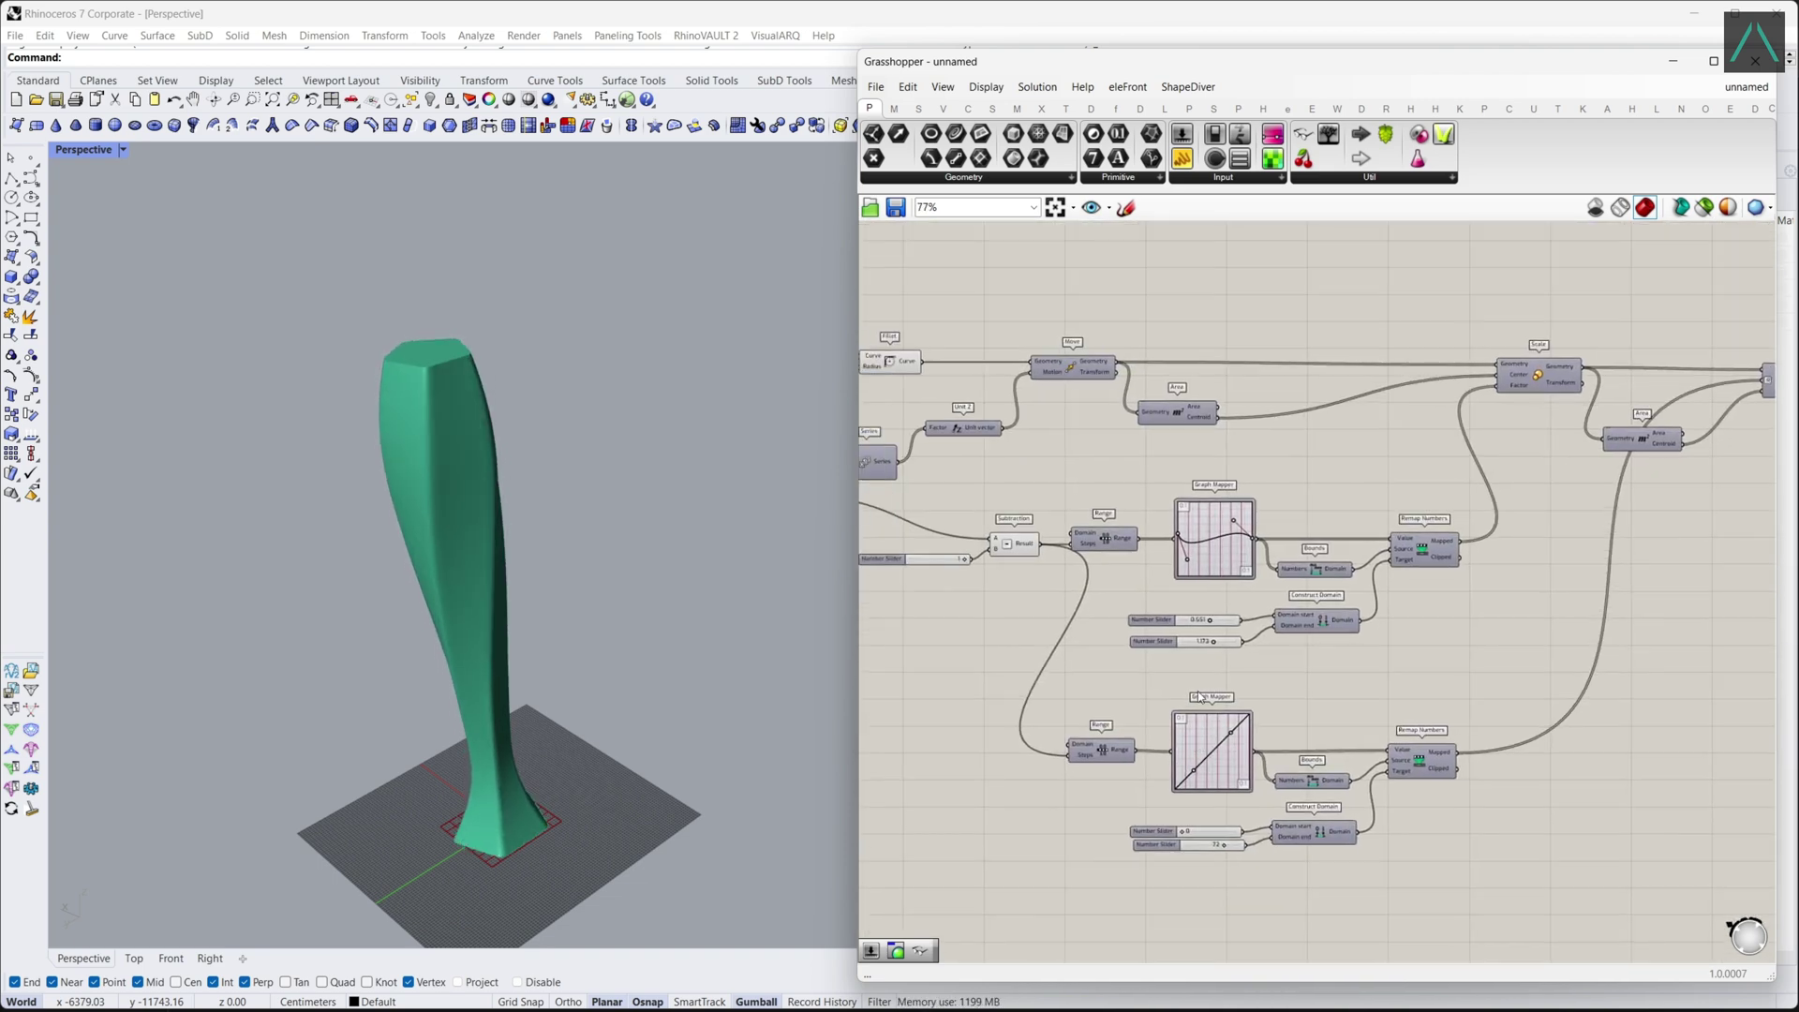
# Lower the upper Graph Mapper's right handle slightly and set the scale domain sliders to 0.673 and 1.114.
pyautogui.scroll(6, 1197, 570)
pyautogui.moveTo(1280, 454)
pyautogui.mouseDown()
pyautogui.moveTo(1278, 494)
pyautogui.moveTo(1253, 430)
pyautogui.moveTo(1277, 460)
pyautogui.mouseUp()
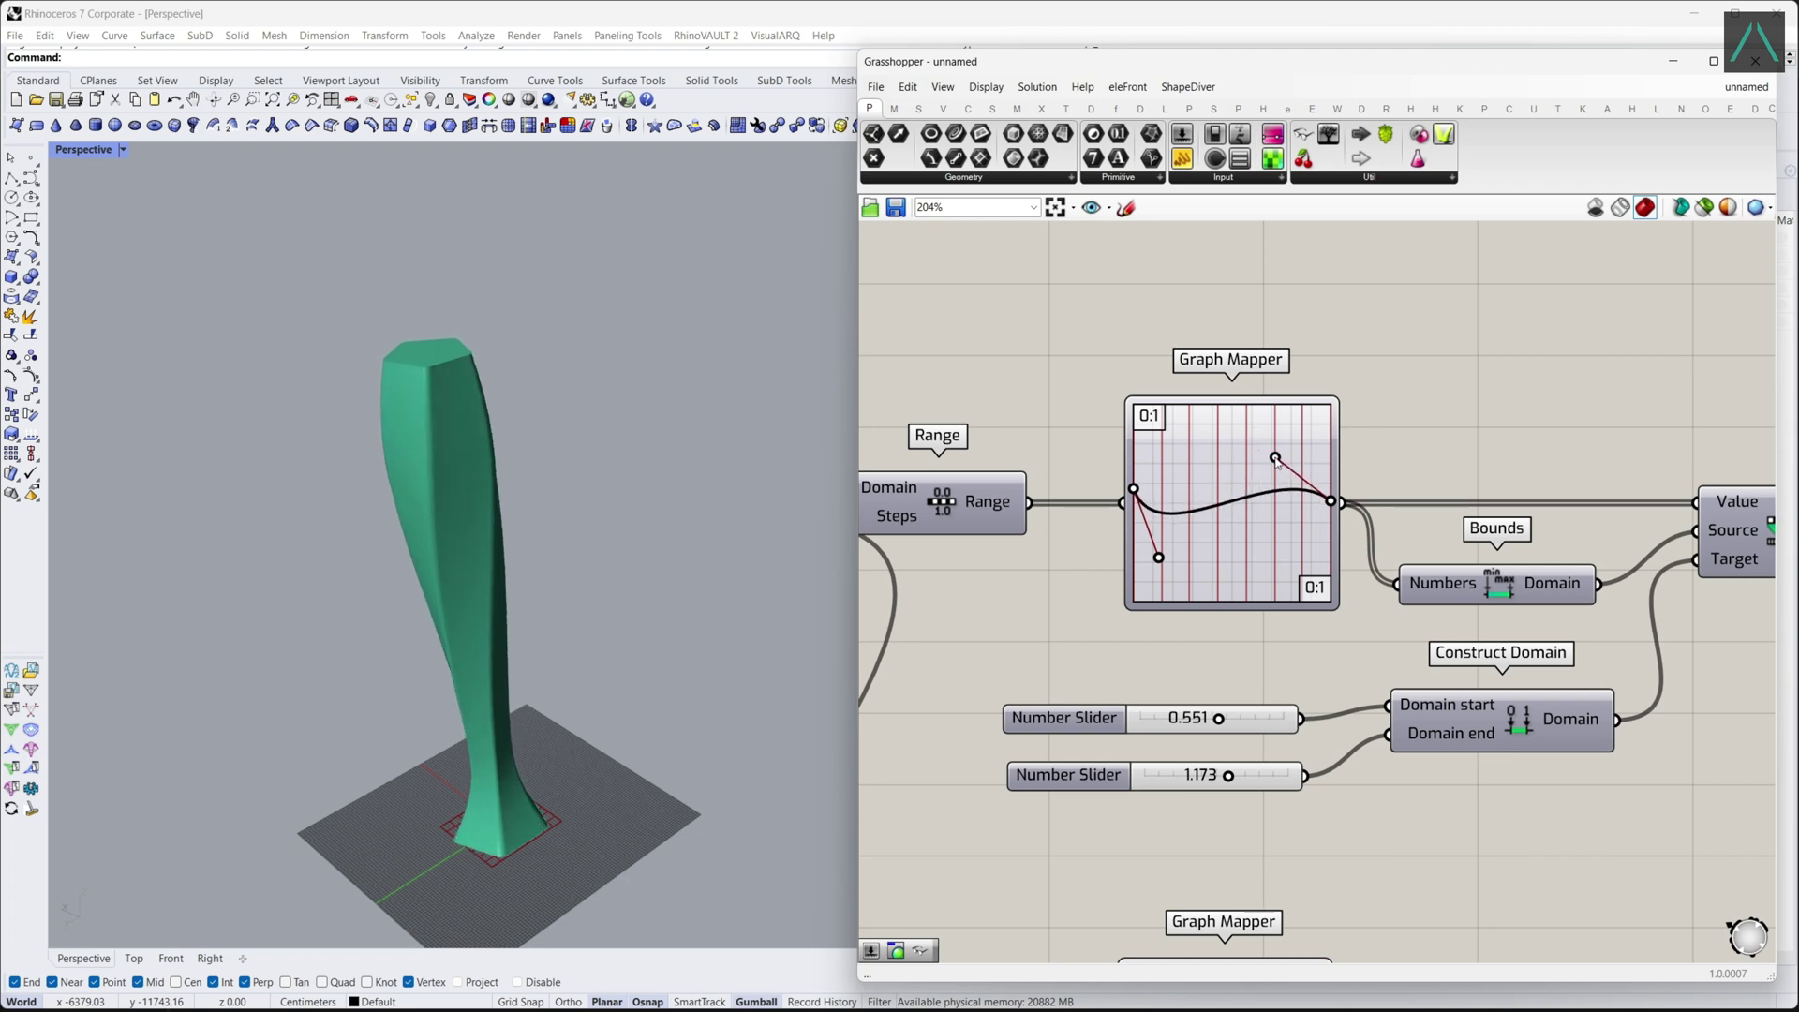
pyautogui.moveTo(1218, 718); pyautogui.dragTo(1223, 777)
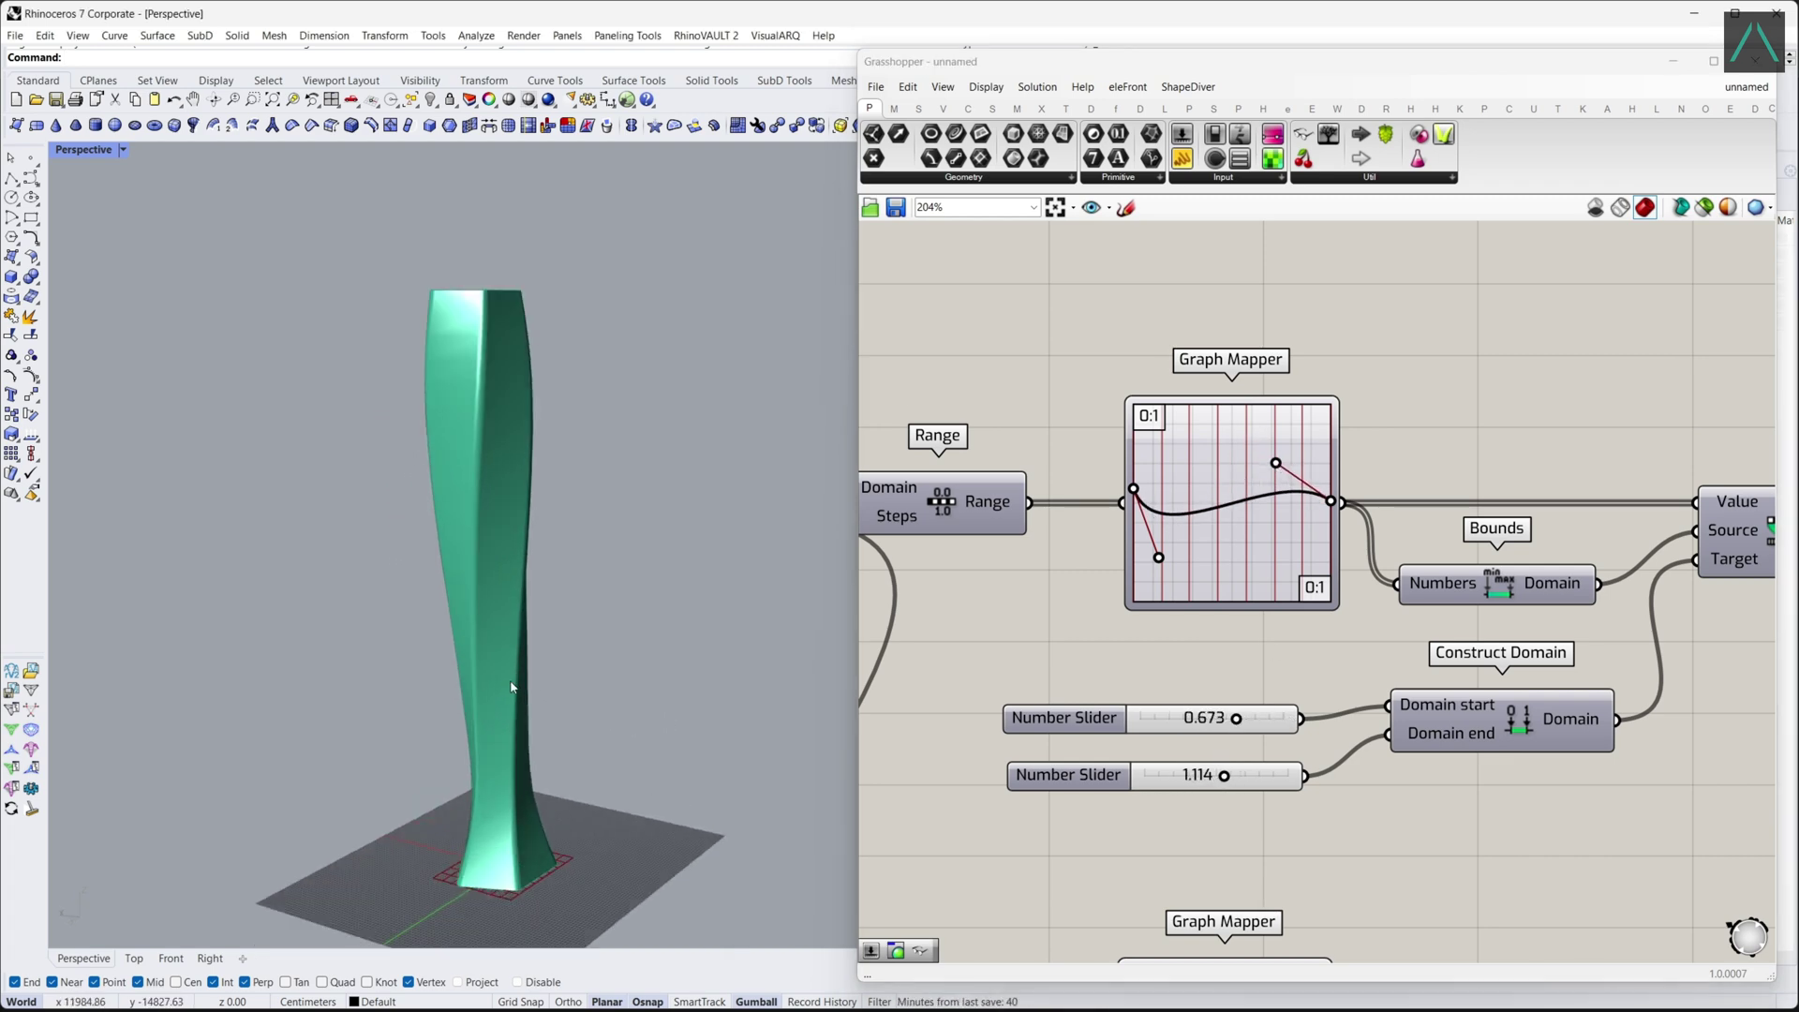
# Set the base polygon's segment count to 4 and inspect the tower from another angle.
pyautogui.scroll(-5, 1413, 566)
pyautogui.scroll(5, 975, 309)
pyautogui.moveTo(1141, 552); pyautogui.dragTo(1190, 594)
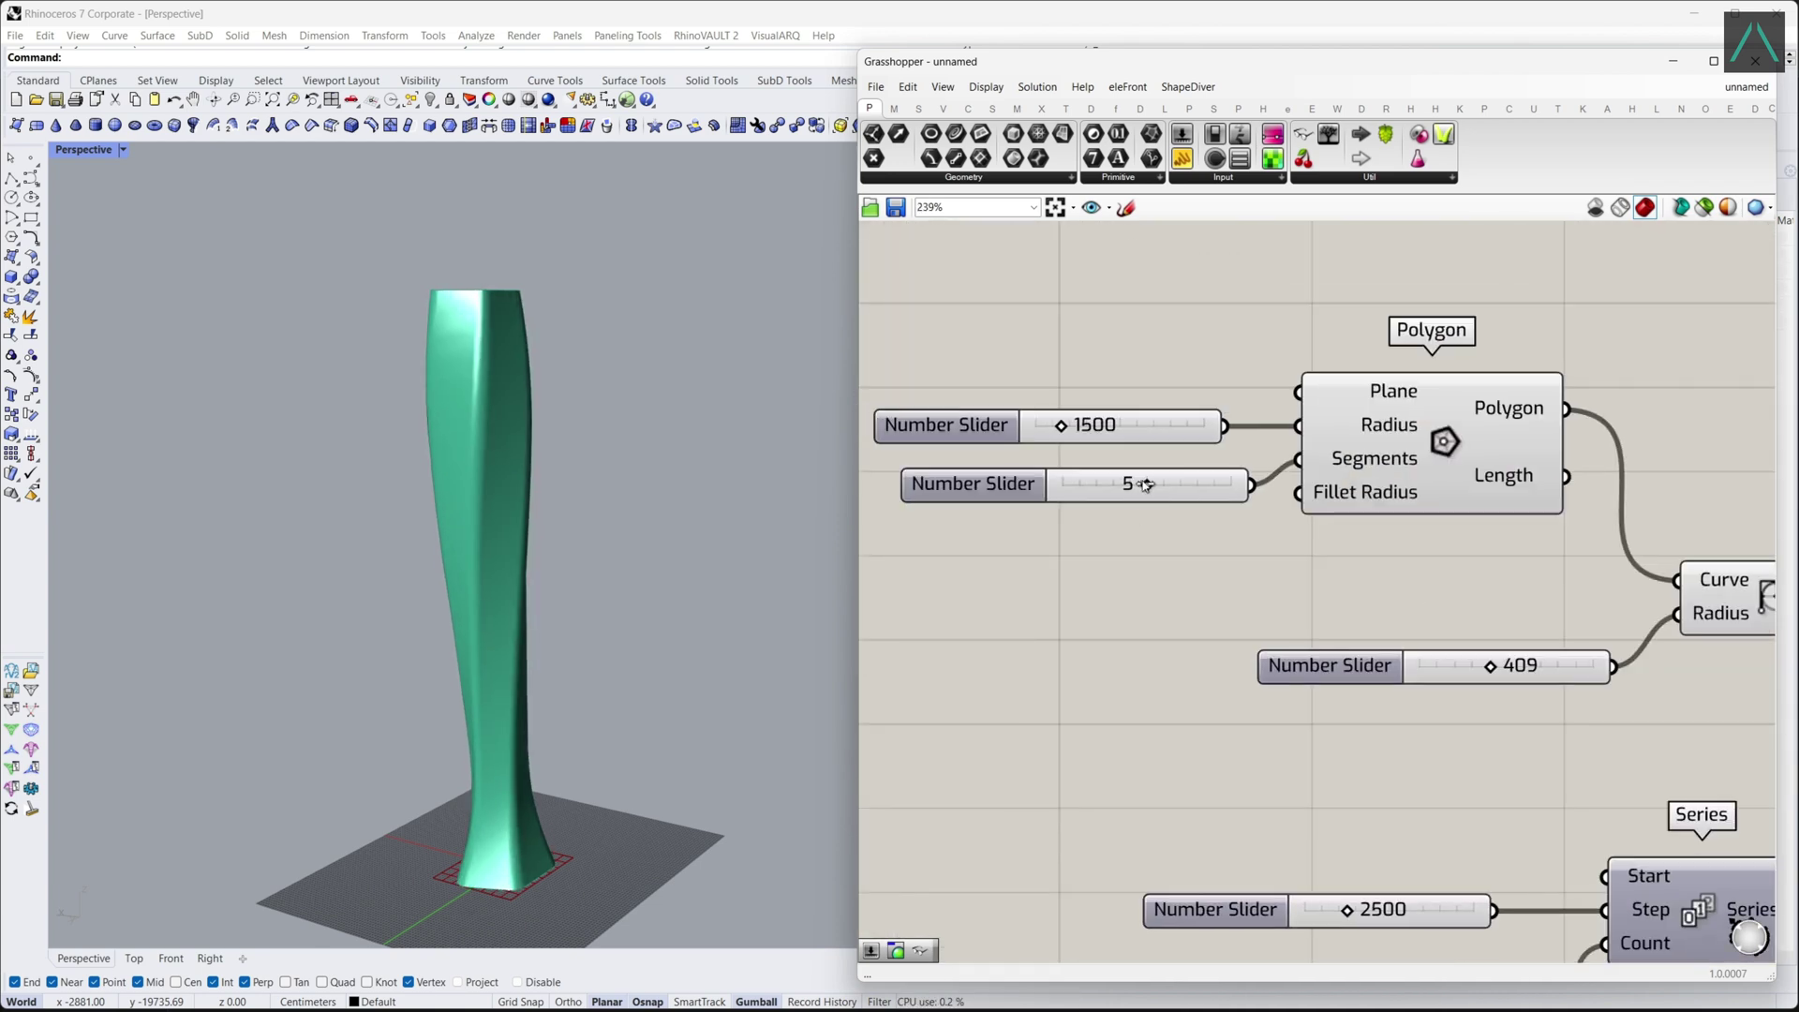
pyautogui.moveTo(1145, 487); pyautogui.dragTo(1103, 487)
pyautogui.moveTo(600, 506); pyautogui.dragTo(535, 647, button='right')
pyautogui.scroll(4, 530, 763)
pyautogui.scroll(-4, 531, 764)
pyautogui.scroll(-9, 1045, 478)
# Turn off the preview of the polygon, fillet and other components upstream of Scale.
pyautogui.moveTo(1471, 755); pyautogui.dragTo(1026, 413)
pyautogui.middleClick(1128, 474)
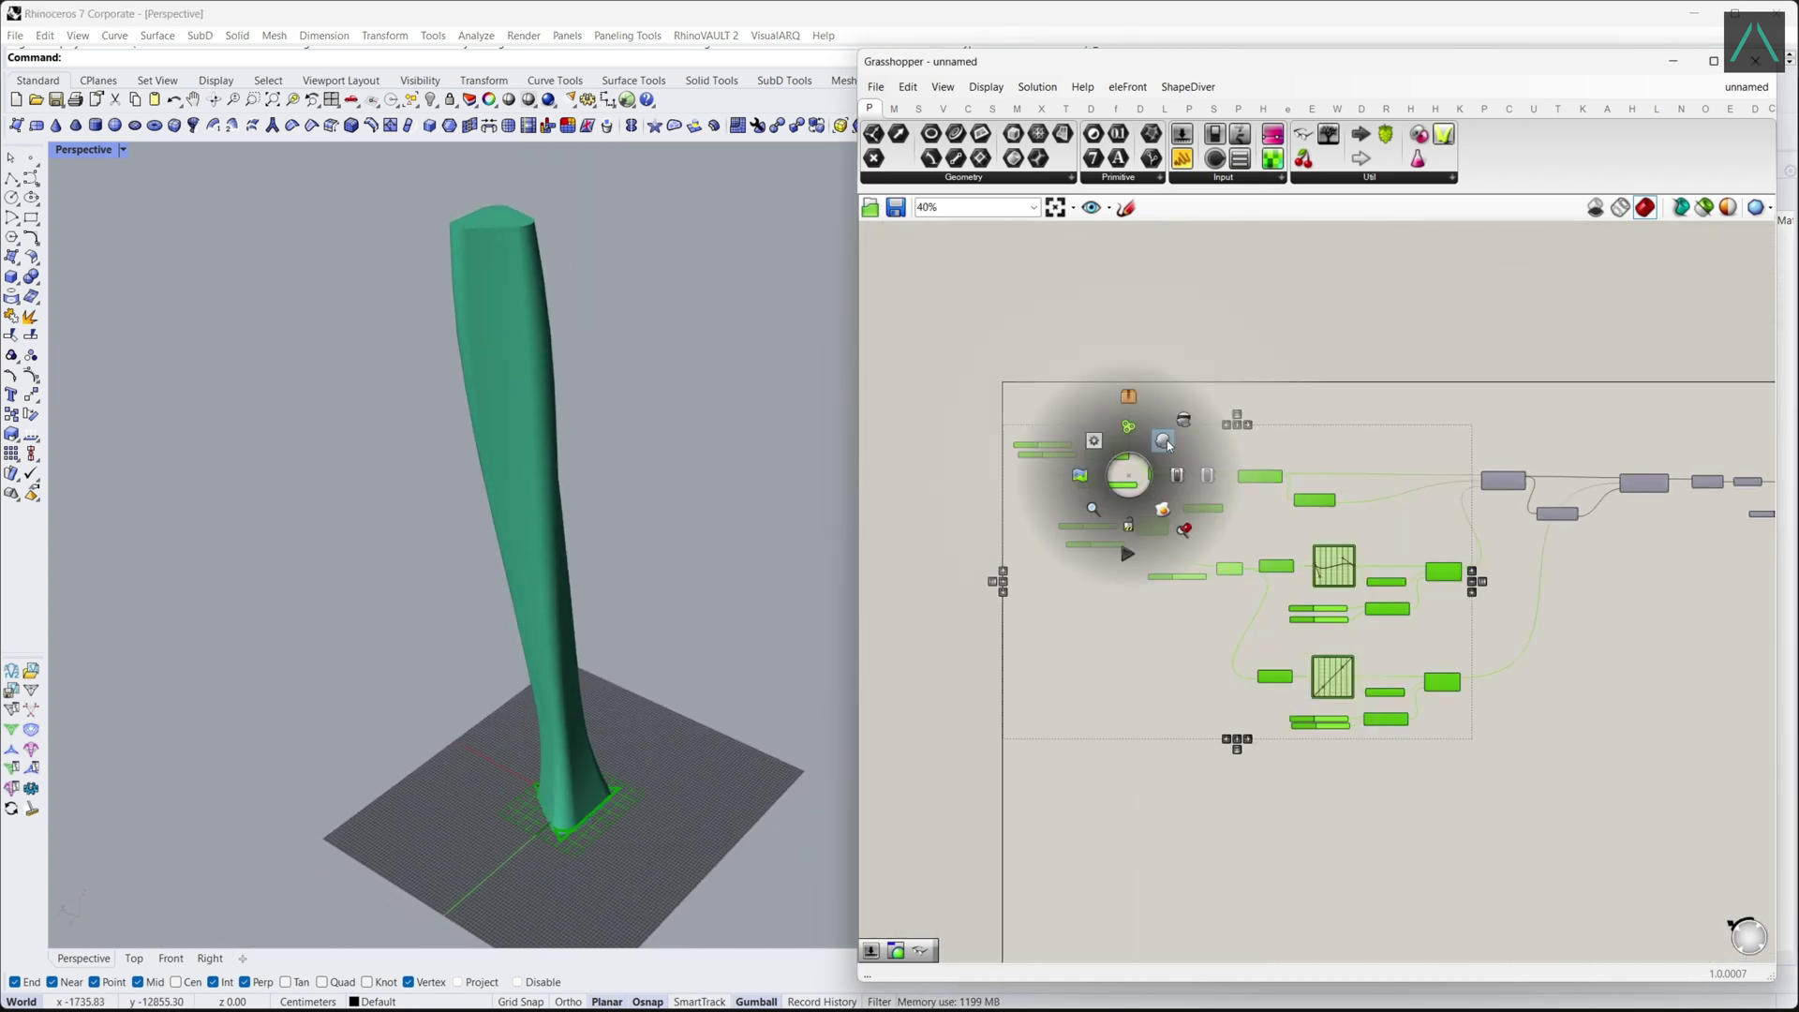
pyautogui.click(1066, 448)
pyautogui.click(1049, 428)
# Set the base polygon's segment count to 5 and review the whole tower.
pyautogui.scroll(1, 1049, 431)
pyautogui.scroll(6, 1054, 447)
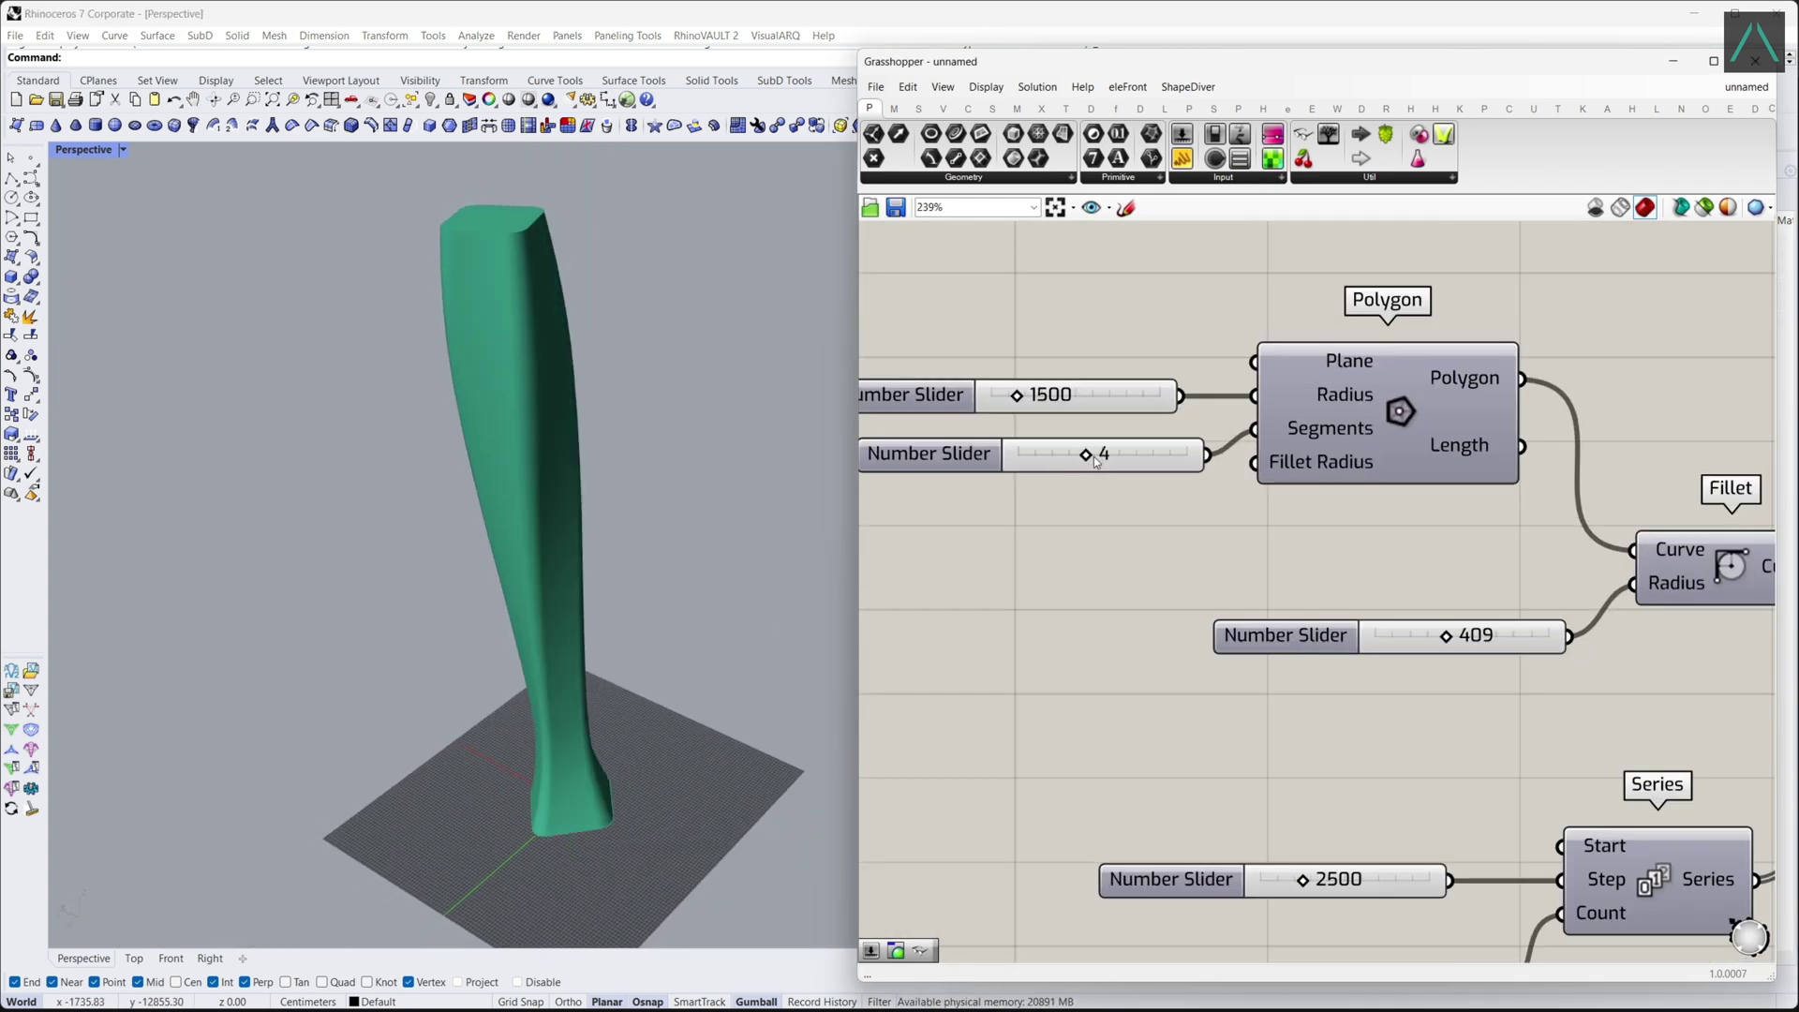
pyautogui.moveTo(1095, 460); pyautogui.dragTo(1101, 458)
pyautogui.moveTo(382, 510); pyautogui.dragTo(414, 402, button='right')
pyautogui.scroll(-4, 536, 656)
pyautogui.scroll(2, 537, 656)
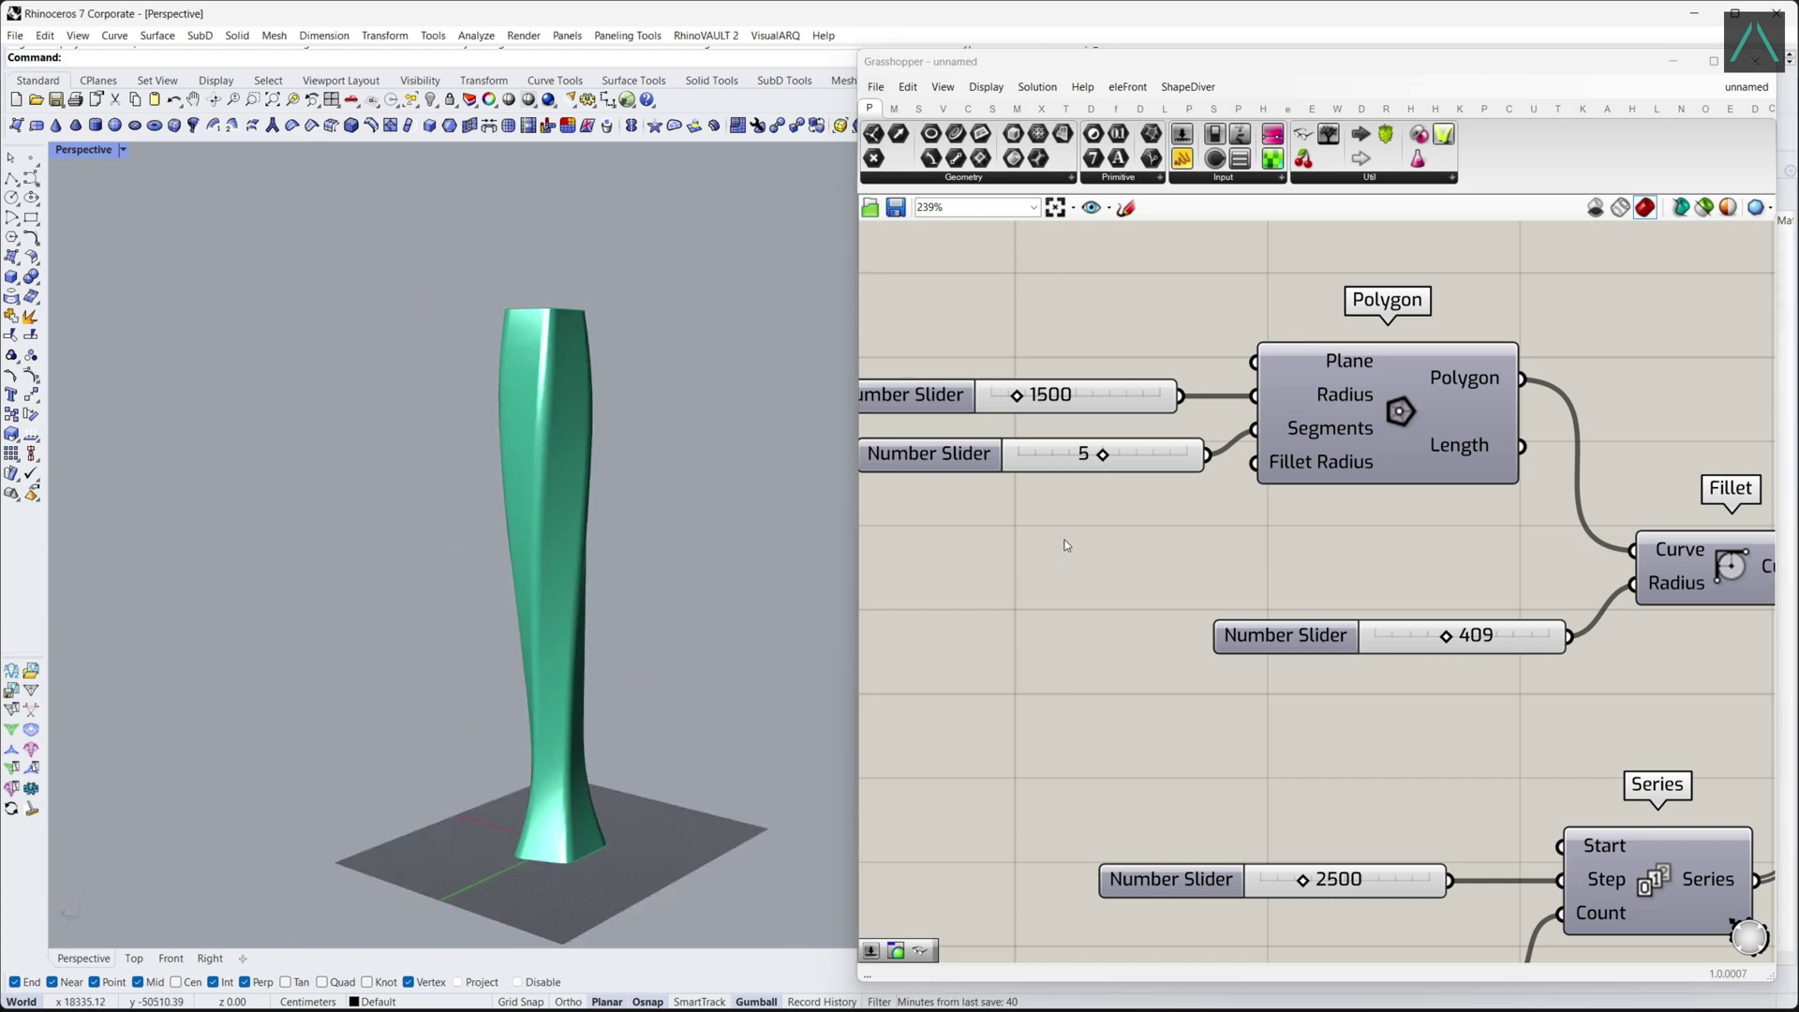
pyautogui.scroll(-5, 1126, 475)
pyautogui.moveTo(1126, 474); pyautogui.dragTo(1180, 404, button='right')
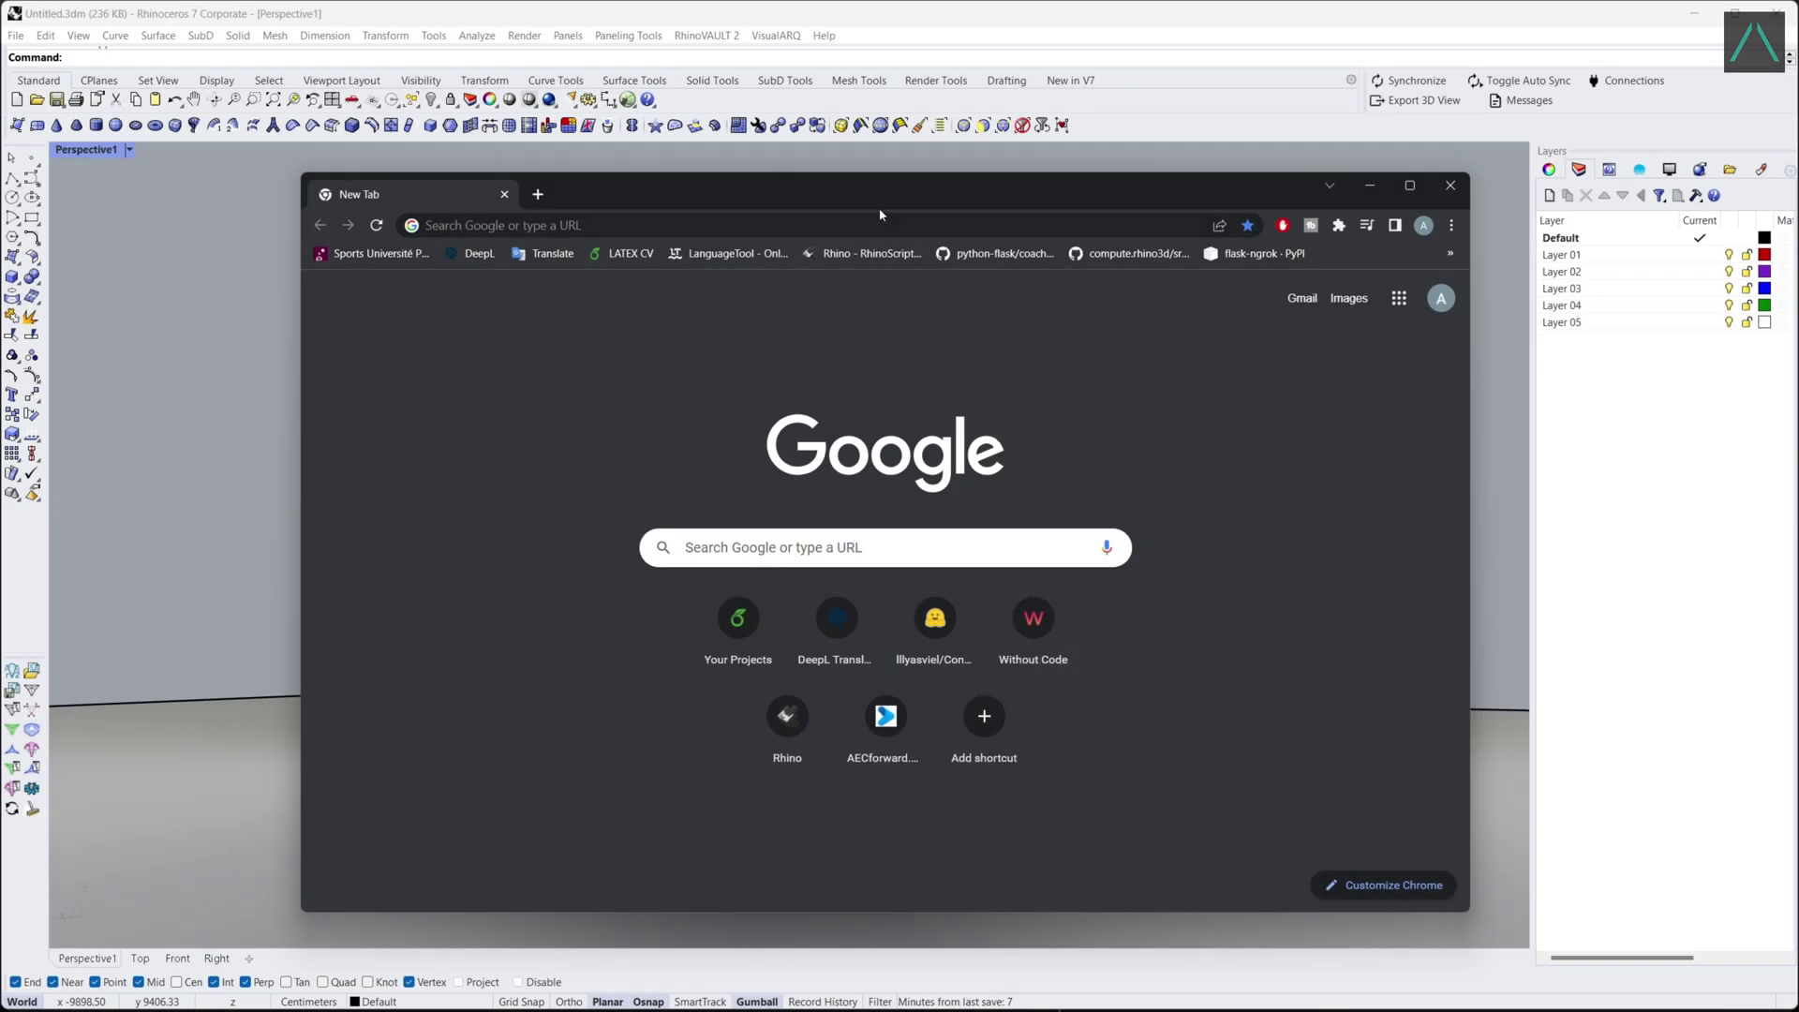
# Switch to Chrome, search Google for "chatgbt" and open ChatGPT through the Introducing ChatGPT page.
pyautogui.click(805, 551)
pyautogui.write('chat')
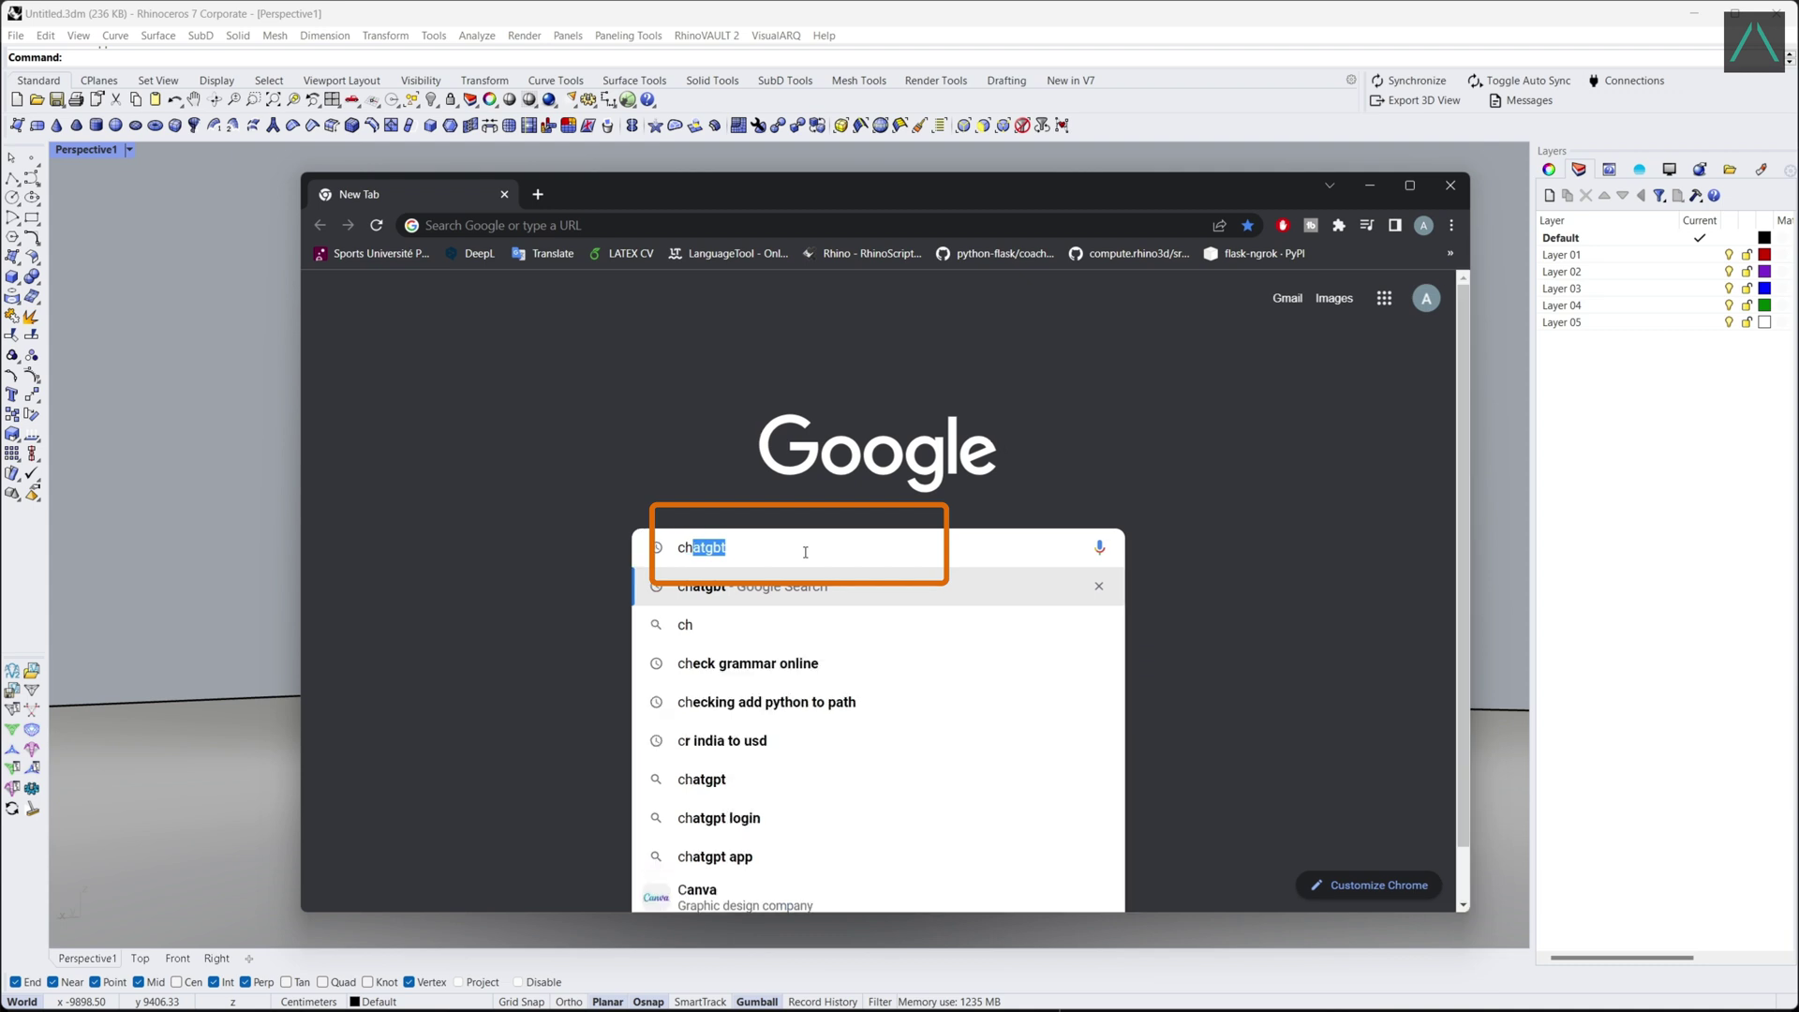
pyautogui.write('gbt')
pyautogui.click(790, 589)
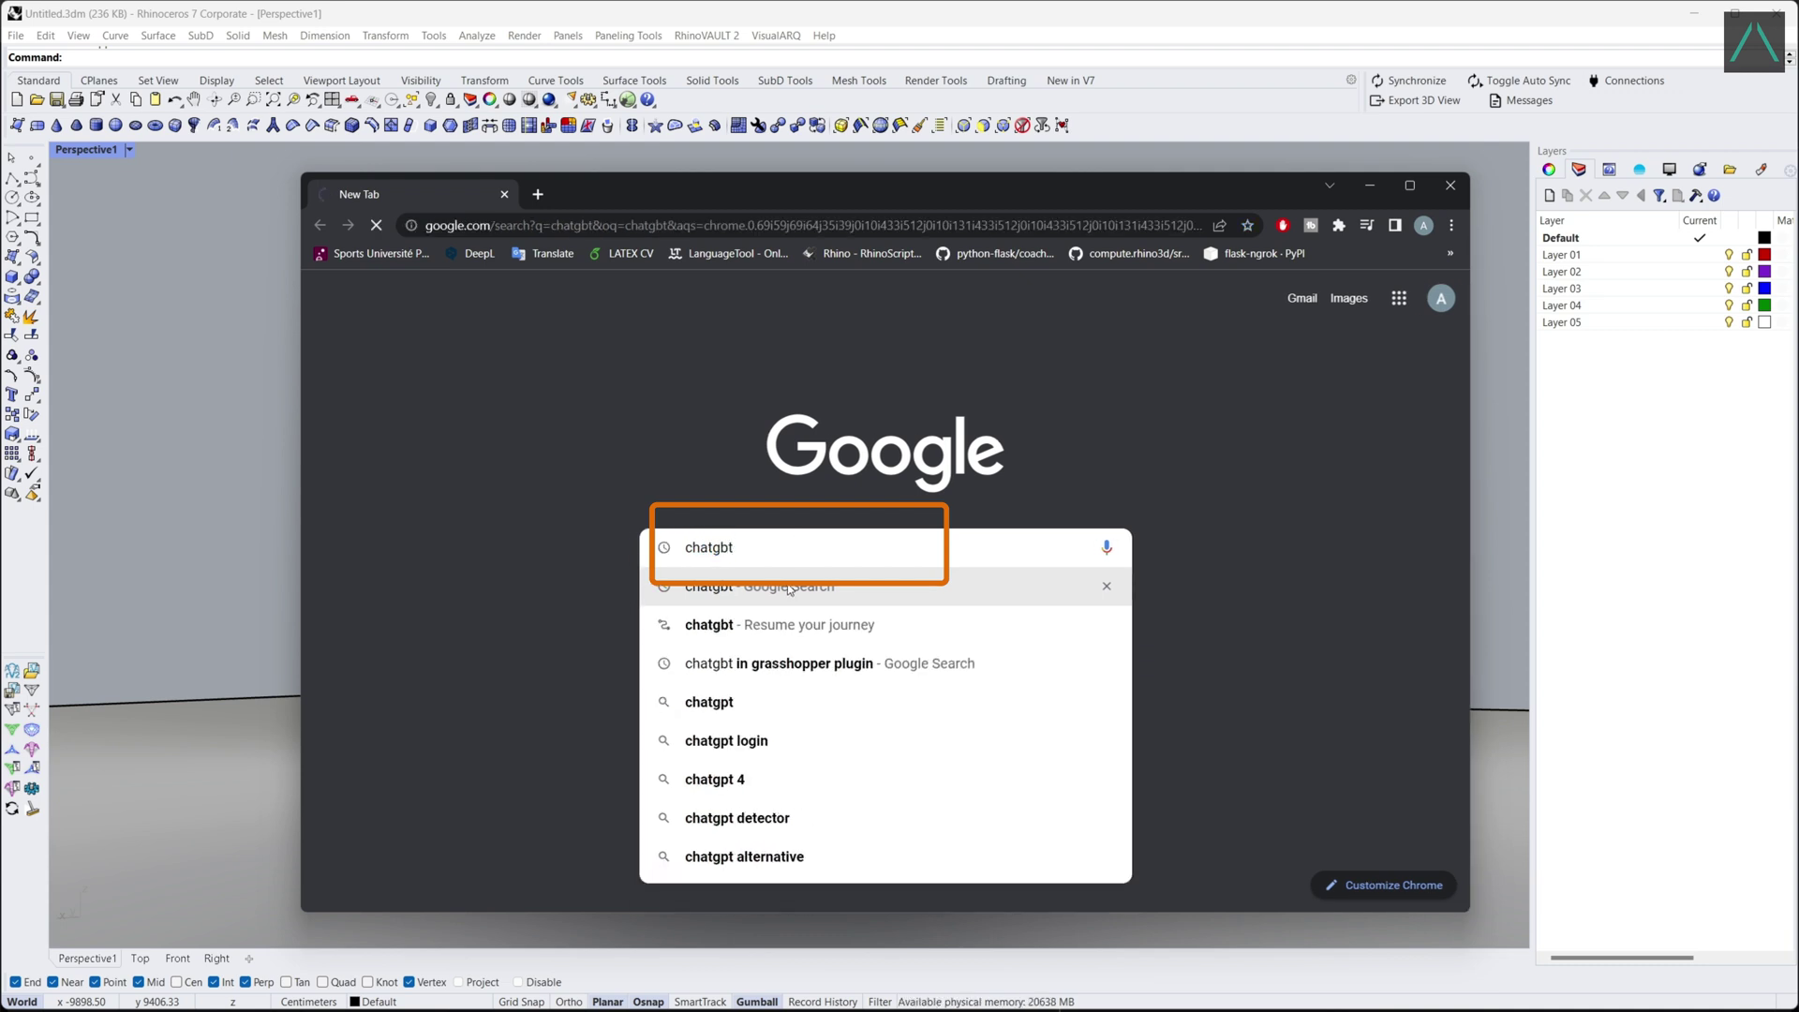
pyautogui.click(585, 512)
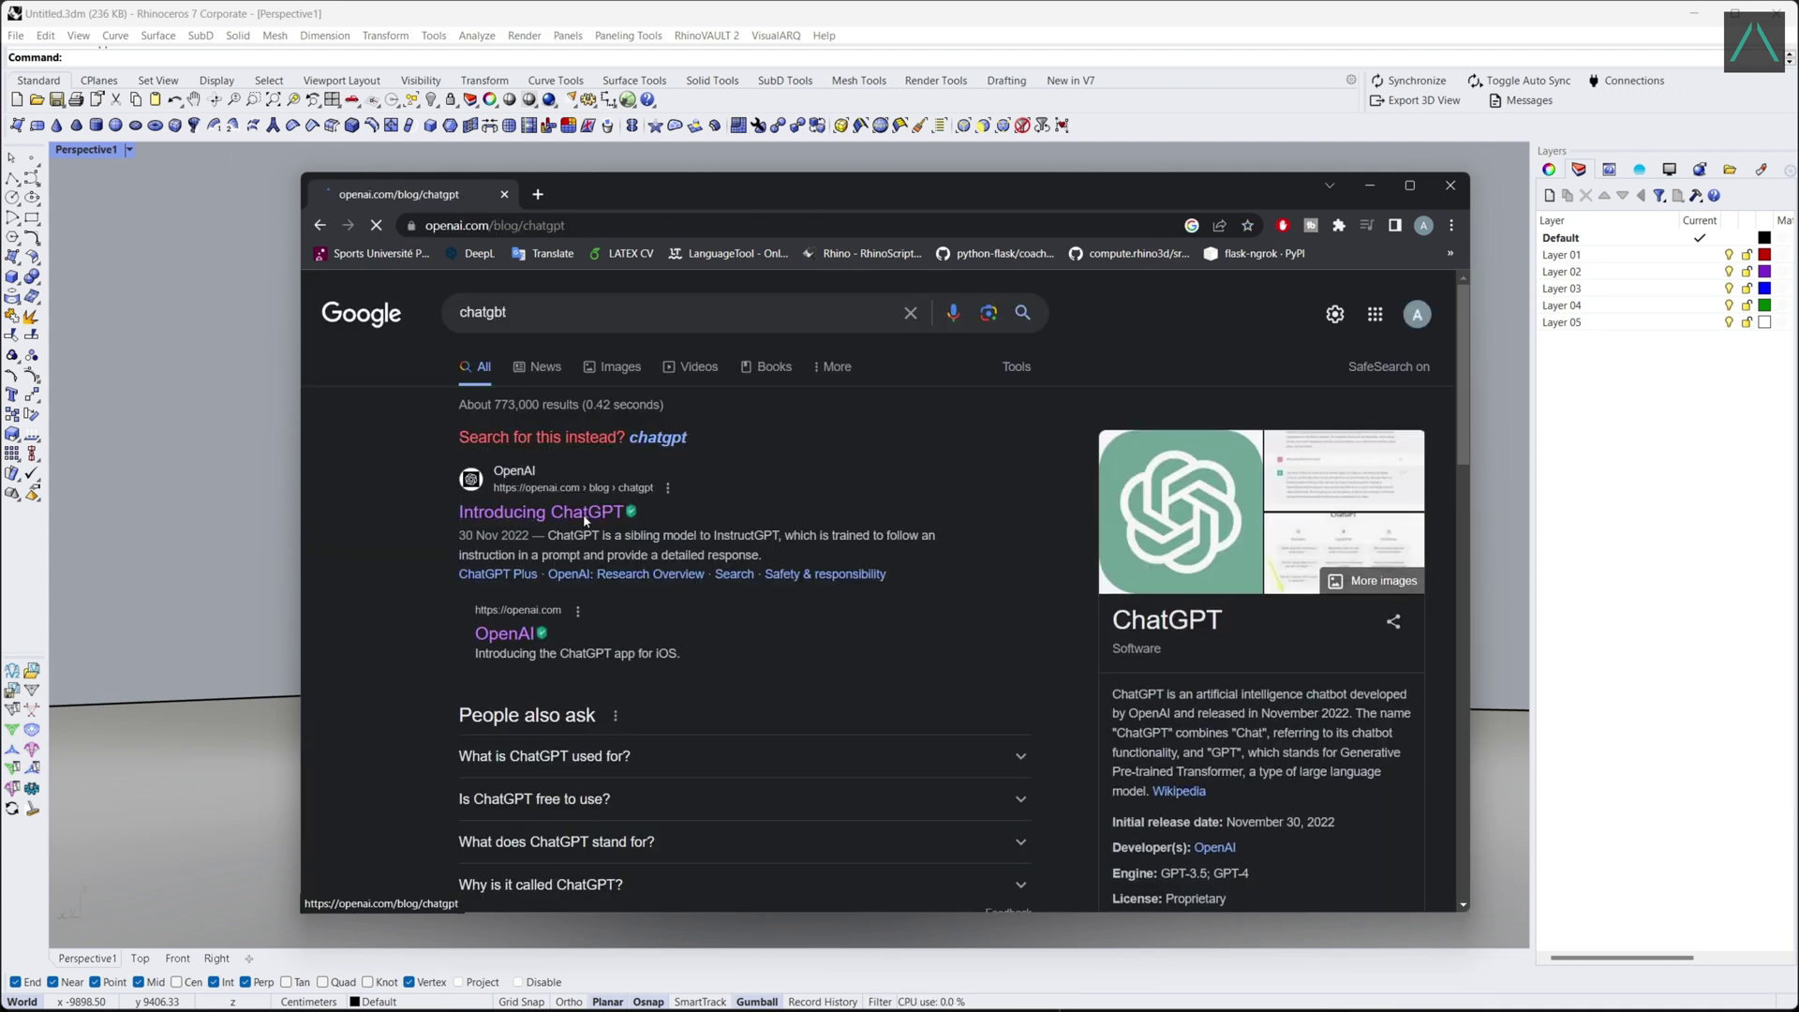
pyautogui.click(399, 776)
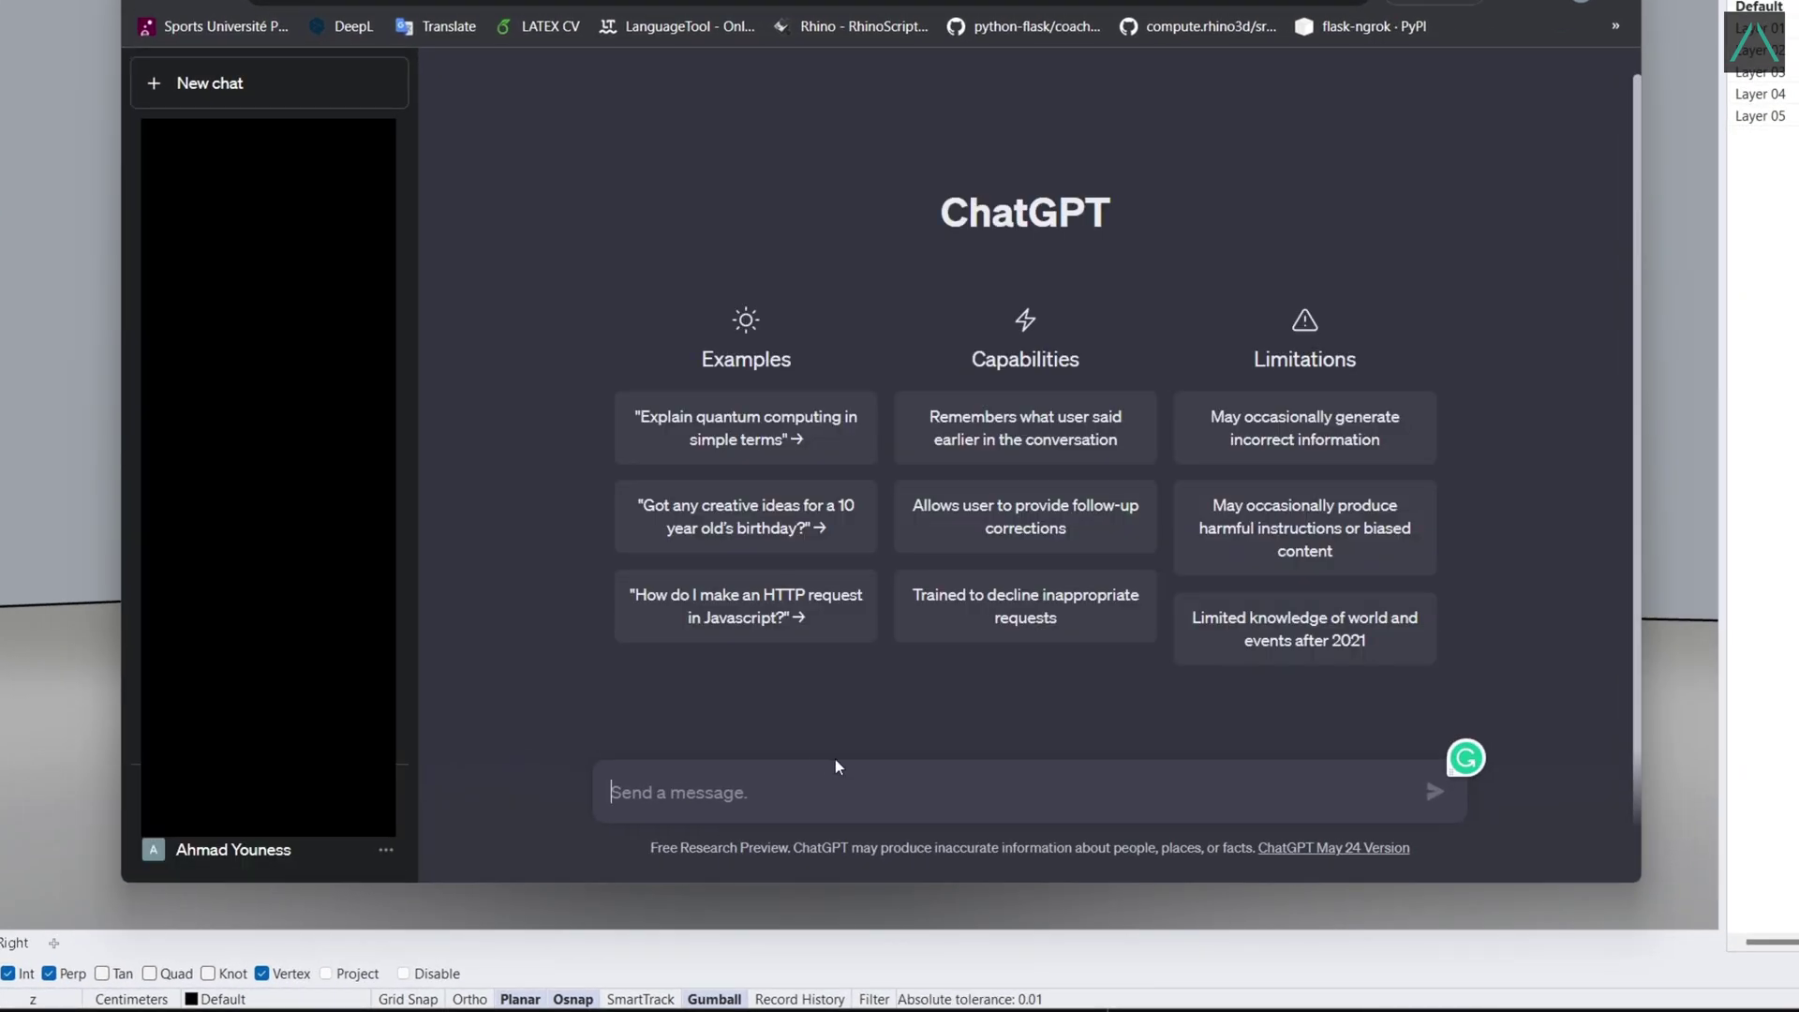
# Ask ChatGPT: "give me a prompt to render a 3d model, decribing parametric skyscraper in a city".
pyautogui.write('give')
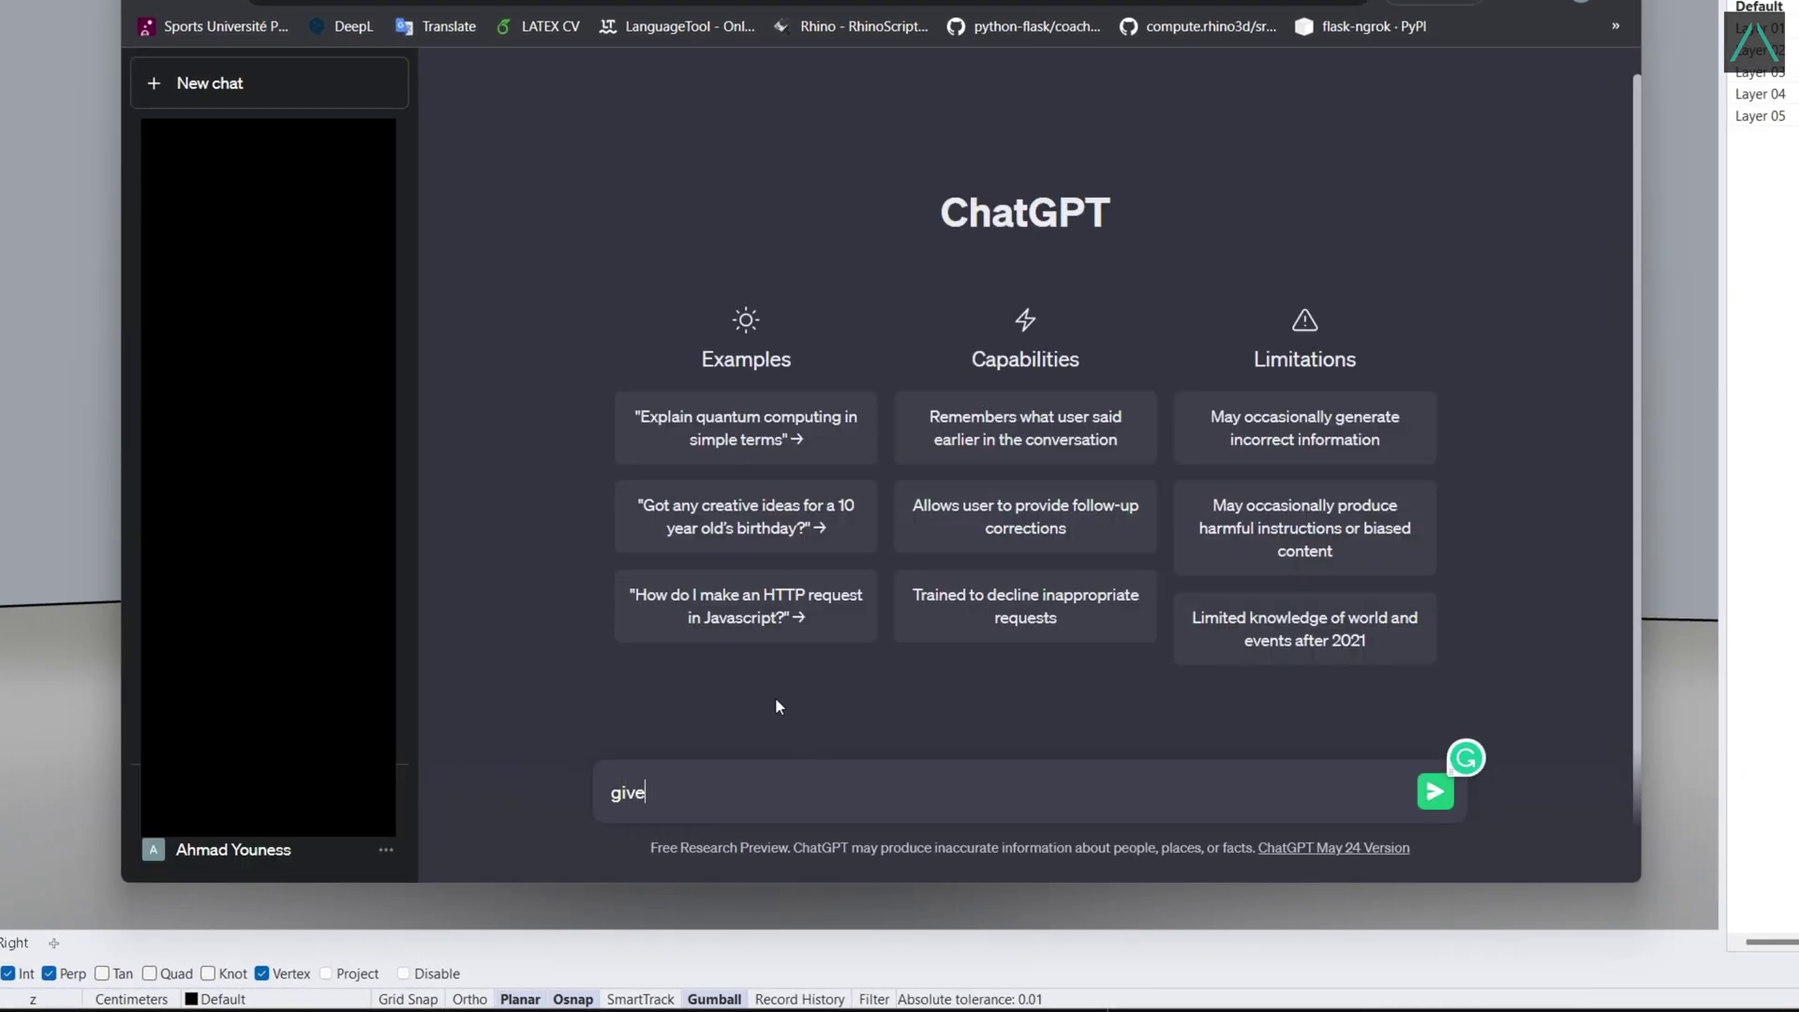
pyautogui.write(' me a pro')
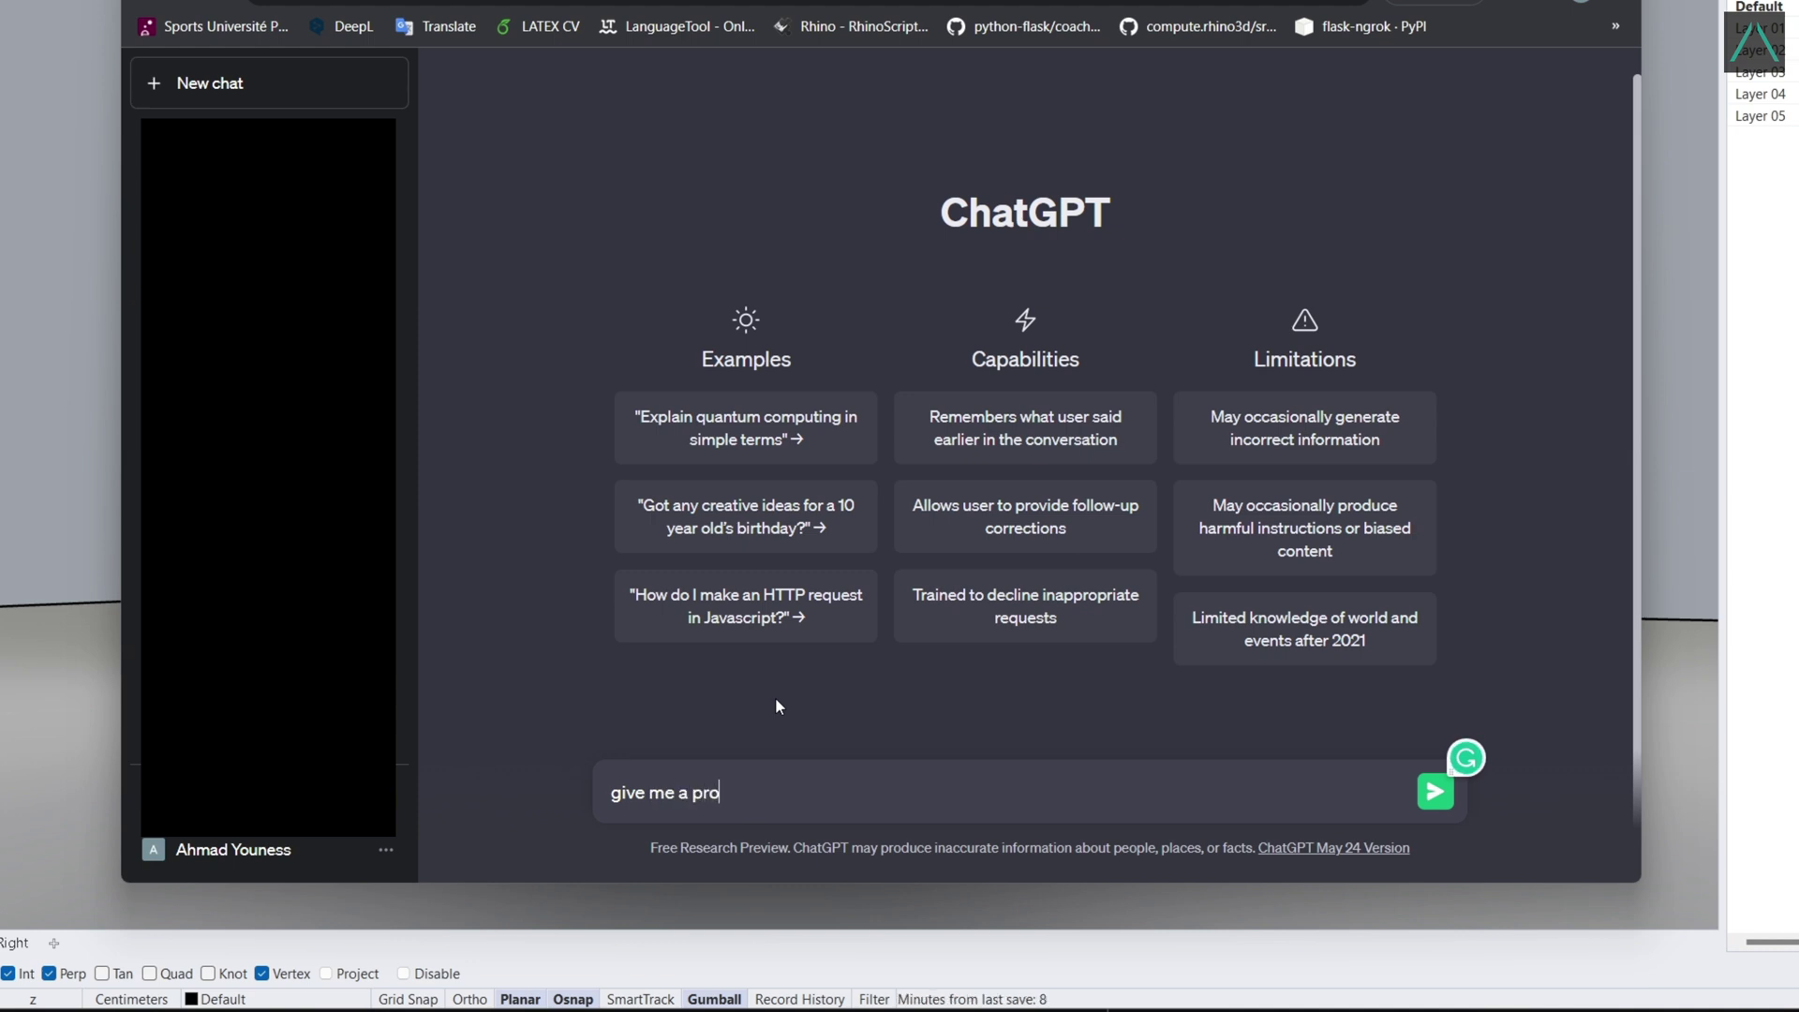
pyautogui.write('mpt to rende')
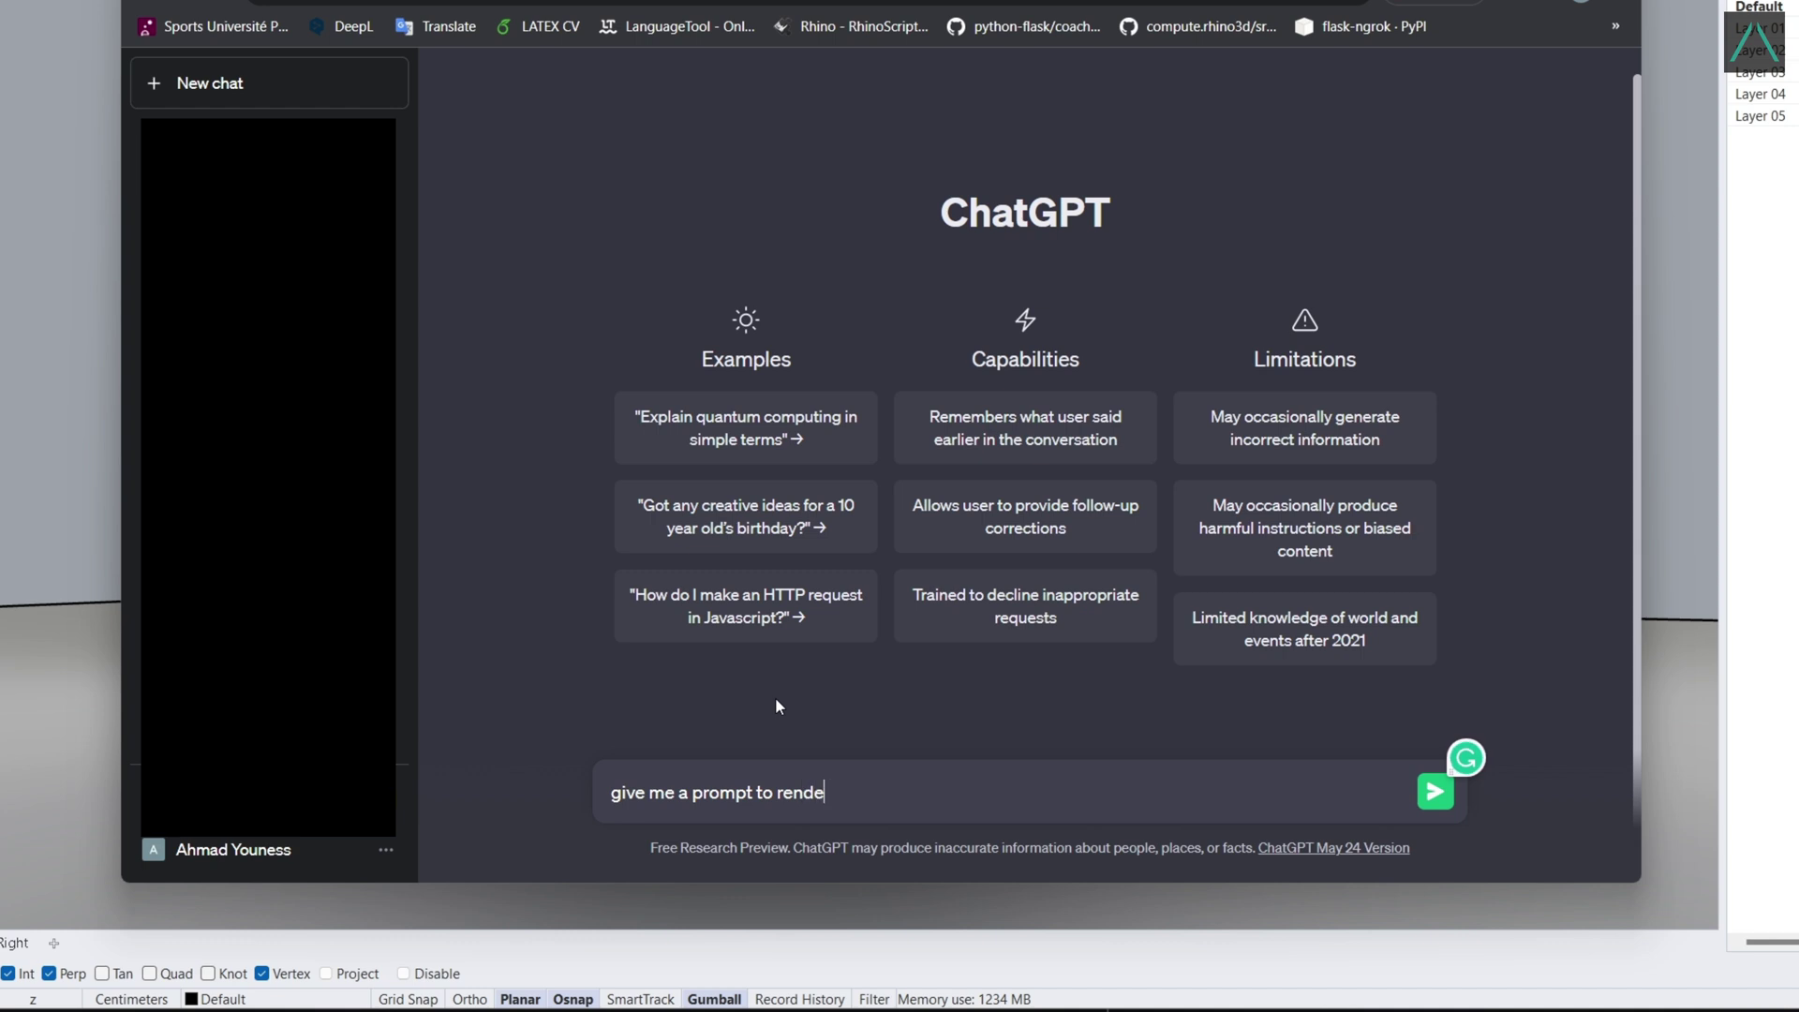
pyautogui.write('r a 3d')
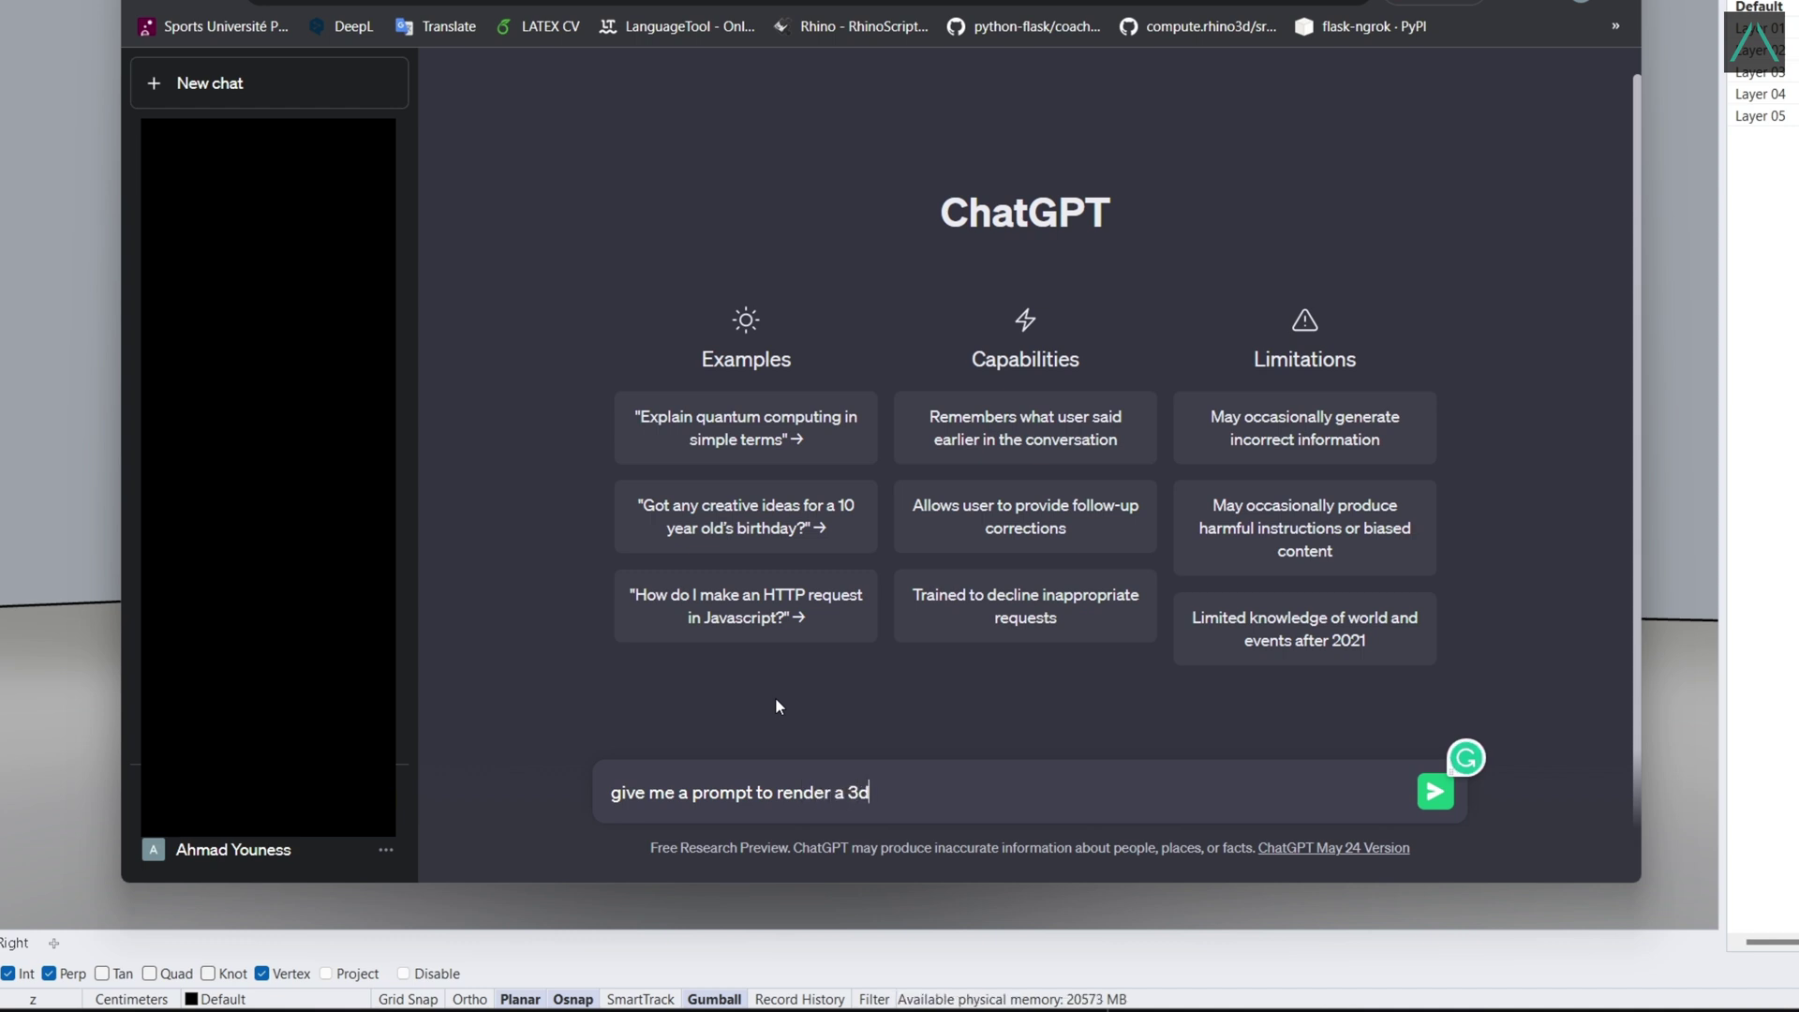
pyautogui.write(' model')
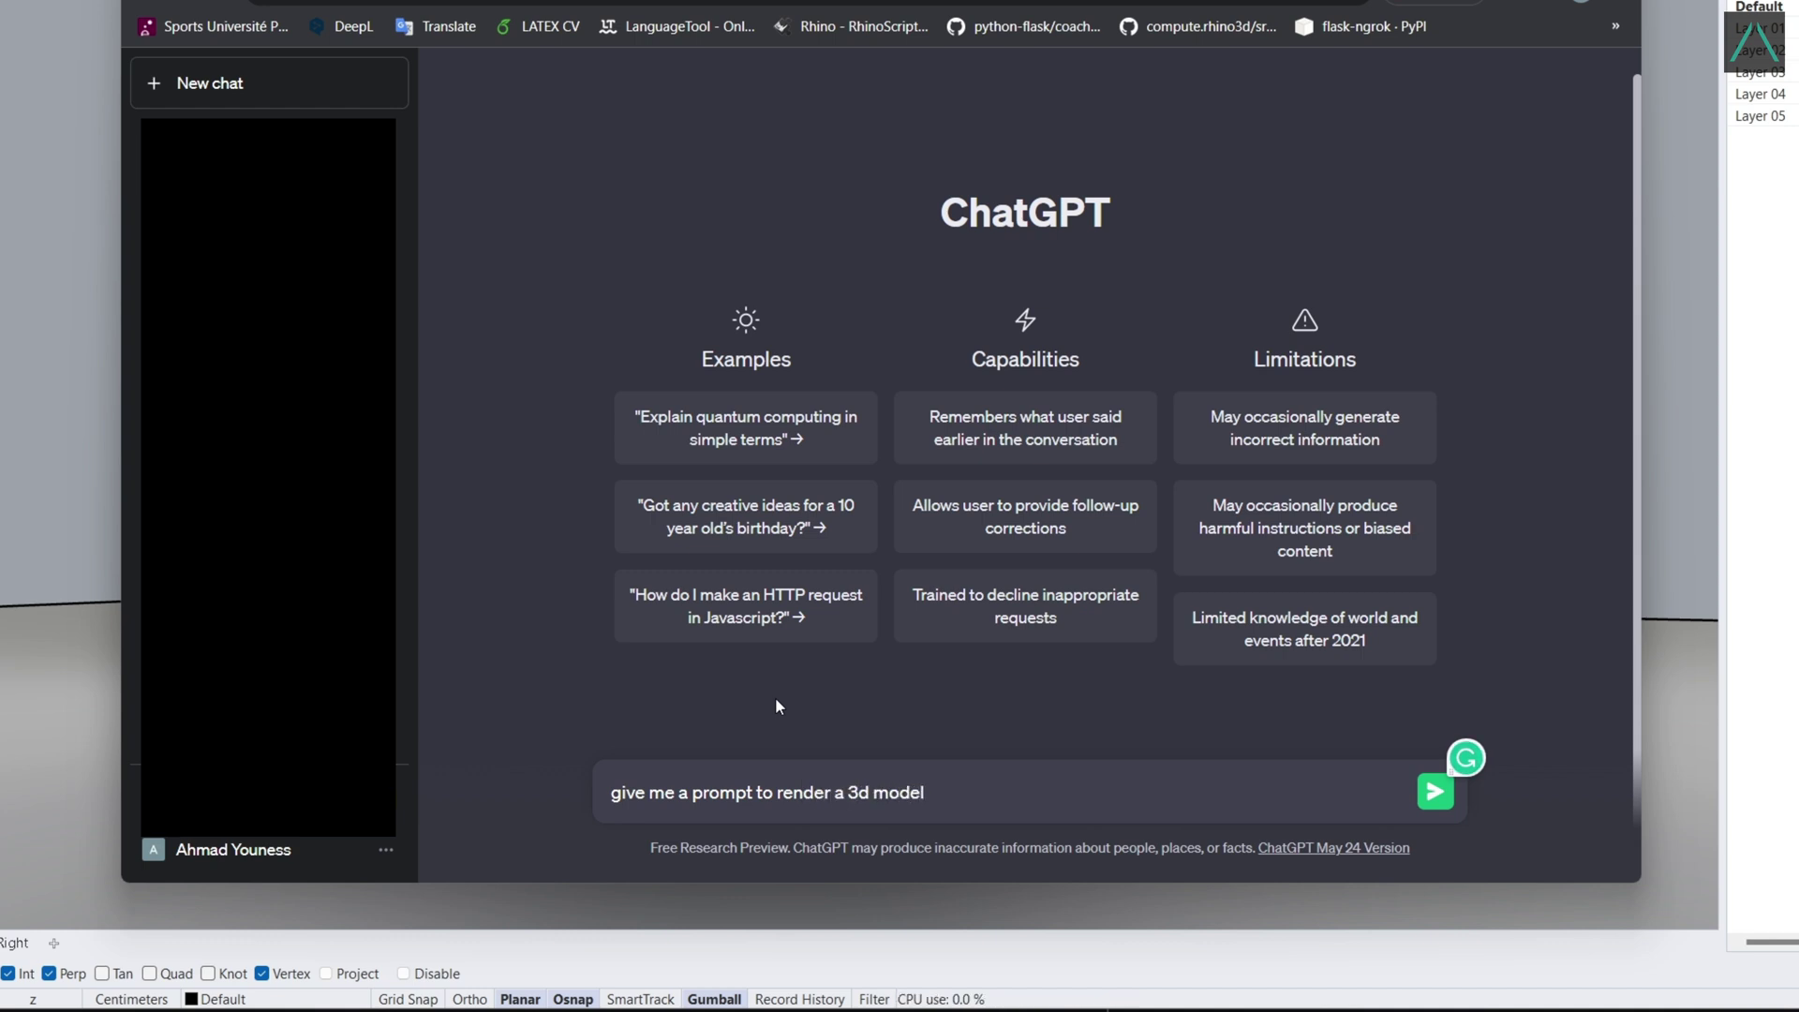
pyautogui.write(', decribing')
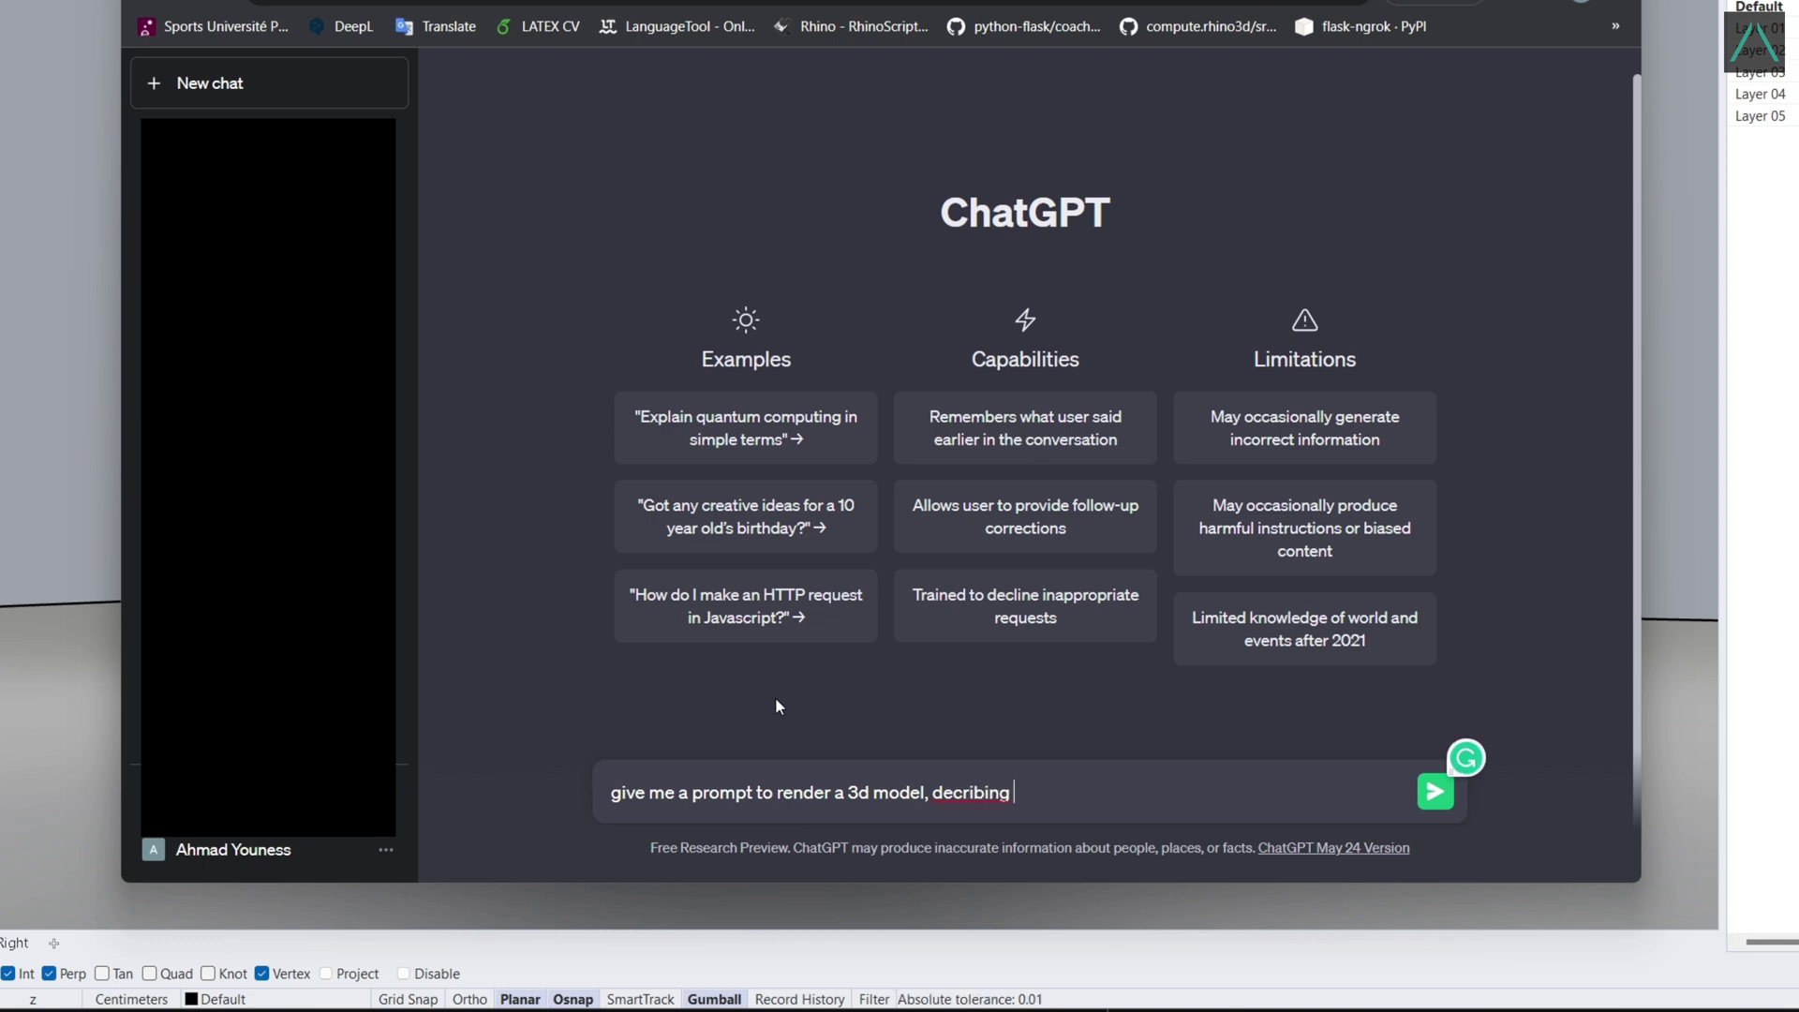
pyautogui.write(' parametr')
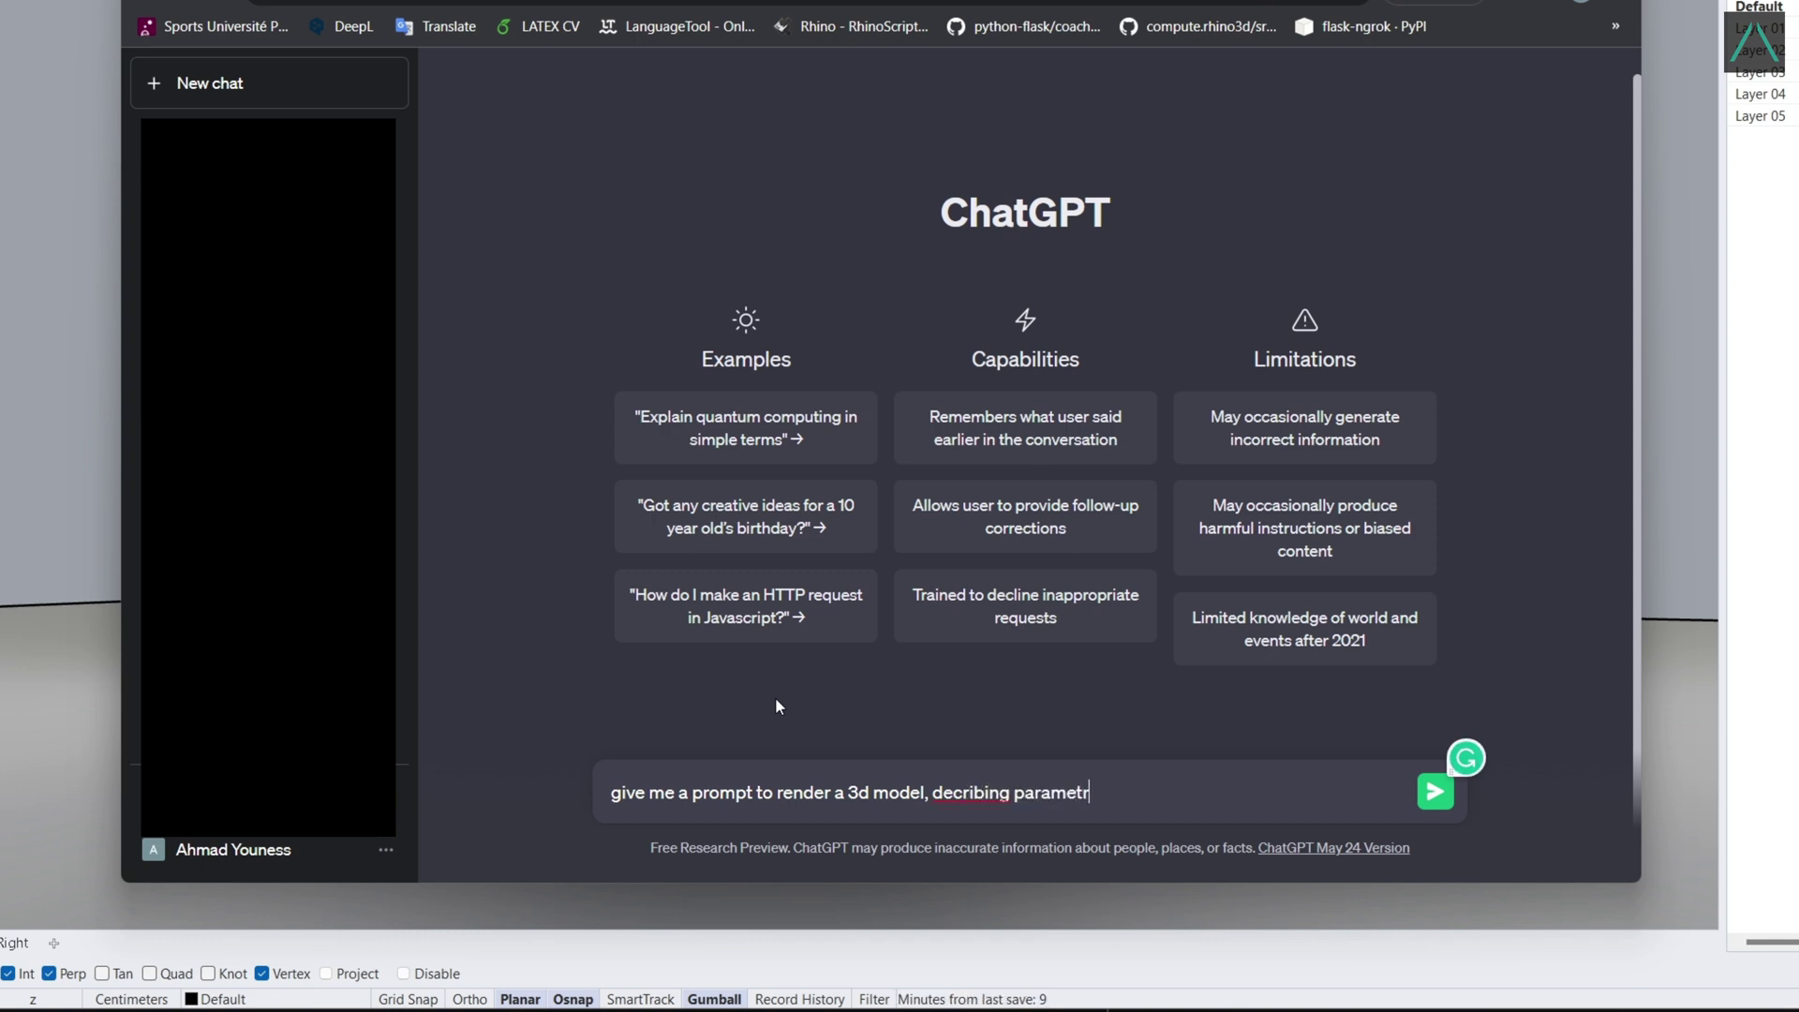
pyautogui.write('ic skysc')
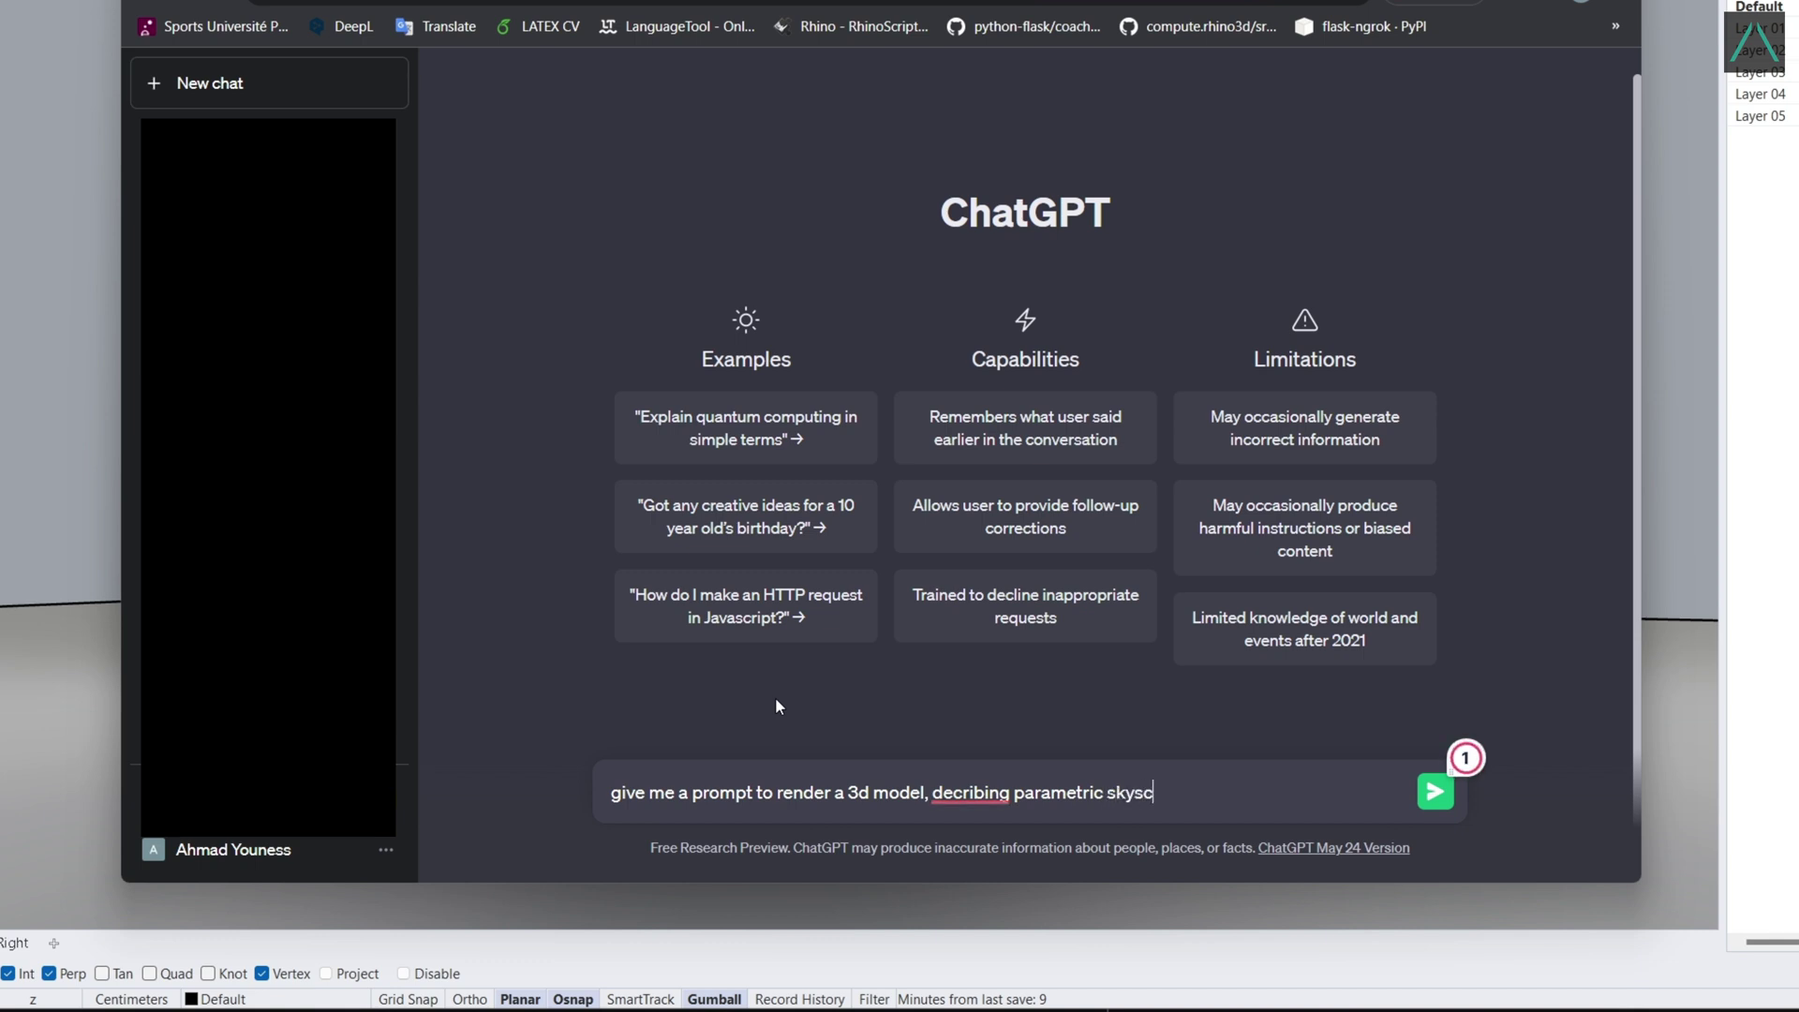
pyautogui.write('raper')
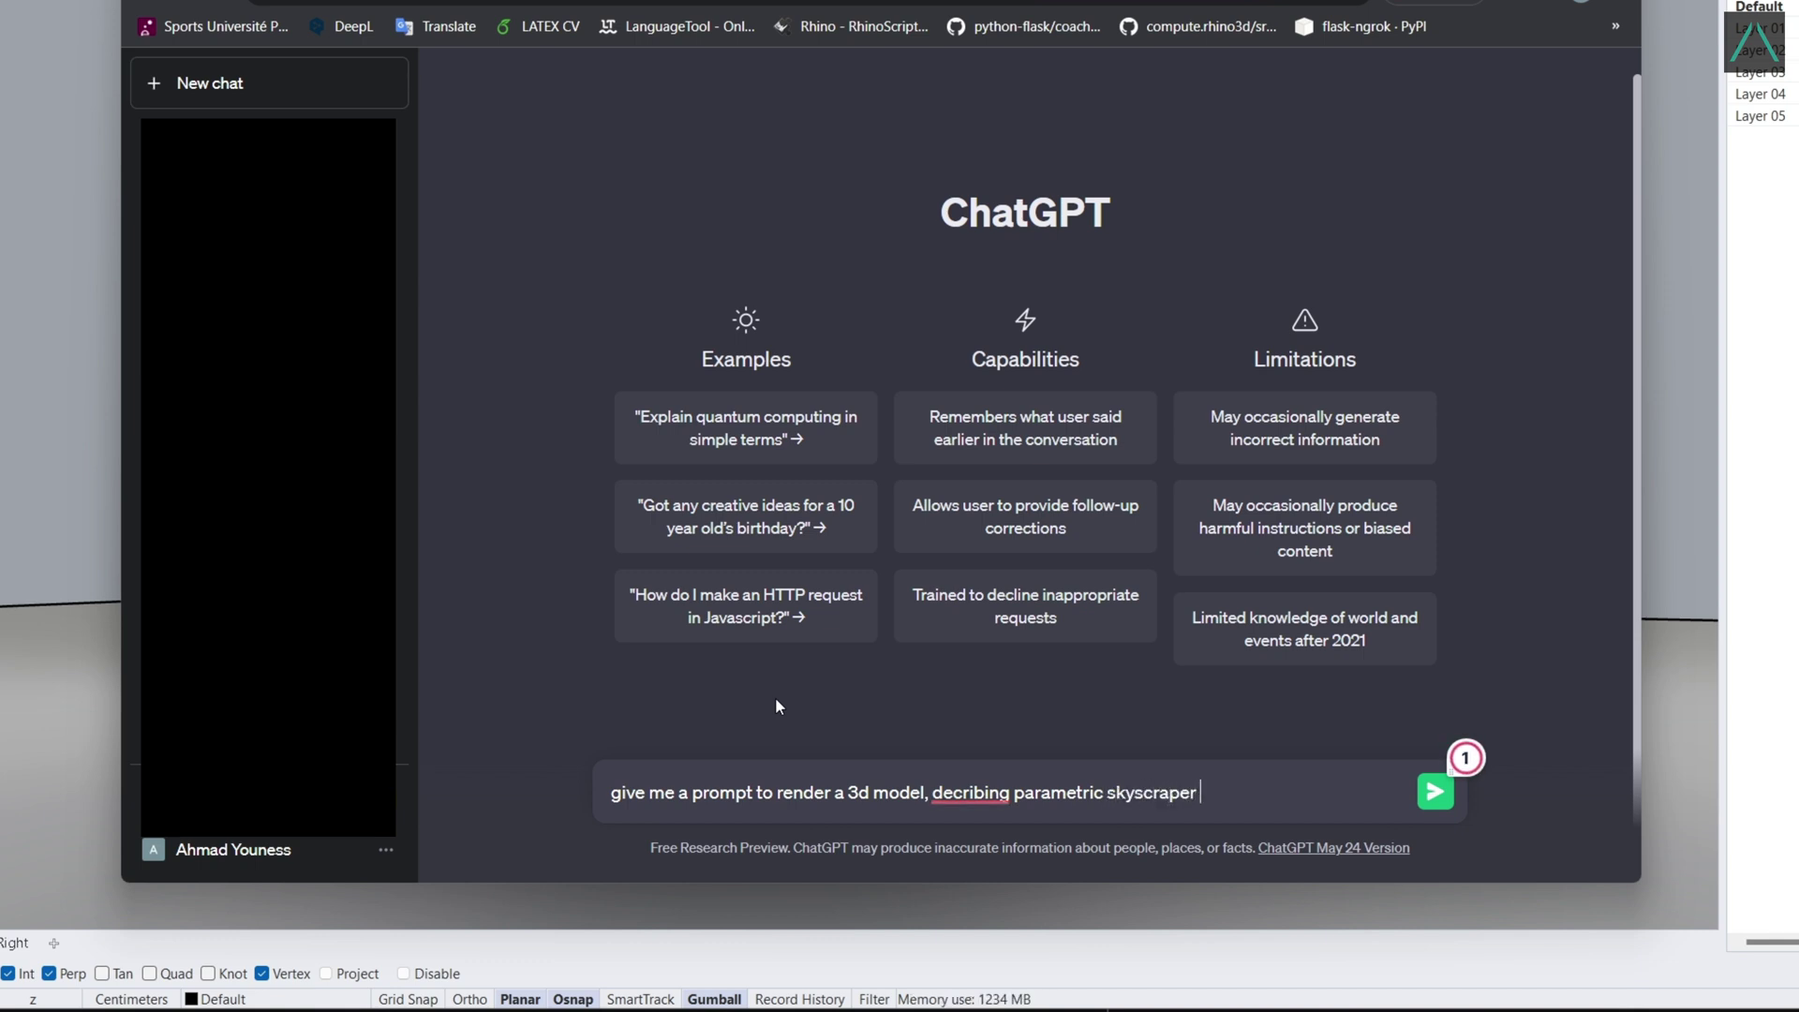
pyautogui.write(' in a city')
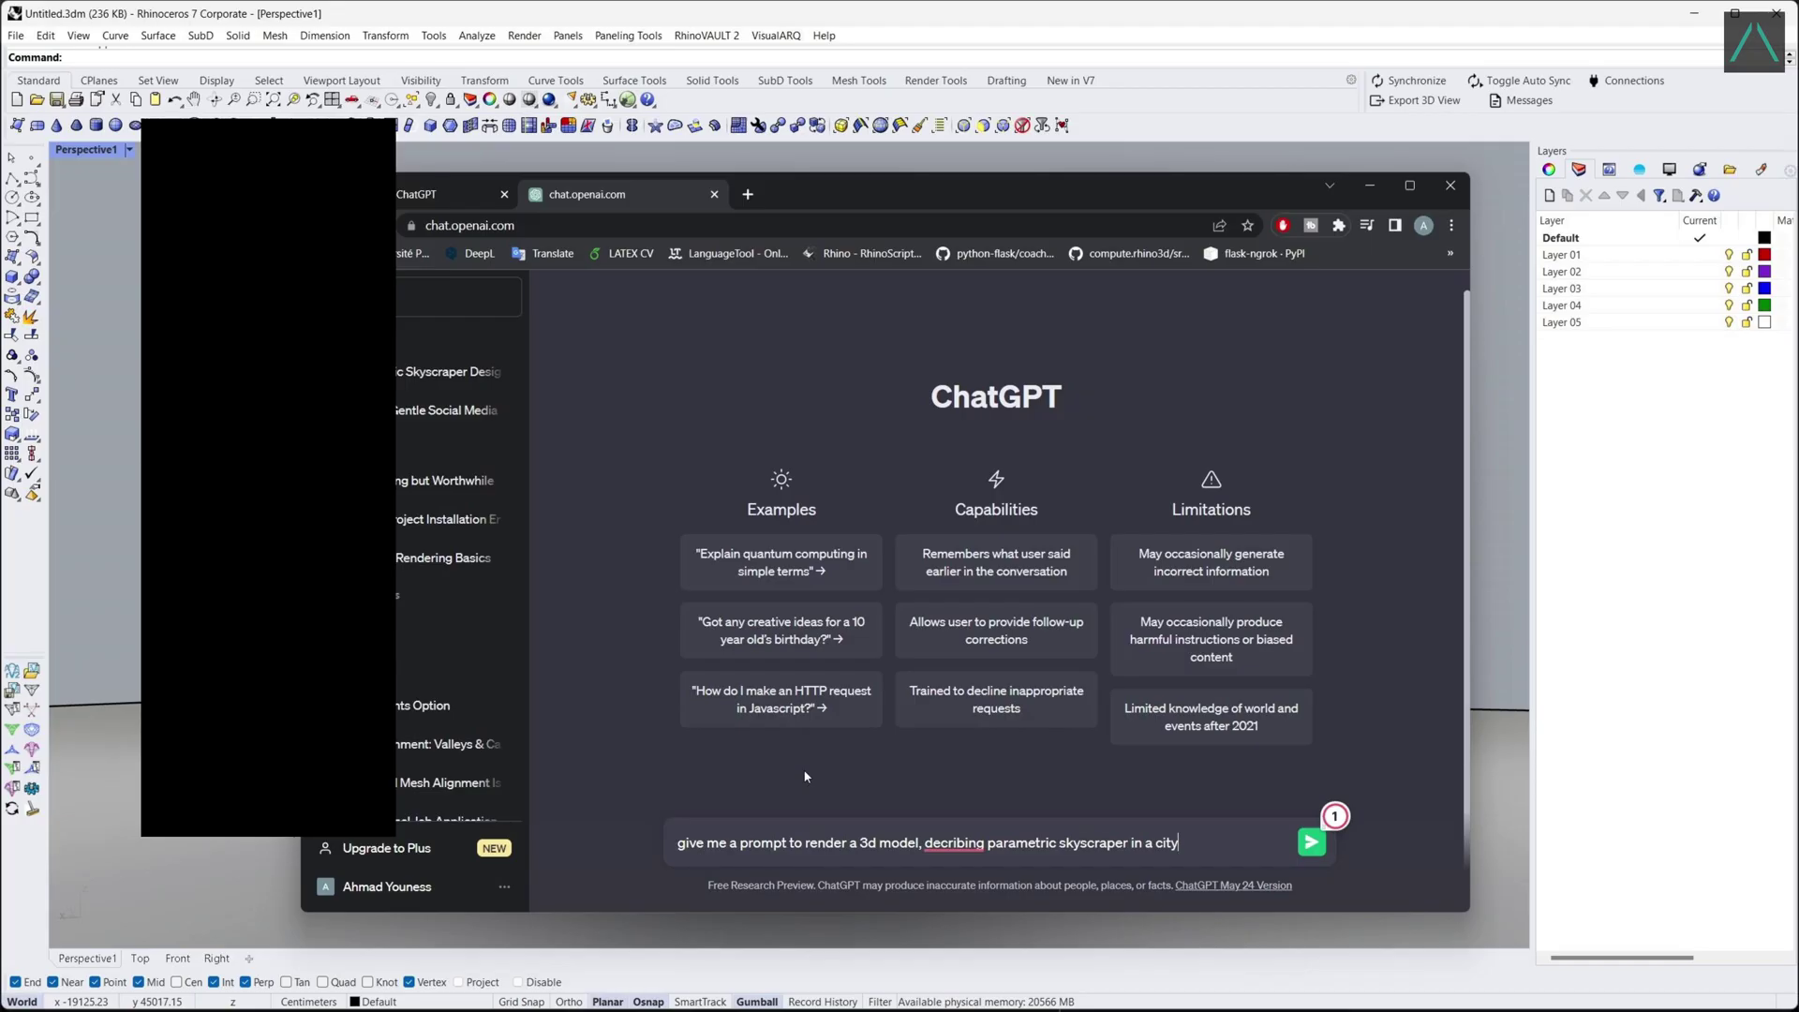
pyautogui.press('Return')
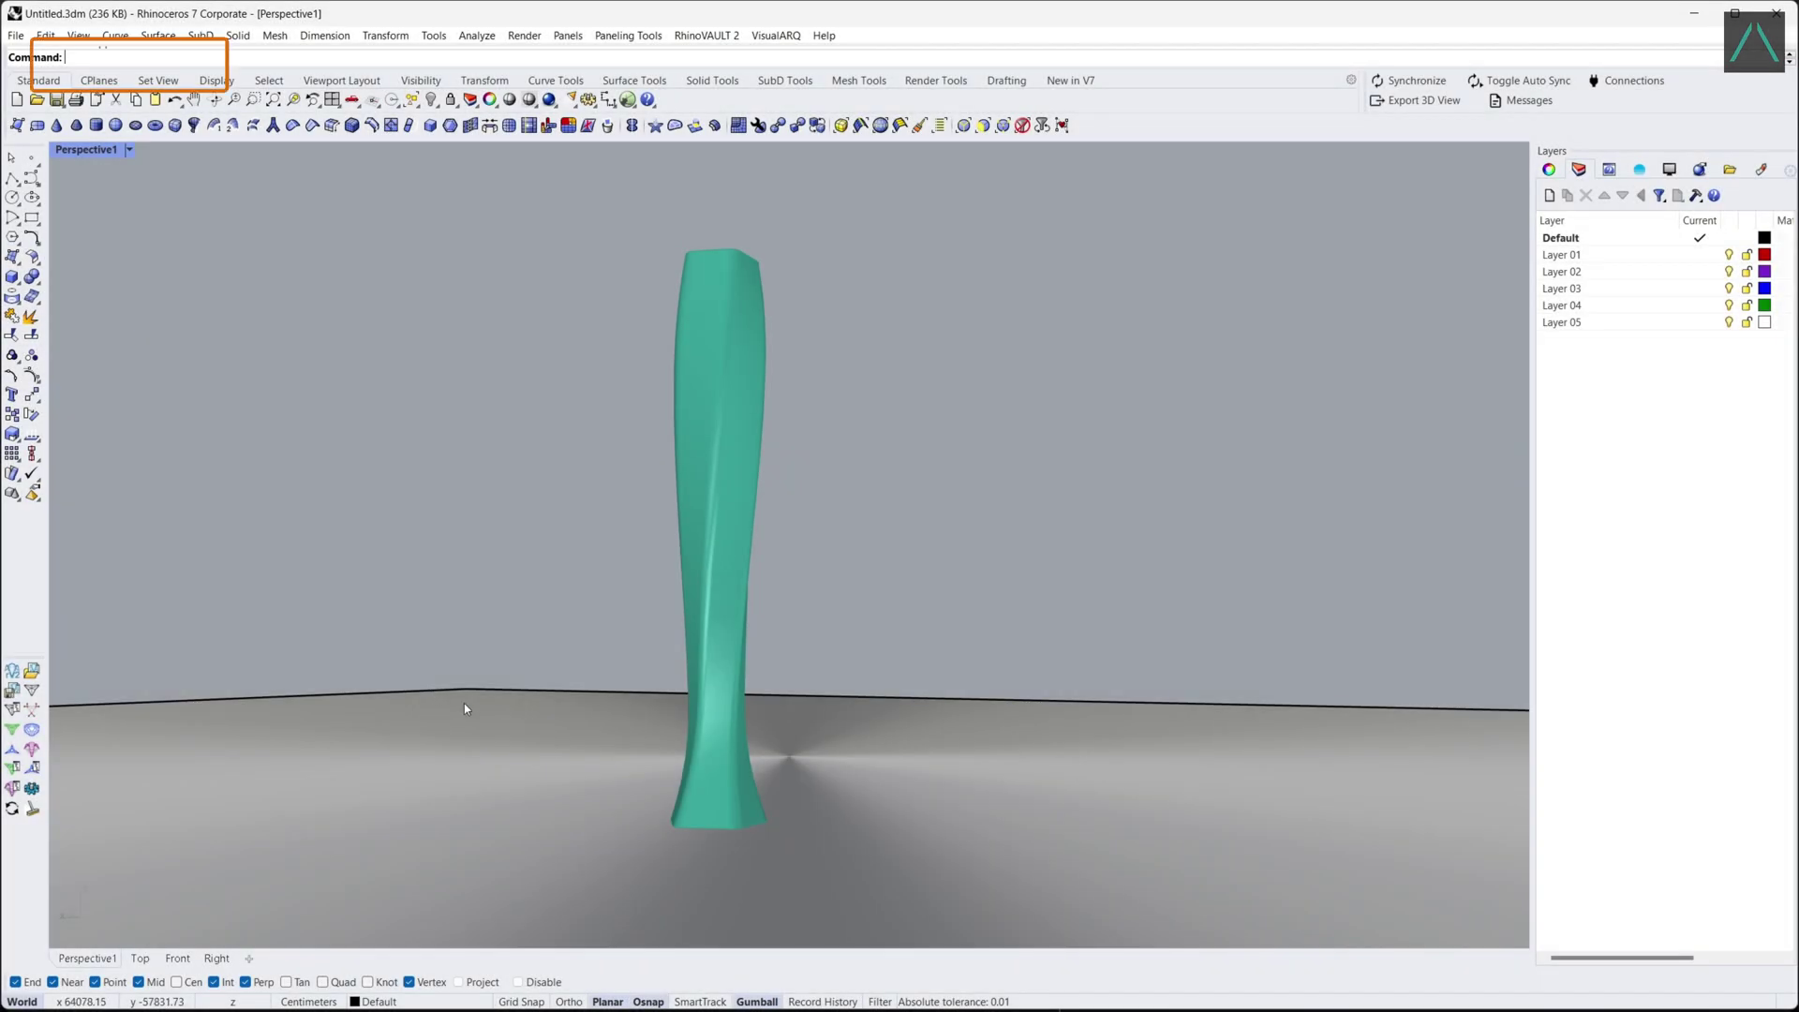
# Switch to Rhino, open Grasshopper and Veras, and place the Veras window clear of the tower in the viewport.
pyautogui.write('Grasshopper')
pyautogui.press('Return')
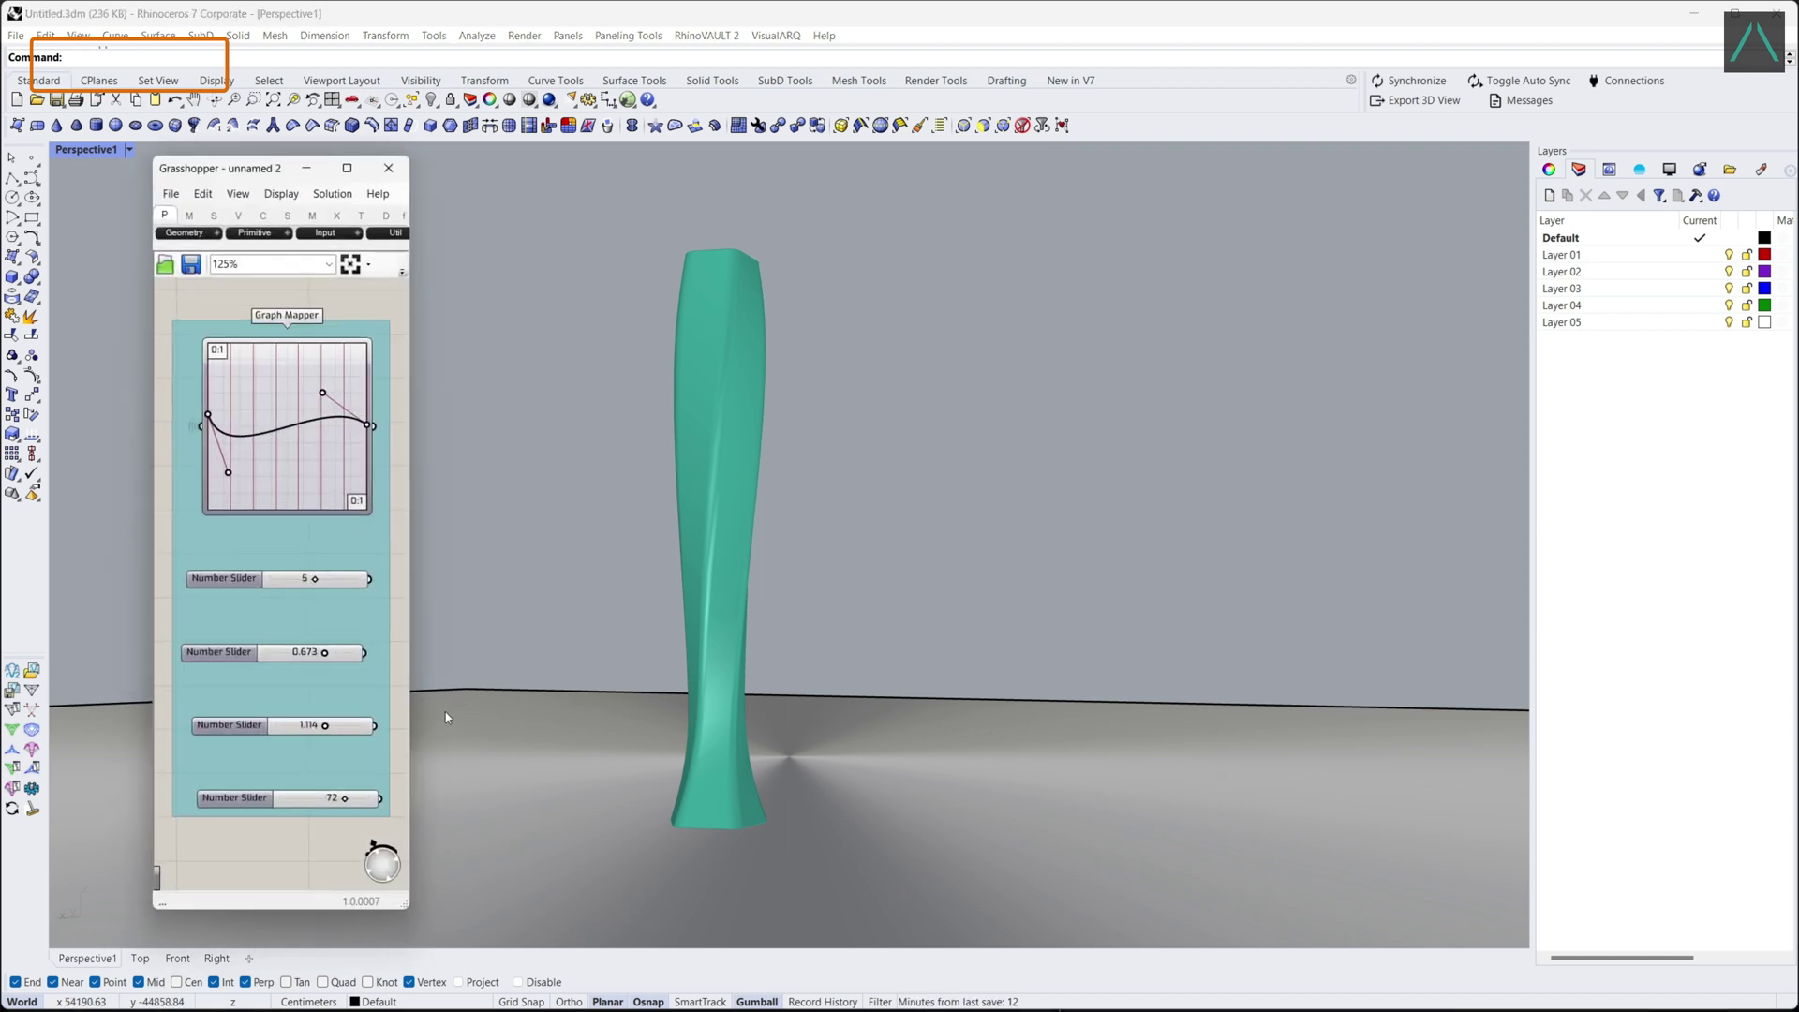
pyautogui.write('Veras')
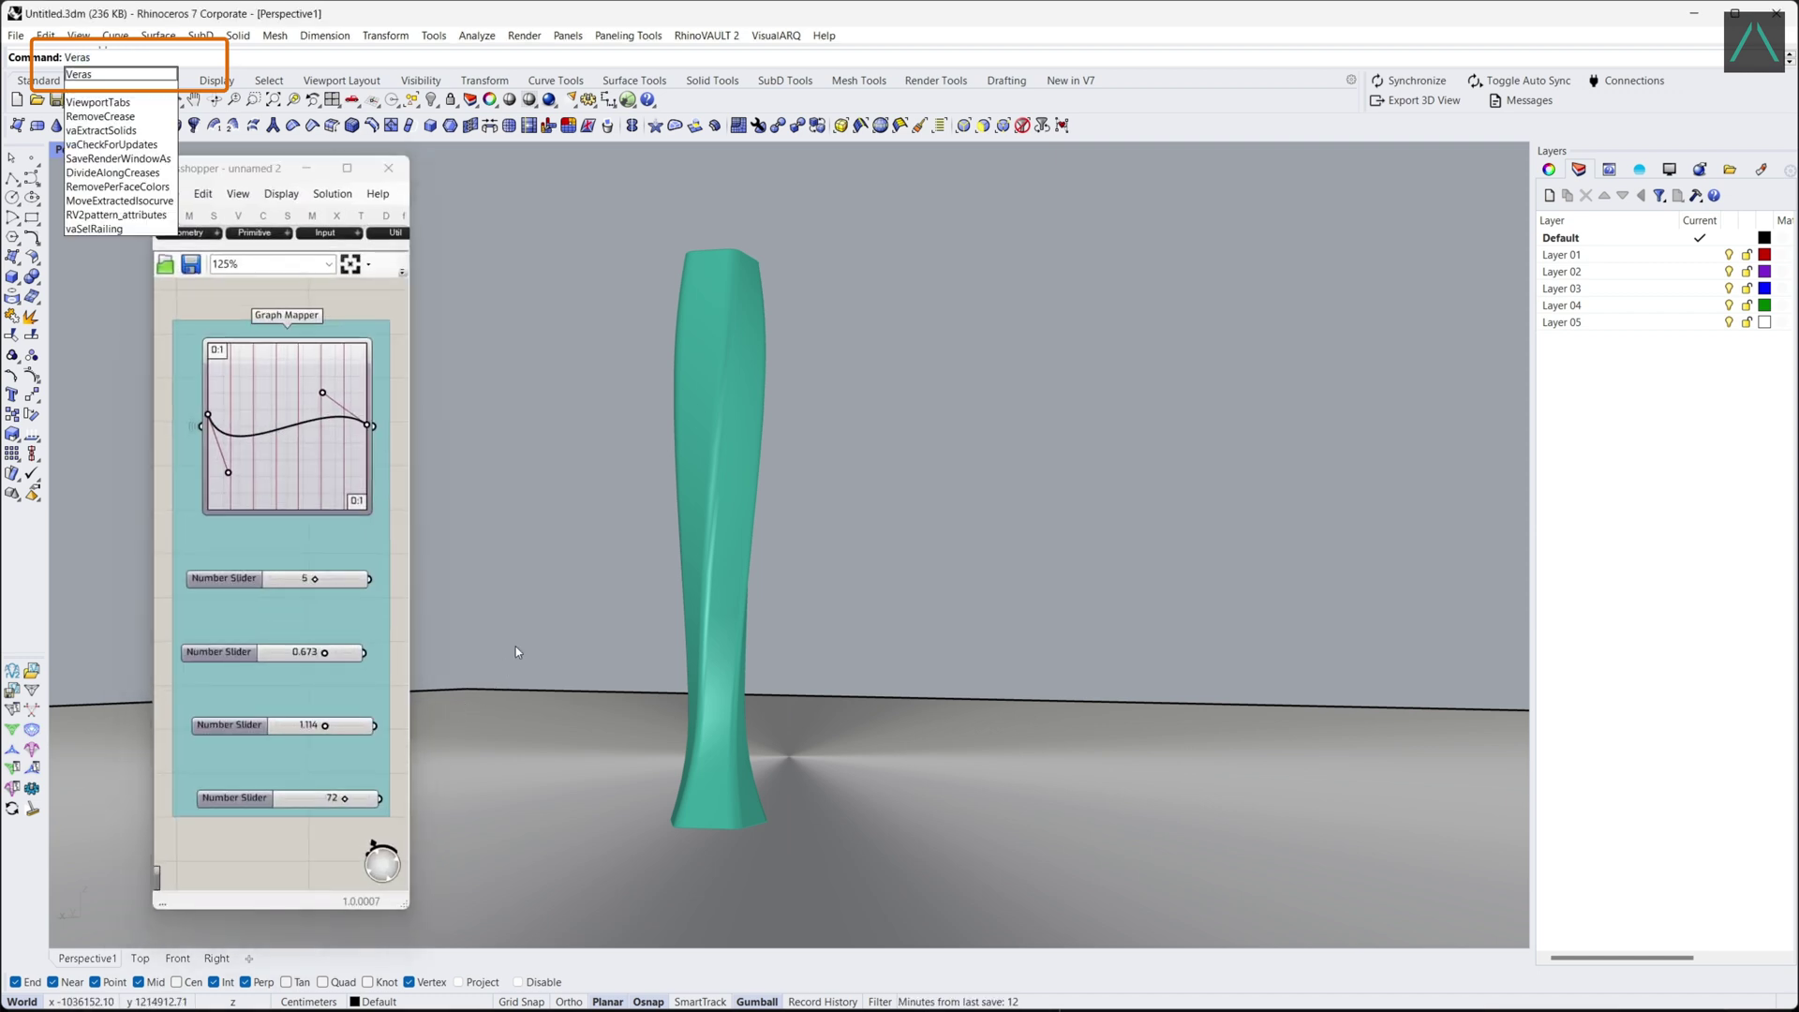
pyautogui.press('Return')
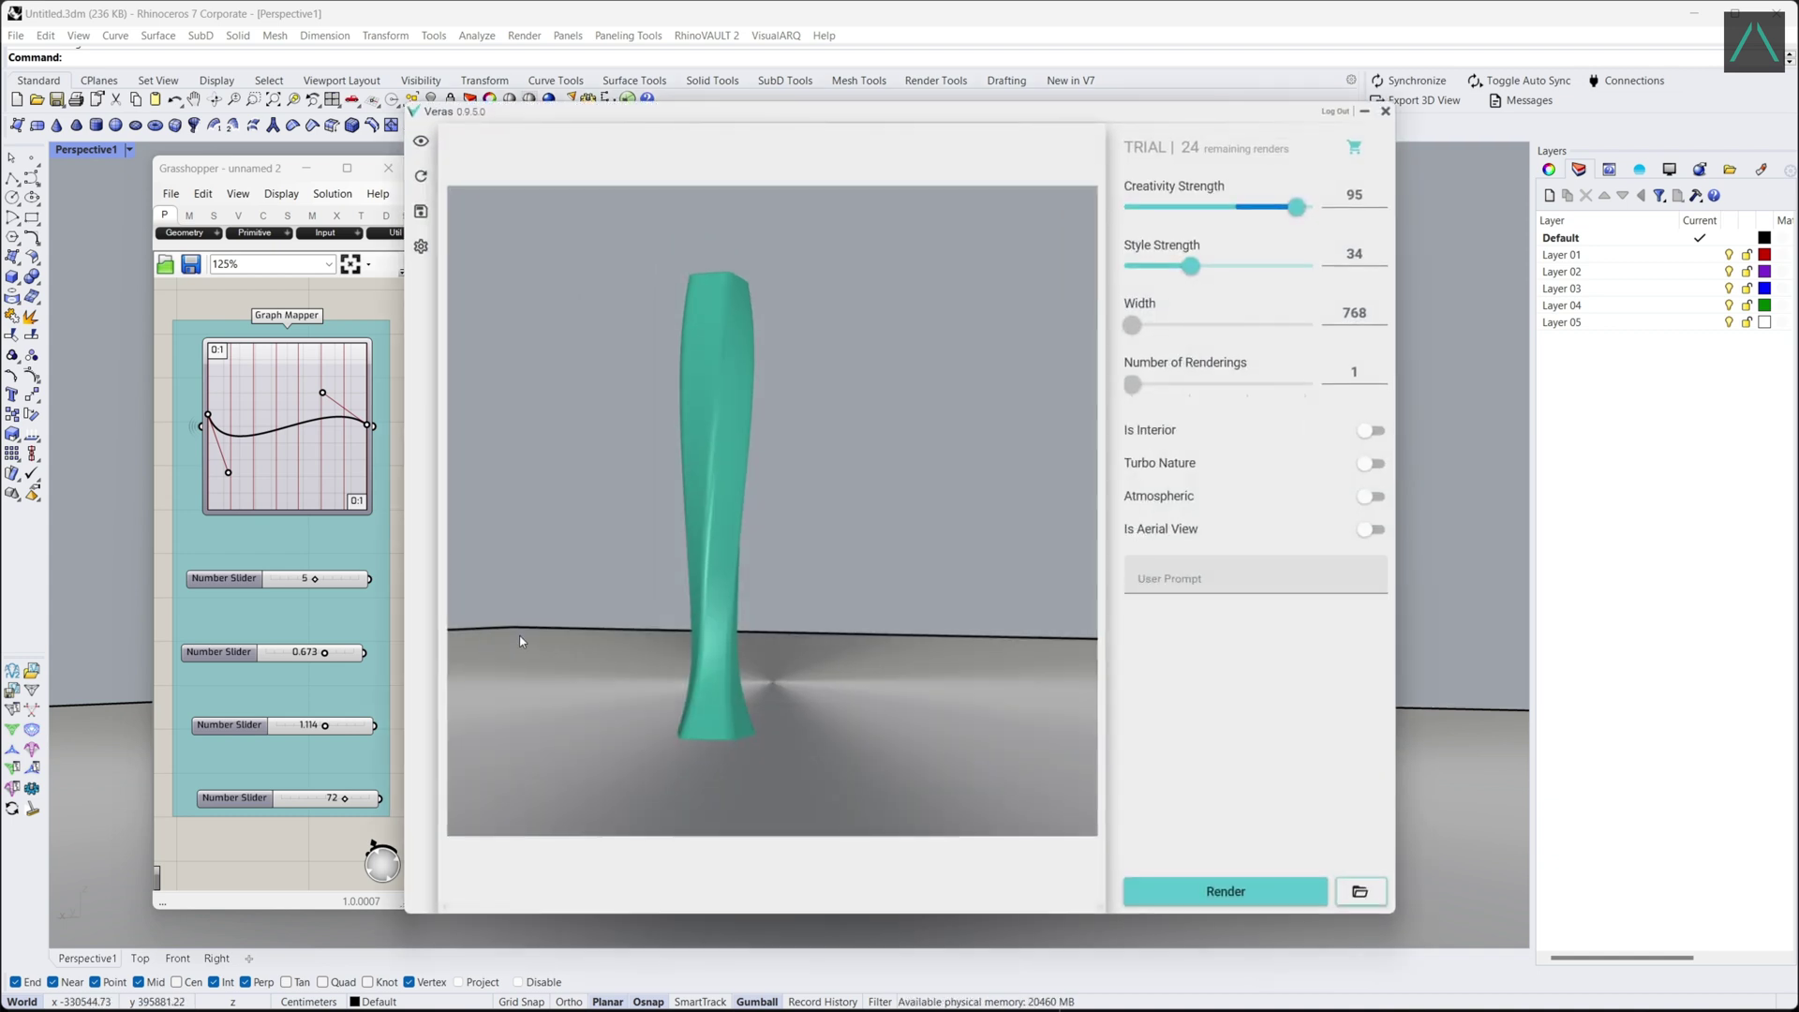
pyautogui.moveTo(666, 117); pyautogui.dragTo(1207, 135)
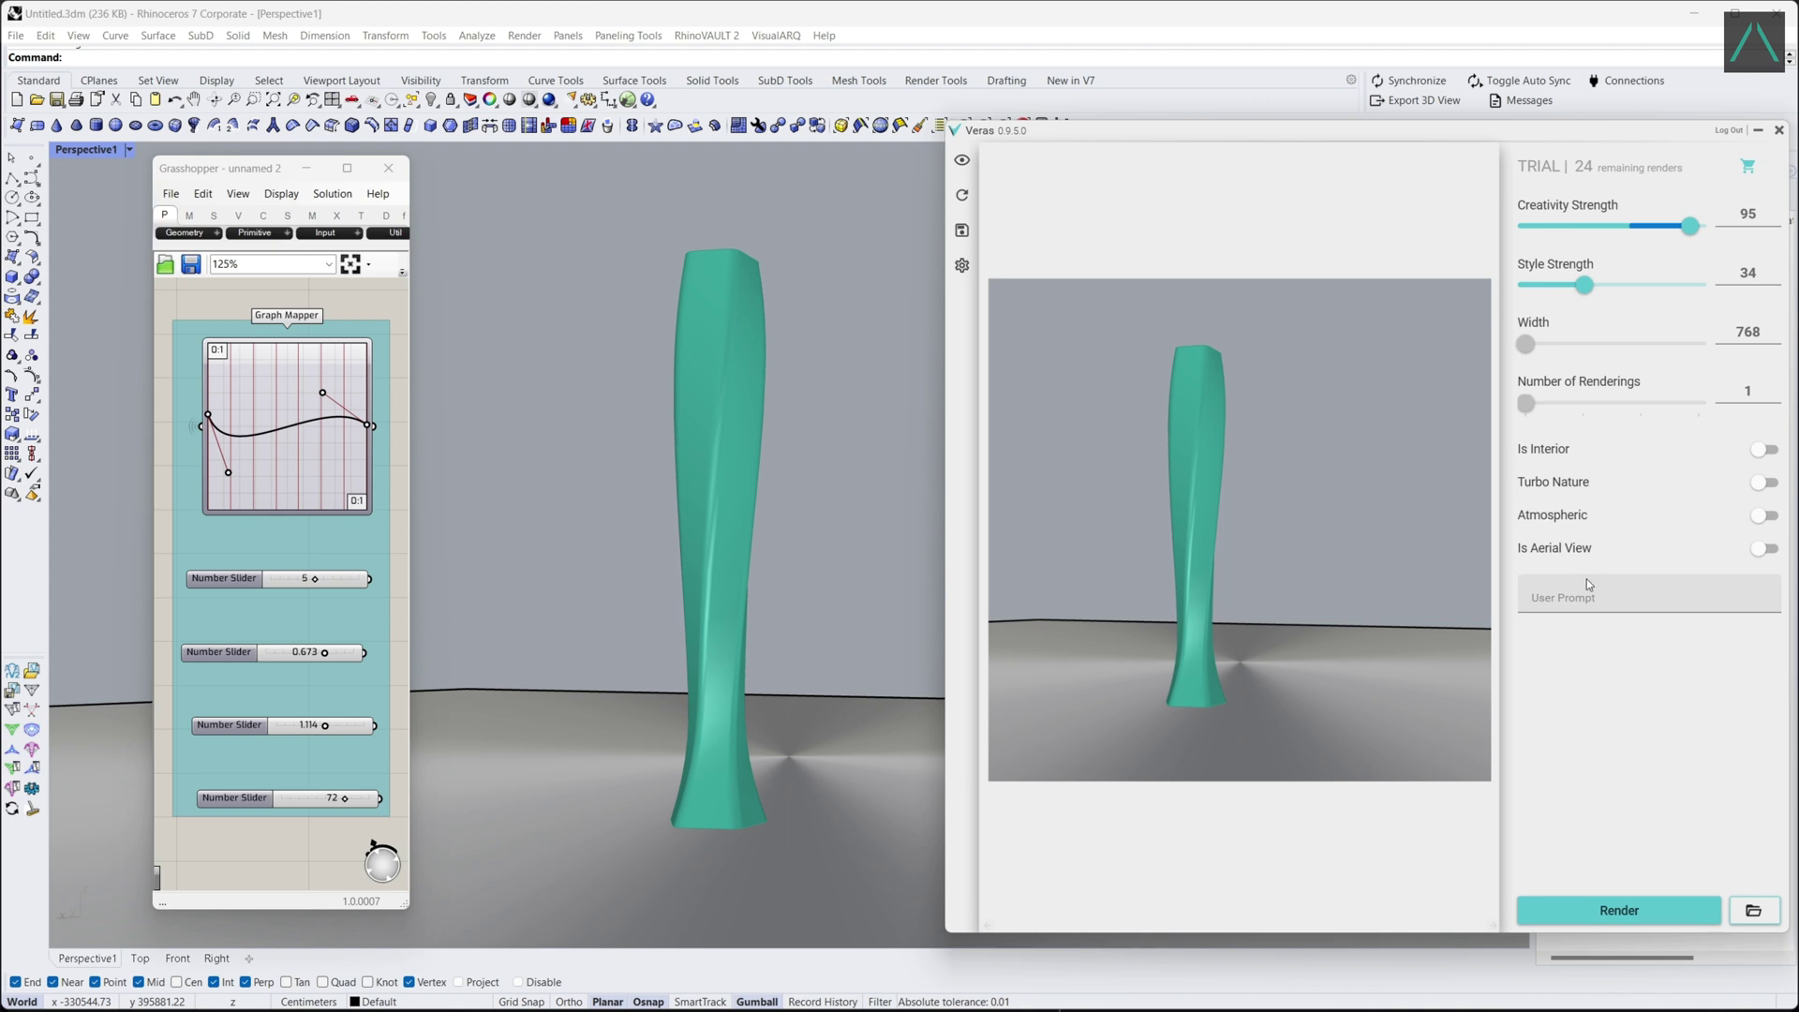
# Render the tower in Veras with Atmospheric and Is Aerial View enabled, using the "Imagine a bustling metropolis in the near future..." VertiScape text as the prompt.
pyautogui.click(1771, 516)
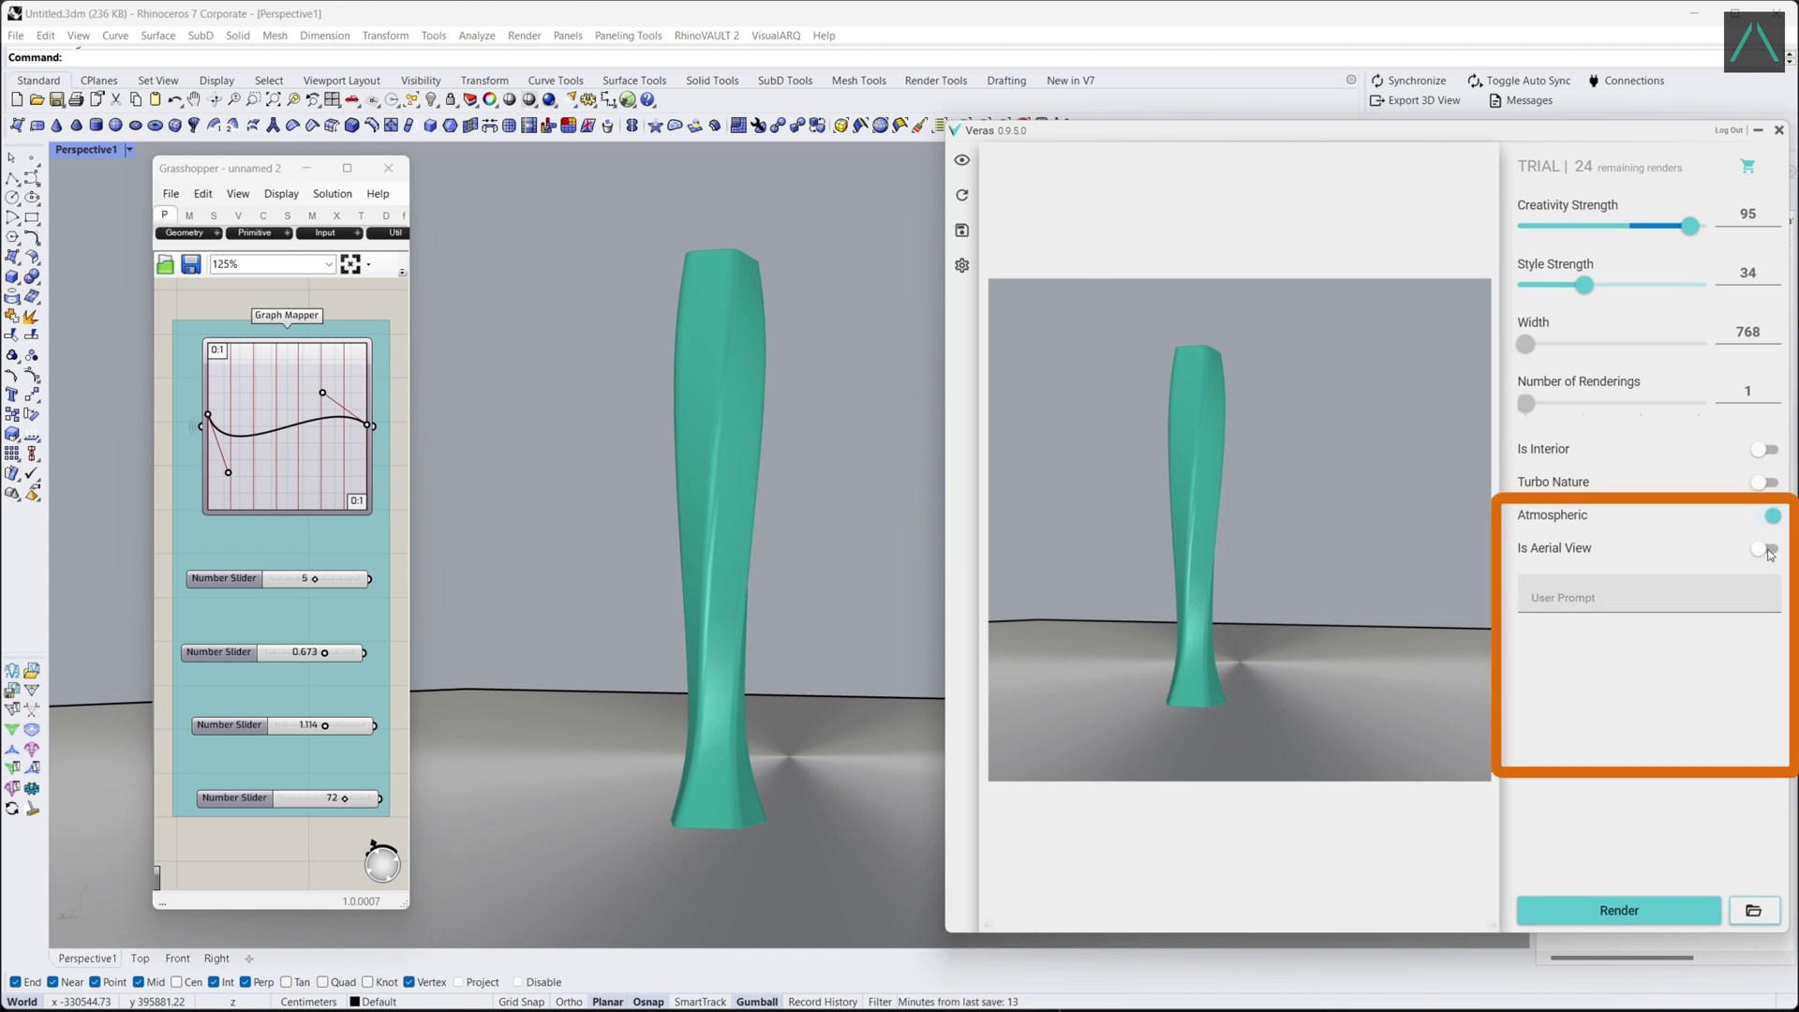
pyautogui.click(1767, 550)
pyautogui.click(1681, 593)
pyautogui.write('Imagine a bustling metropolis in the near future, where cutting-edge architecture meets sustainable urban living. In the heart of this city stands "VertiScape," a visionary parametric skyscraper that embodies the harmonious fusion of technology, nature, and human creativity.')
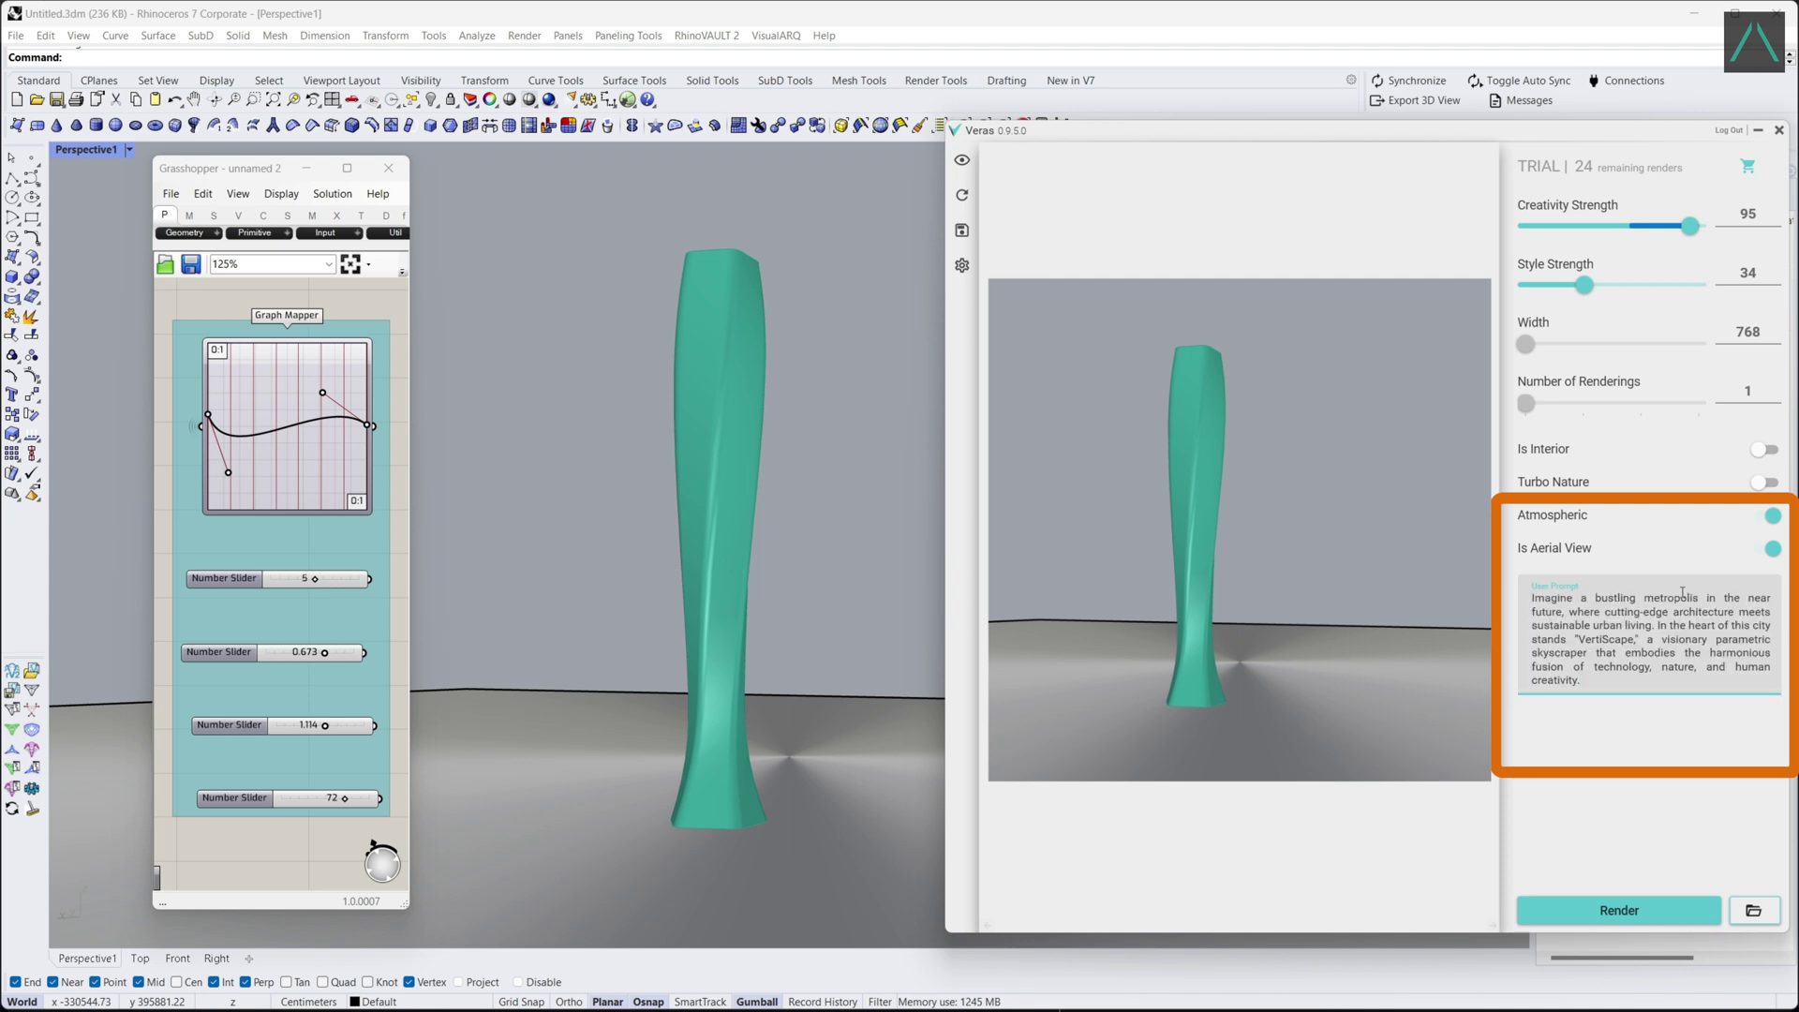
pyautogui.click(1631, 910)
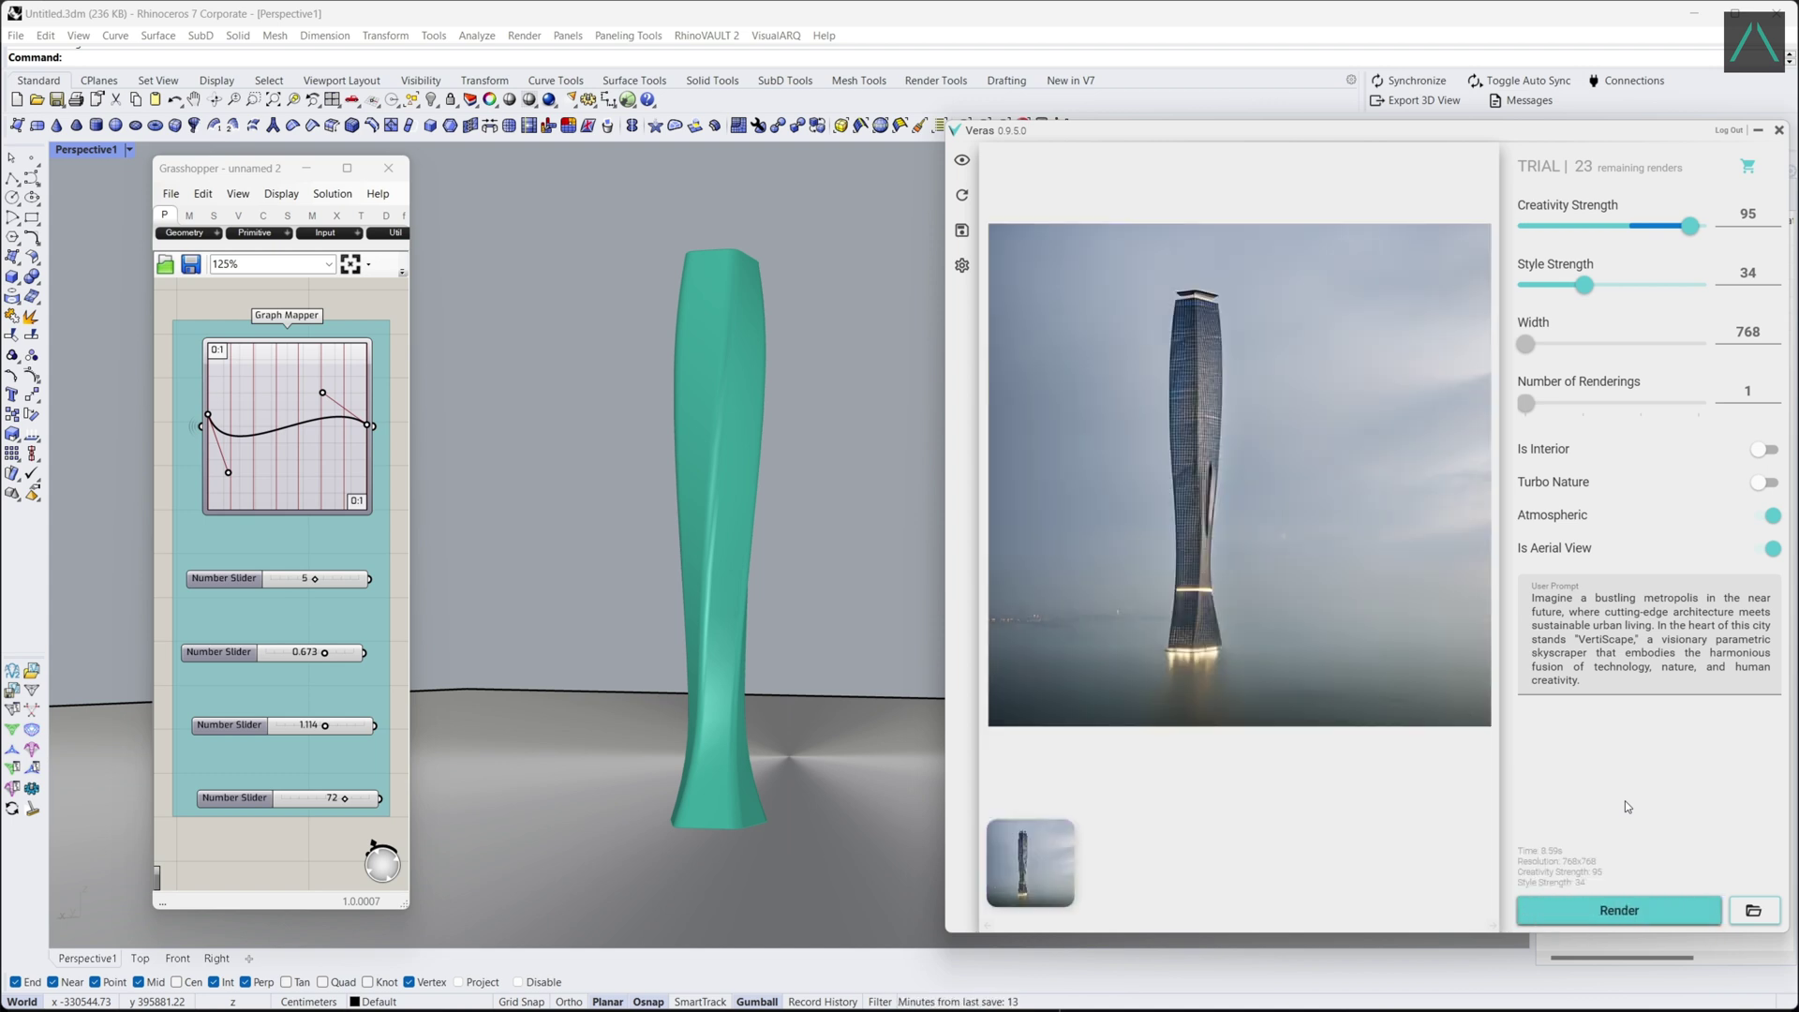
# Set the base polygon's segment count to 3, reshape the Graph Mapper curve to peak early and dip past its middle, and render the tower.
pyautogui.moveTo(315, 578); pyautogui.dragTo(294, 583)
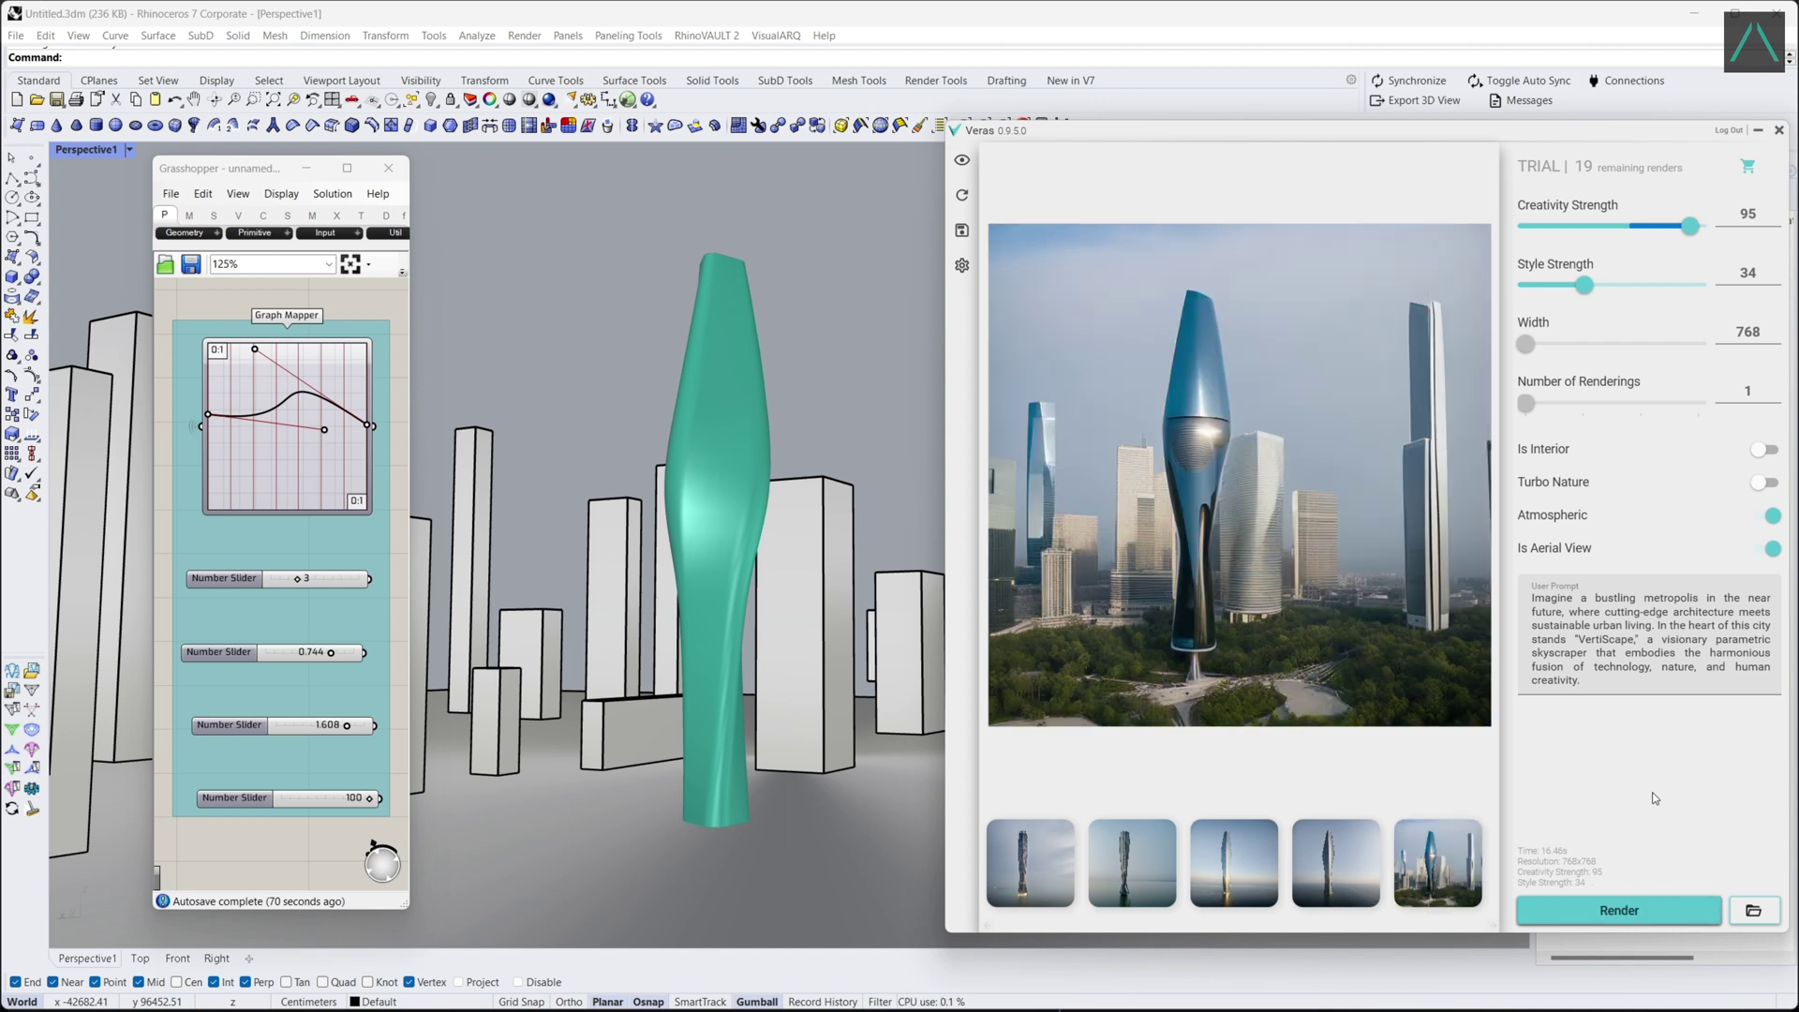
pyautogui.moveTo(297, 579)
pyautogui.mouseDown()
pyautogui.moveTo(314, 583)
pyautogui.moveTo(298, 580)
pyautogui.mouseUp()
pyautogui.moveTo(324, 429); pyautogui.dragTo(274, 488)
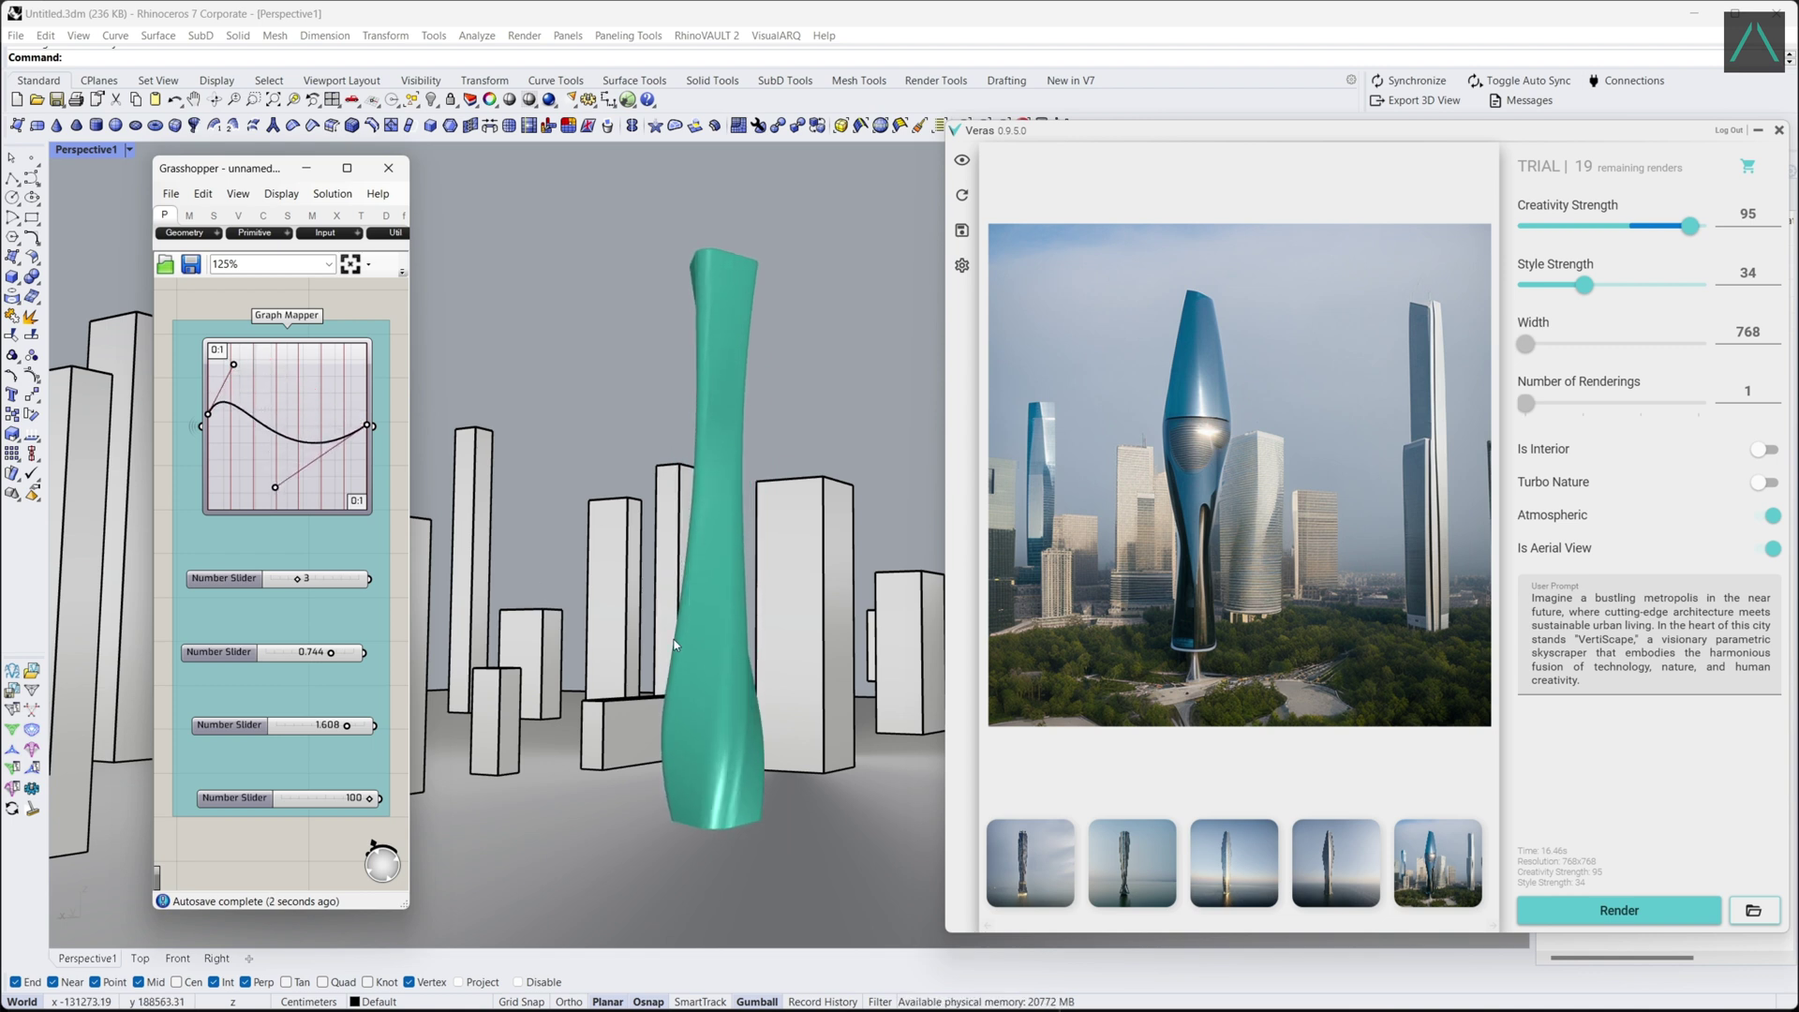
pyautogui.click(1651, 912)
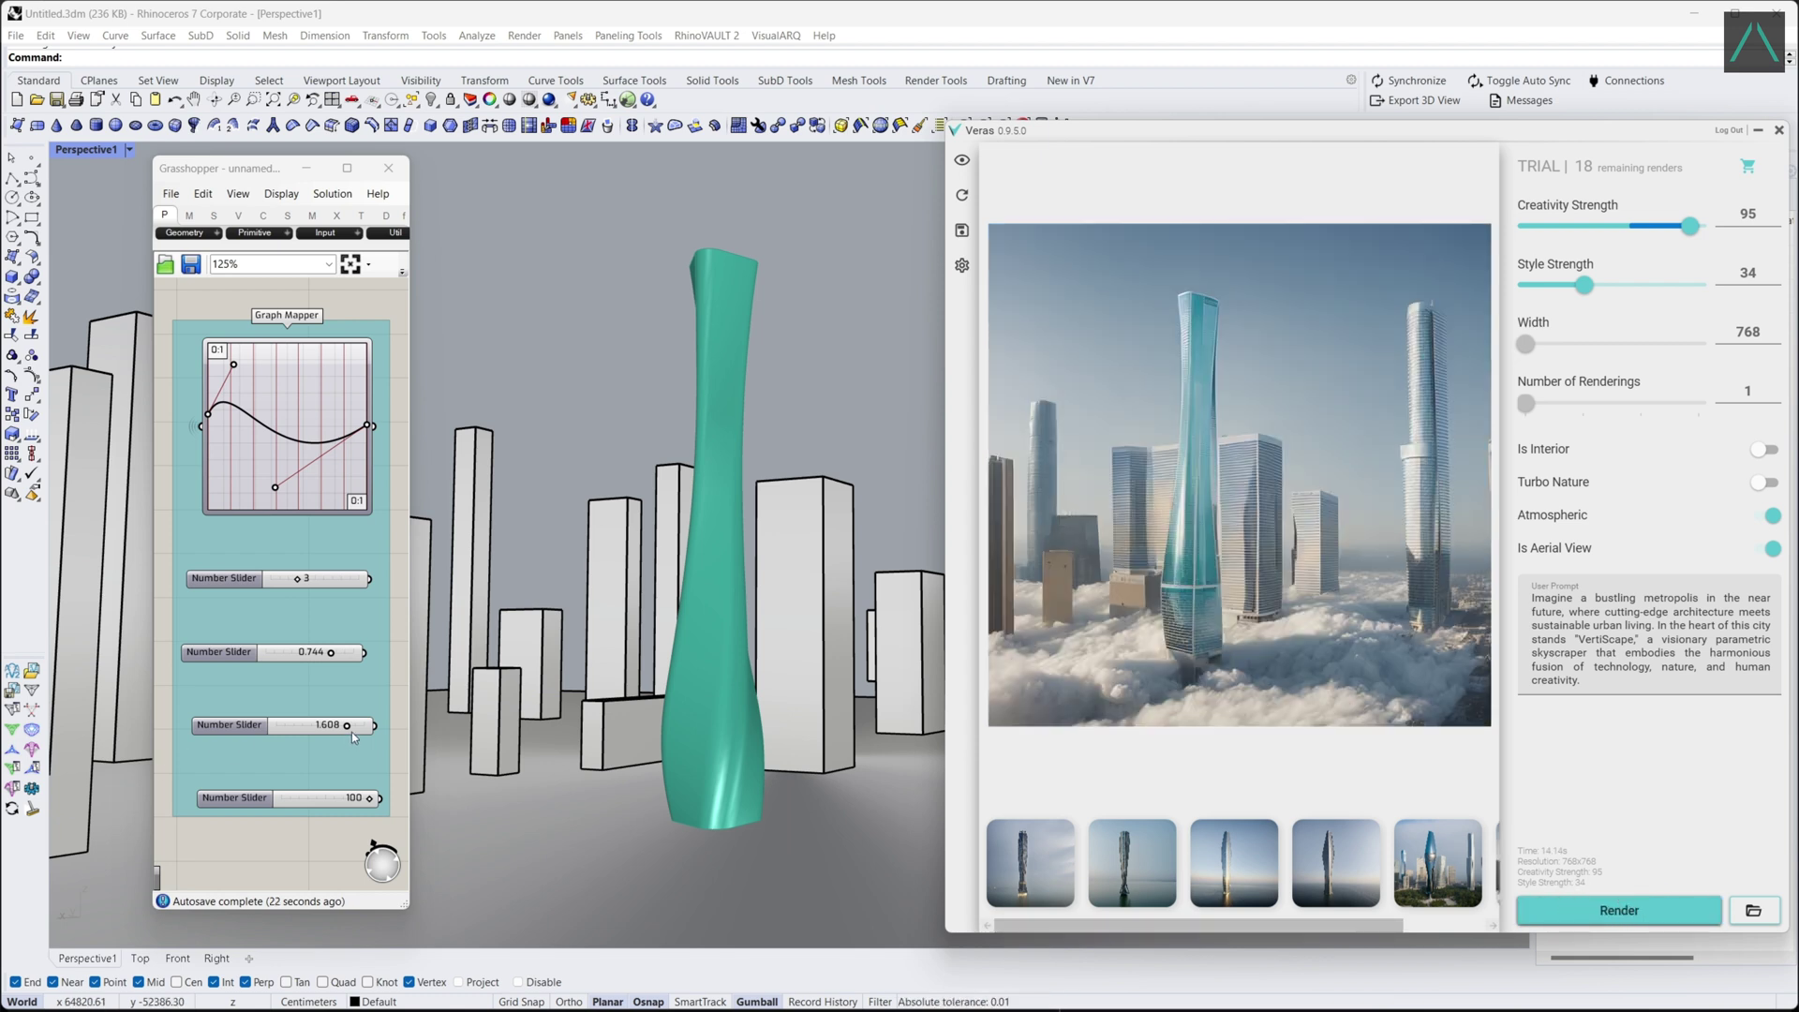
# Set the second number slider to 1.000, the third to 0.462 and the fourth to 58, and render the slimmer tower.
pyautogui.moveTo(347, 725); pyautogui.dragTo(296, 726)
pyautogui.moveTo(331, 652); pyautogui.dragTo(354, 654)
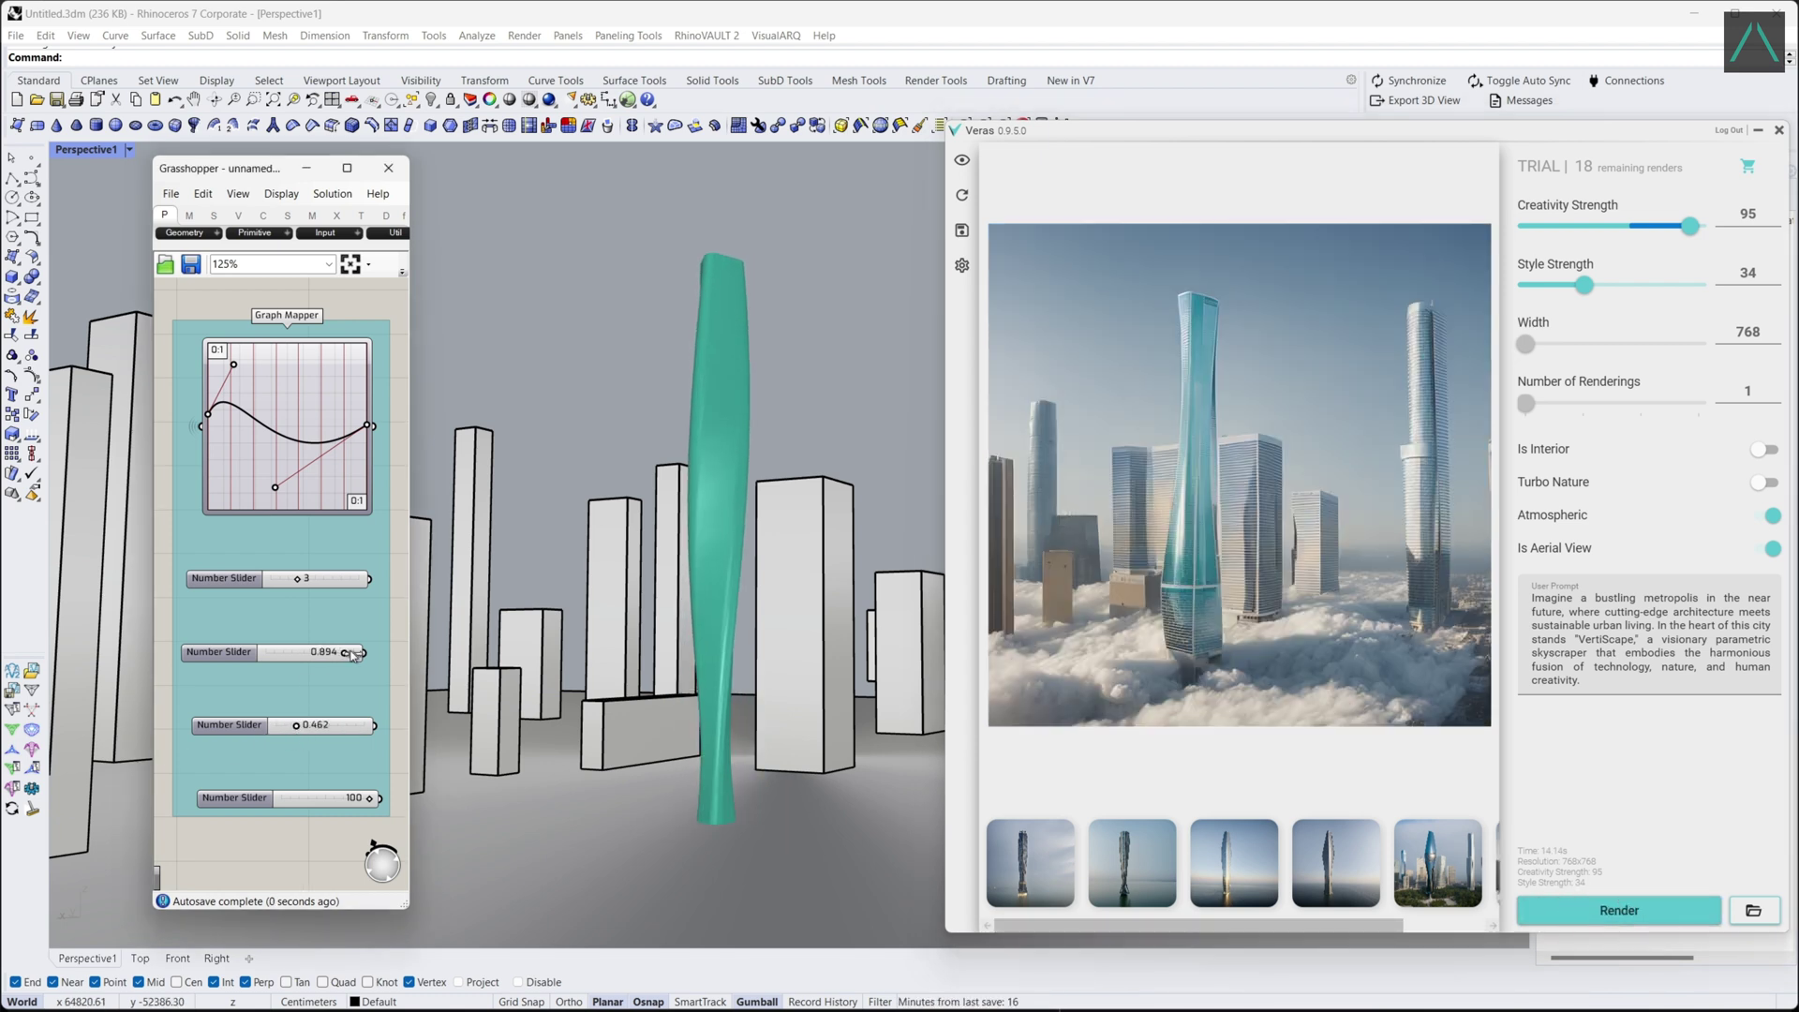
pyautogui.moveTo(370, 798); pyautogui.dragTo(333, 798)
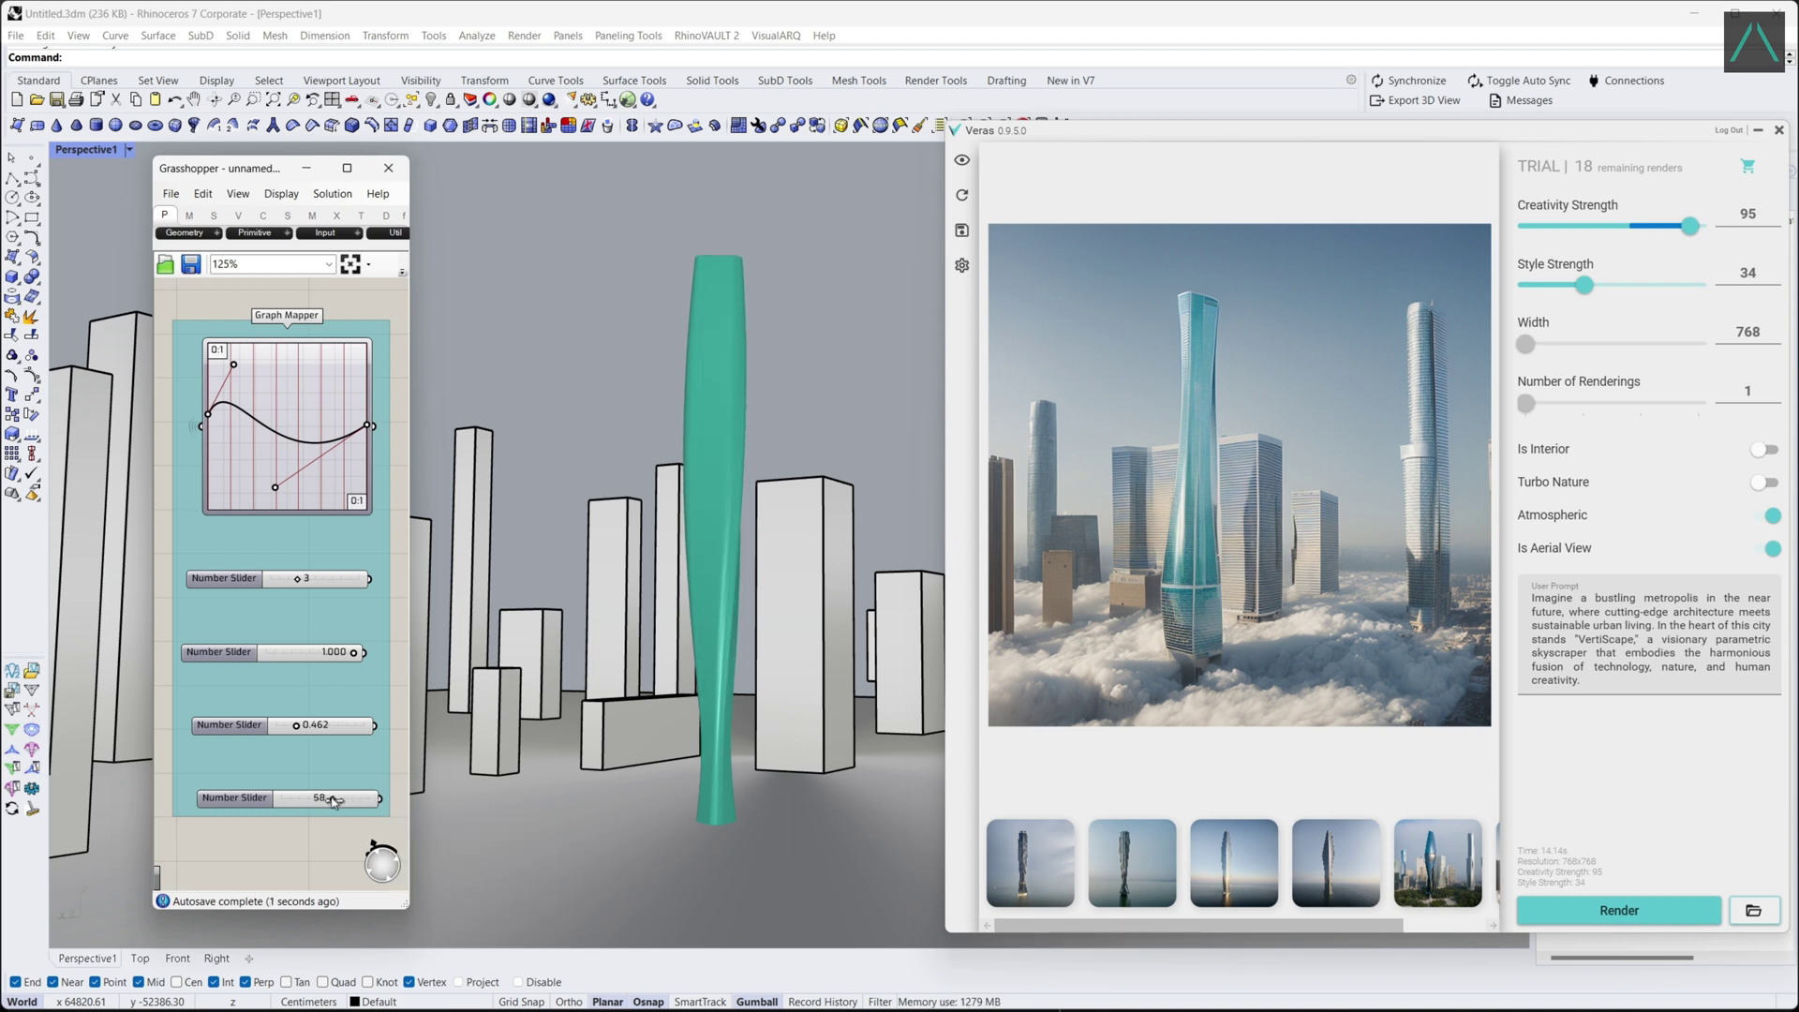
pyautogui.click(1649, 910)
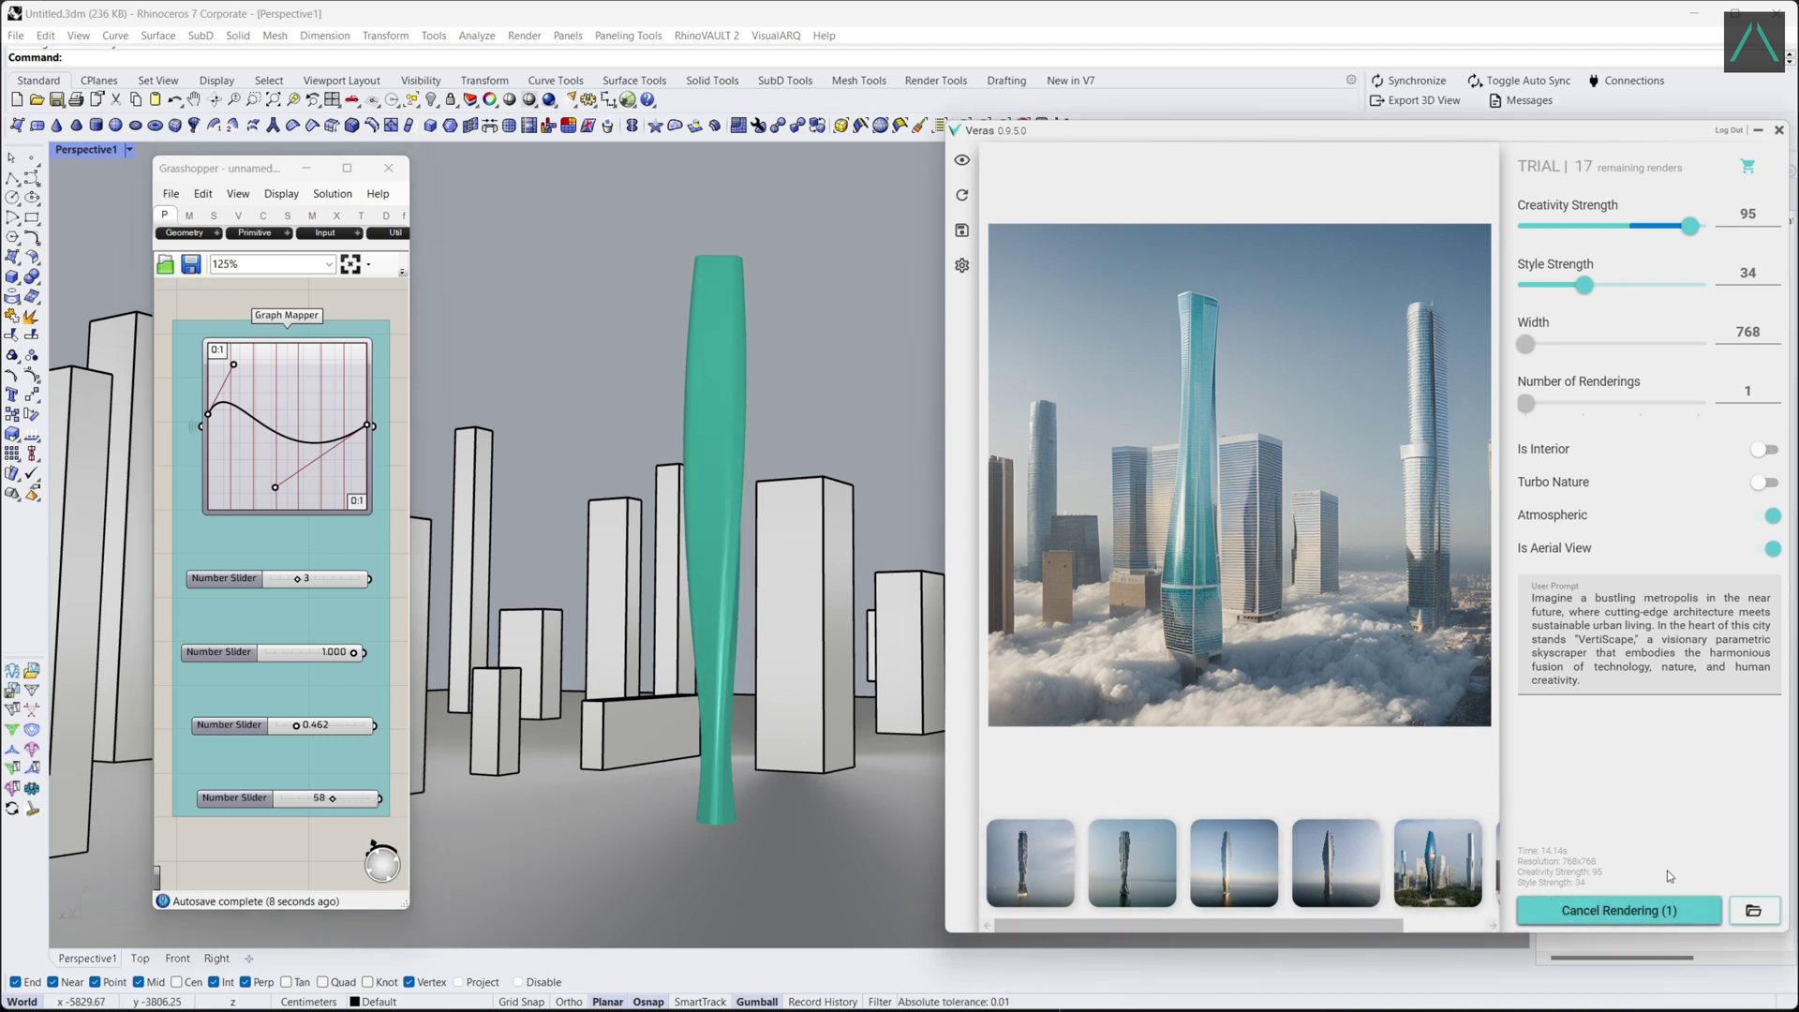
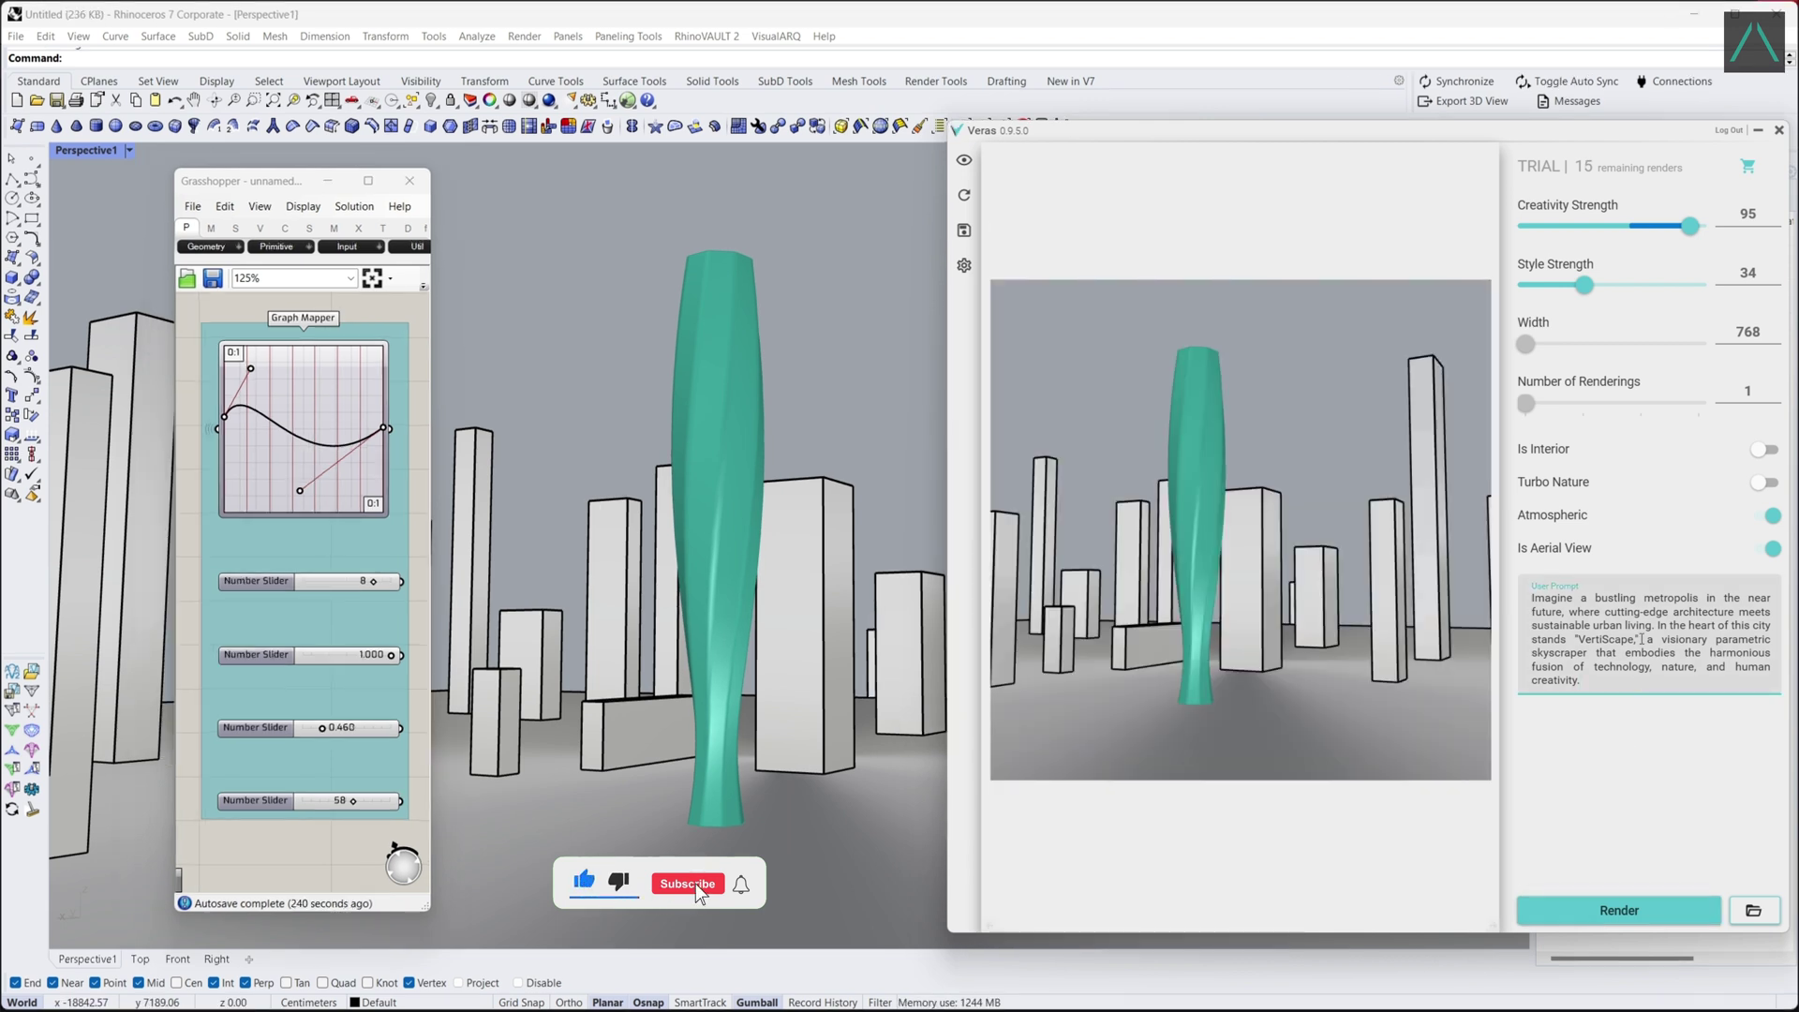
# Remove the words stands "VertiScape," from the Veras user prompt.
pyautogui.click(1650, 639)
pyautogui.press('BackSpace')
pyautogui.press('BackSpace')
pyautogui.press('BackSpace')
pyautogui.press('BackSpace')
pyautogui.press('BackSpace')
pyautogui.press('BackSpace')
pyautogui.press('BackSpace')
pyautogui.press('BackSpace')
pyautogui.press('BackSpace')
pyautogui.press('BackSpace')
pyautogui.press('BackSpace')
pyautogui.press('BackSpace')
pyautogui.press('BackSpace')
pyautogui.press('BackSpace')
pyautogui.press('BackSpace')
pyautogui.press('BackSpace')
pyautogui.press('BackSpace')
pyautogui.press('BackSpace')
pyautogui.press('BackSpace')
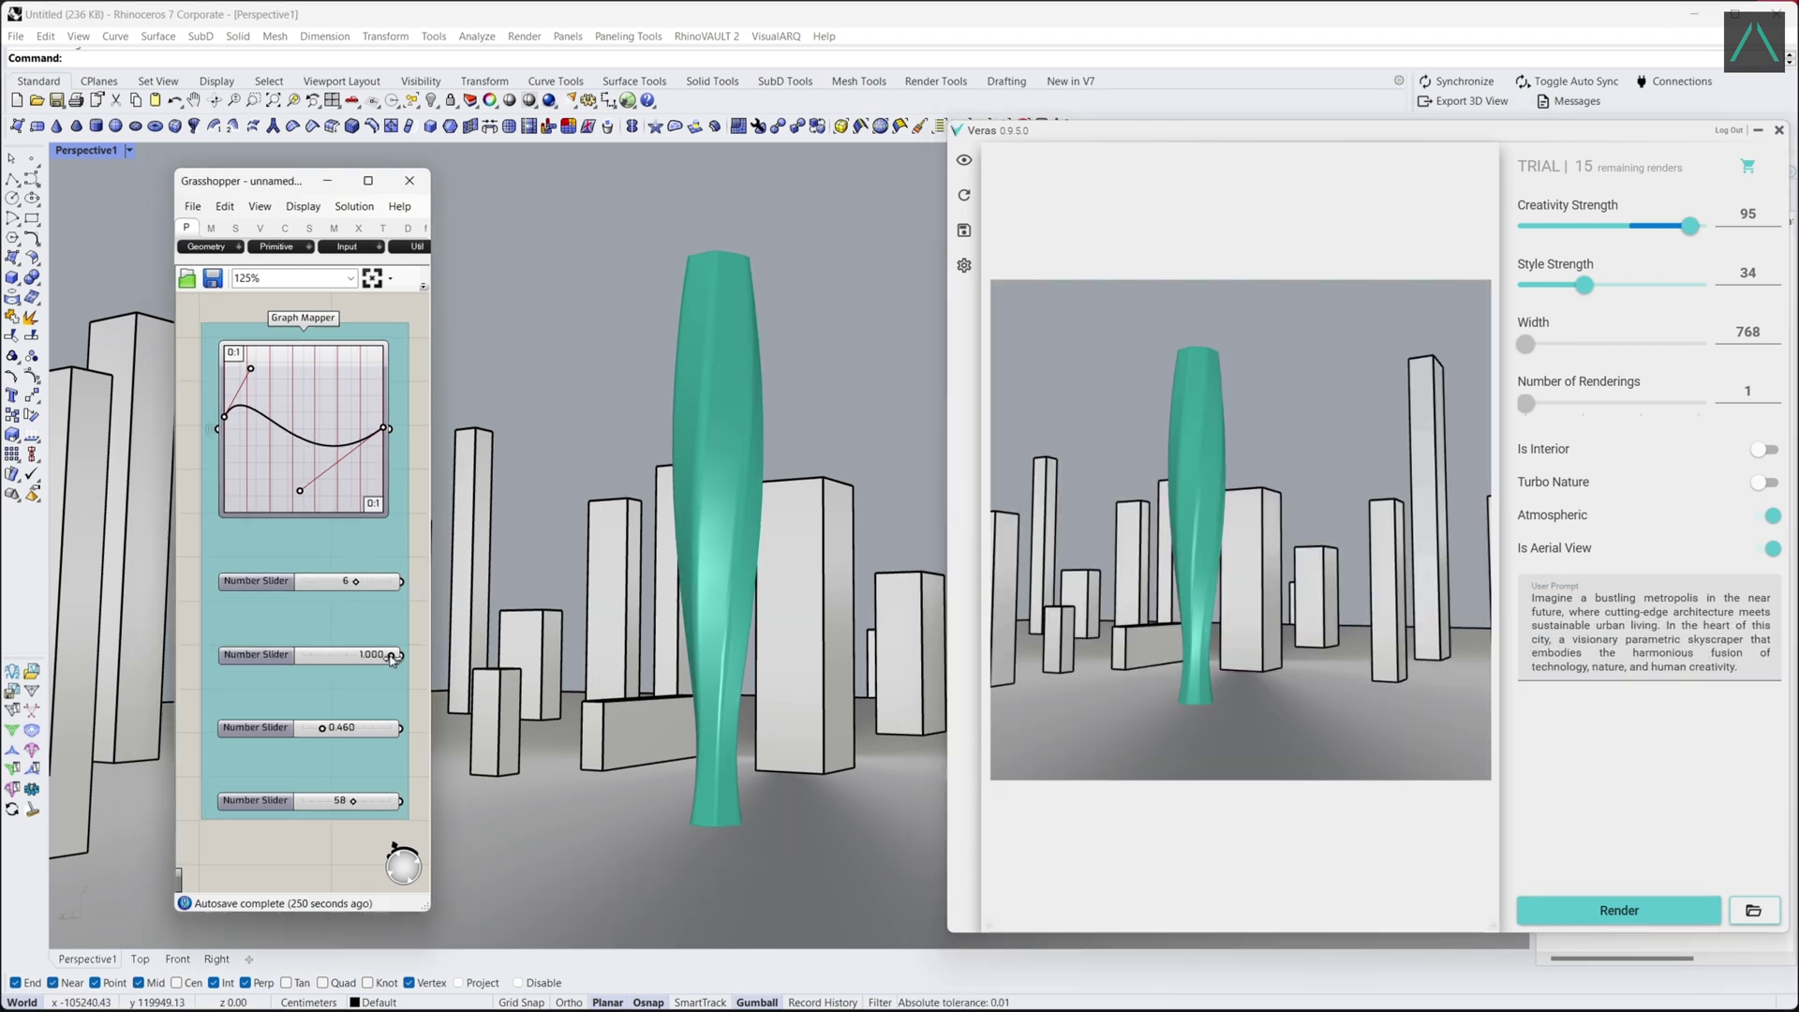
# Reshape the Graph Mapper curve to dip early and peak late, set the second slider to 1.000 and the third to 0.555, and render.
pyautogui.moveTo(323, 728); pyautogui.dragTo(337, 731)
pyautogui.moveTo(300, 491)
pyautogui.mouseDown()
pyautogui.moveTo(318, 346)
pyautogui.moveTo(319, 494)
pyautogui.mouseUp()
pyautogui.moveTo(374, 655); pyautogui.dragTo(420, 660)
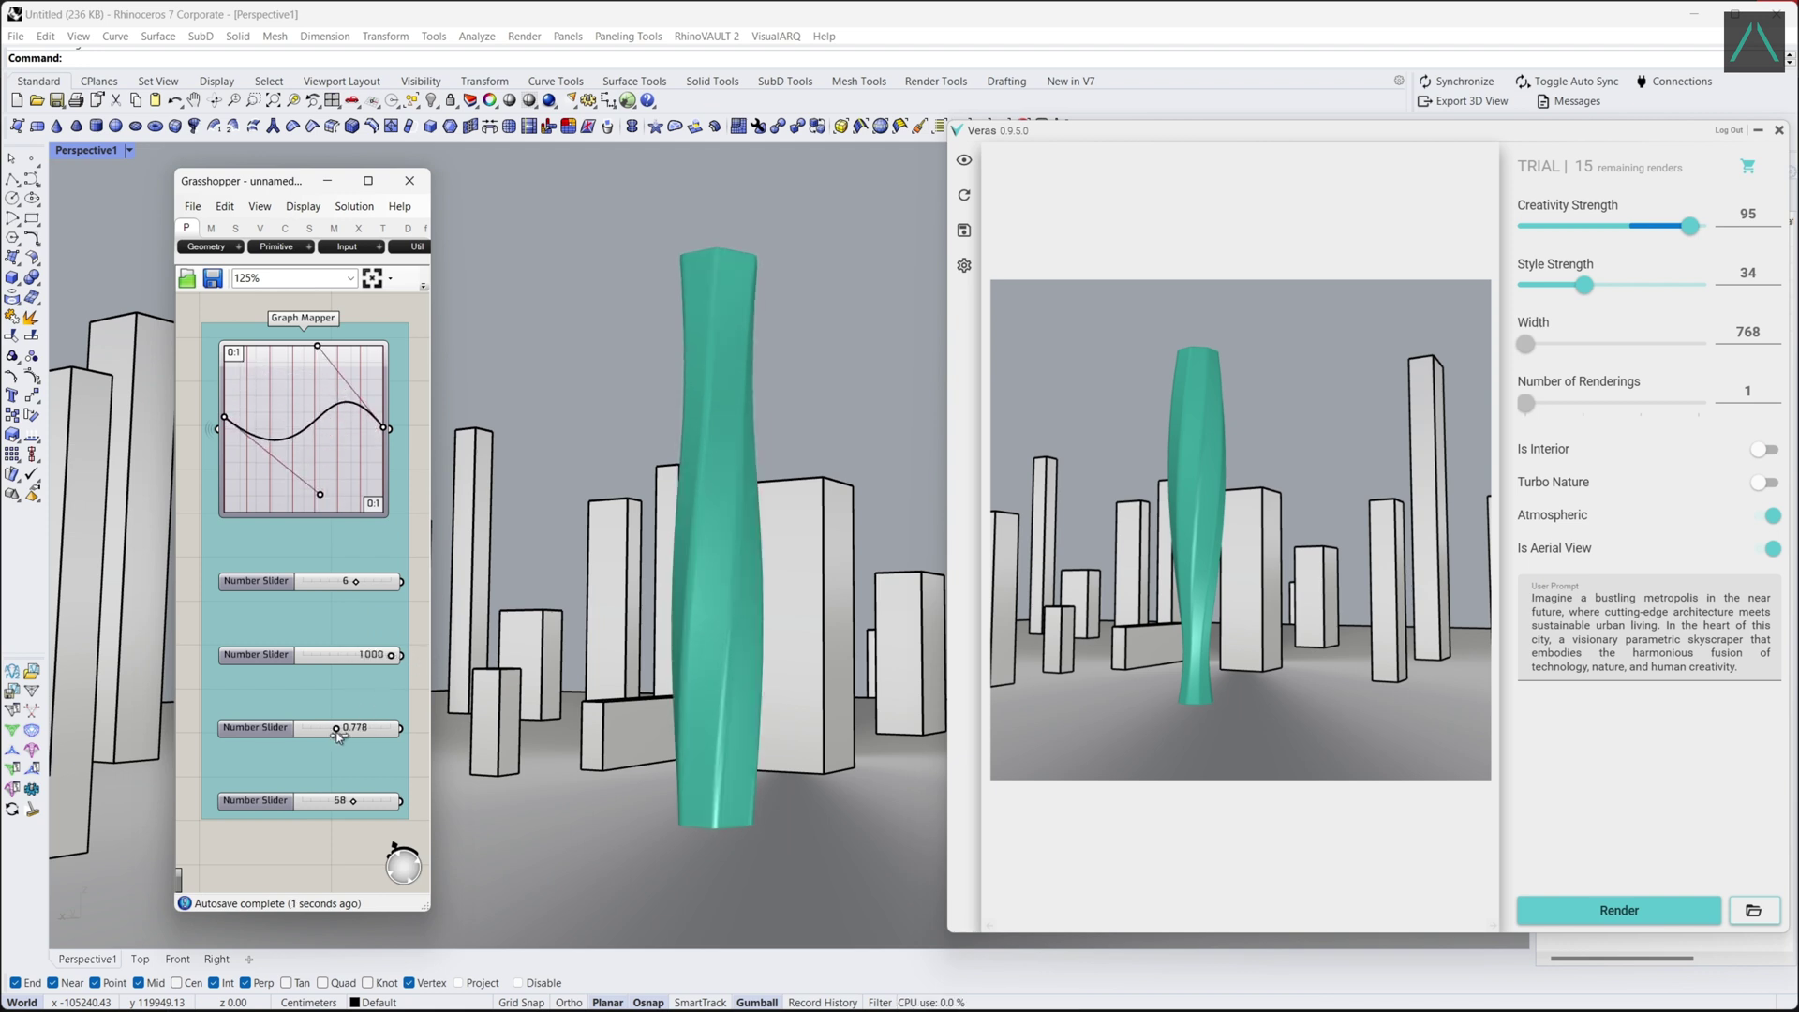
pyautogui.moveTo(336, 729); pyautogui.dragTo(326, 729)
pyautogui.click(1583, 910)
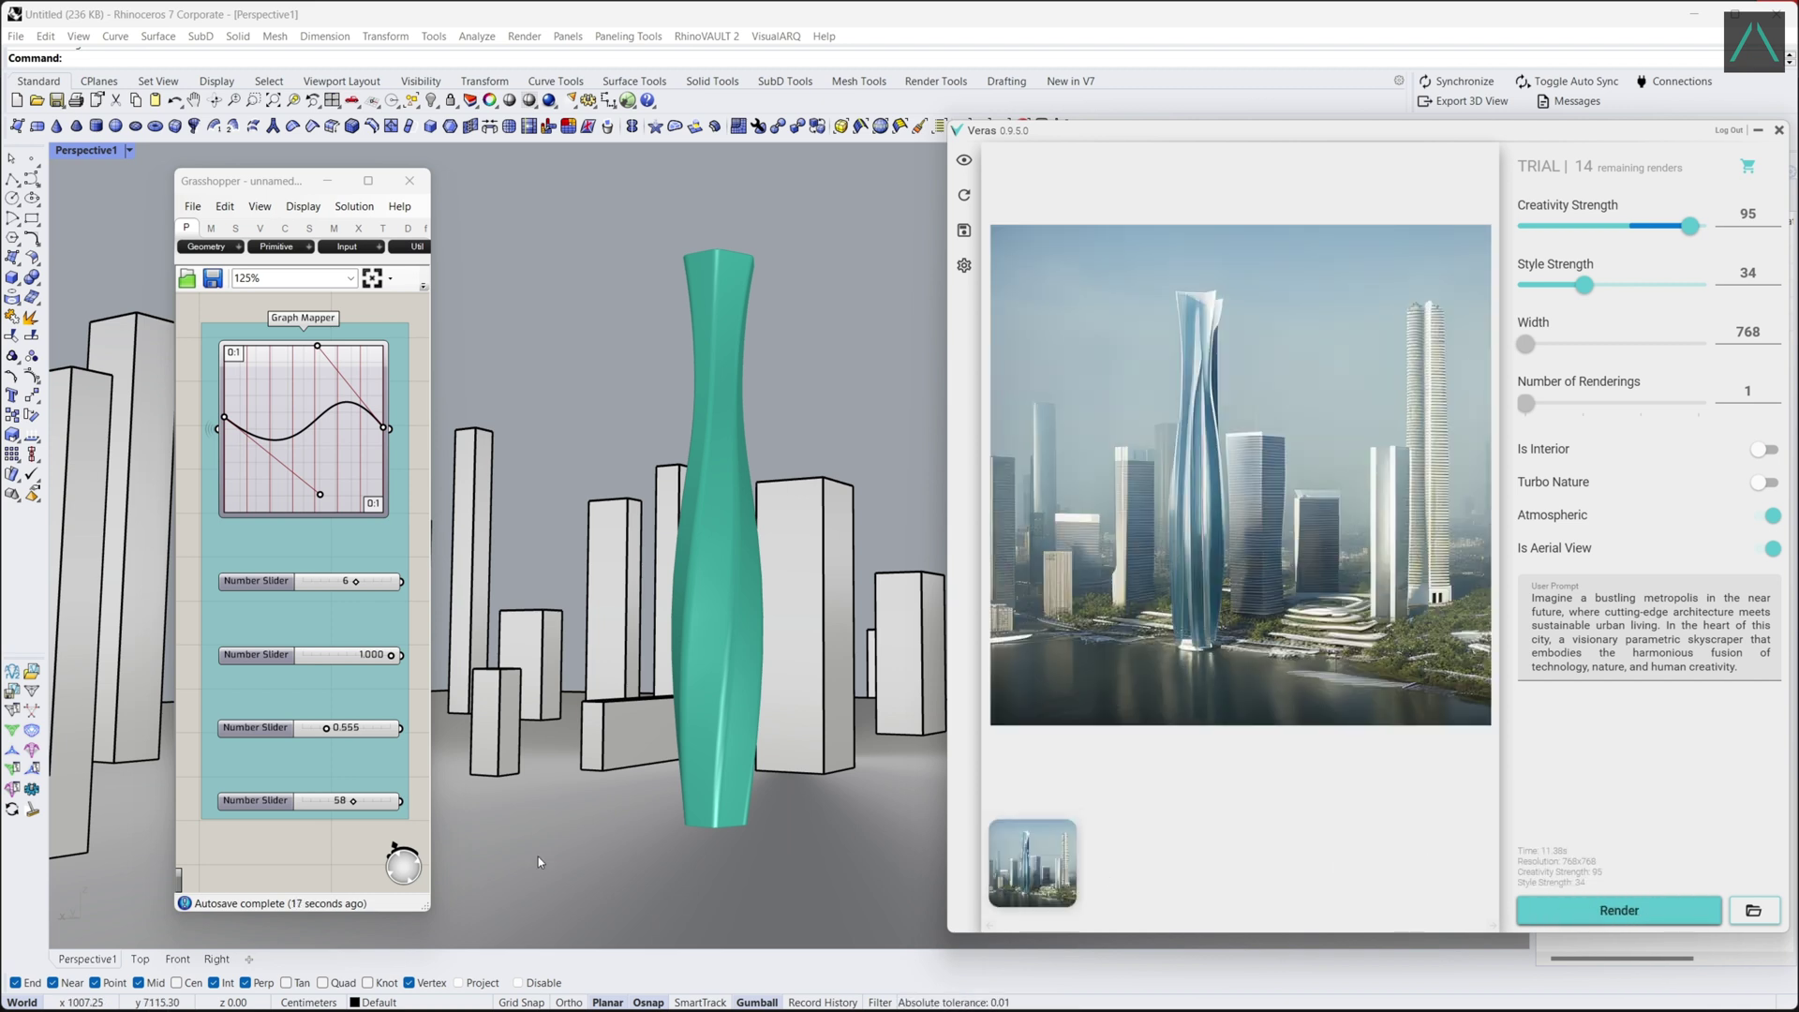
# Render an 8-segment tower with an early-peaking Graph Mapper curve, the third slider at 0.475 and the fourth at 68.
pyautogui.moveTo(354, 803)
pyautogui.mouseDown()
pyautogui.moveTo(304, 803)
pyautogui.moveTo(361, 803)
pyautogui.mouseUp()
pyautogui.moveTo(320, 494); pyautogui.dragTo(234, 487)
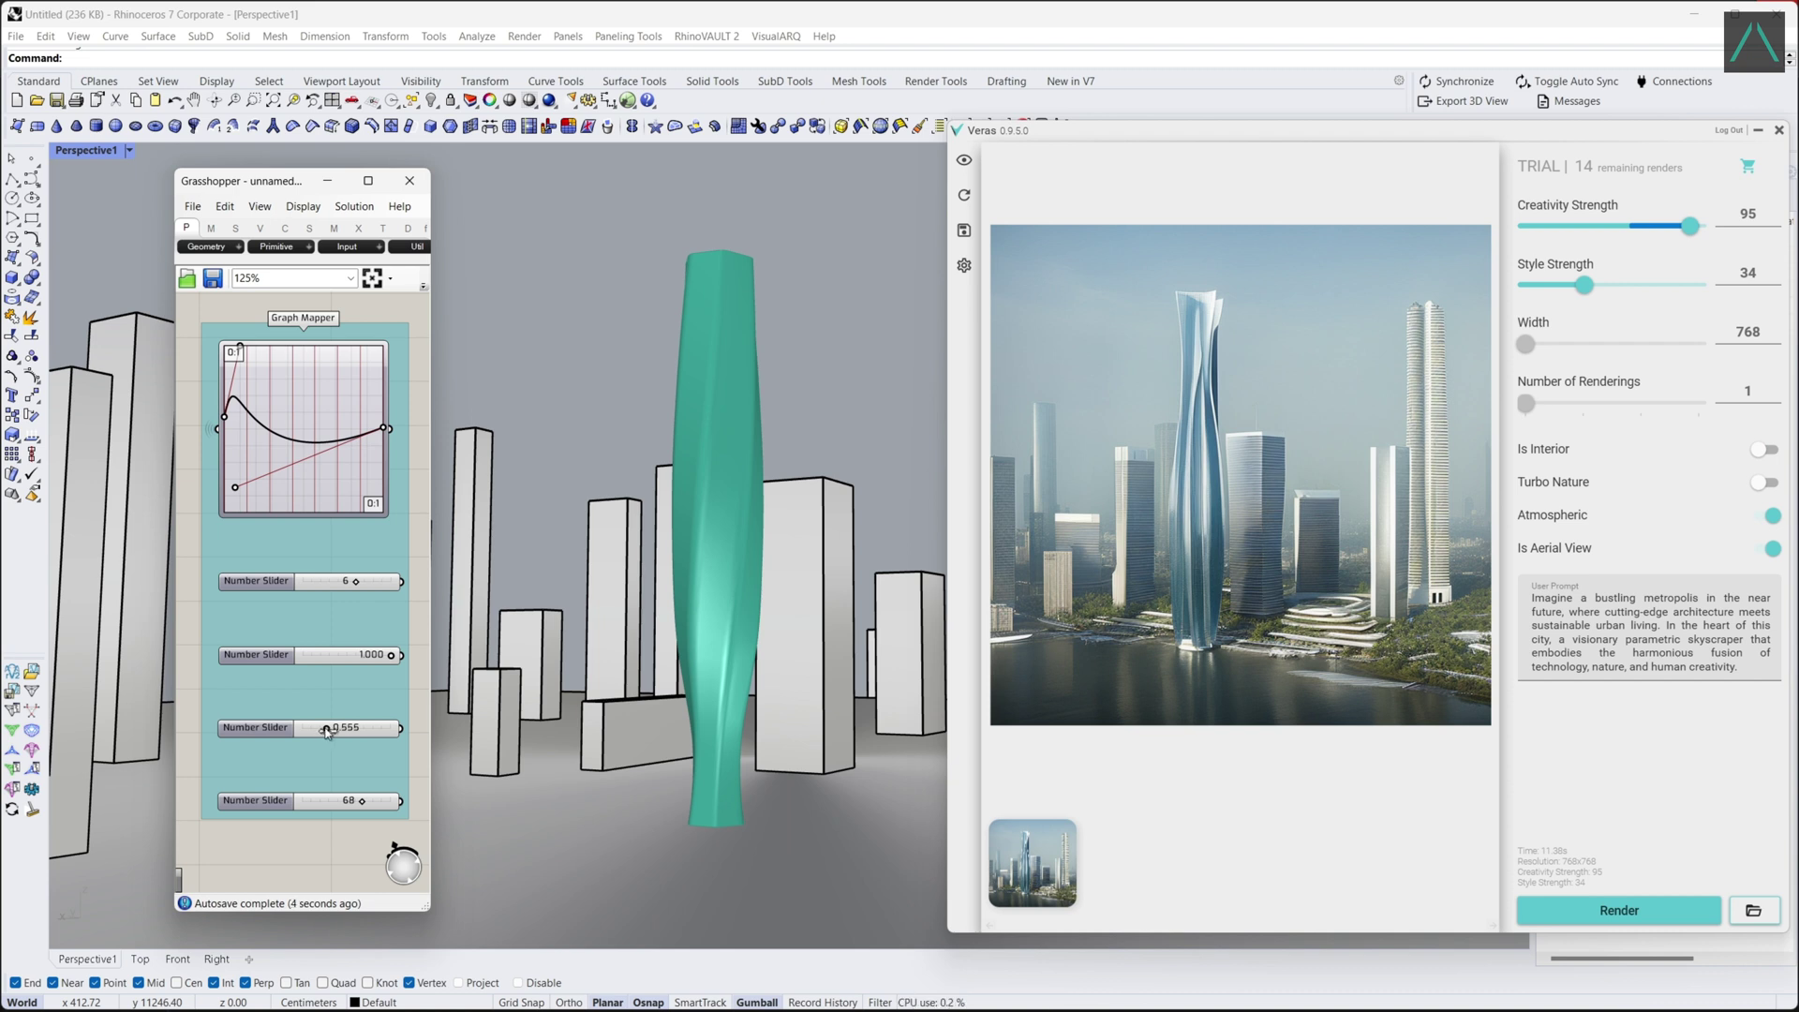
pyautogui.moveTo(326, 728); pyautogui.dragTo(323, 730)
pyautogui.moveTo(356, 583); pyautogui.dragTo(372, 582)
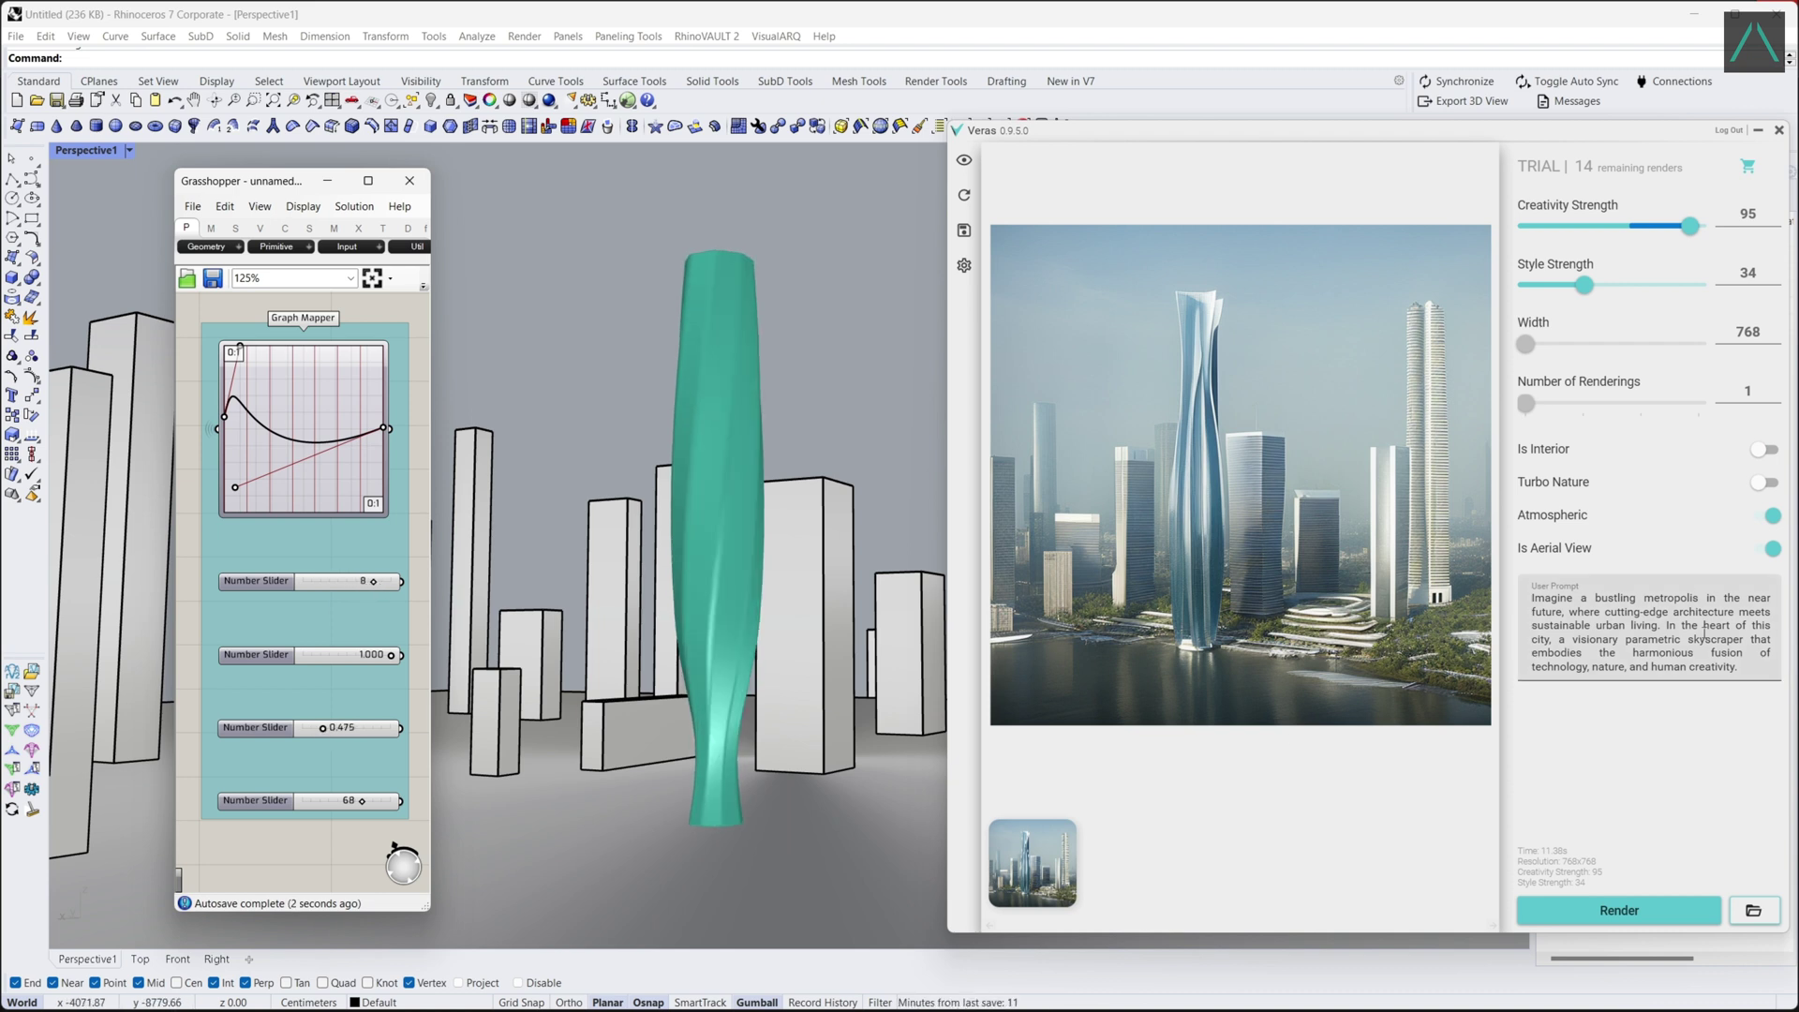
pyautogui.click(1619, 910)
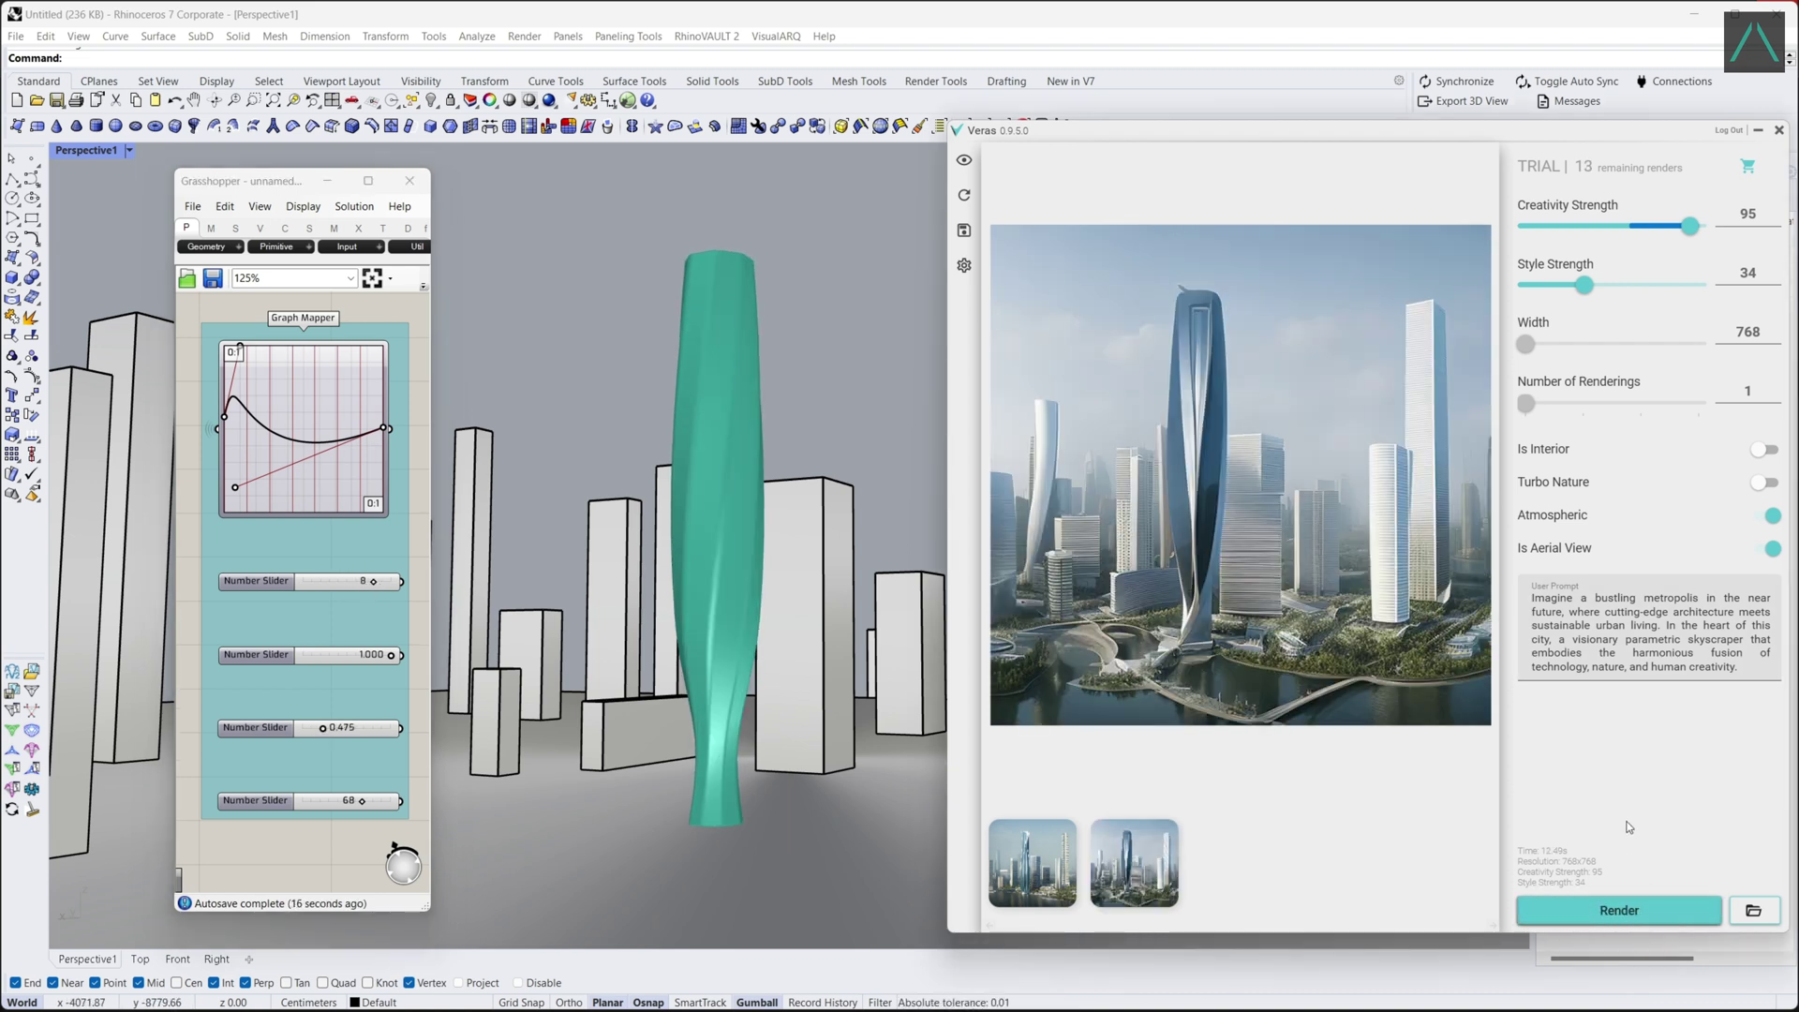
# Set the second slider to 0.620, the third to 1.415 and the fourth to 49, and render the wide-based tower.
pyautogui.moveTo(363, 801); pyautogui.dragTo(345, 801)
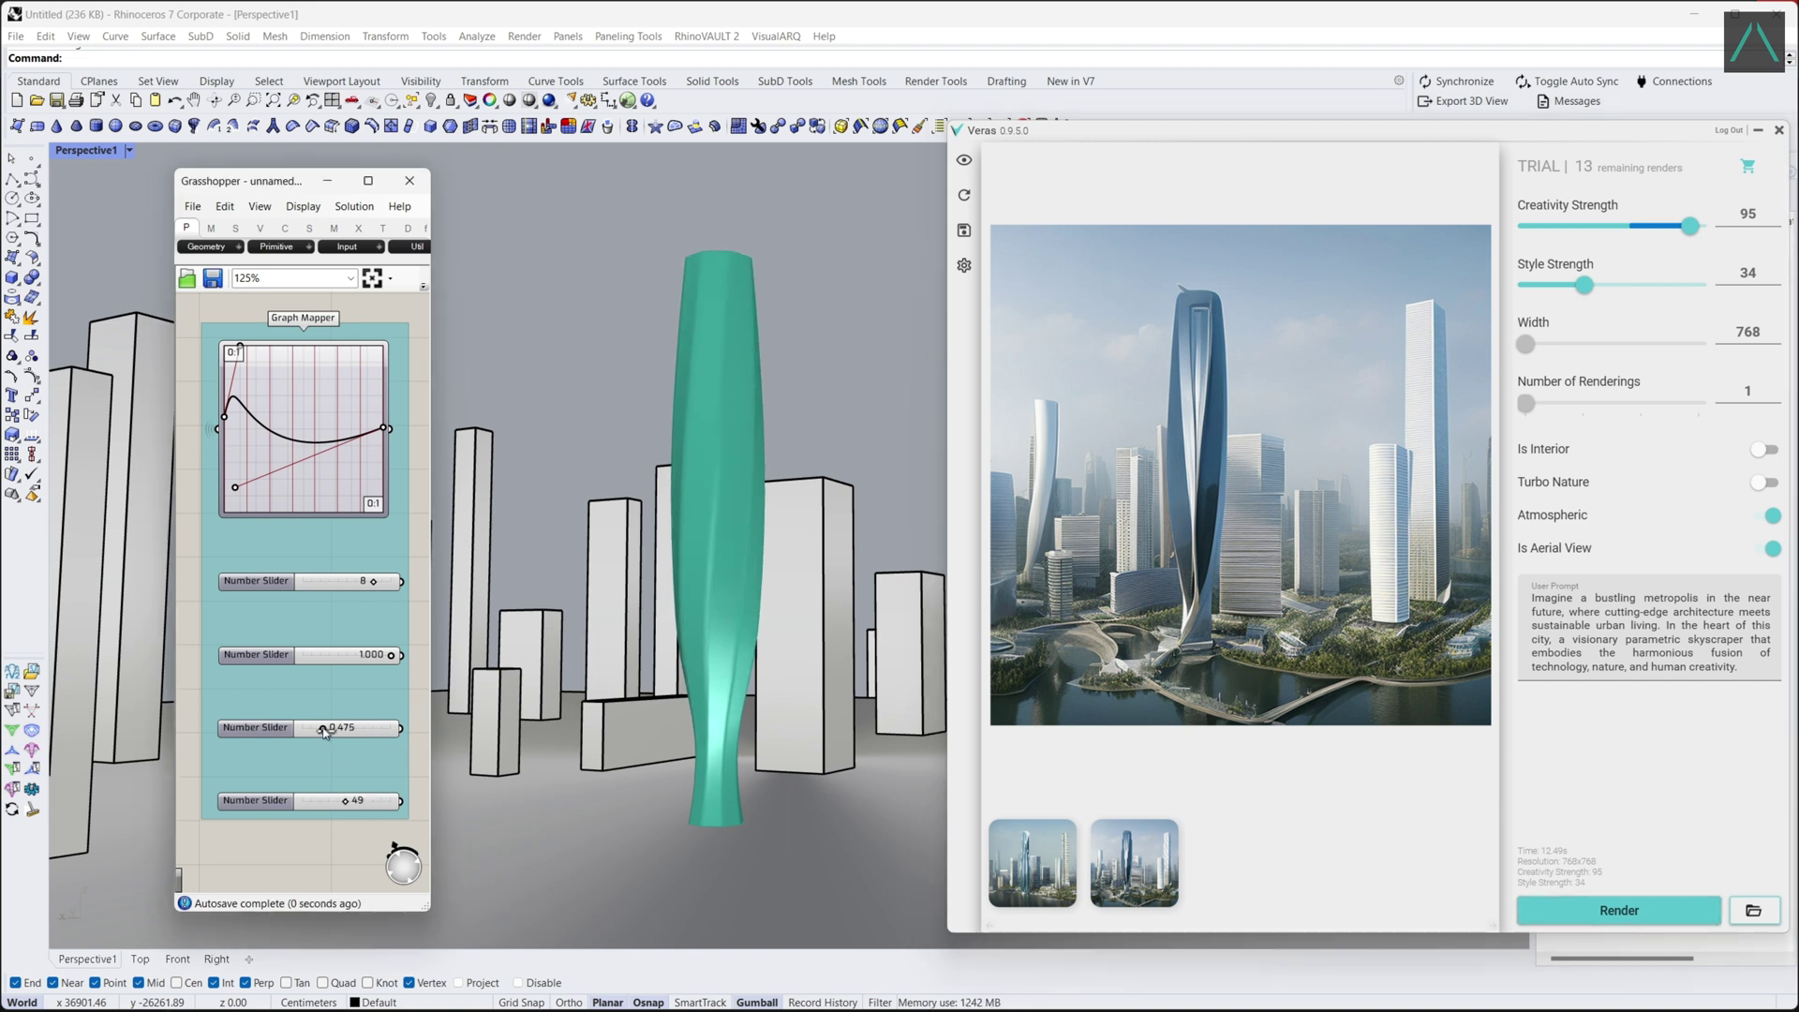
pyautogui.moveTo(323, 728); pyautogui.dragTo(379, 728)
pyautogui.moveTo(390, 655); pyautogui.dragTo(357, 655)
pyautogui.moveTo(391, 729); pyautogui.dragTo(377, 730)
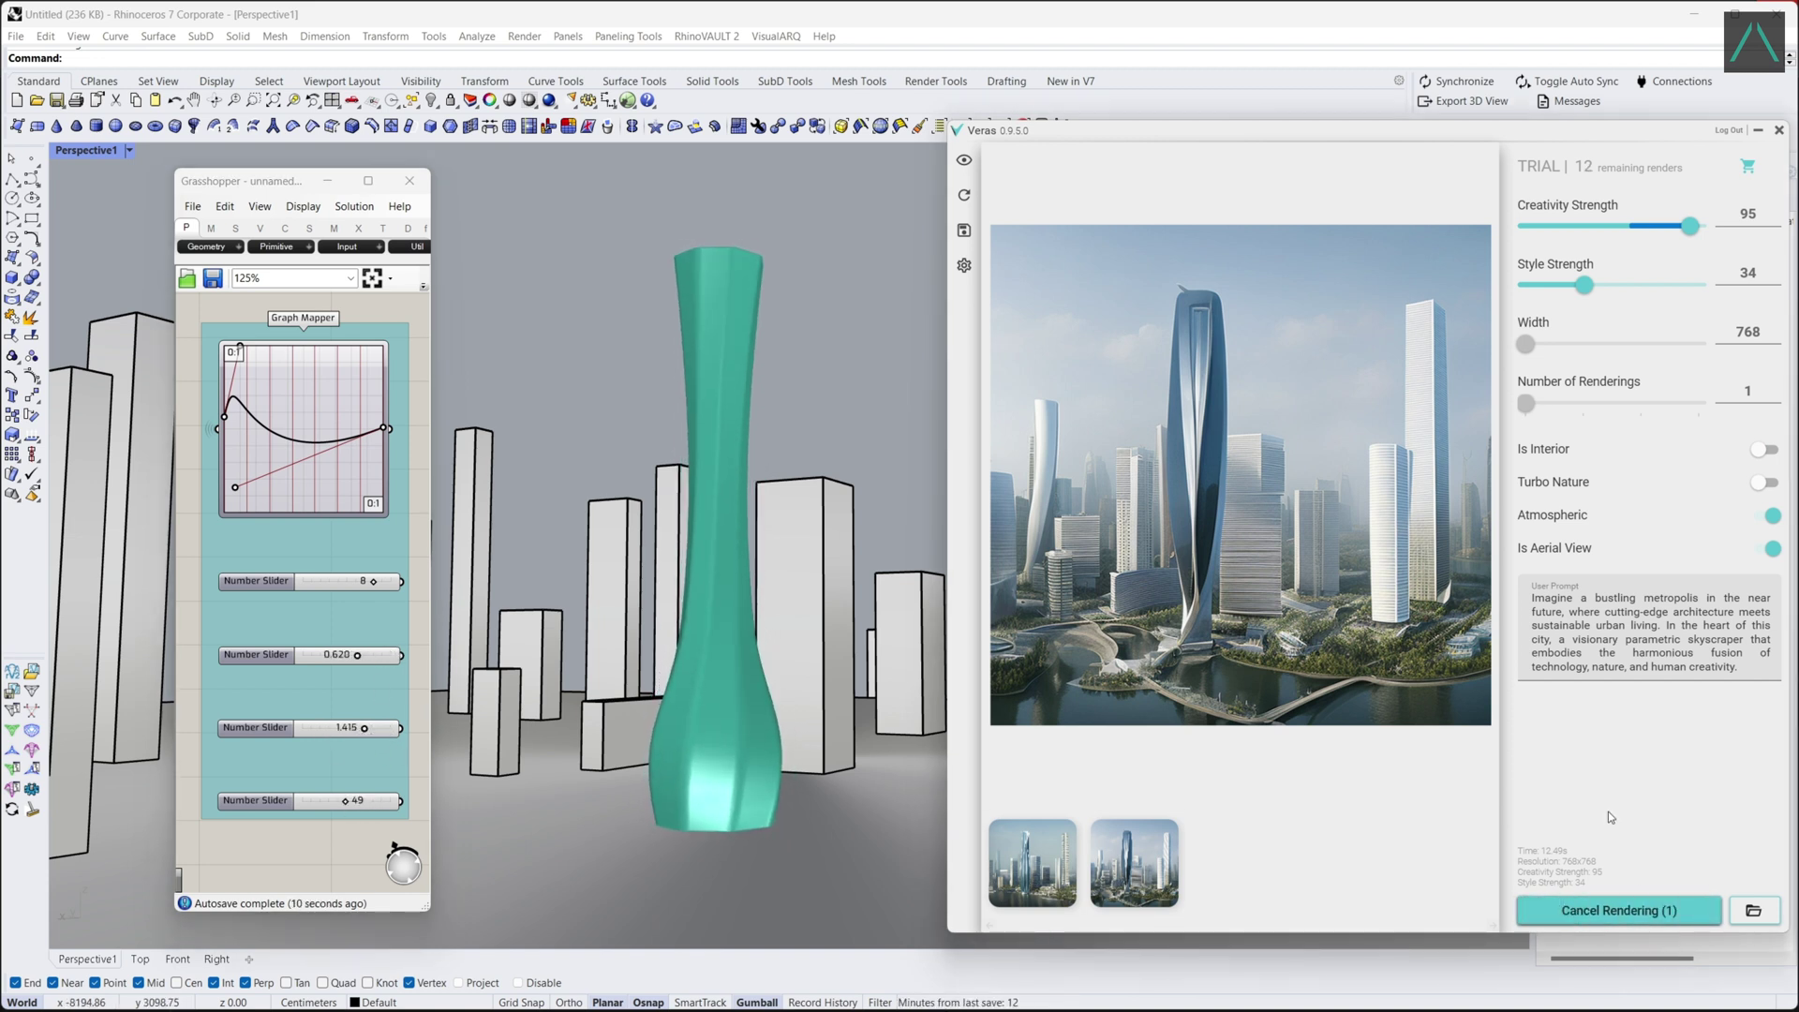
# Set the first slider to 5, the second to 0.739, the third to 1.017 and the fourth to 30.
pyautogui.moveTo(345, 802); pyautogui.dragTo(329, 806)
pyautogui.moveTo(365, 729); pyautogui.dragTo(347, 729)
pyautogui.moveTo(357, 656); pyautogui.dragTo(369, 656)
pyautogui.moveTo(373, 582); pyautogui.dragTo(347, 585)
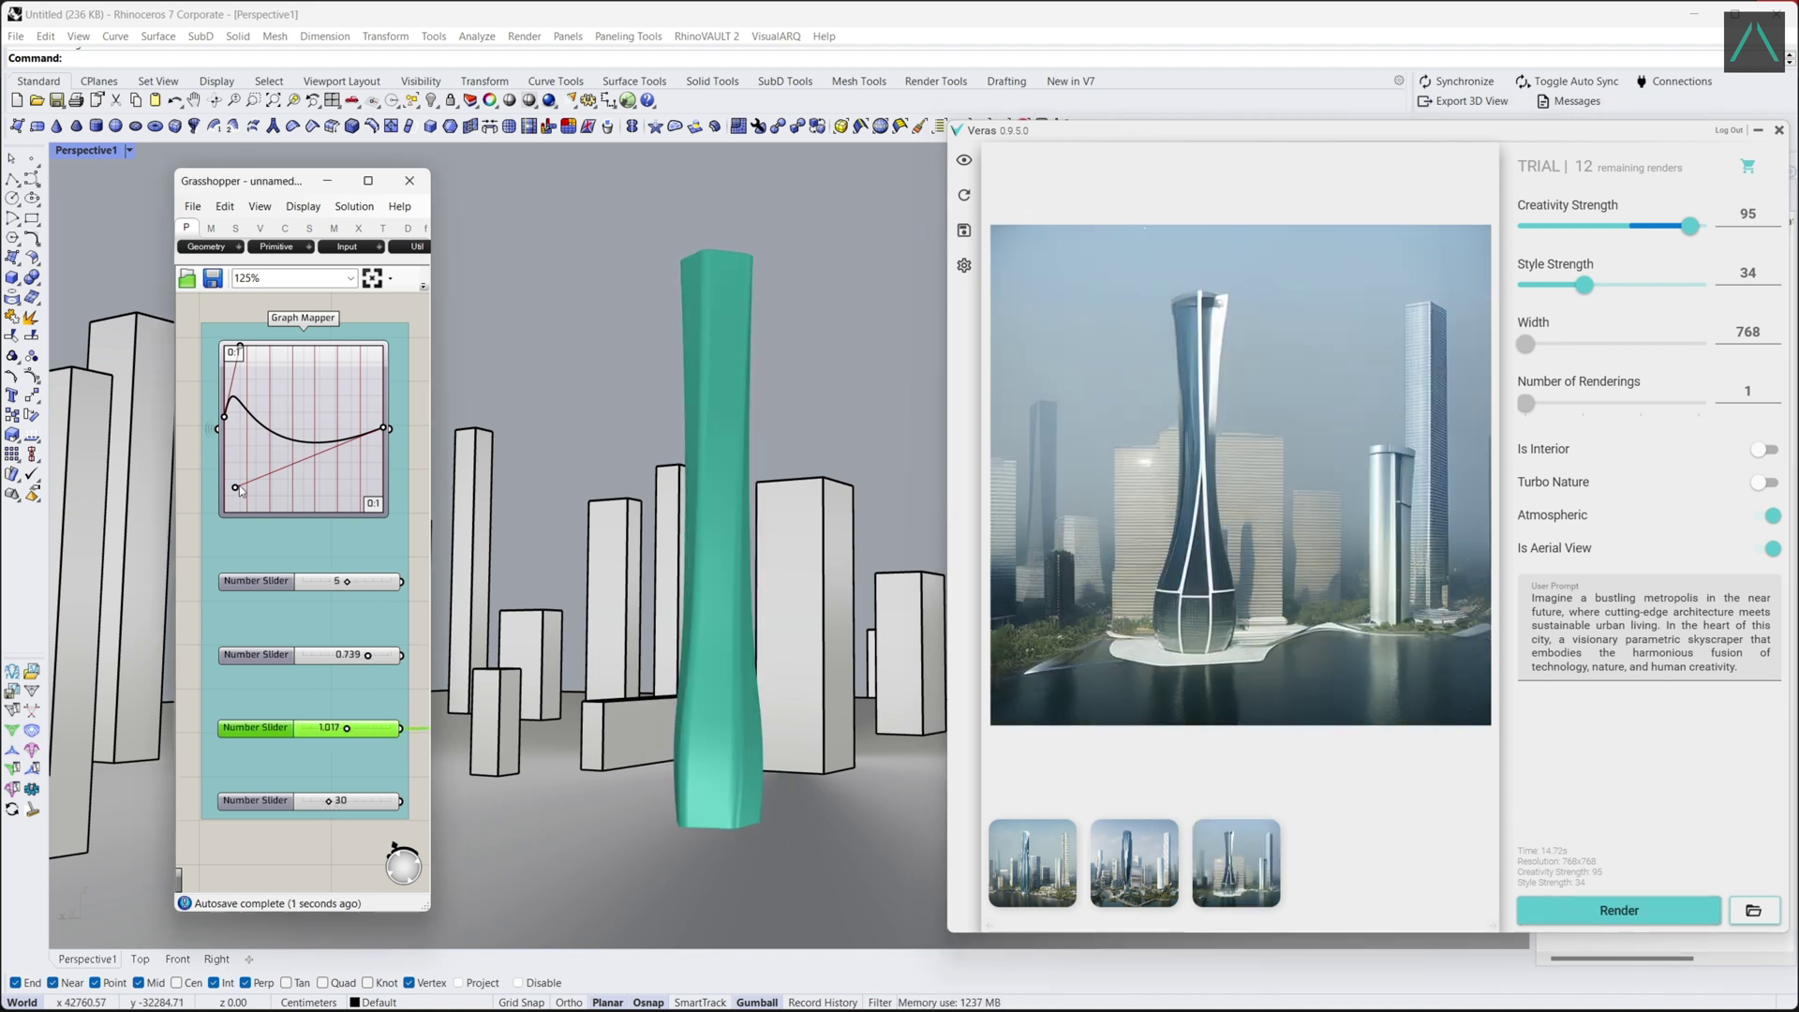
# Reshape the Graph Mapper curve to start low and end high, and set the second slider to 0.240 and the third to 1.272.
pyautogui.moveTo(238, 489); pyautogui.dragTo(384, 384)
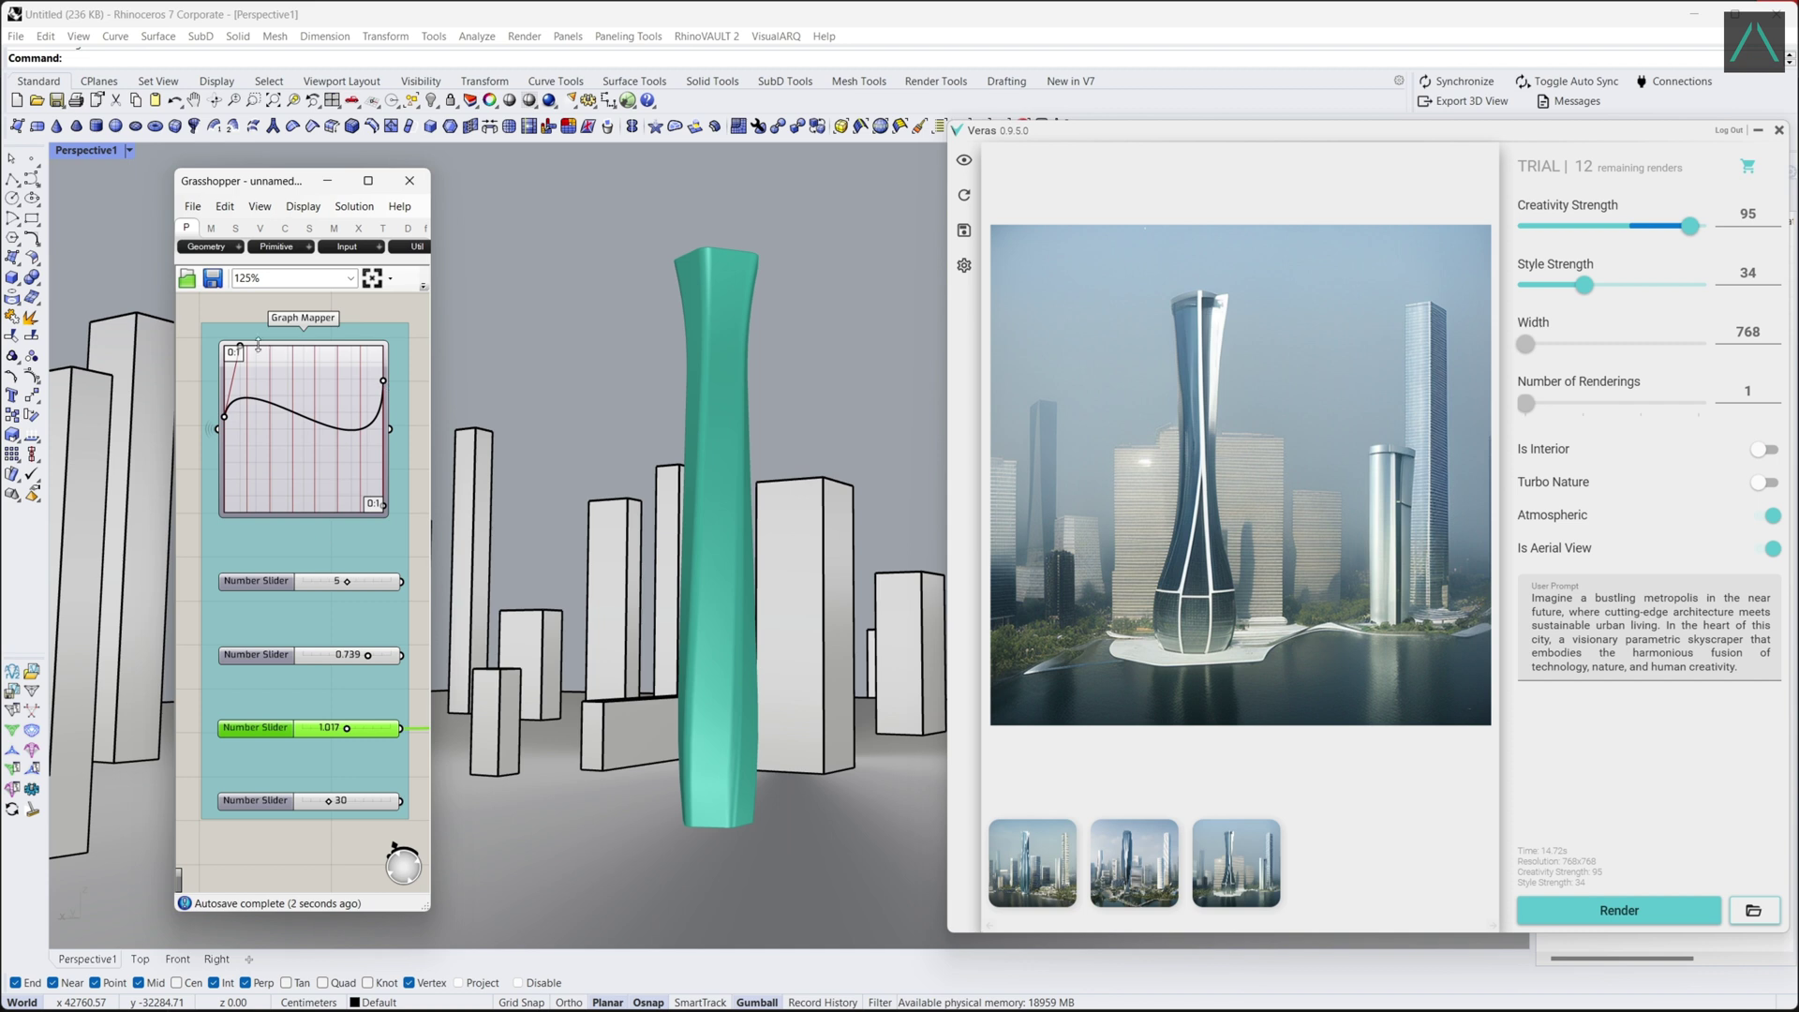
pyautogui.moveTo(240, 346); pyautogui.dragTo(312, 347)
pyautogui.moveTo(224, 416); pyautogui.dragTo(224, 479)
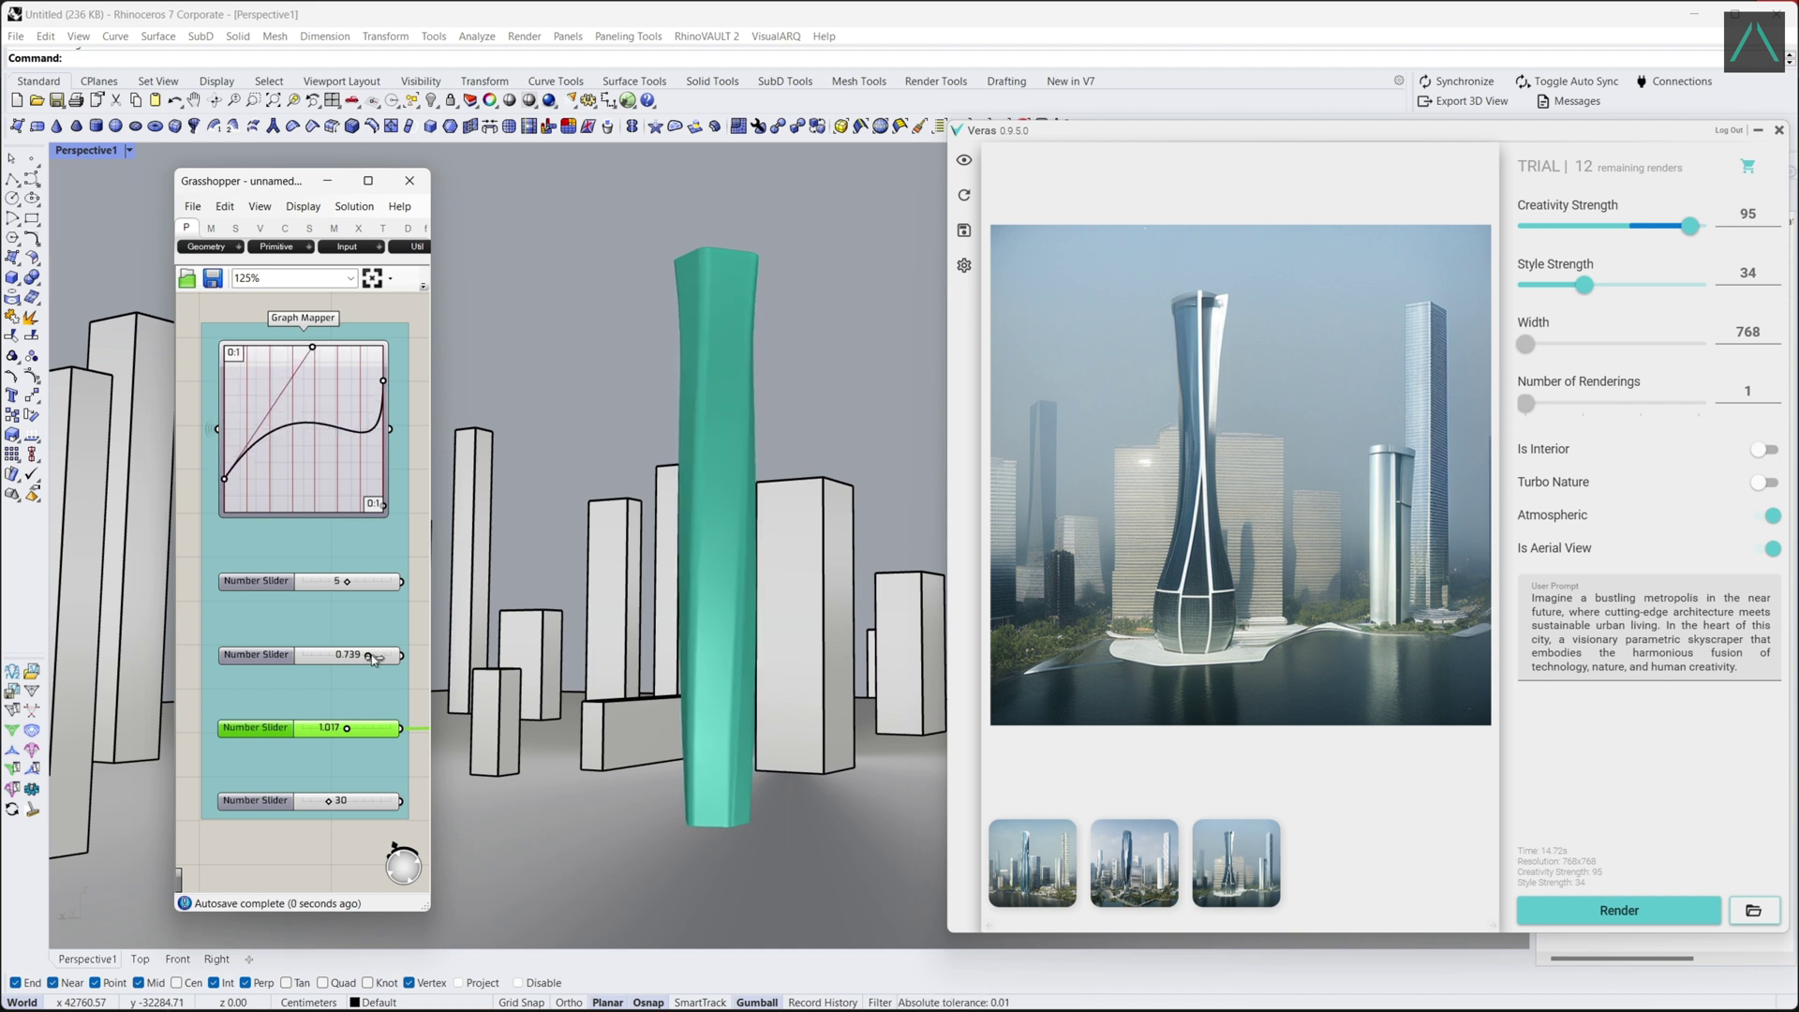
pyautogui.moveTo(372, 658); pyautogui.dragTo(324, 656)
pyautogui.moveTo(346, 728); pyautogui.dragTo(359, 732)
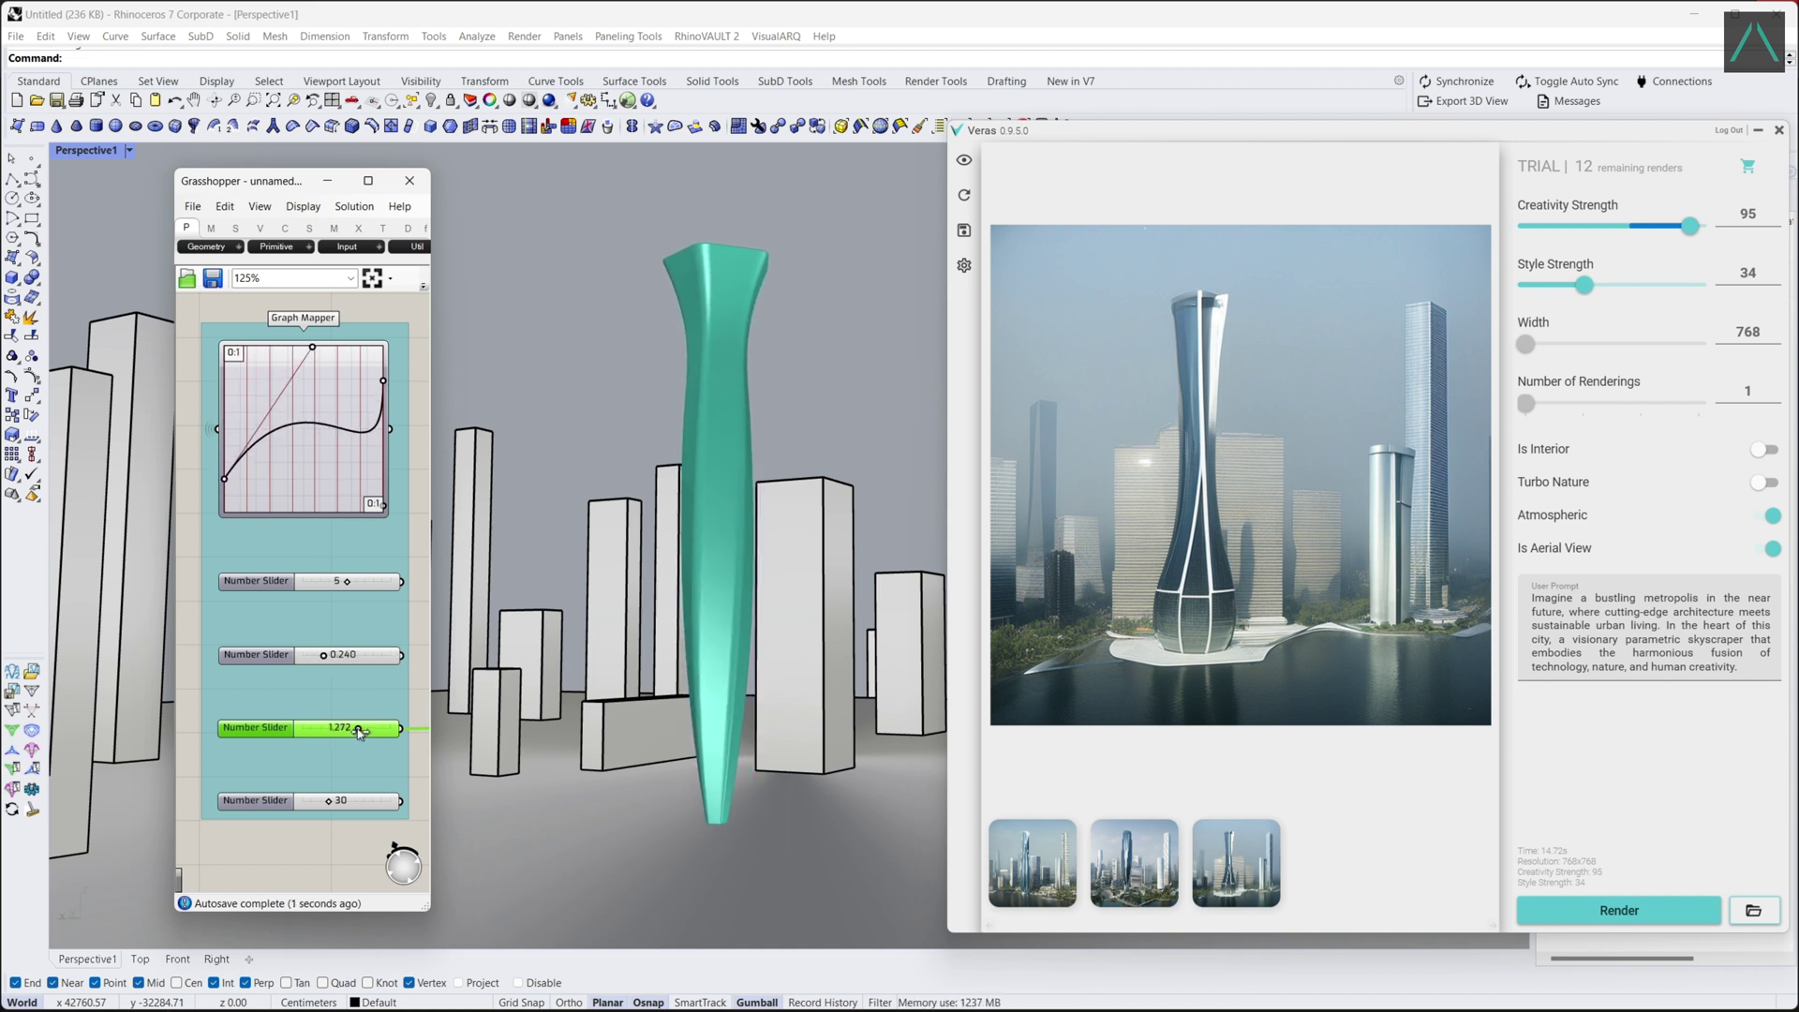
# Reshape the Graph Mapper curve into a deep valley with a mid-height start, and render the slender tower with a flared top.
pyautogui.moveTo(312, 347); pyautogui.dragTo(314, 512)
pyautogui.moveTo(224, 479); pyautogui.dragTo(224, 423)
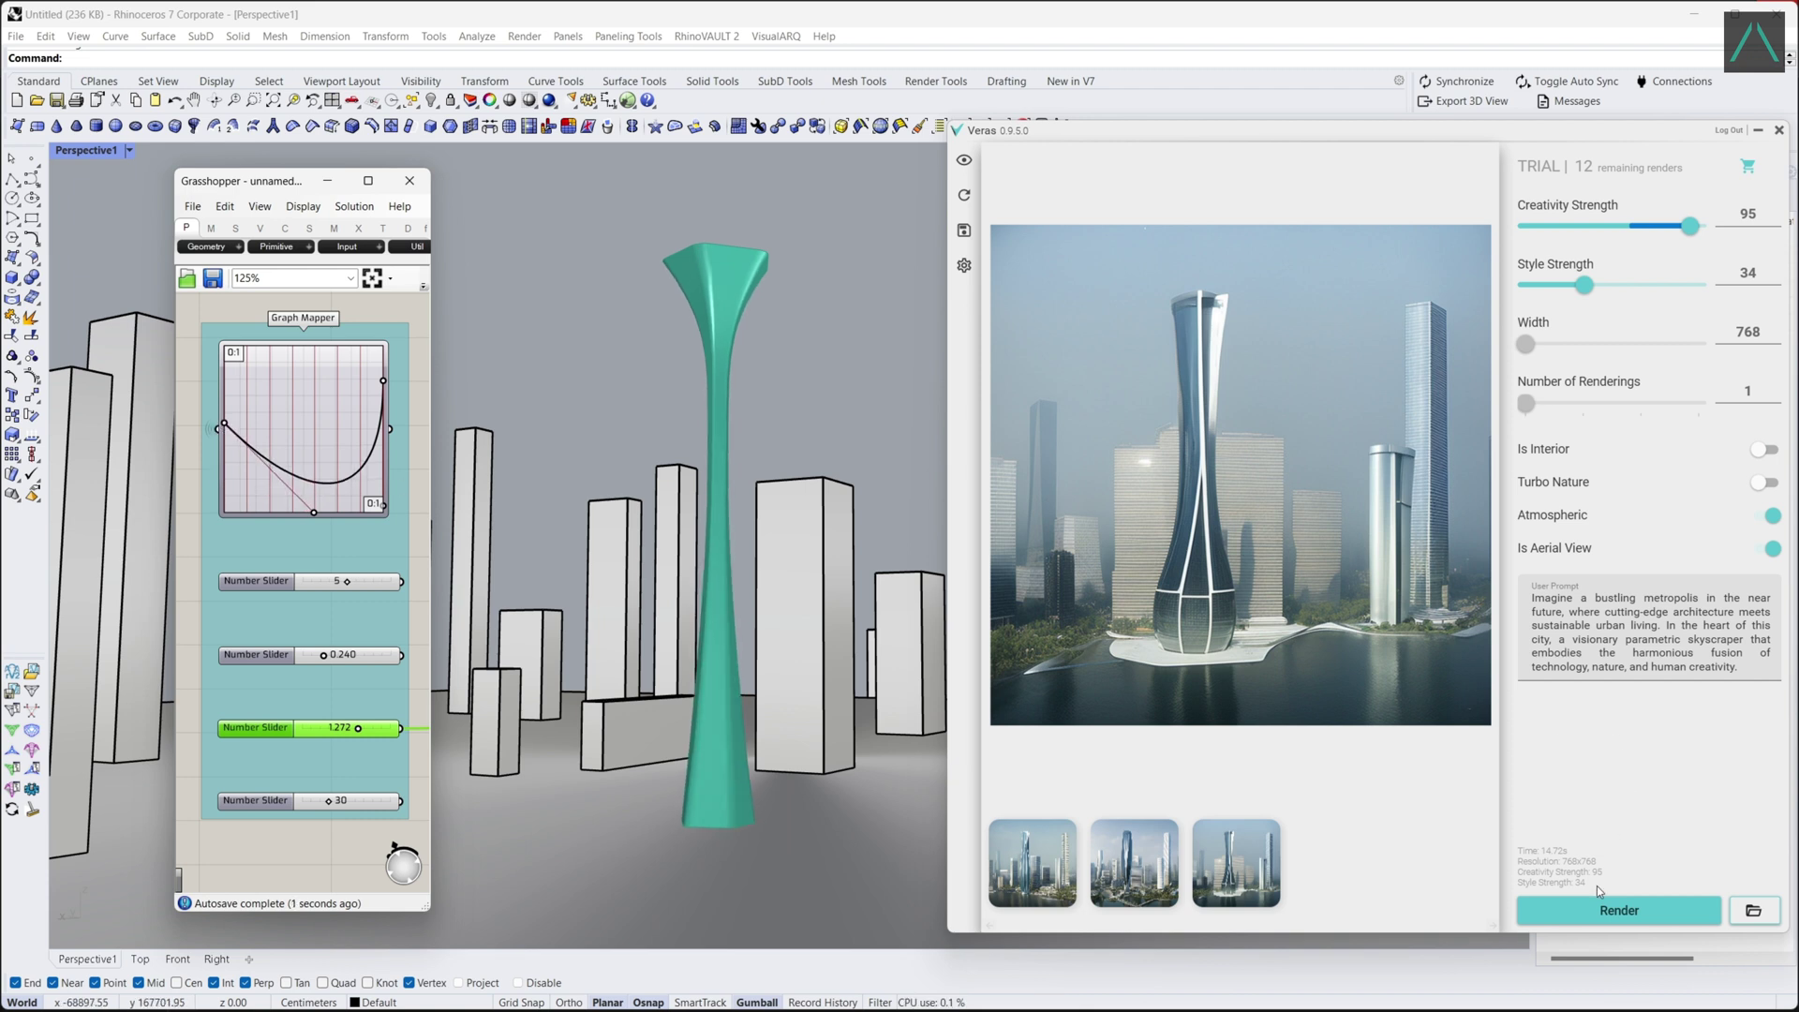
pyautogui.click(1605, 907)
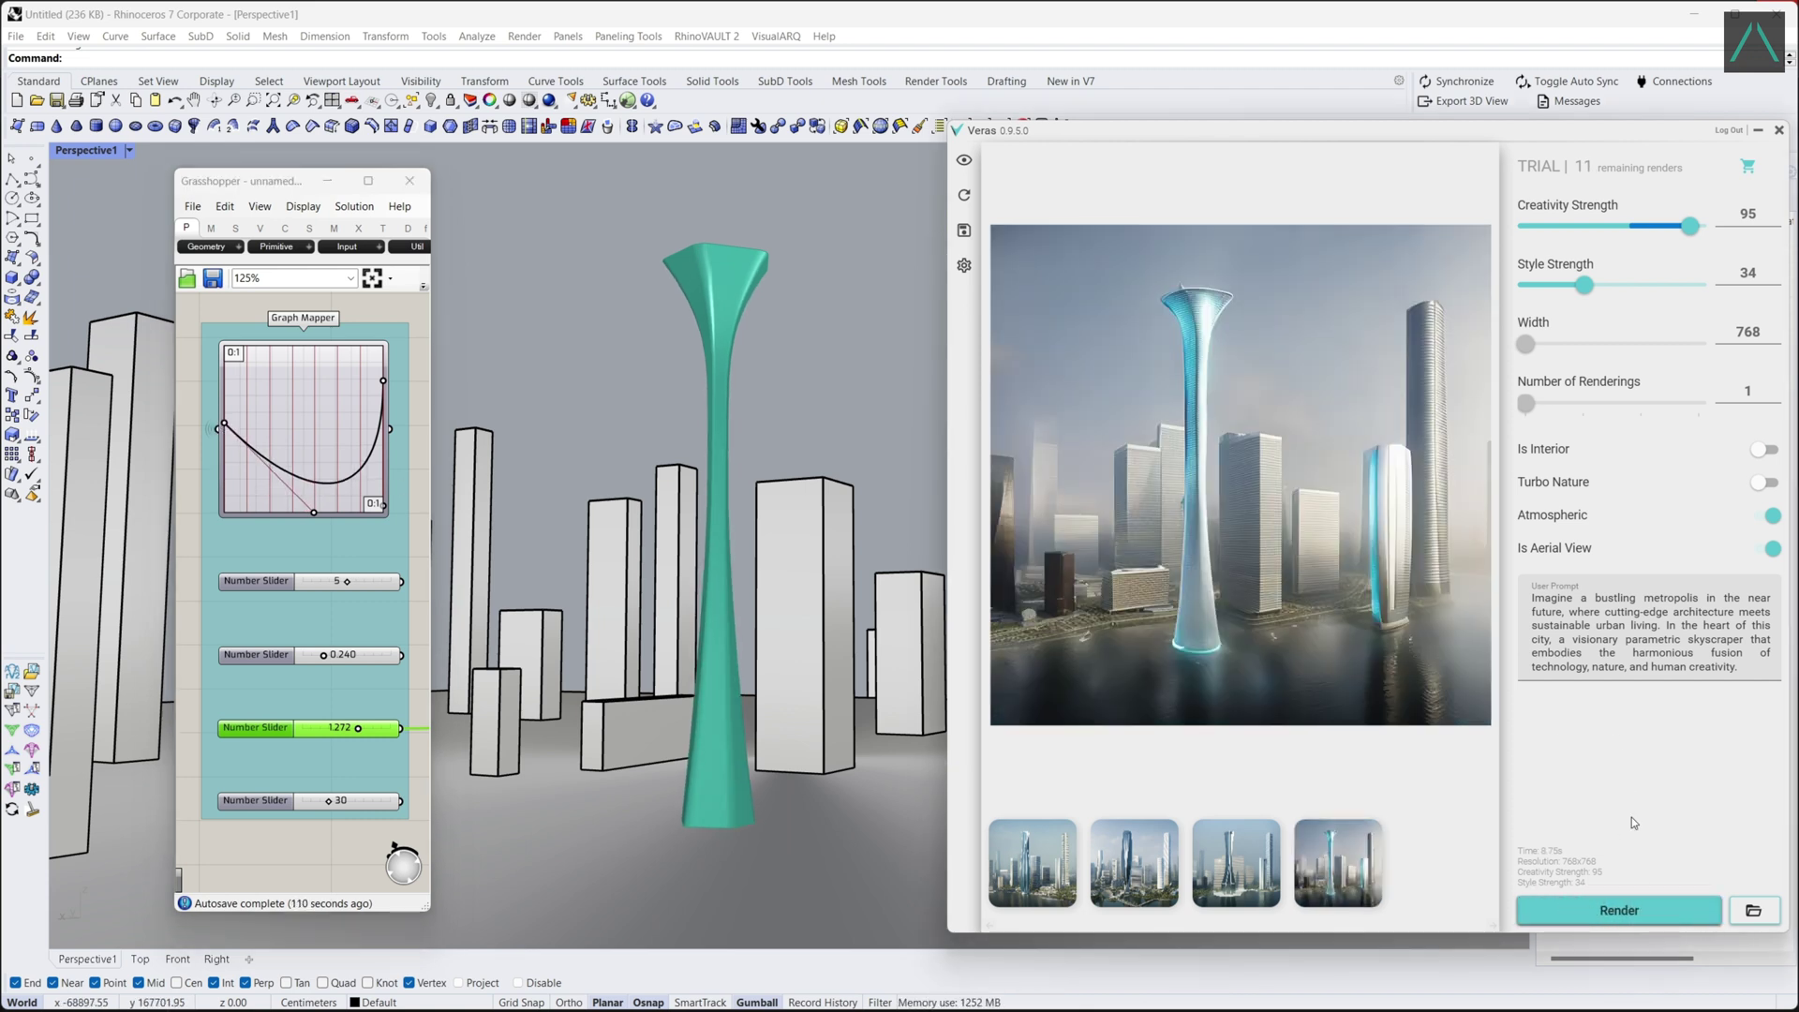
# Reshape the Graph Mapper curve into a tall arch that starts low and falls to zero at the end.
pyautogui.moveTo(314, 514); pyautogui.dragTo(305, 346)
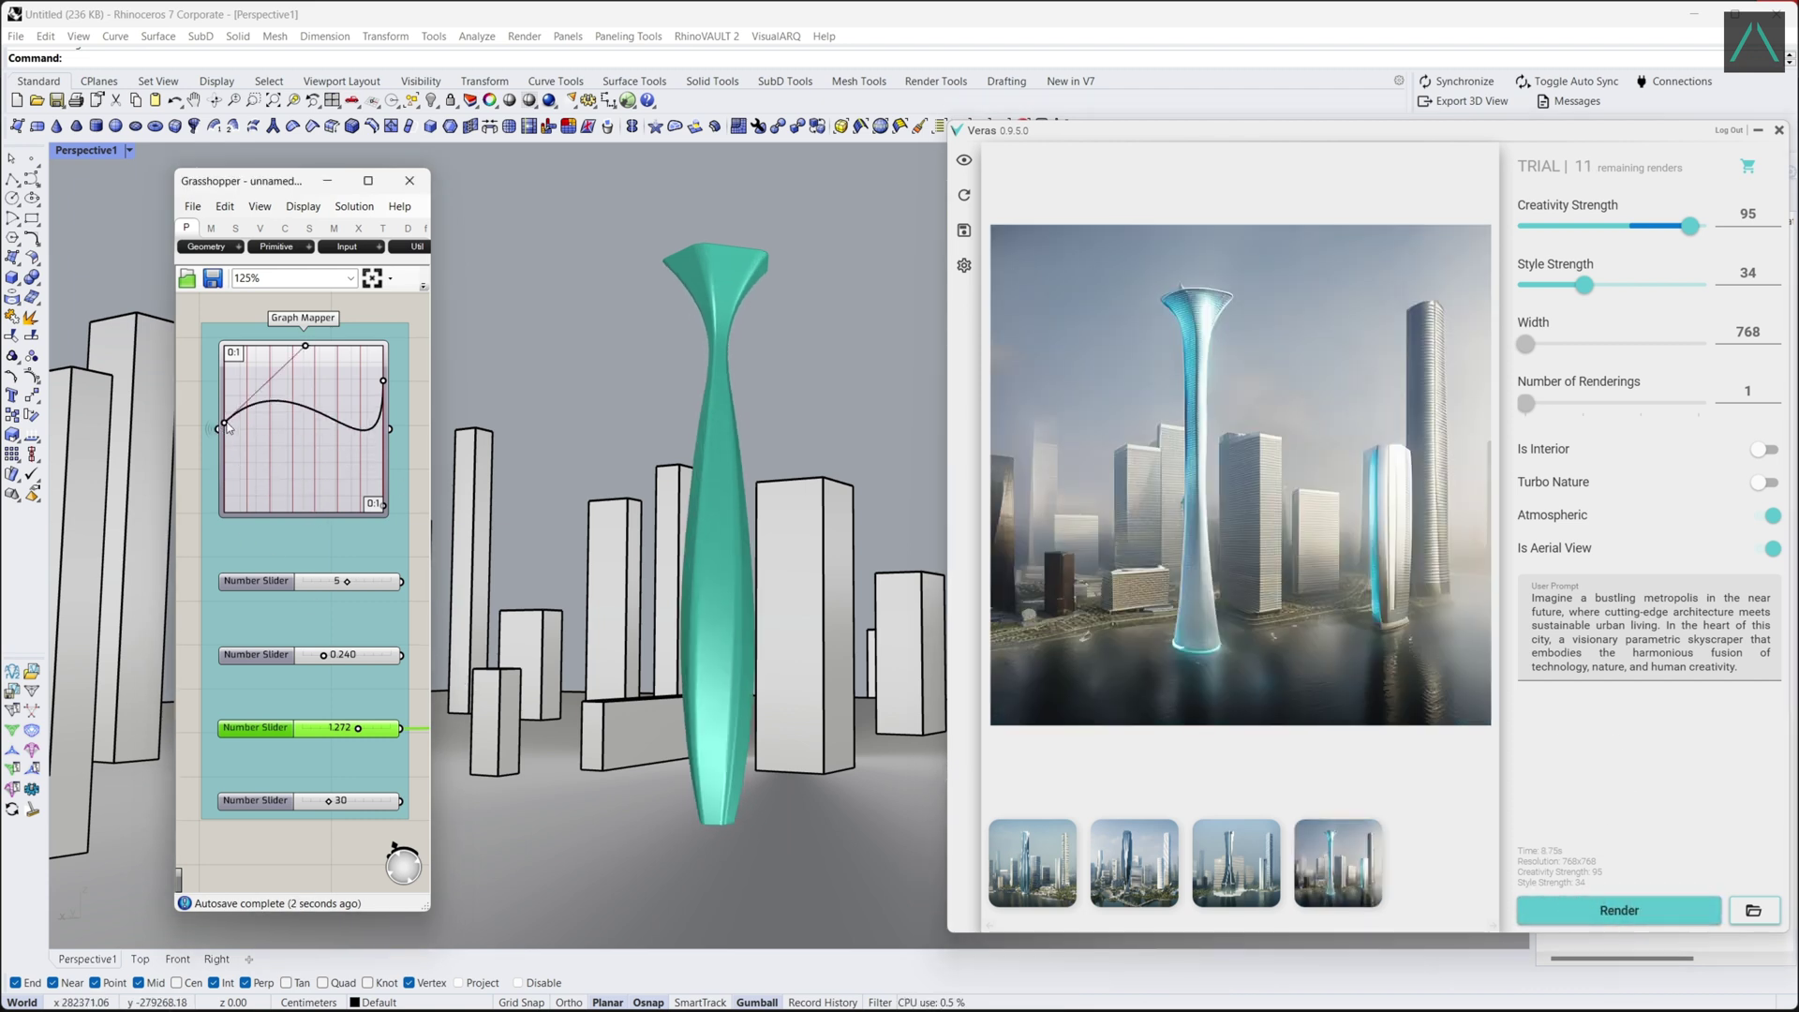
pyautogui.moveTo(226, 423); pyautogui.dragTo(224, 453)
pyautogui.moveTo(383, 381); pyautogui.dragTo(383, 438)
pyautogui.moveTo(383, 506)
pyautogui.mouseDown()
pyautogui.moveTo(348, 382)
pyautogui.moveTo(383, 512)
pyautogui.mouseUp()
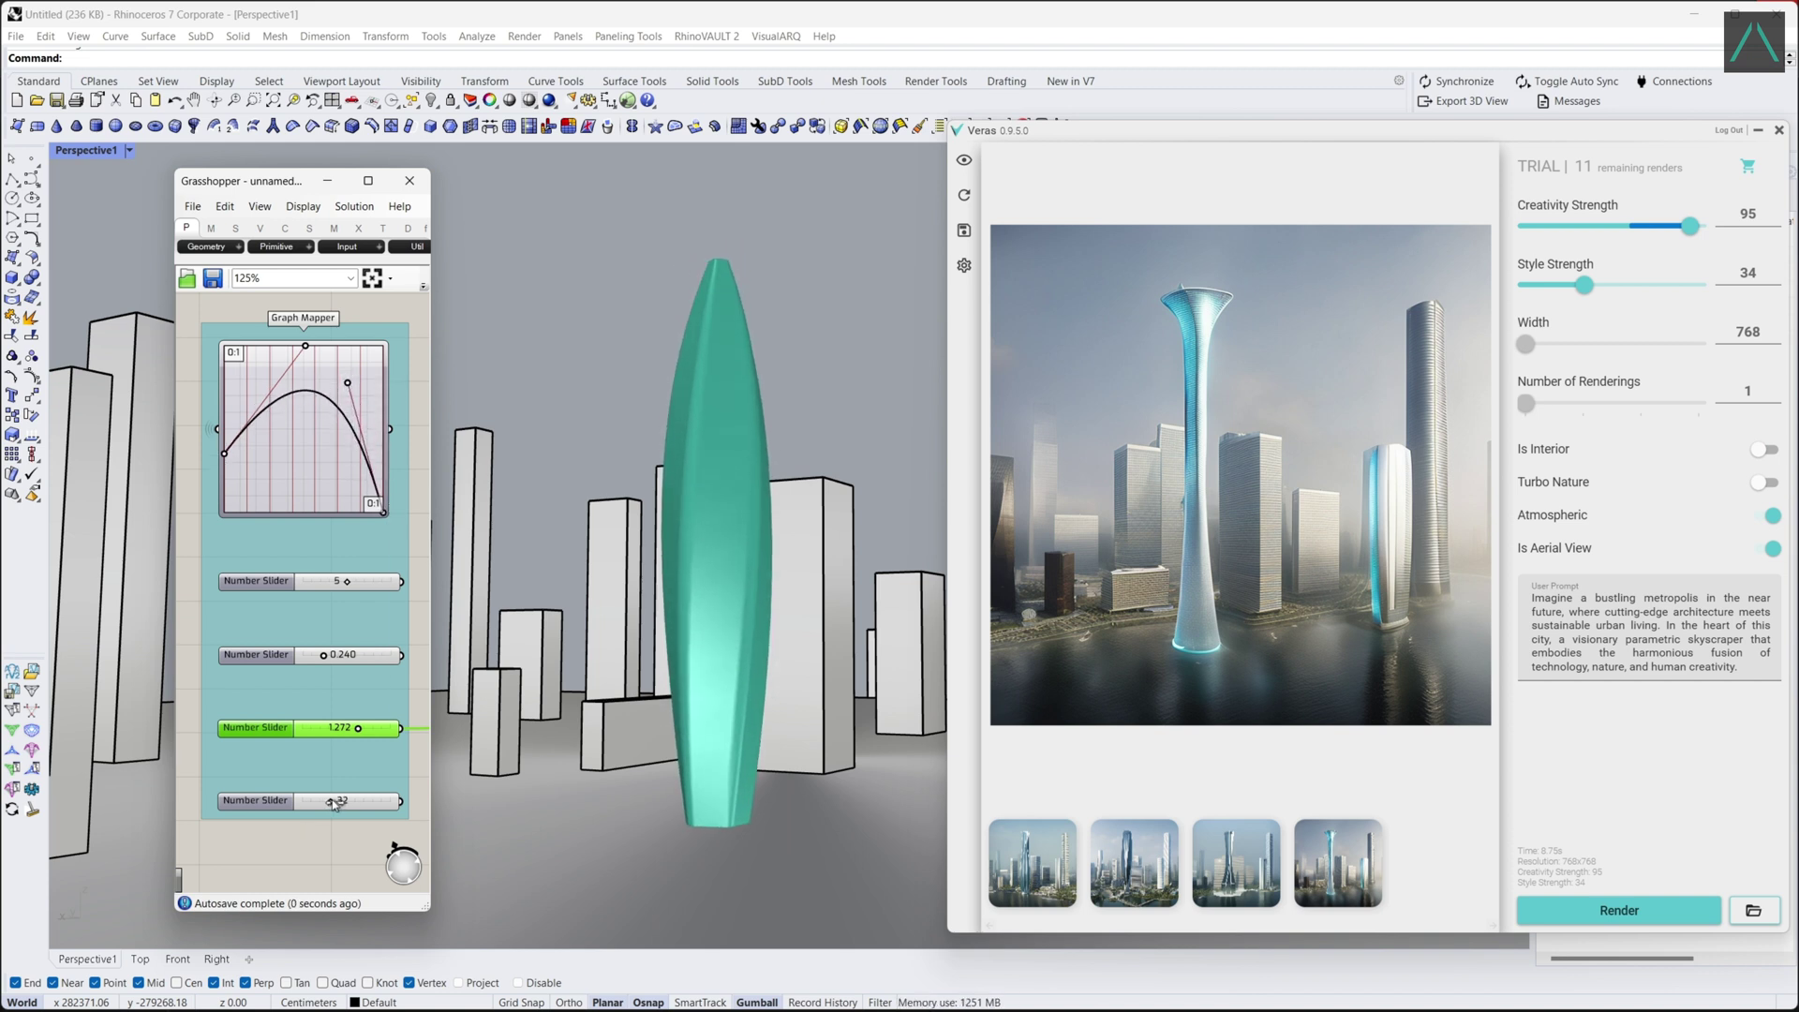
# Set the fourth slider to 82 and the first to 7, and render the twisted bulging tower.
pyautogui.moveTo(333, 803); pyautogui.dragTo(376, 814)
pyautogui.moveTo(349, 584); pyautogui.dragTo(365, 582)
pyautogui.click(1619, 910)
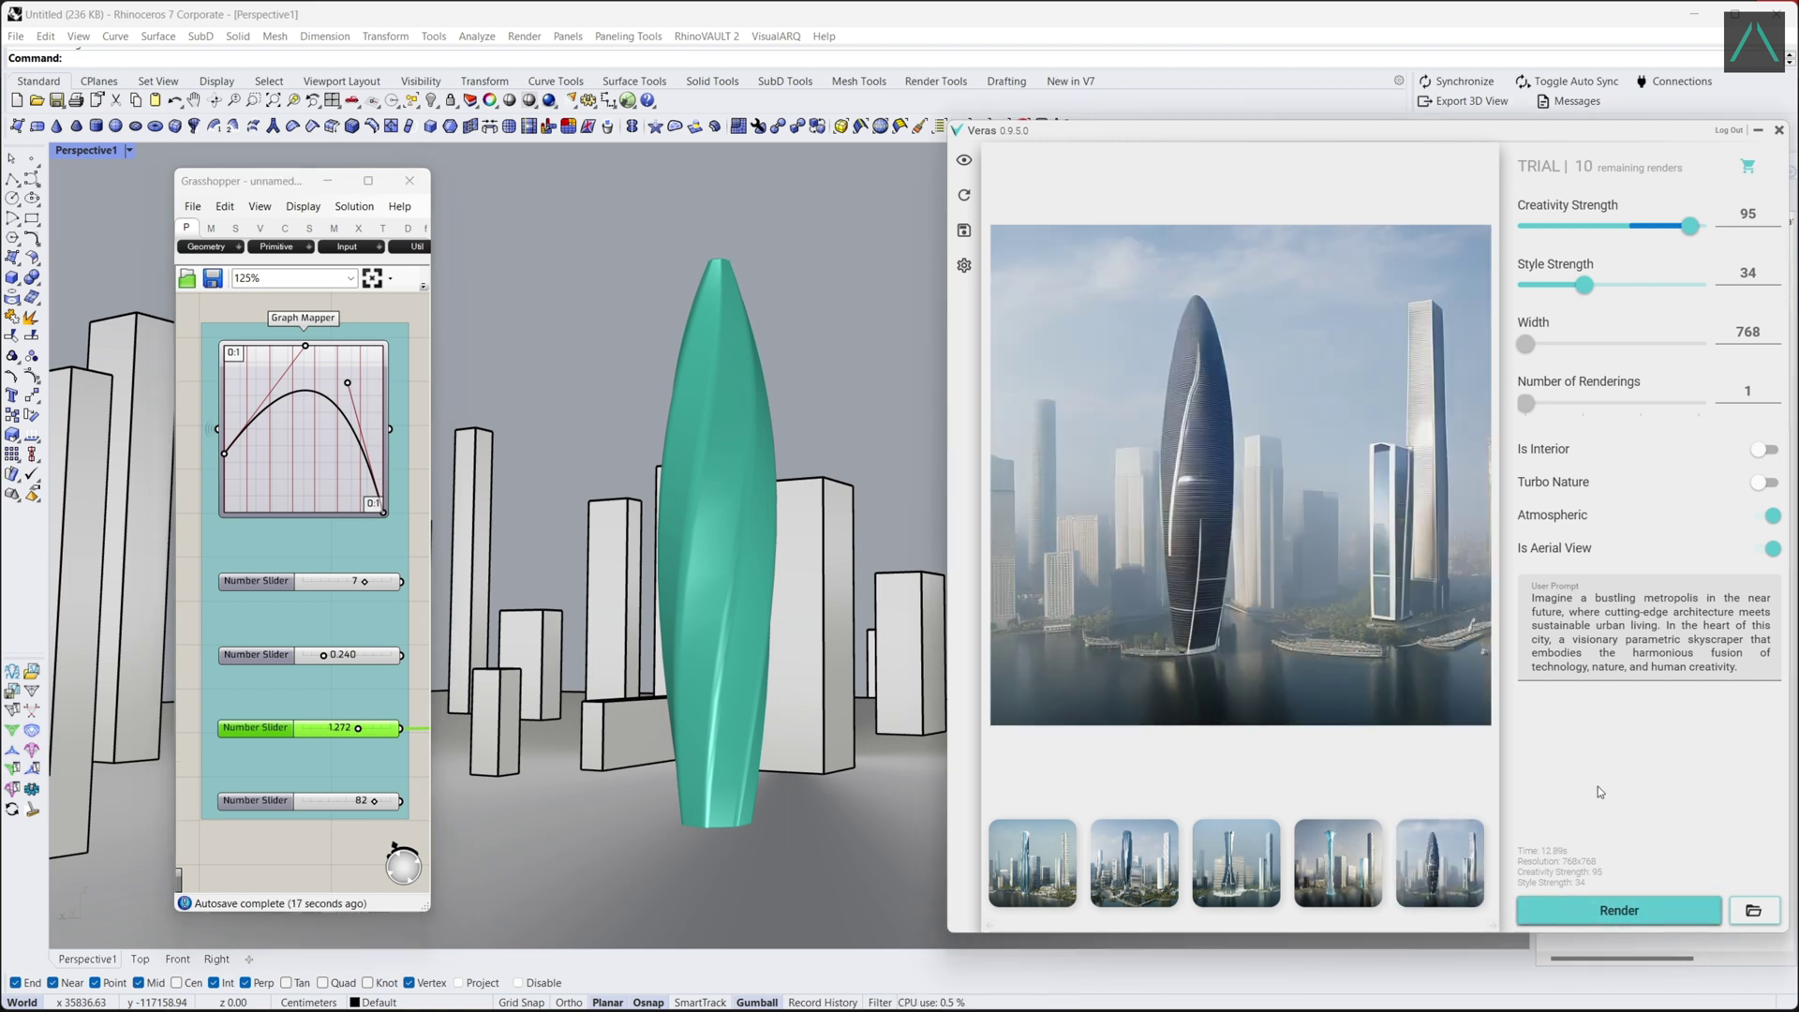
# Set the second slider to 1.000 and the third to 0.189, and flatten the Graph Mapper curve into a low arch starting and ending at zero.
pyautogui.moveTo(324, 655); pyautogui.dragTo(360, 655)
pyautogui.moveTo(358, 728); pyautogui.dragTo(312, 727)
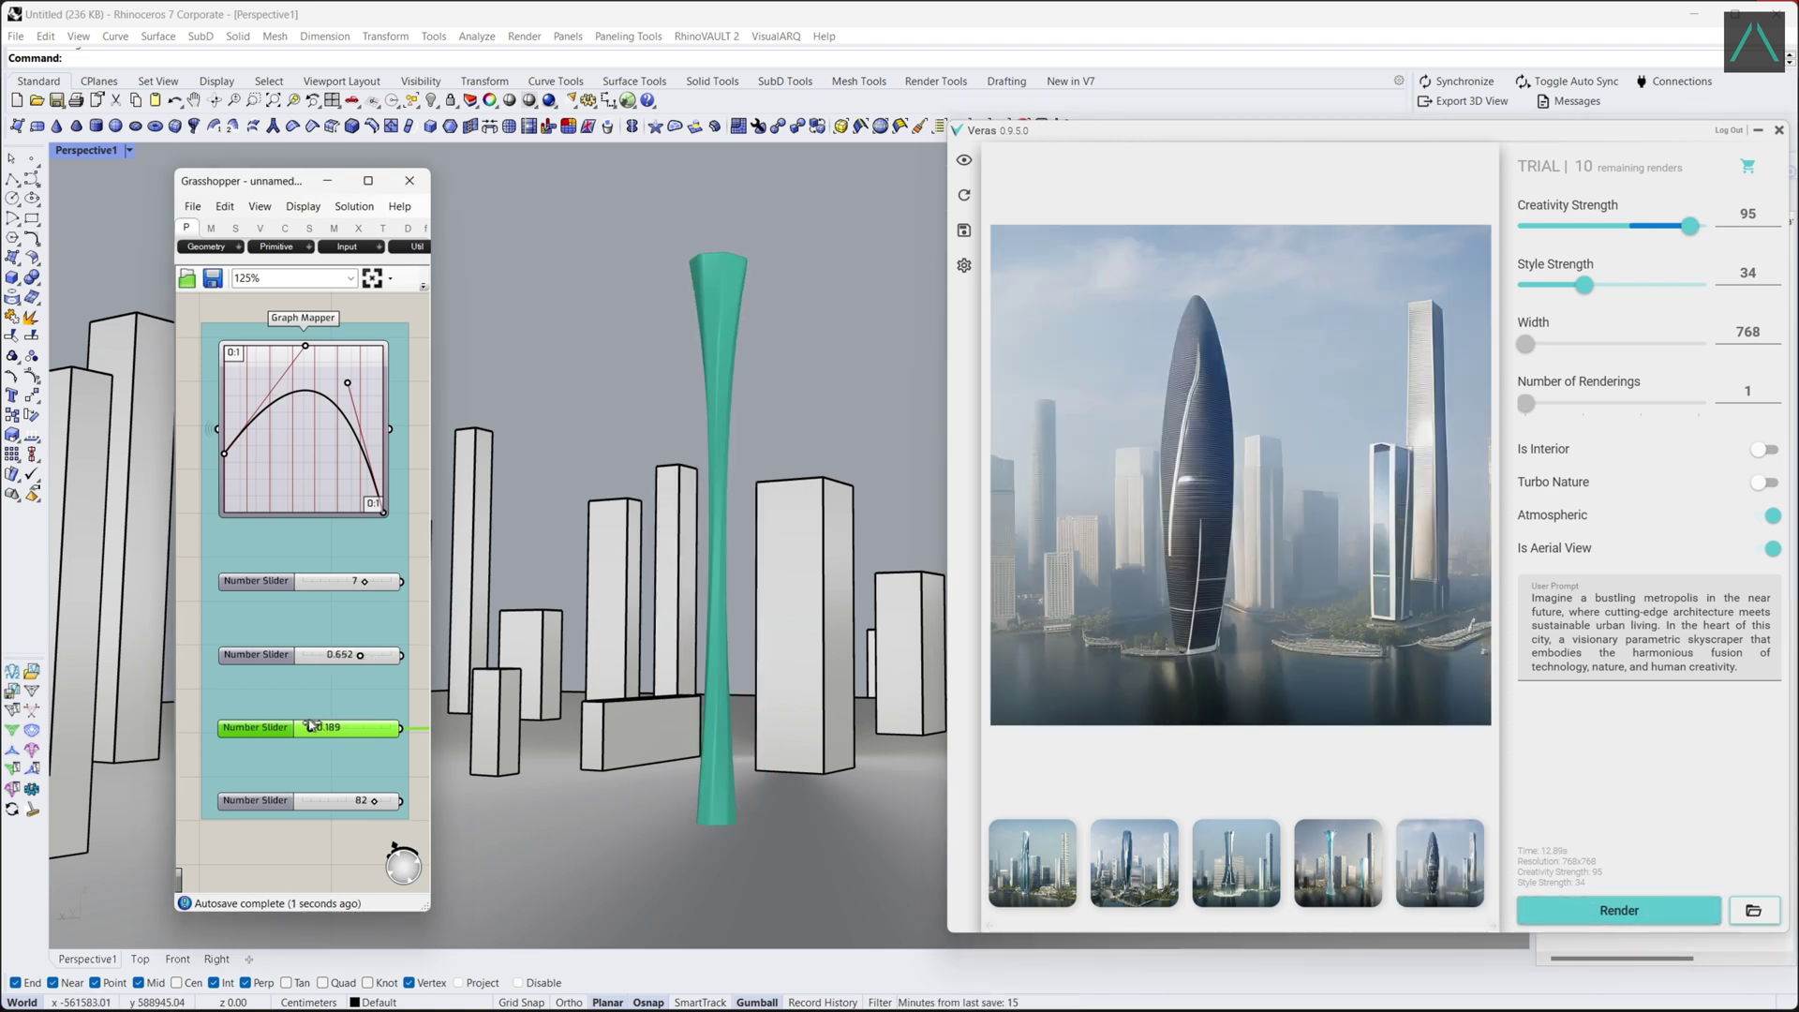
pyautogui.moveTo(360, 655); pyautogui.dragTo(394, 655)
pyautogui.moveTo(305, 347); pyautogui.dragTo(309, 370)
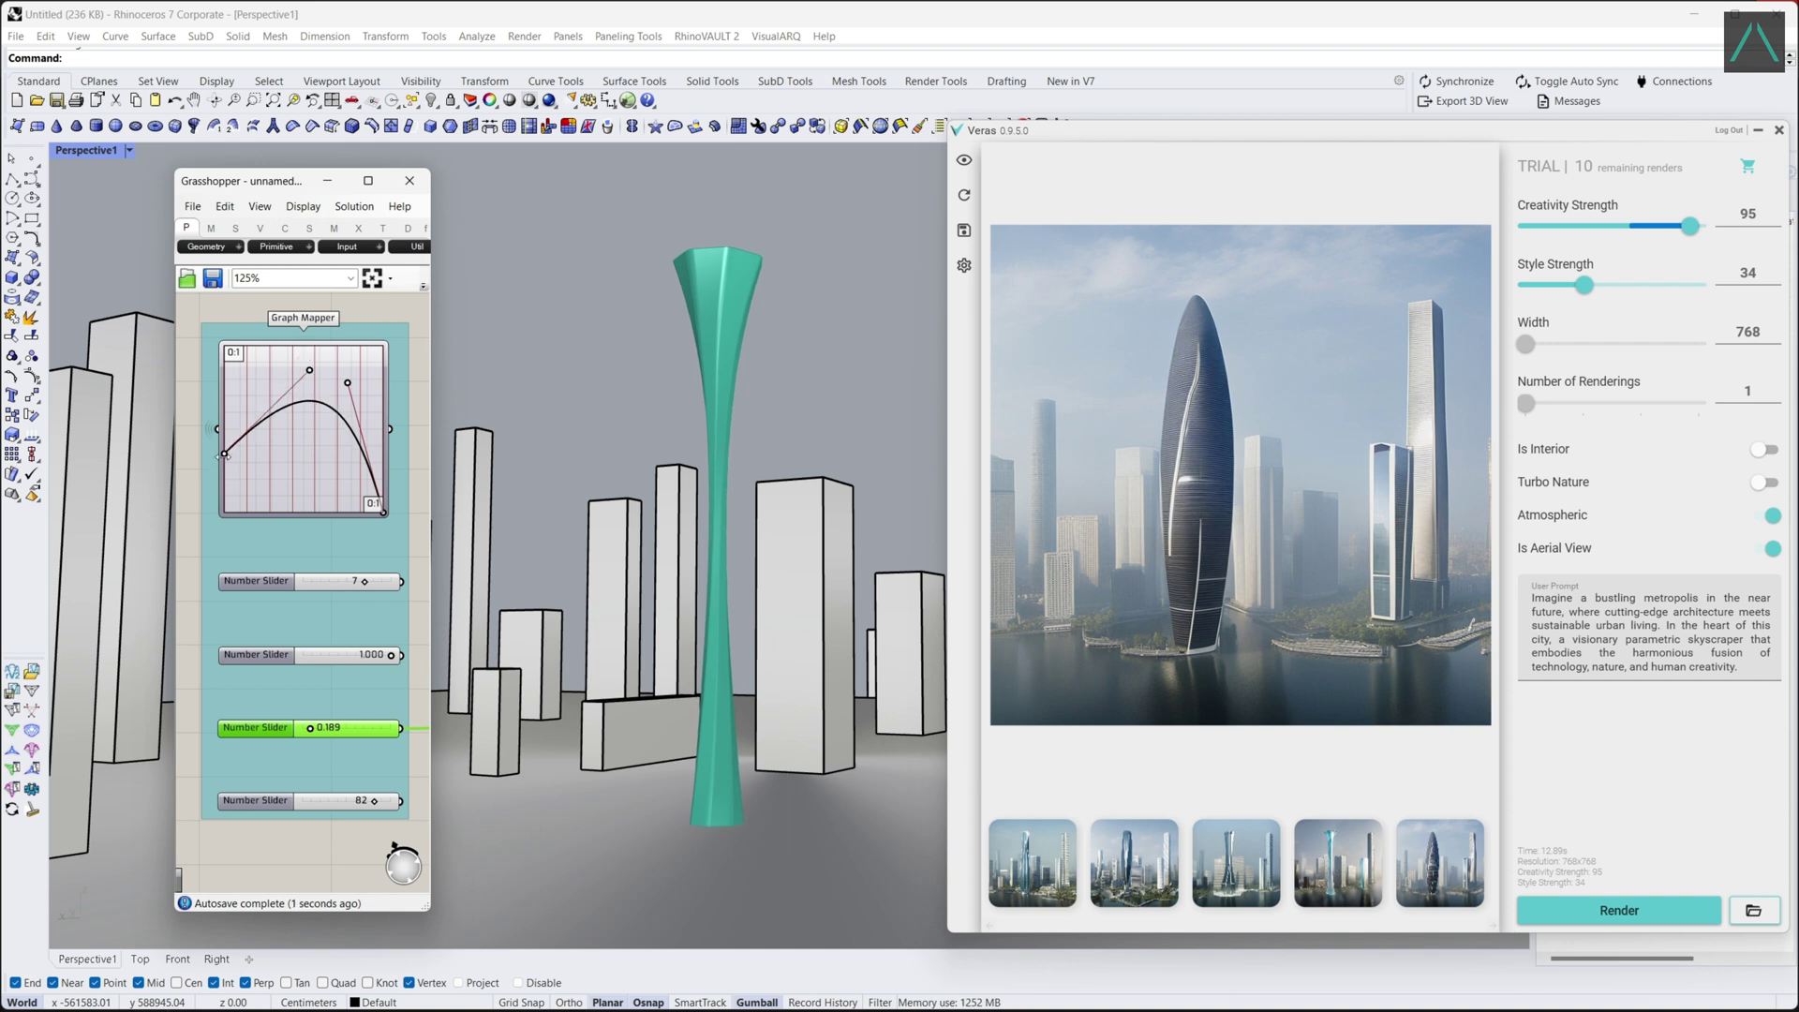
pyautogui.moveTo(224, 454); pyautogui.dragTo(224, 513)
pyautogui.moveTo(347, 382); pyautogui.dragTo(274, 454)
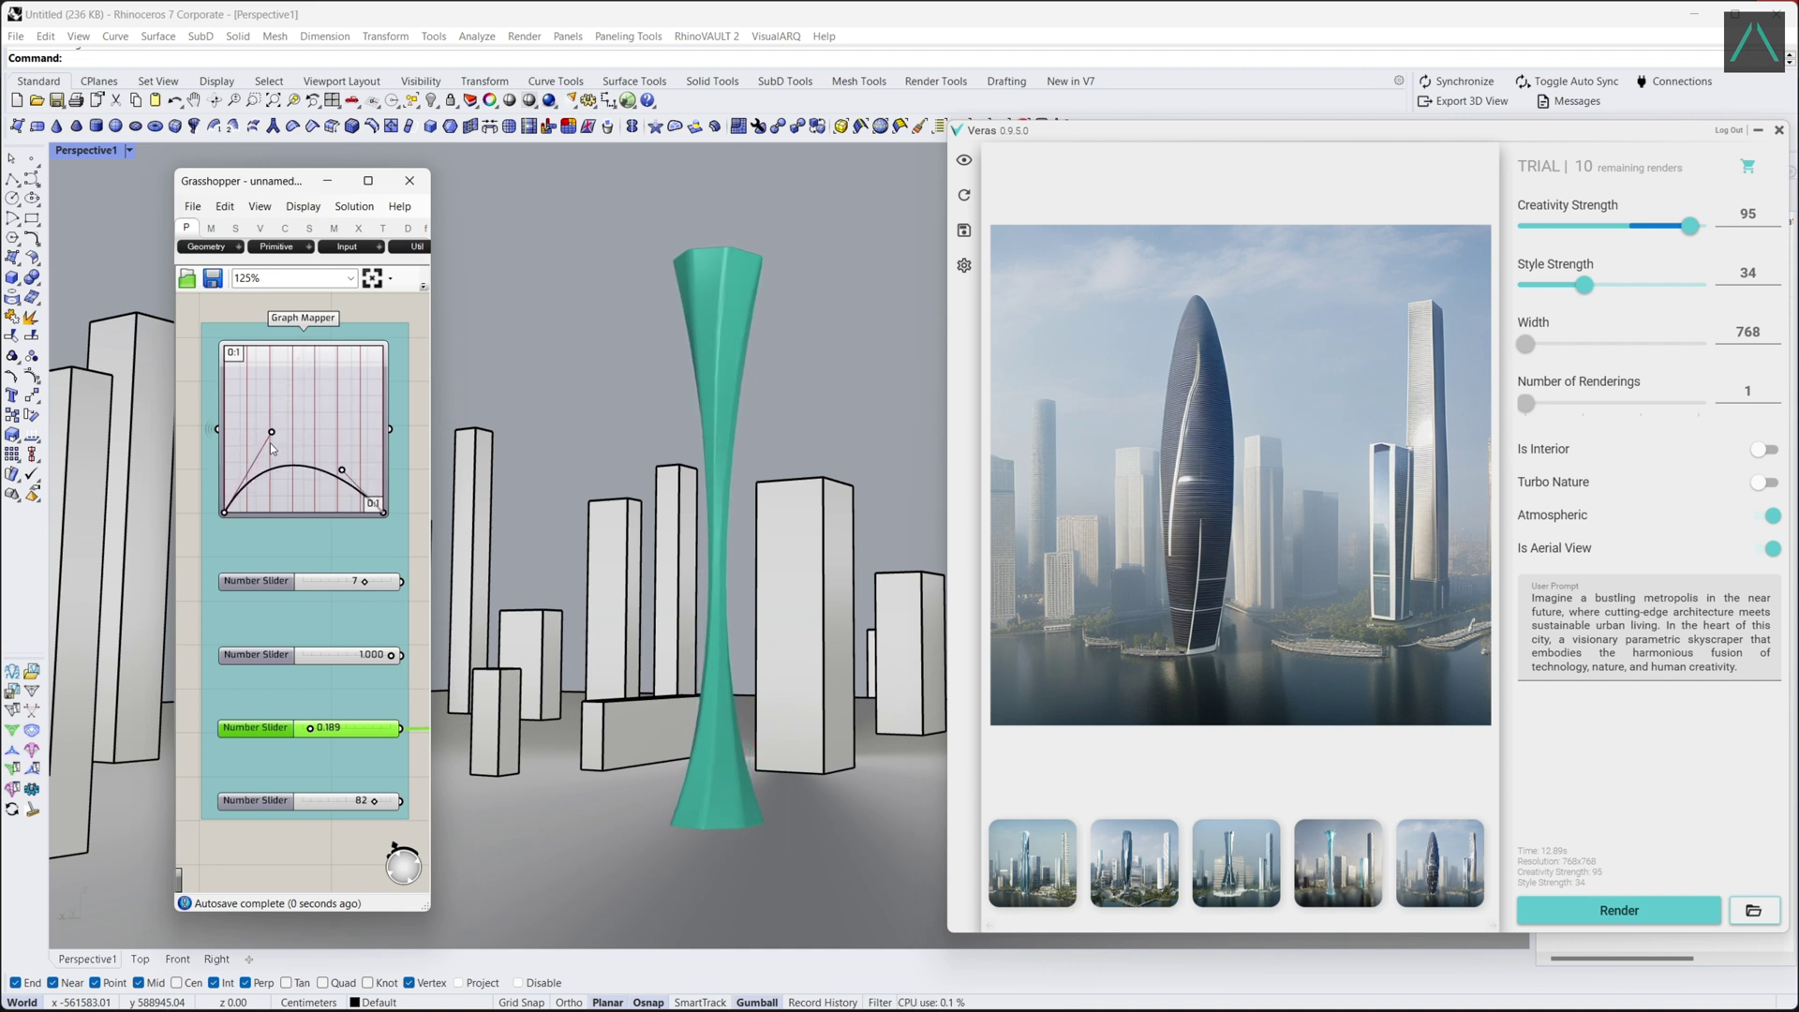
# Set the third slider to 0.476 and the fourth to 100, and render the narrow-waisted tower.
pyautogui.moveTo(310, 728); pyautogui.dragTo(322, 728)
pyautogui.moveTo(376, 803); pyautogui.dragTo(394, 801)
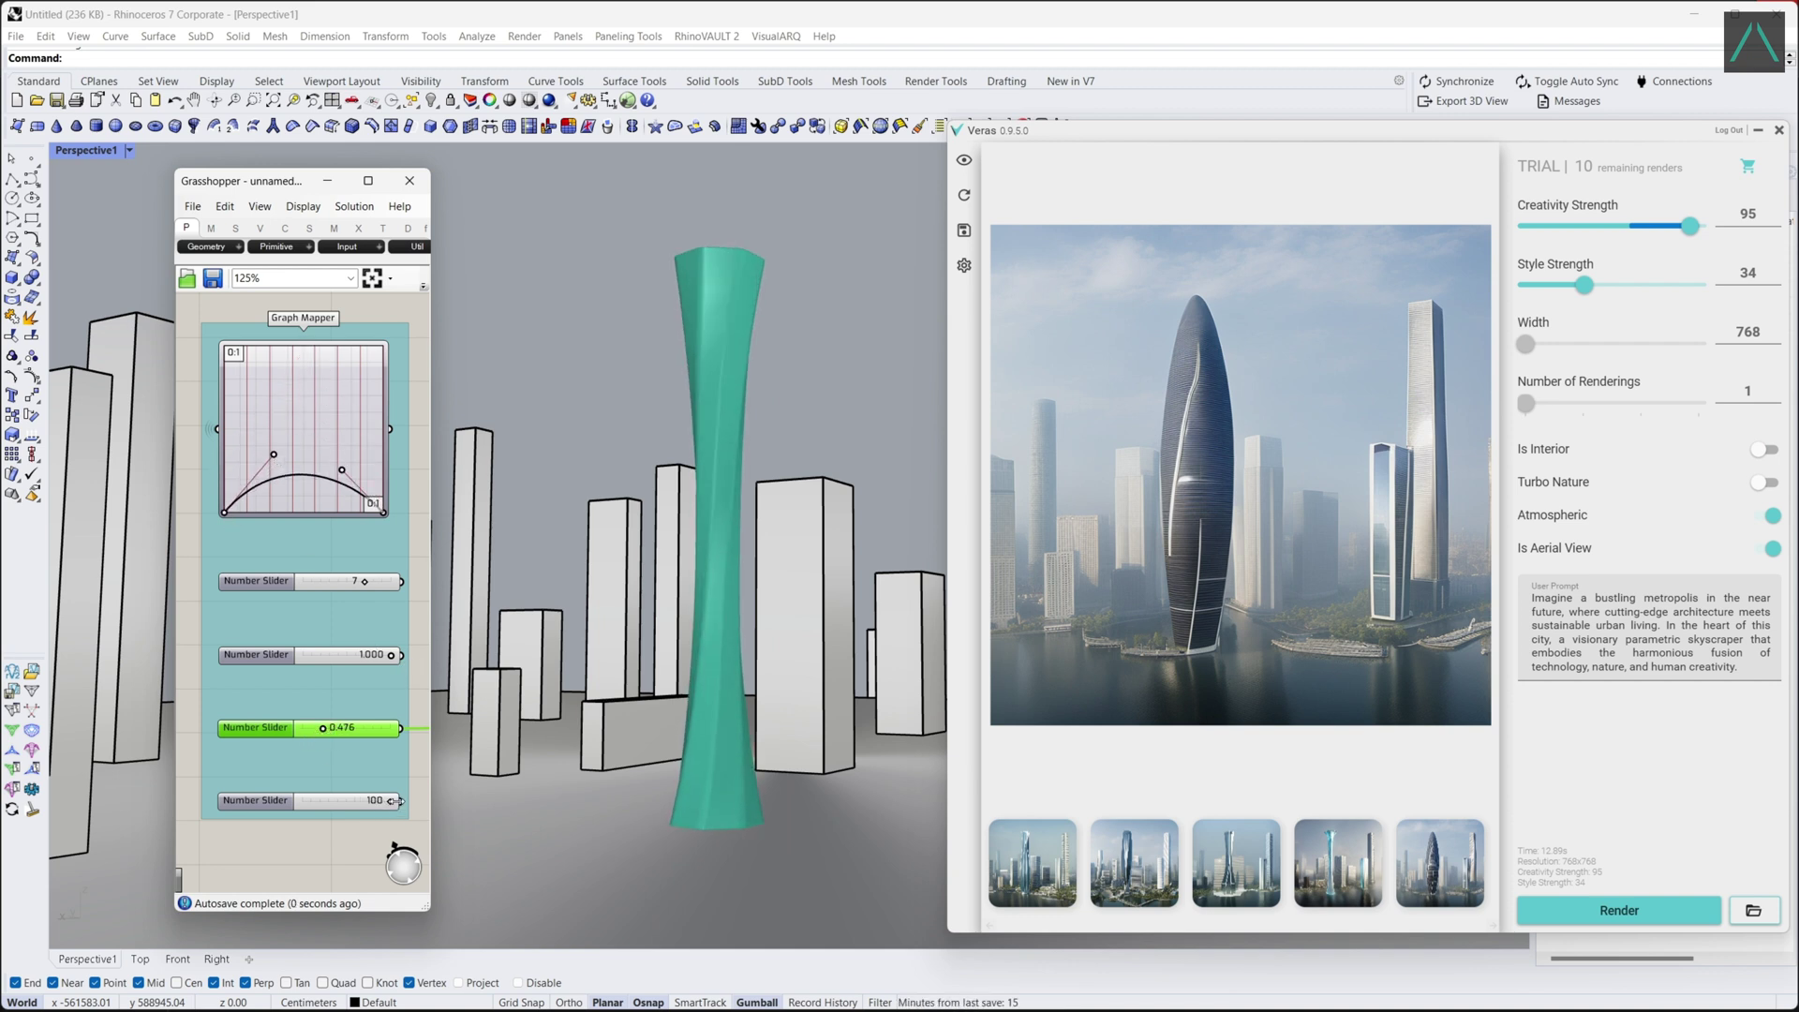
pyautogui.click(1619, 910)
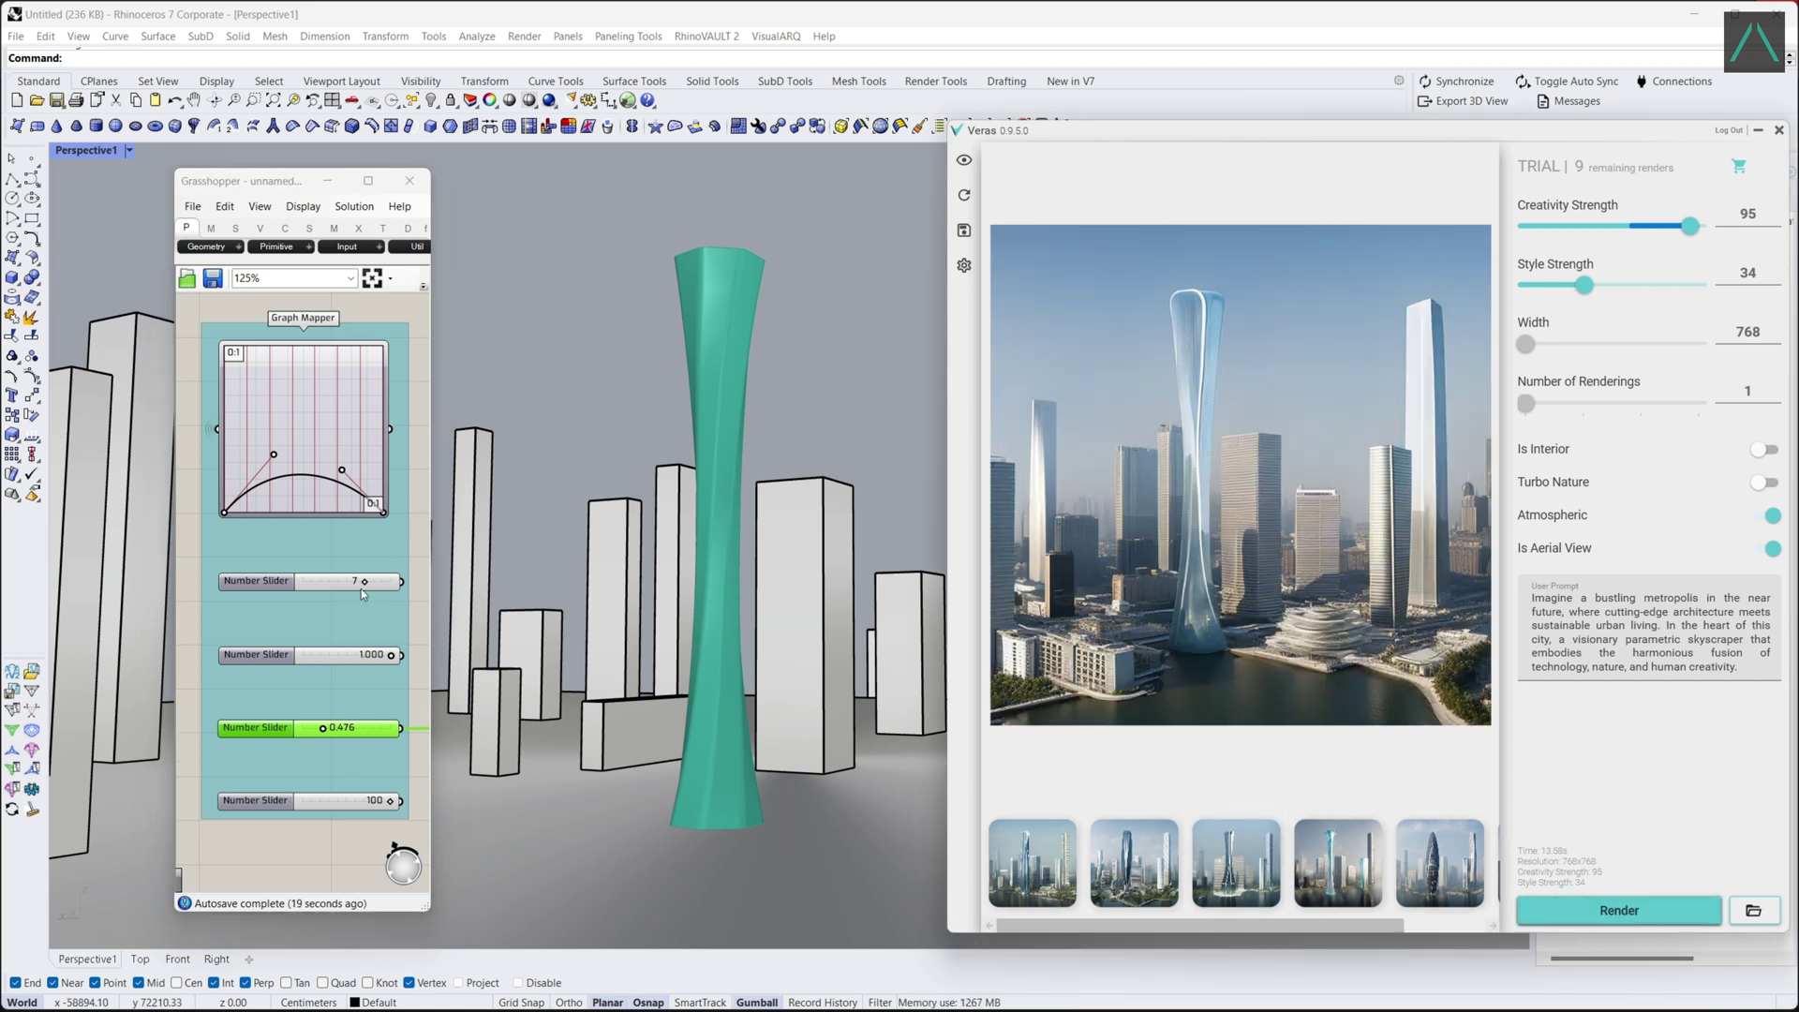
# Render a tapered tower with an early-rising Graph Mapper curve, the first slider at 3, the third at 0.174 and the fourth at 30.
pyautogui.moveTo(364, 581)
pyautogui.mouseDown()
pyautogui.moveTo(313, 582)
pyautogui.moveTo(345, 583)
pyautogui.moveTo(329, 583)
pyautogui.mouseUp()
pyautogui.moveTo(379, 509); pyautogui.dragTo(383, 345)
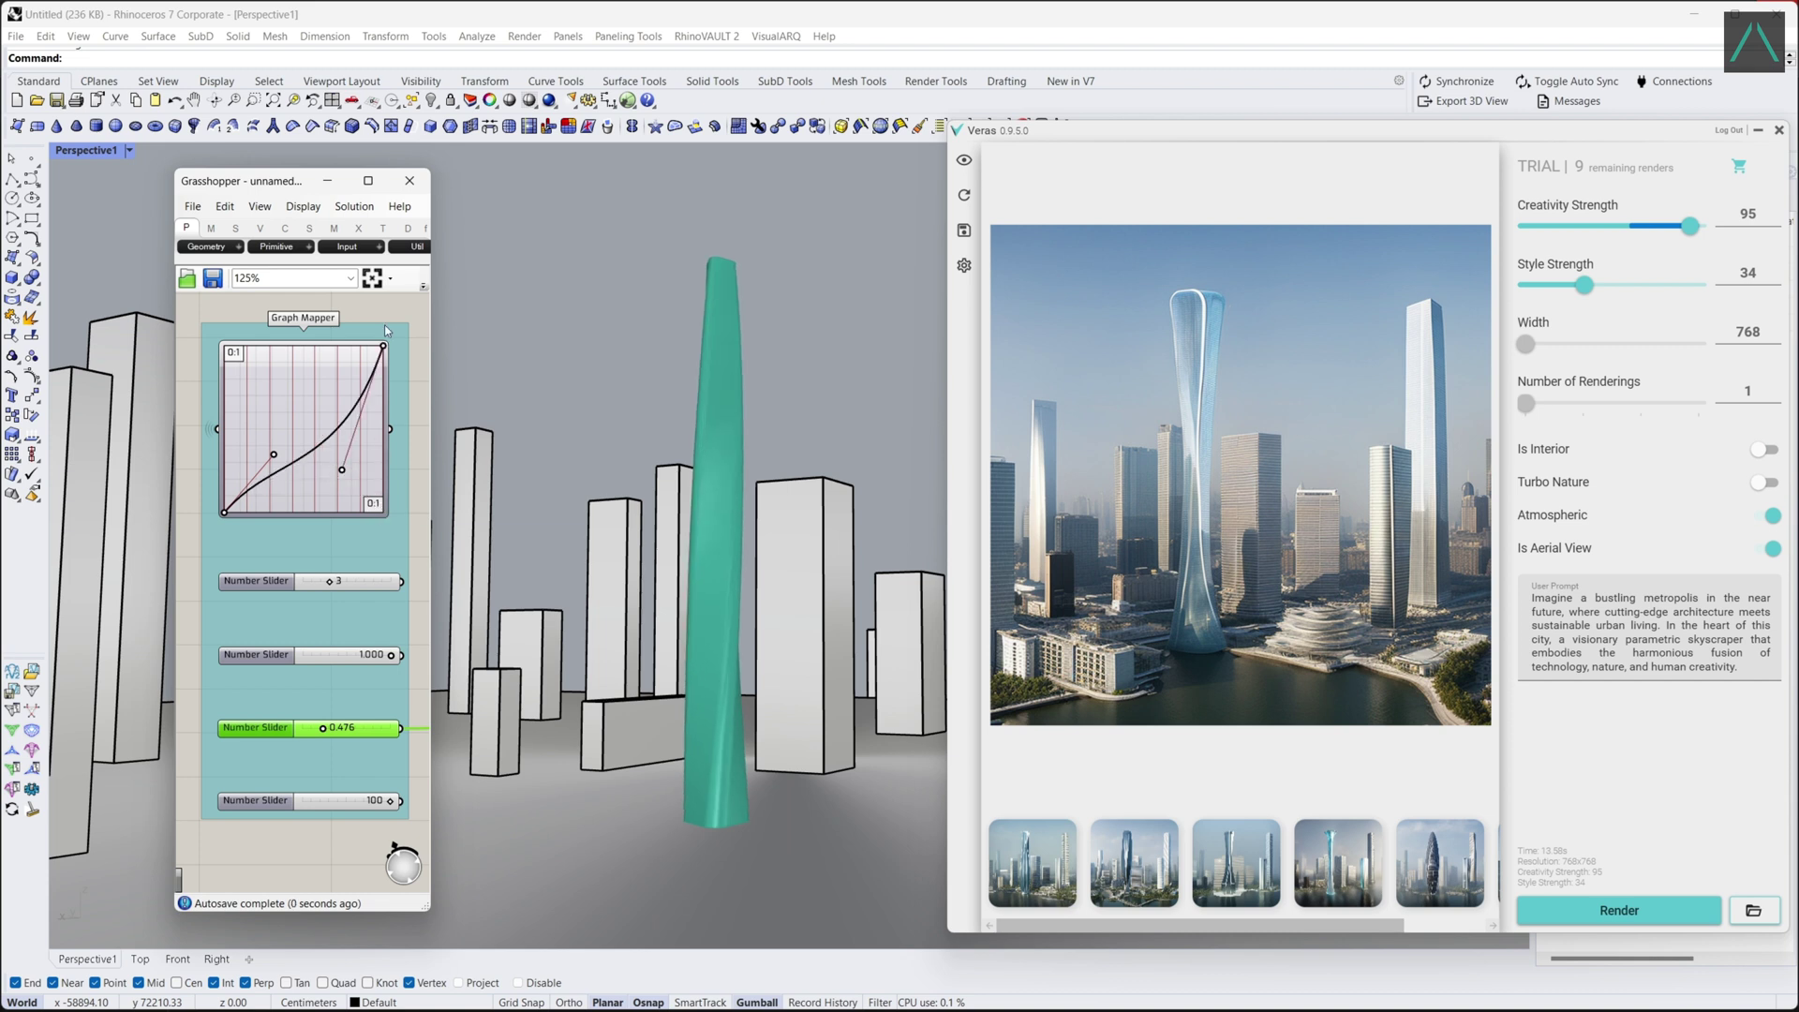
pyautogui.moveTo(341, 469); pyautogui.dragTo(383, 494)
pyautogui.moveTo(274, 454); pyautogui.dragTo(247, 346)
pyautogui.moveTo(391, 654); pyautogui.dragTo(401, 655)
pyautogui.moveTo(388, 801); pyautogui.dragTo(329, 801)
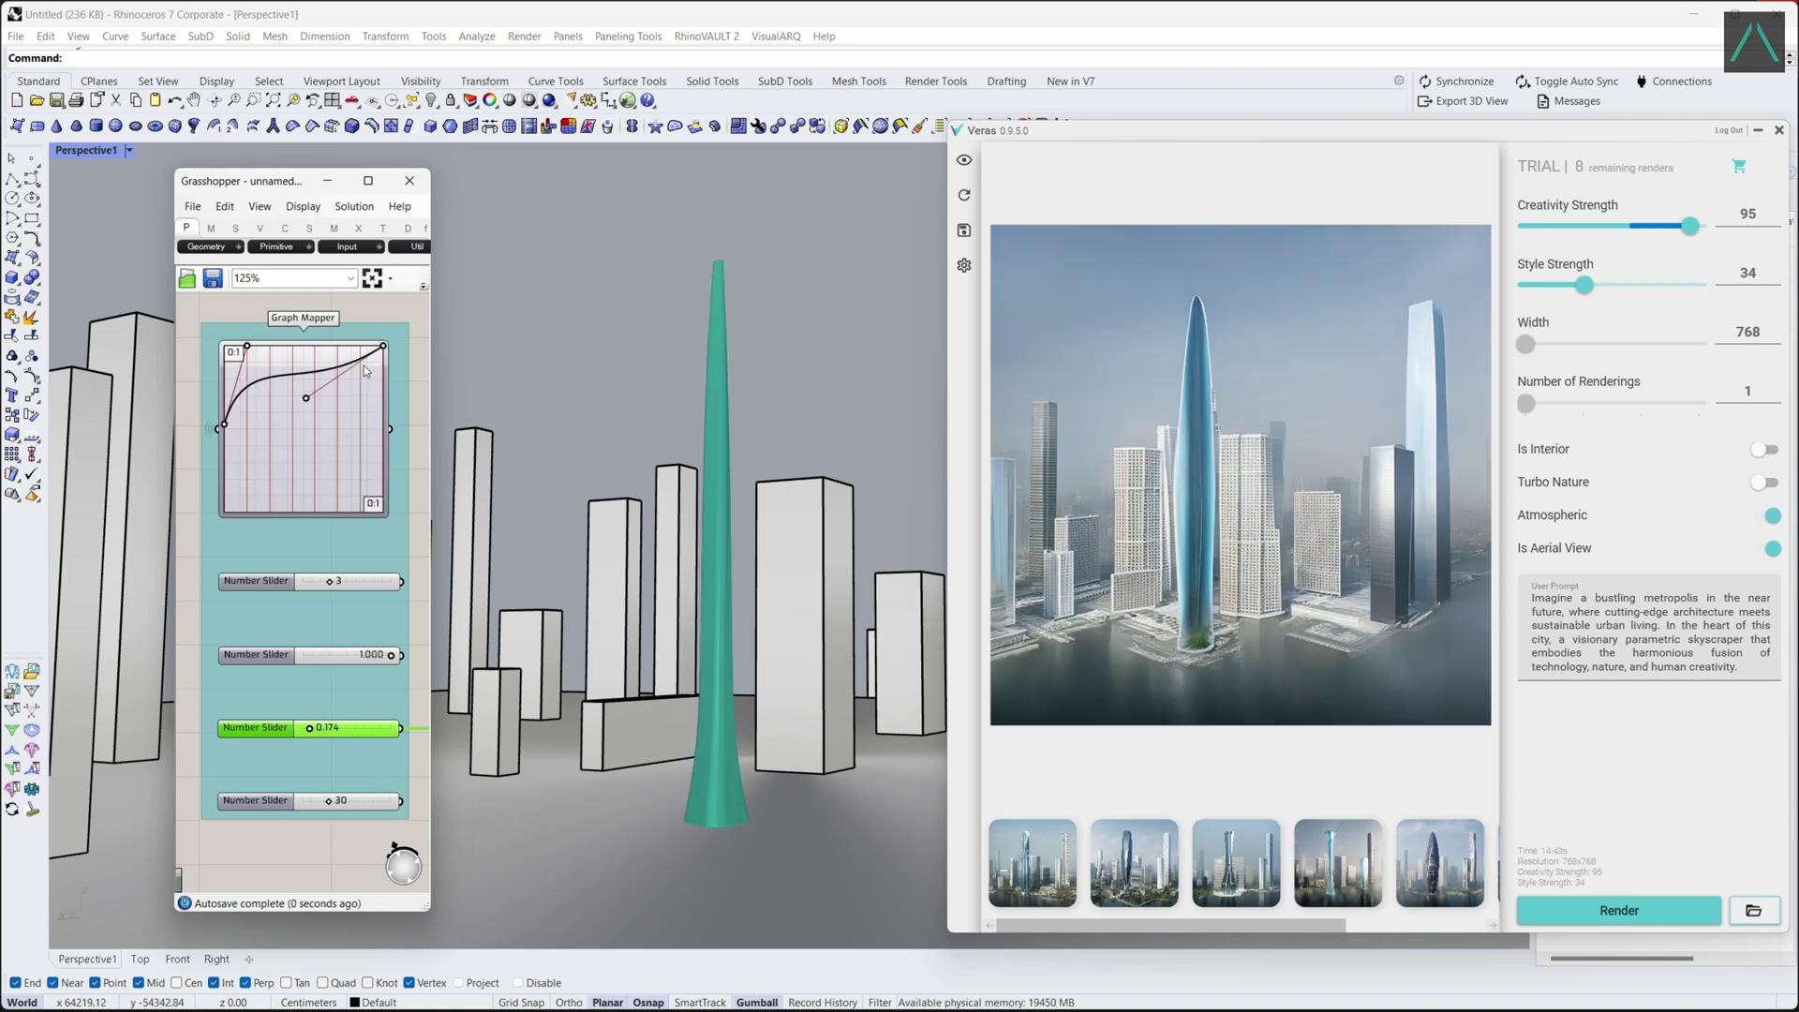
# Reshape the Graph Mapper curve into a mid-height arch, set the third slider to 0.604 and the fourth to 100, and render.
pyautogui.moveTo(382, 346); pyautogui.dragTo(383, 512)
pyautogui.moveTo(247, 346); pyautogui.dragTo(224, 495)
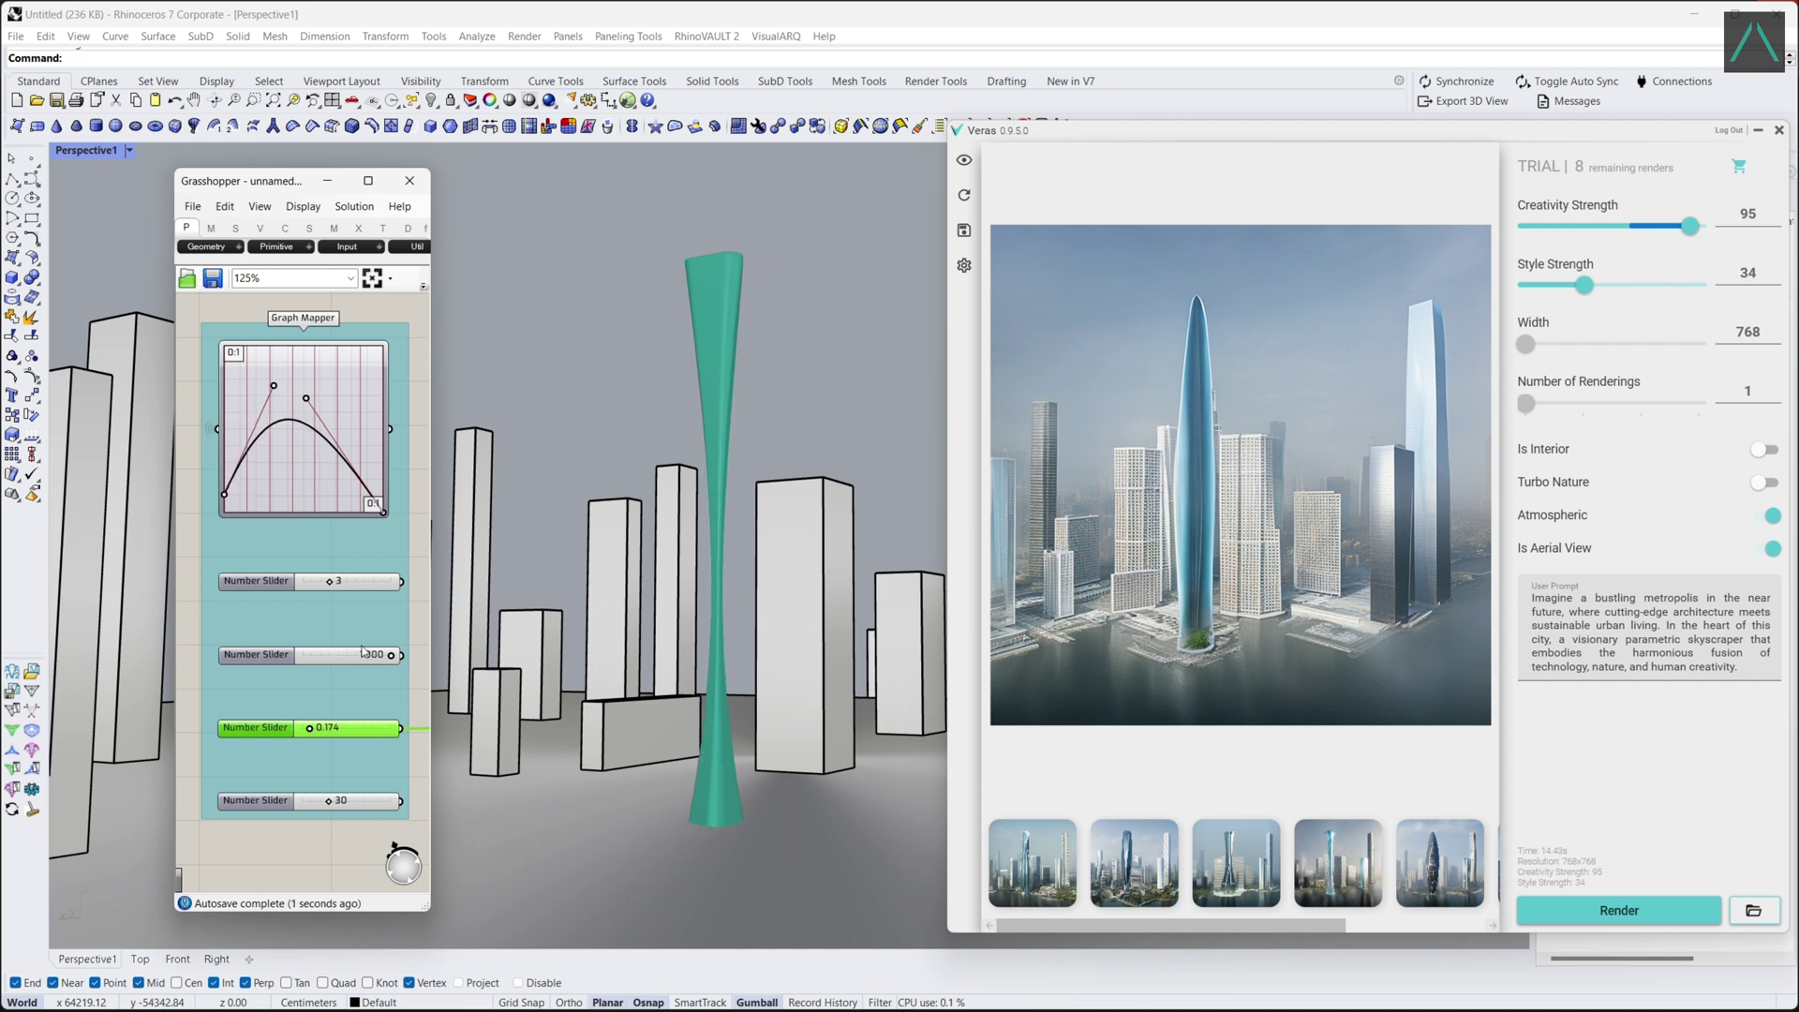
pyautogui.moveTo(309, 728); pyautogui.dragTo(328, 728)
pyautogui.moveTo(328, 801); pyautogui.dragTo(391, 801)
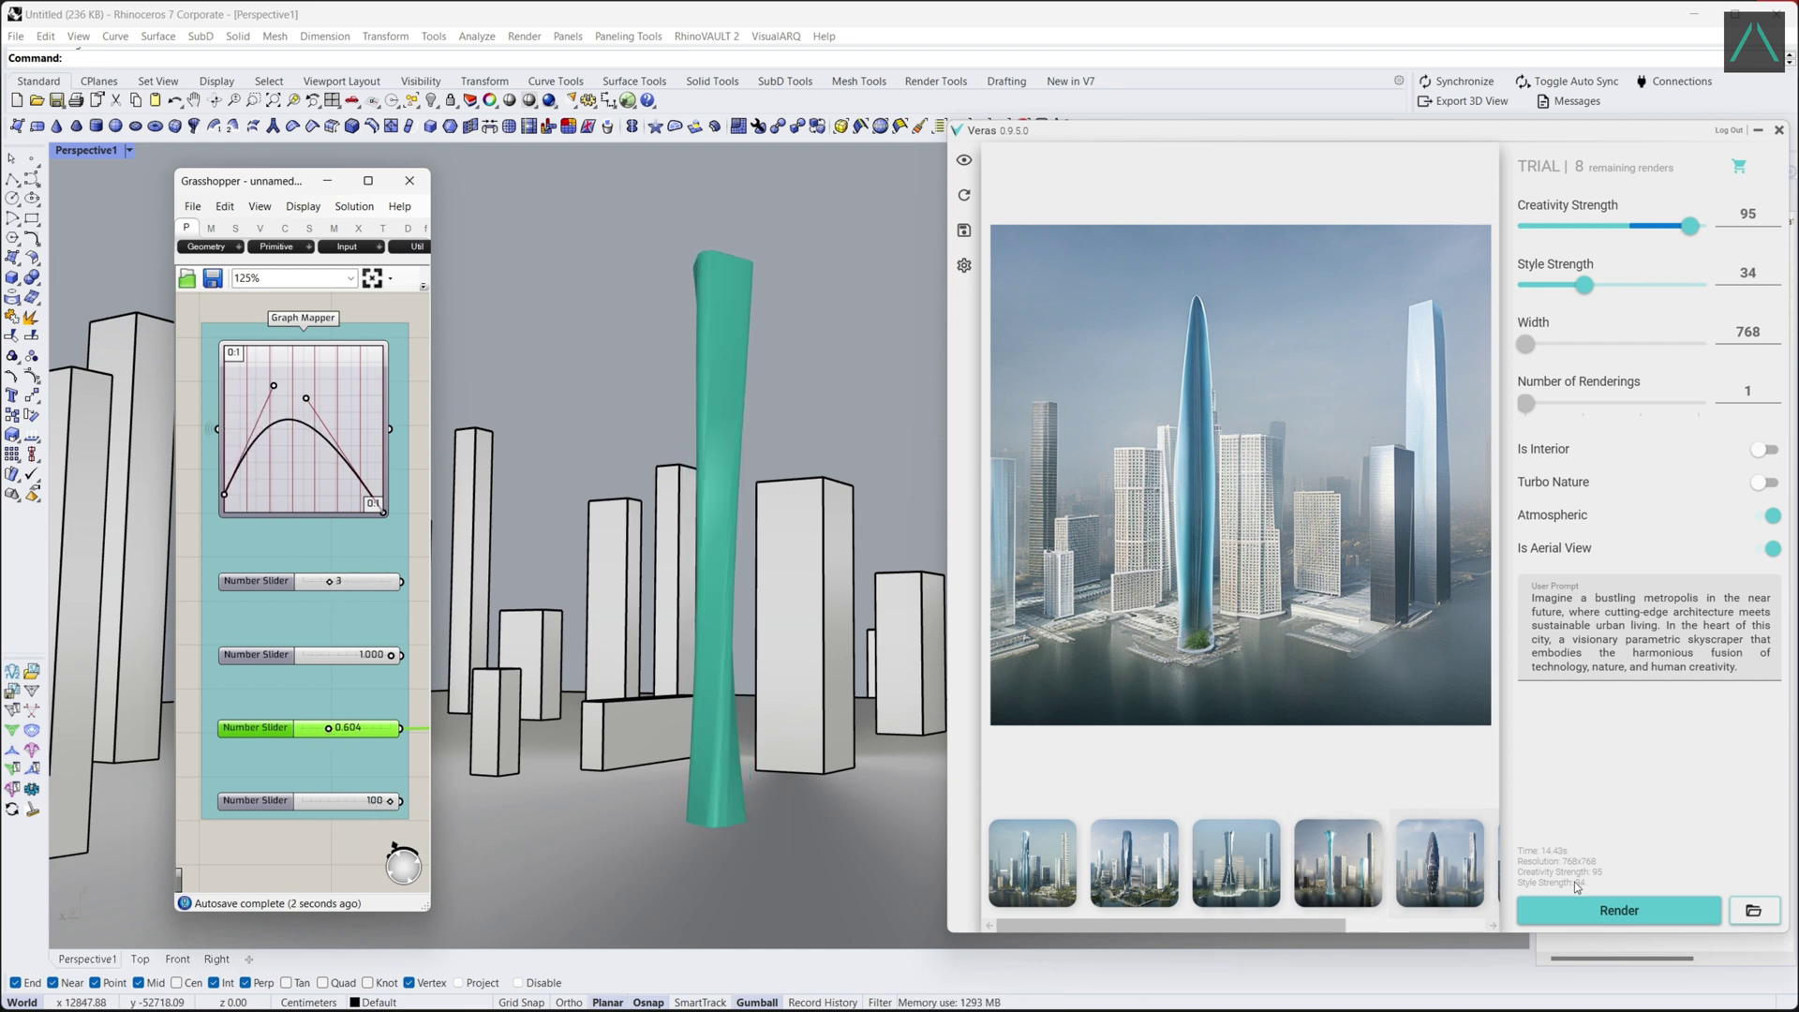
pyautogui.click(1620, 910)
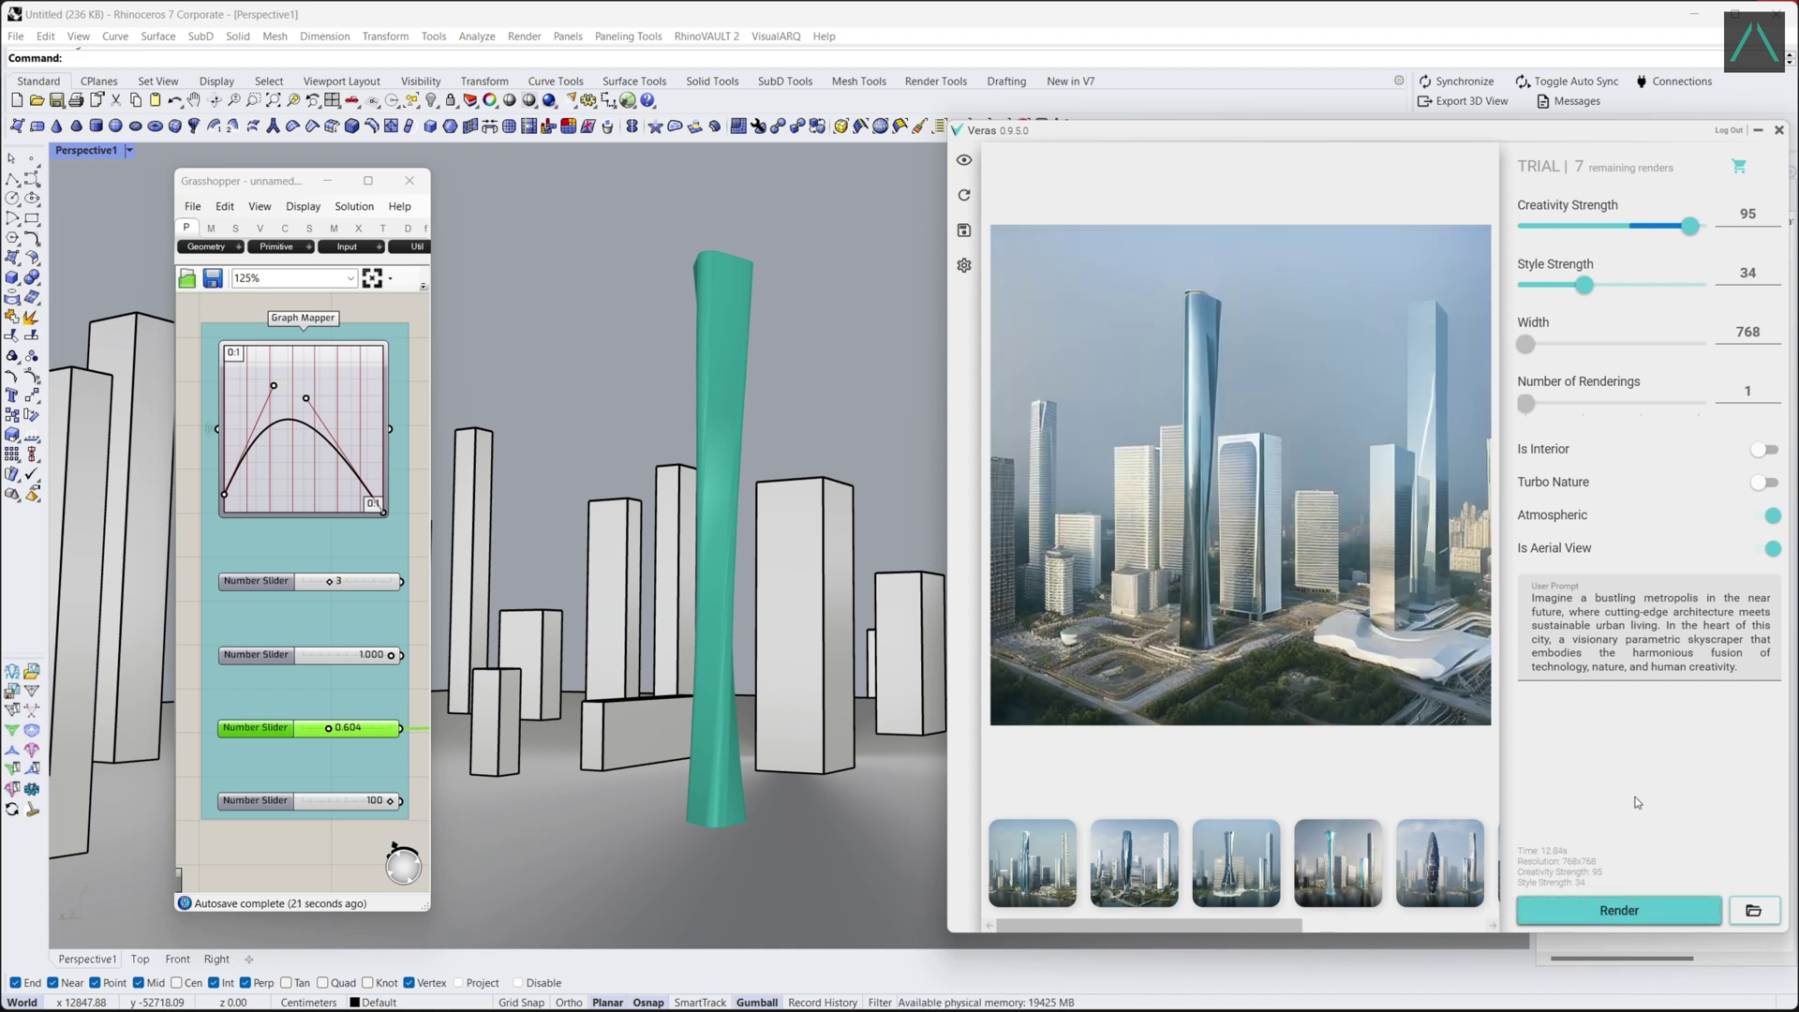
# Change the Graph Mapper's graph type to Sinc and render the resulting tower.
pyautogui.rightClick(340, 410)
pyautogui.moveTo(403, 607)
pyautogui.click(539, 813)
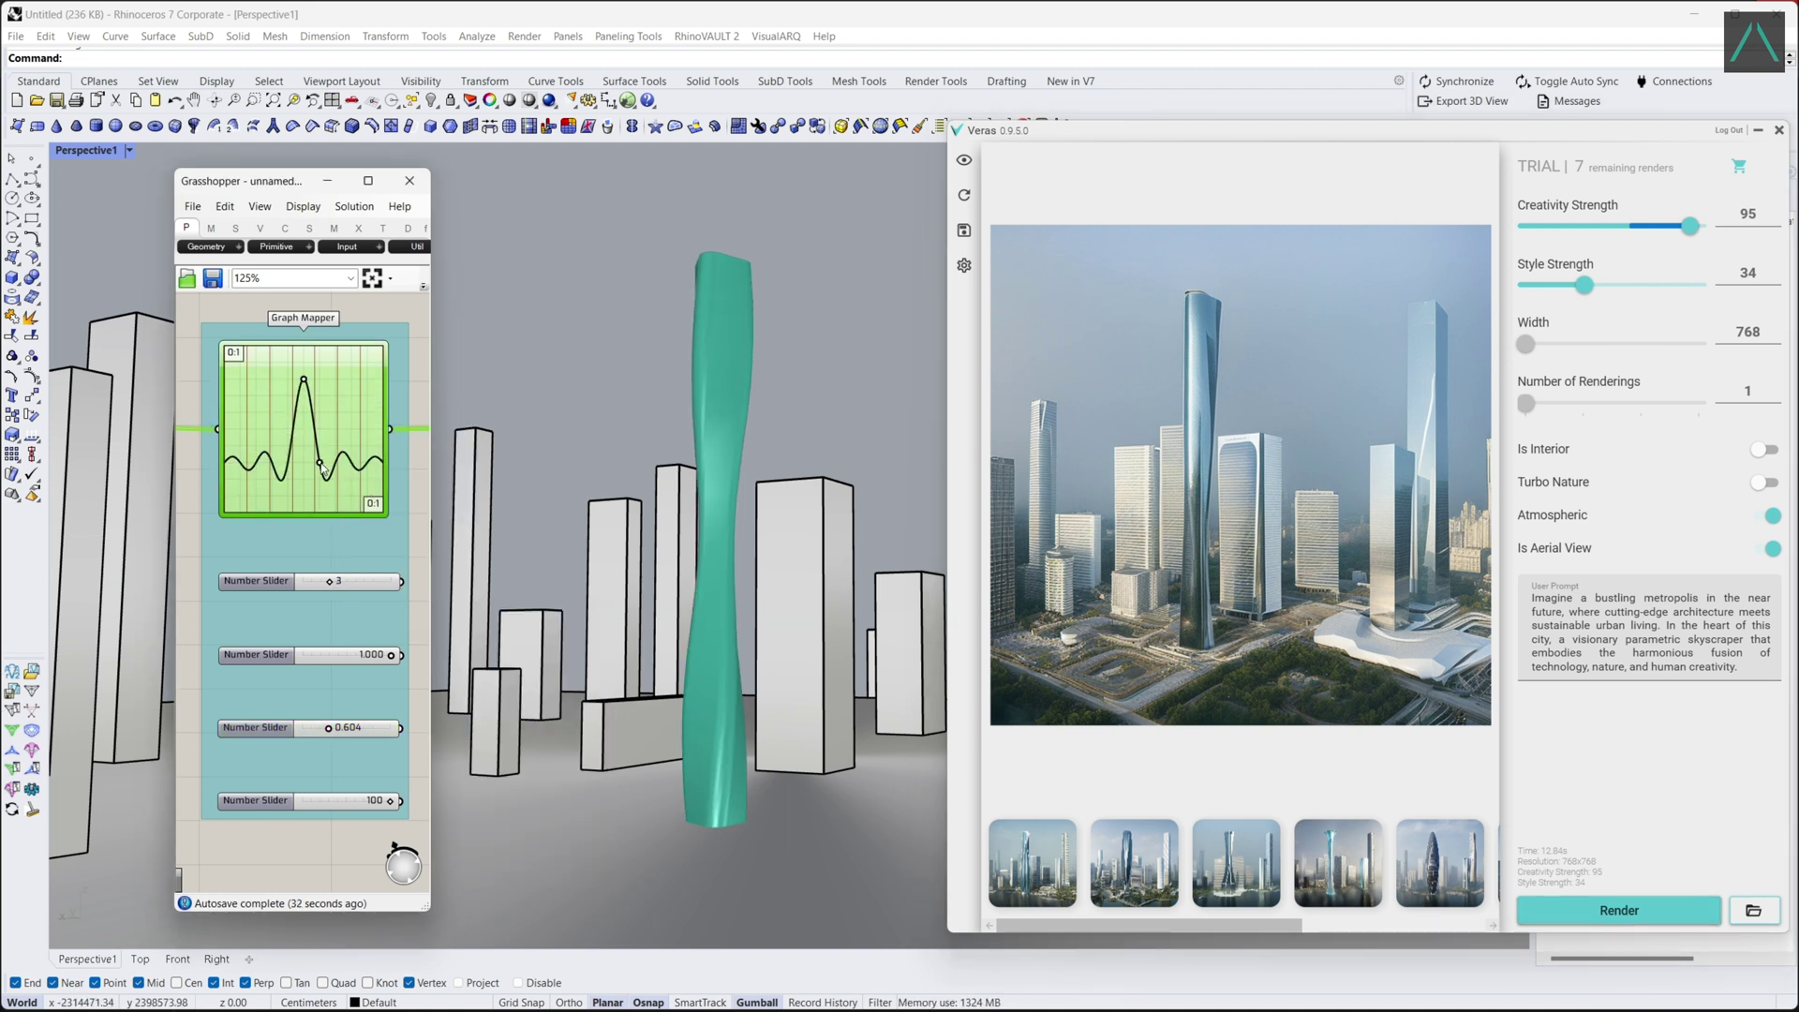
pyautogui.click(1631, 909)
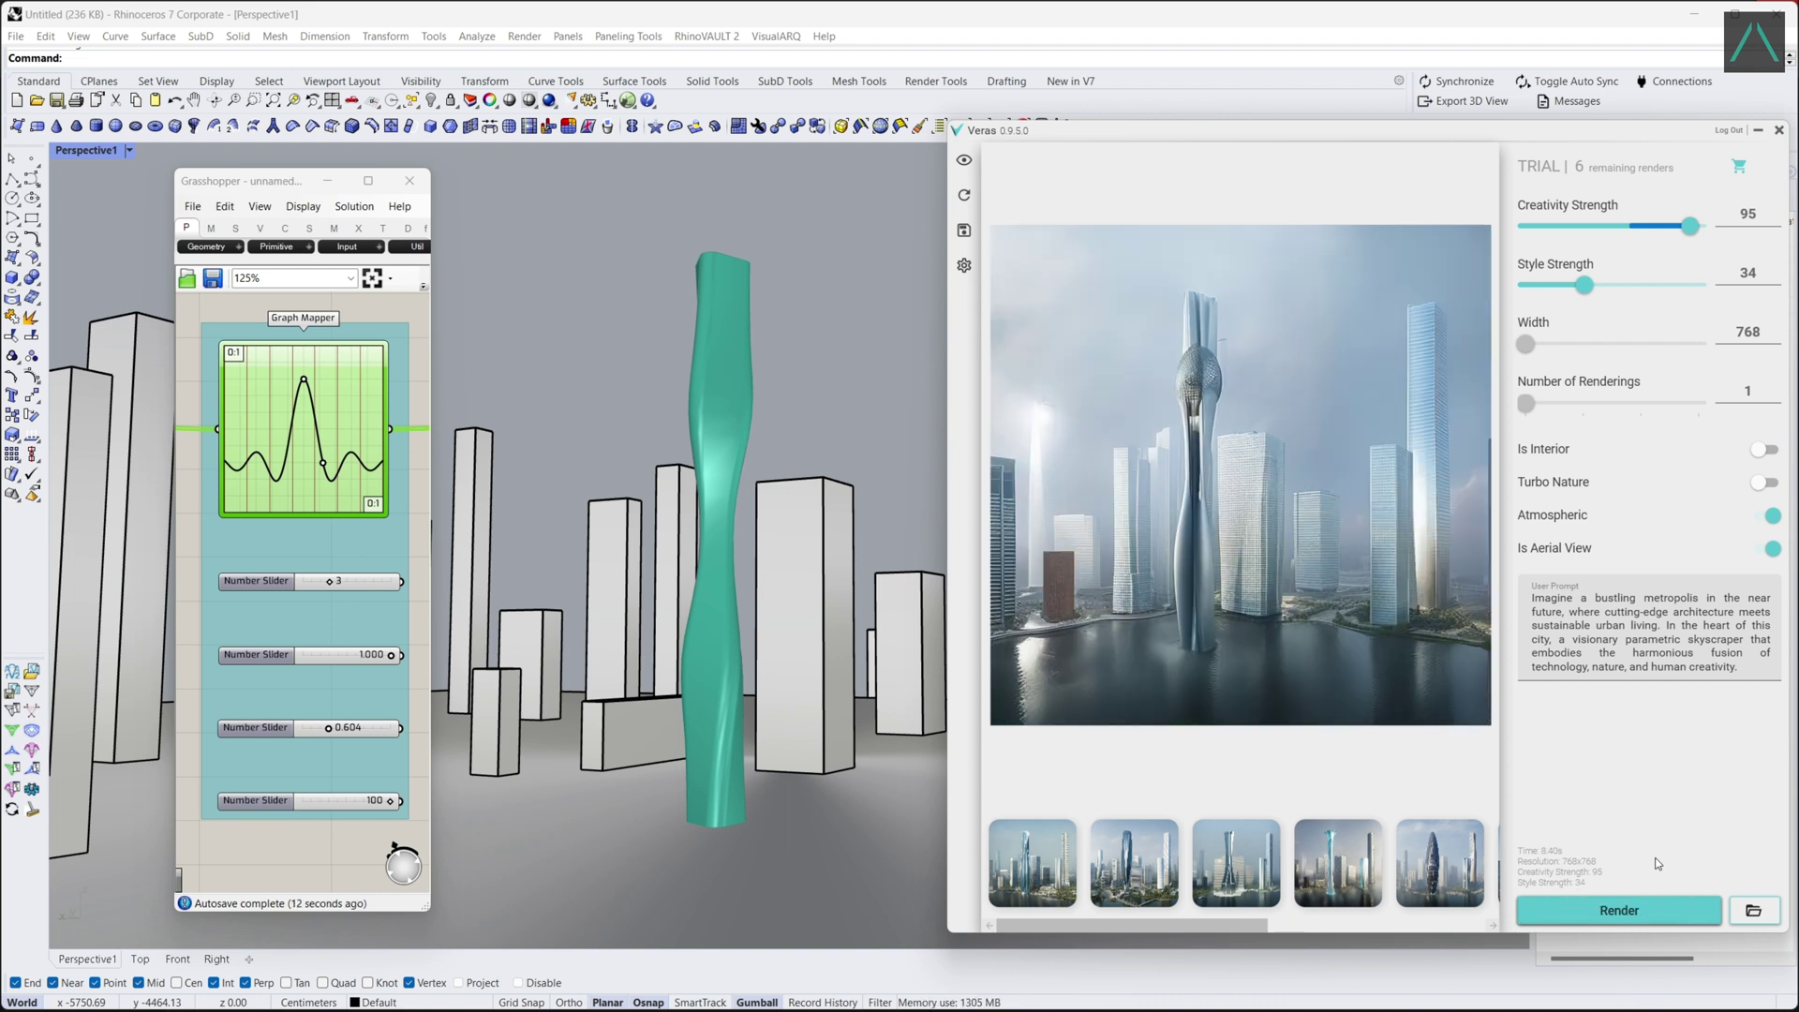
# Stretch the Sinc curve into one broad early hump, set the third slider to 0.445 and the fourth to 13, and render.
pyautogui.moveTo(304, 379); pyautogui.dragTo(264, 393)
pyautogui.moveTo(323, 463); pyautogui.dragTo(379, 486)
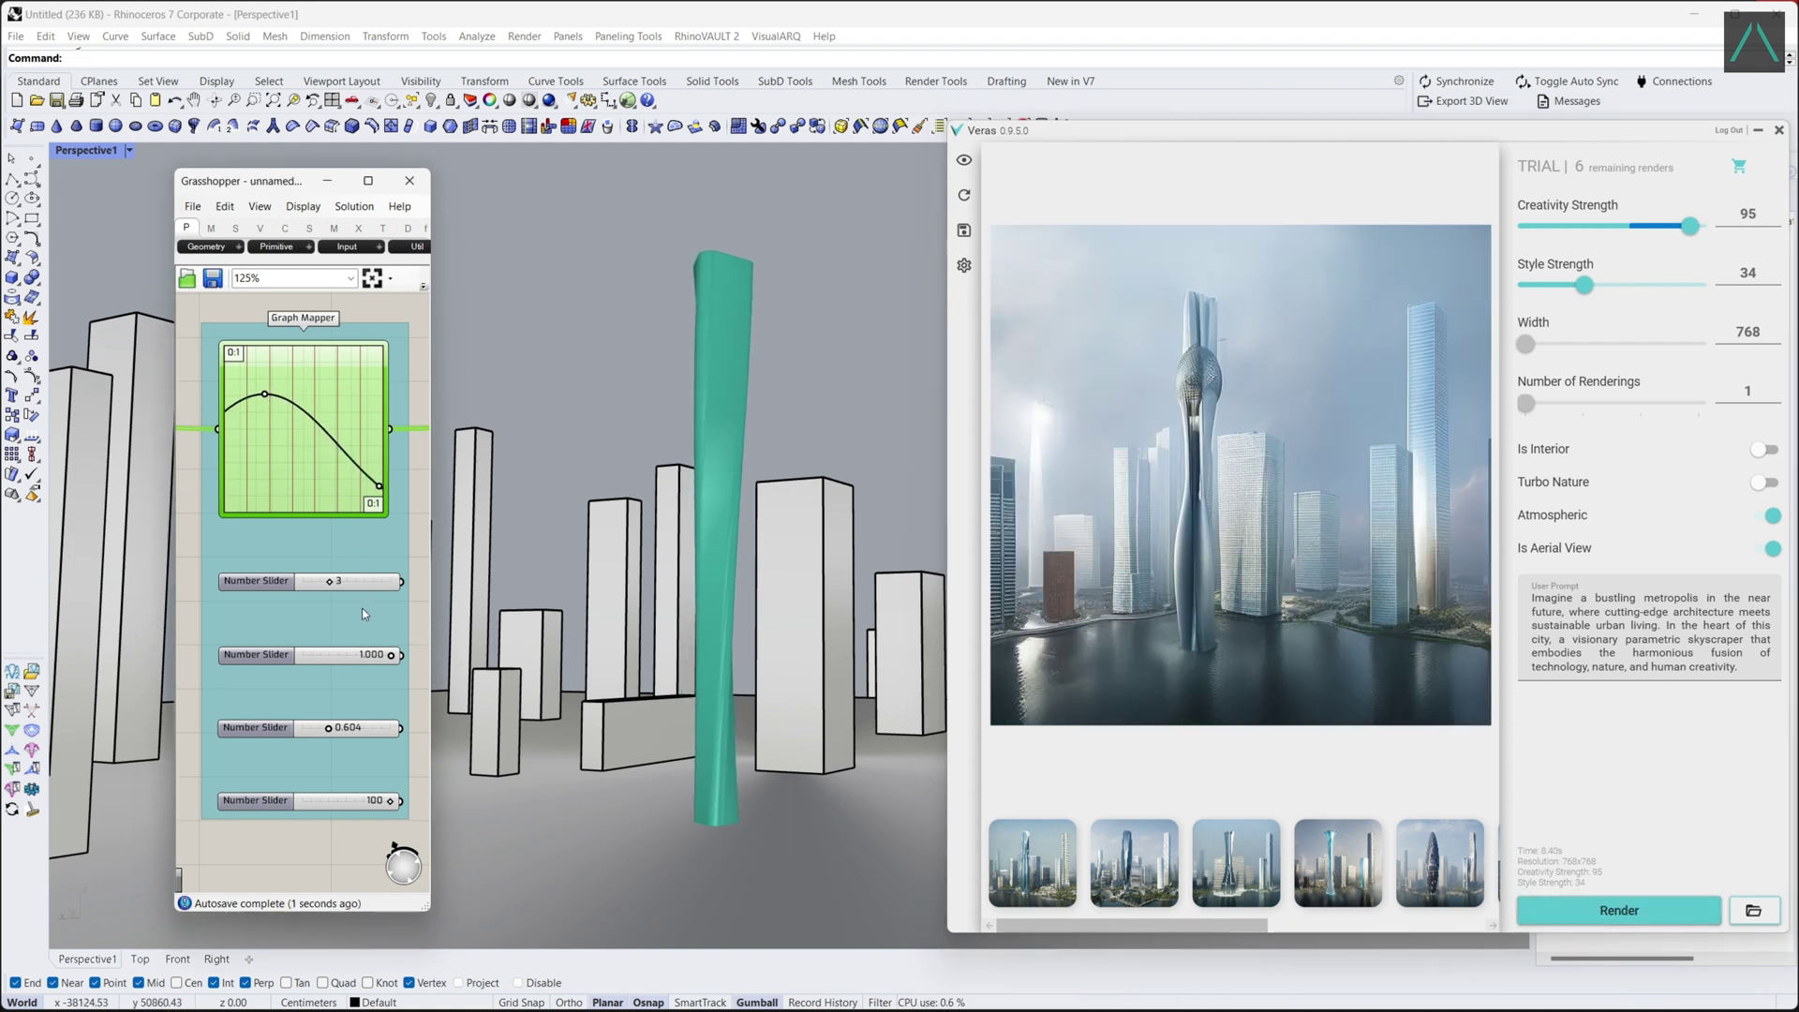
pyautogui.moveTo(328, 728); pyautogui.dragTo(321, 728)
pyautogui.click(1630, 910)
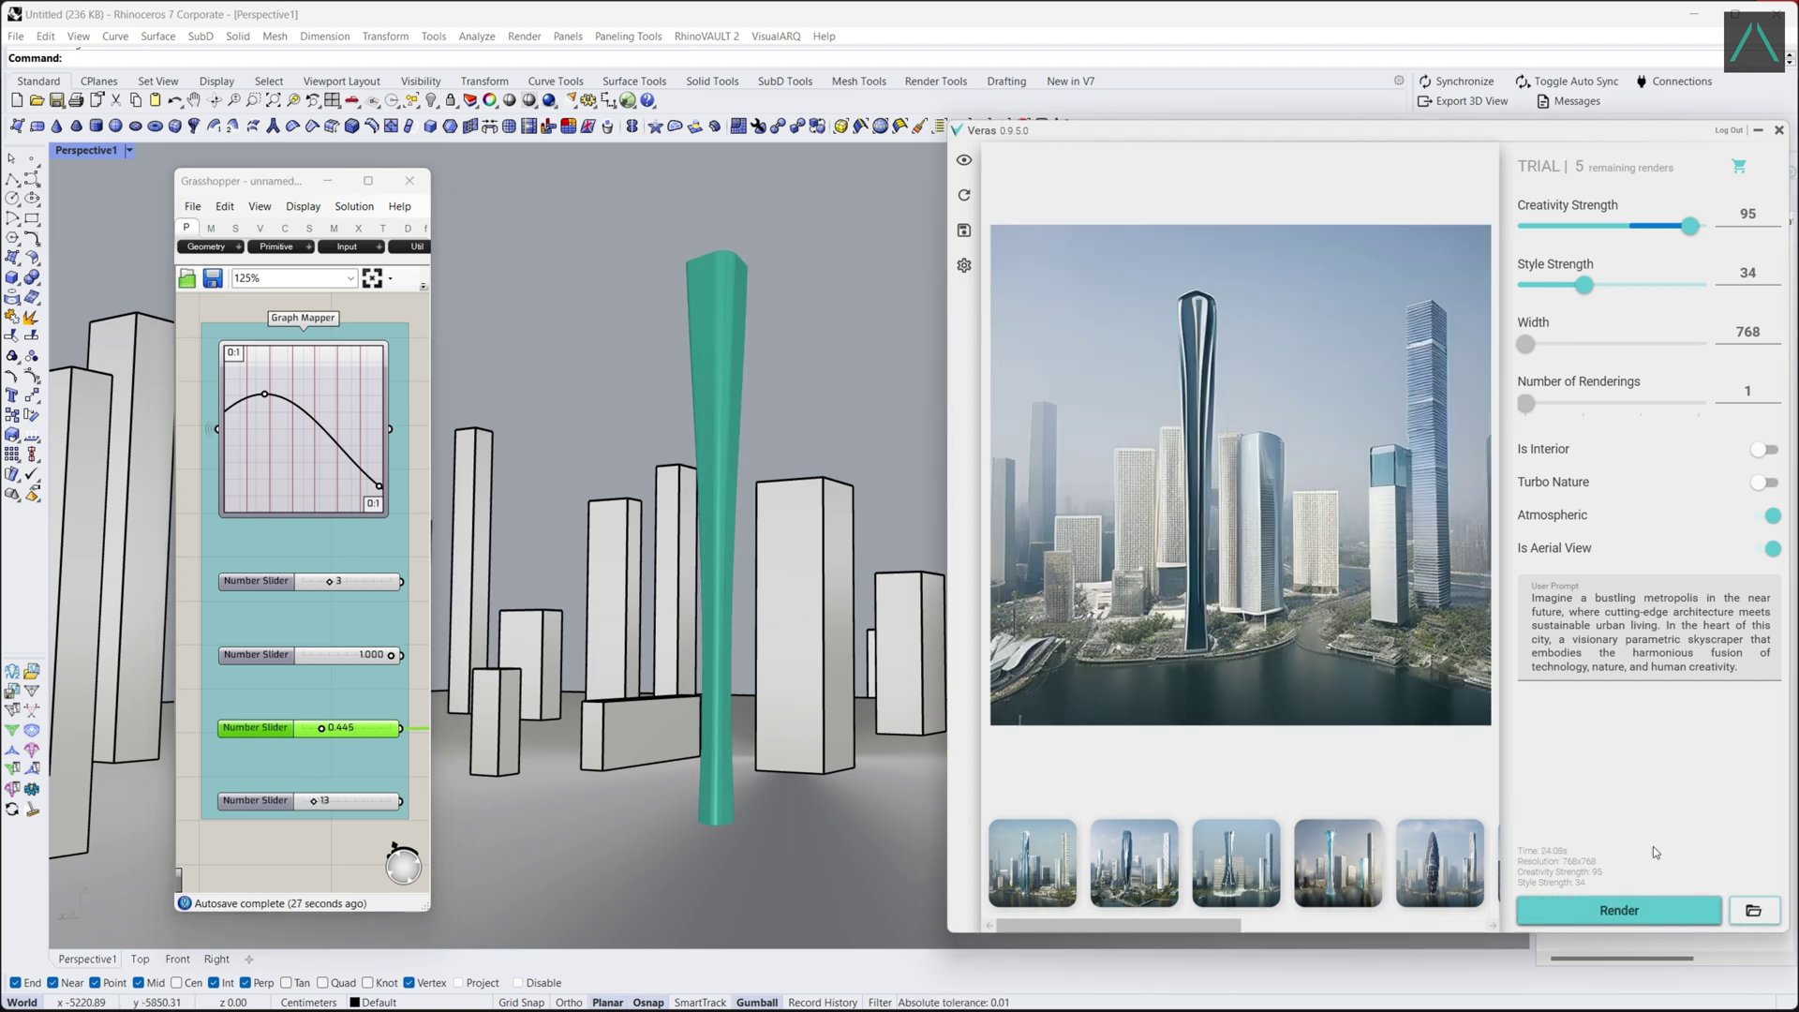
# Change the Graph Mapper's graph type to Sine, shorten the wave to put several full-height waves across the graph, and render.
pyautogui.rightClick(320, 471)
pyautogui.moveTo(408, 671)
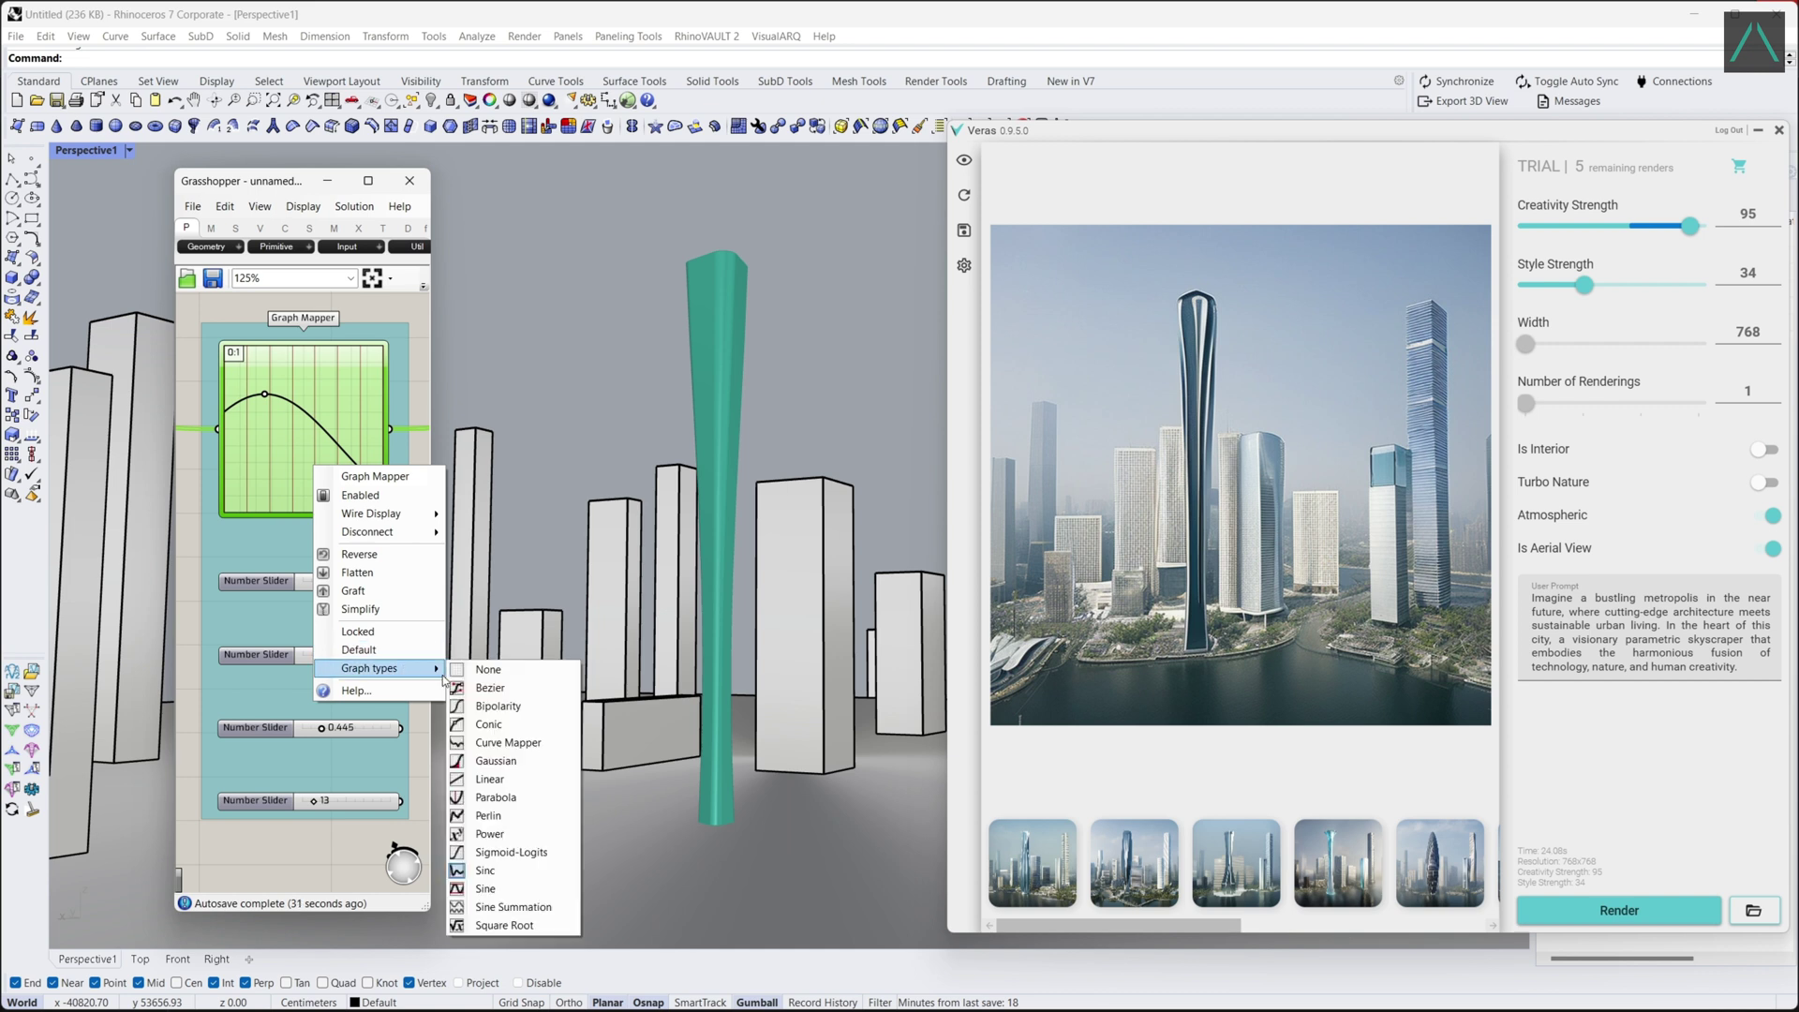
pyautogui.click(478, 888)
pyautogui.moveTo(383, 346); pyautogui.dragTo(272, 346)
pyautogui.click(1619, 910)
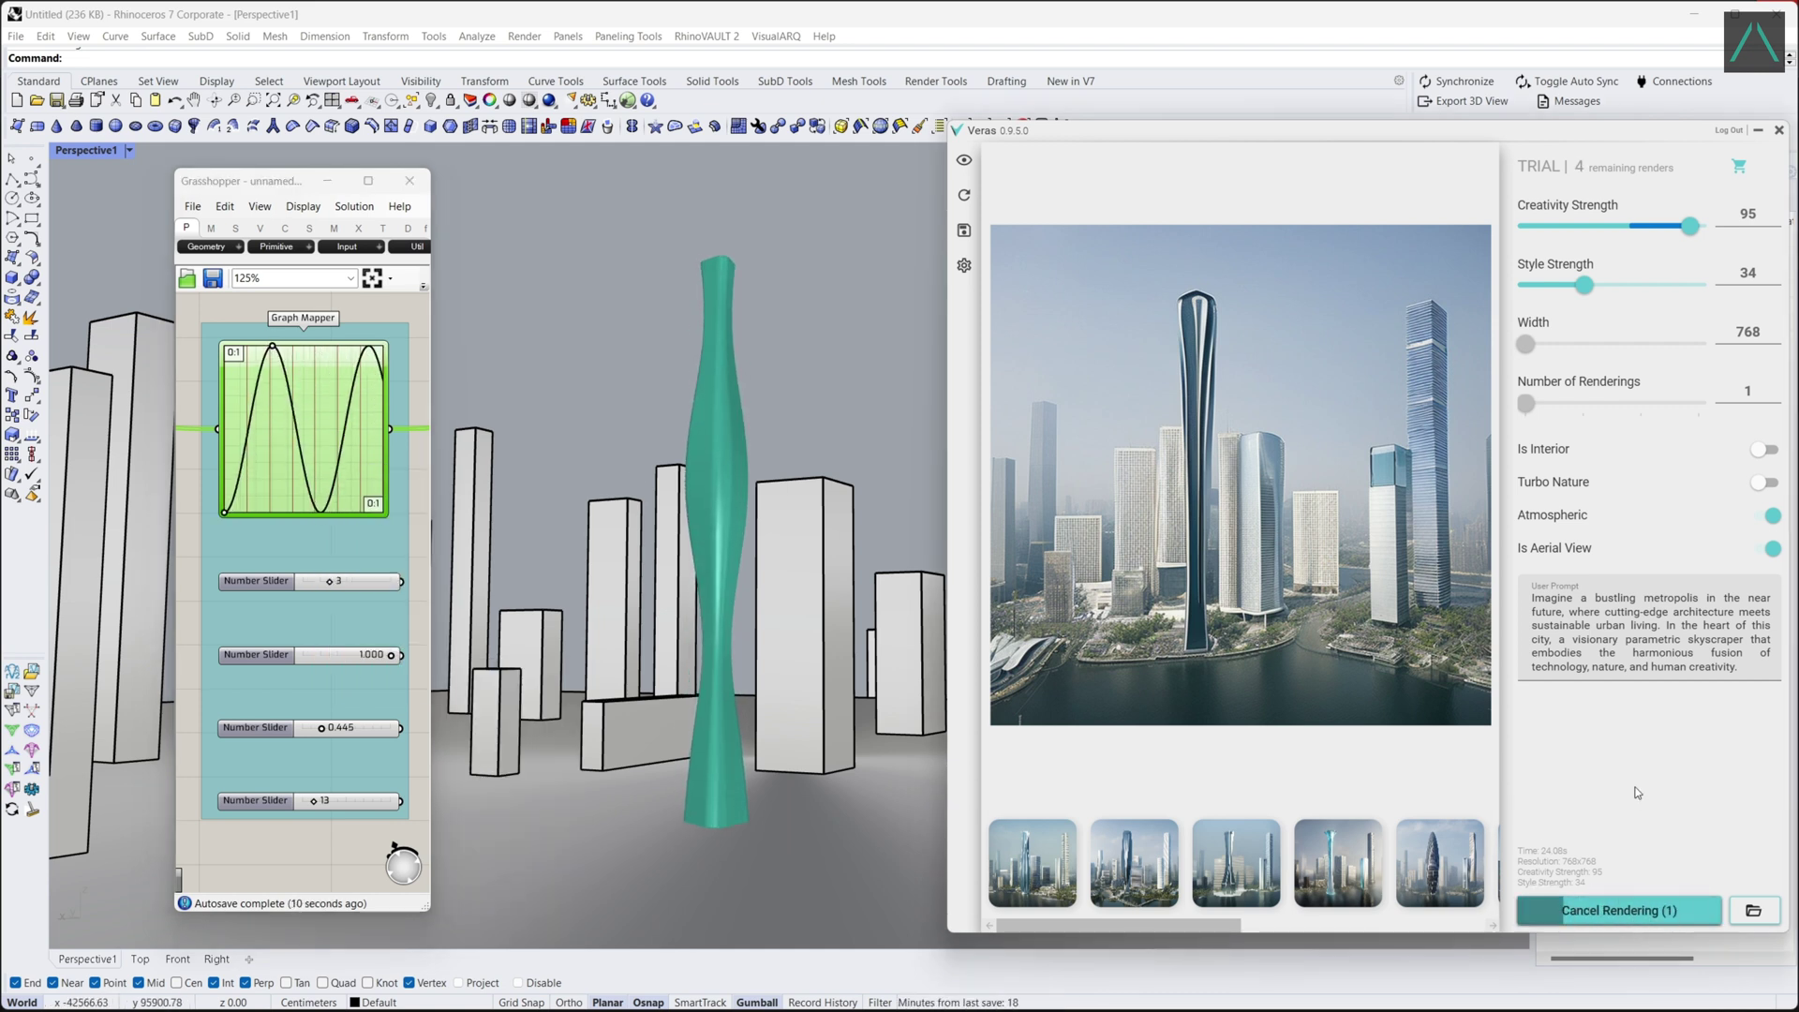
# Set the second slider to 0.398 and the third to 1.225, and flatten the Sine curve into a gentle wave in the upper half.
pyautogui.moveTo(391, 656); pyautogui.dragTo(337, 655)
pyautogui.moveTo(322, 728); pyautogui.dragTo(356, 728)
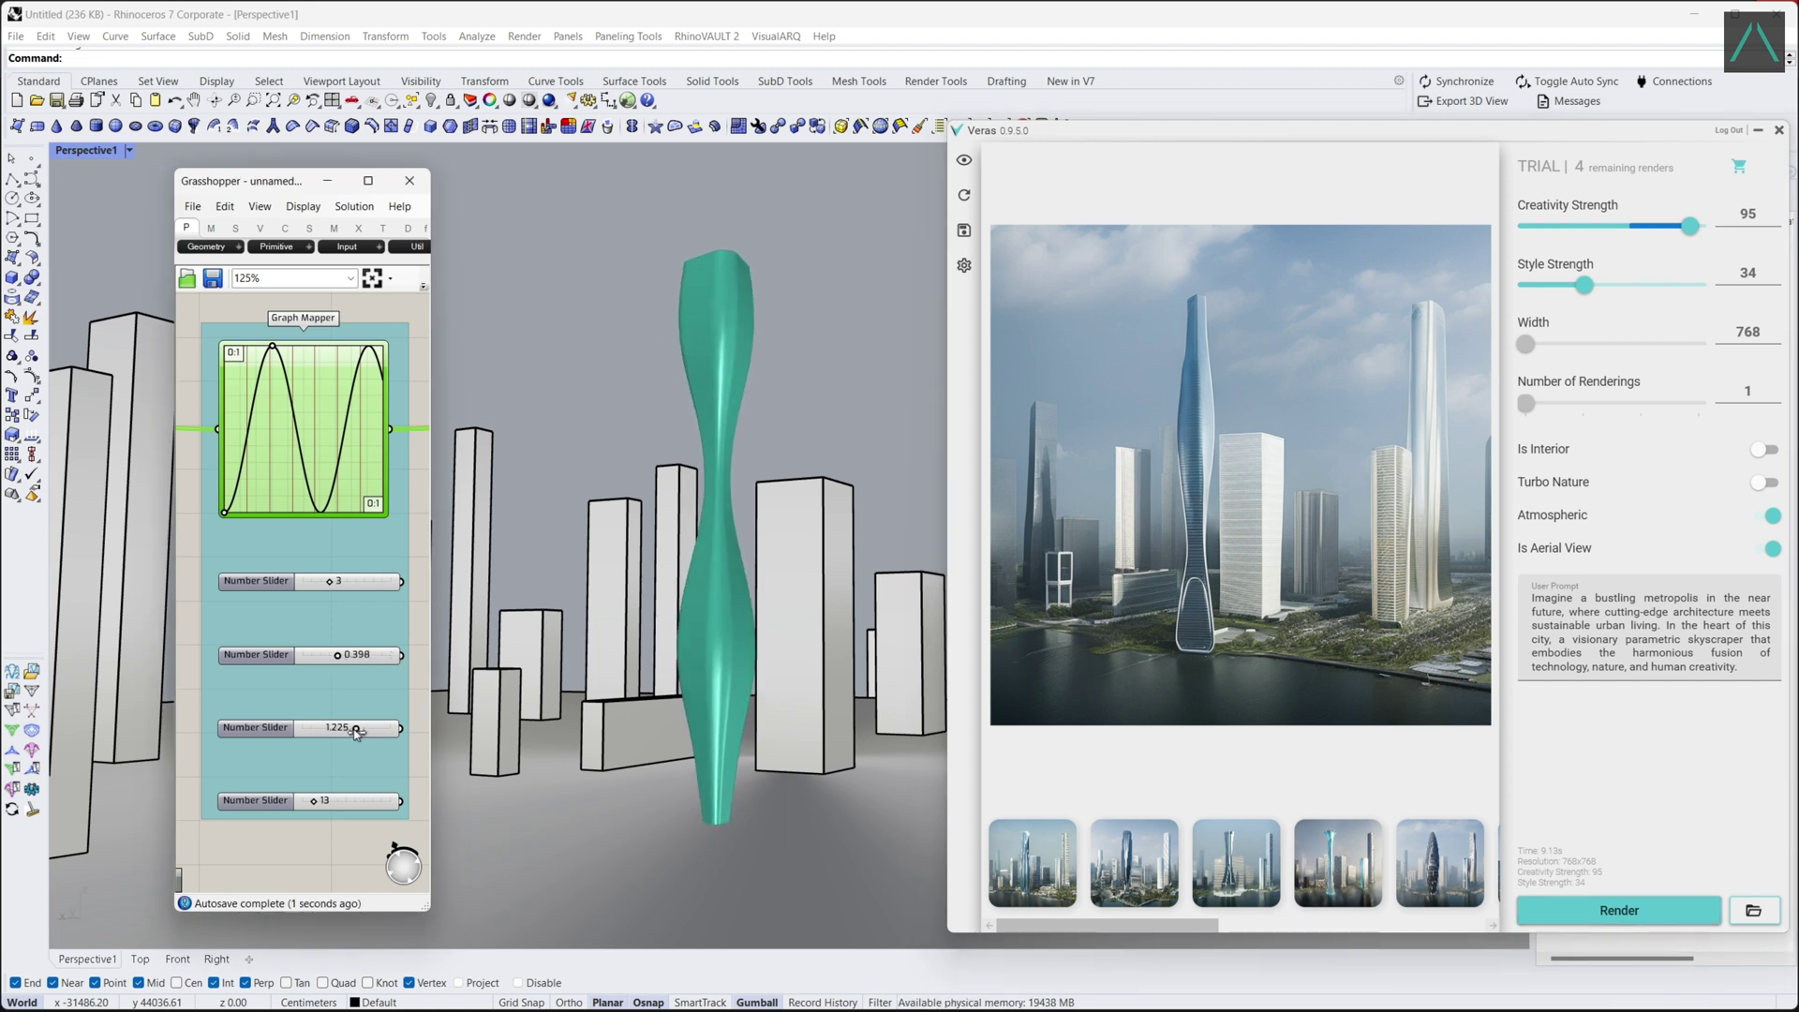
pyautogui.moveTo(224, 511); pyautogui.dragTo(225, 409)
pyautogui.moveTo(264, 353)
pyautogui.mouseDown()
pyautogui.moveTo(247, 353)
pyautogui.moveTo(276, 385)
pyautogui.mouseUp()
pyautogui.moveTo(229, 306); pyautogui.dragTo(238, 307, button='right')
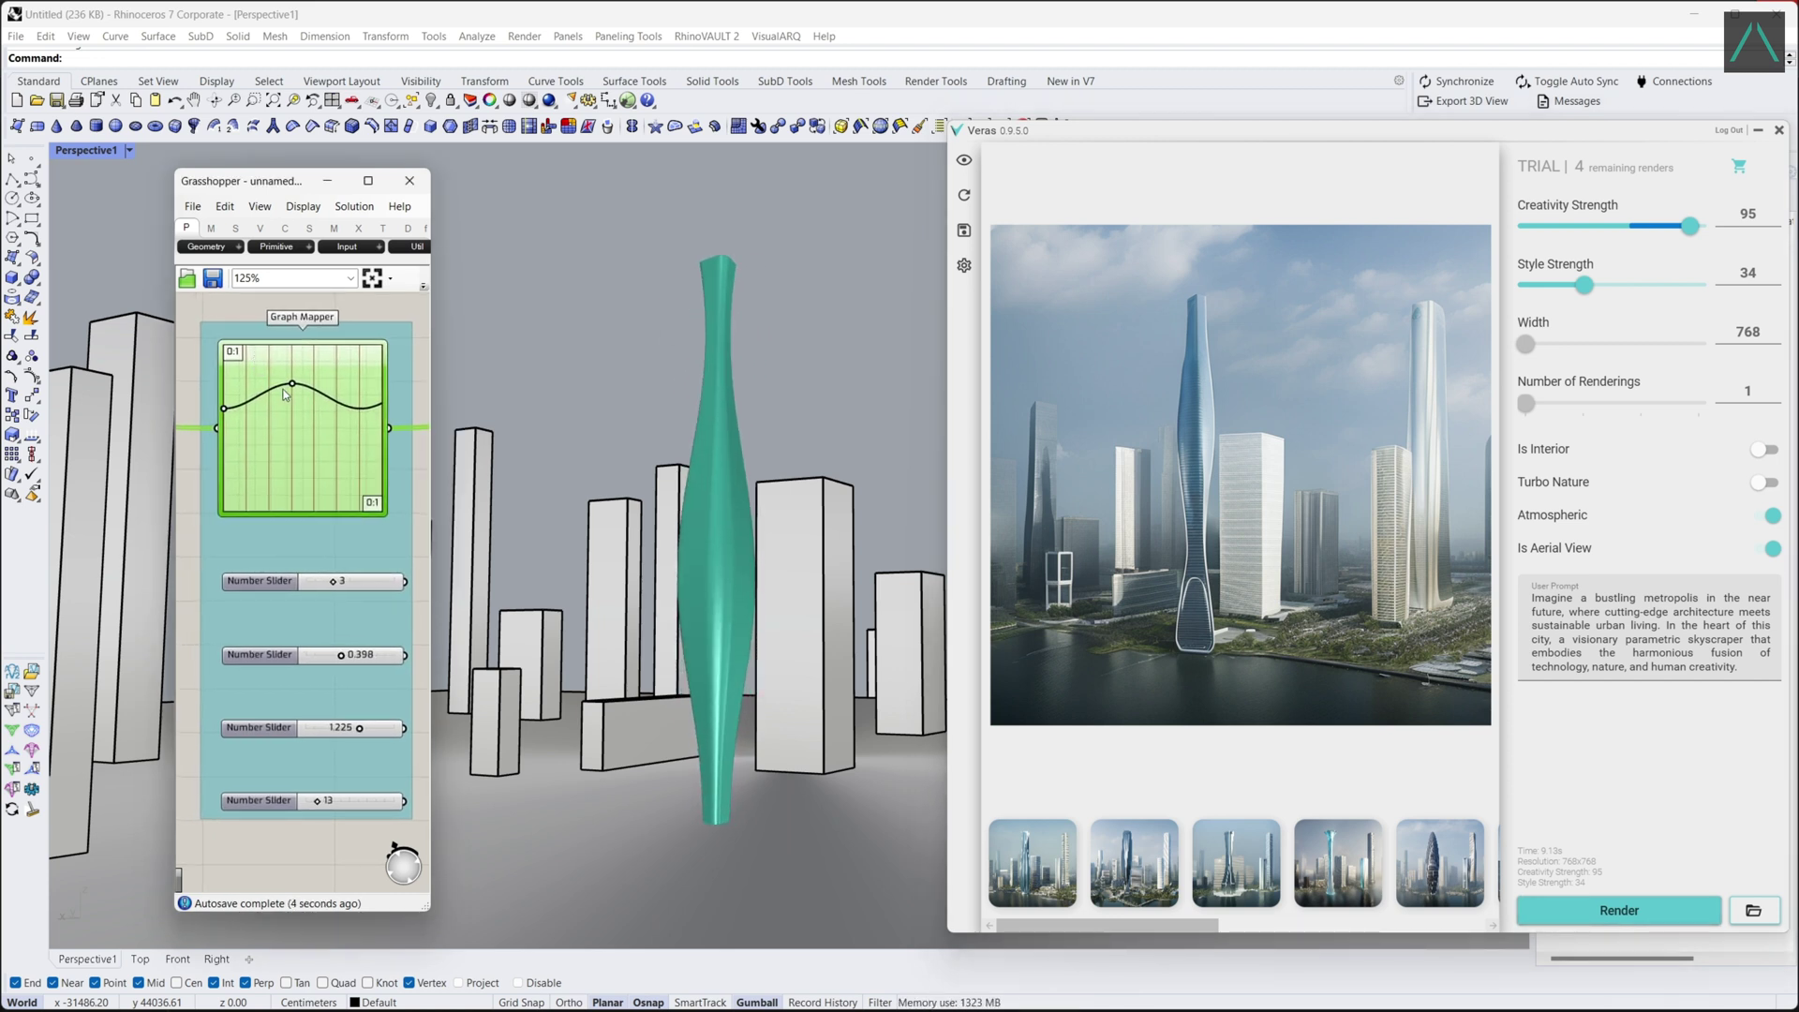
# Invert the Sine curve into a deep early trough, set the fourth slider to 100 and the second to 0.548, and render.
pyautogui.moveTo(286, 387); pyautogui.dragTo(287, 456)
pyautogui.moveTo(319, 802); pyautogui.dragTo(394, 802)
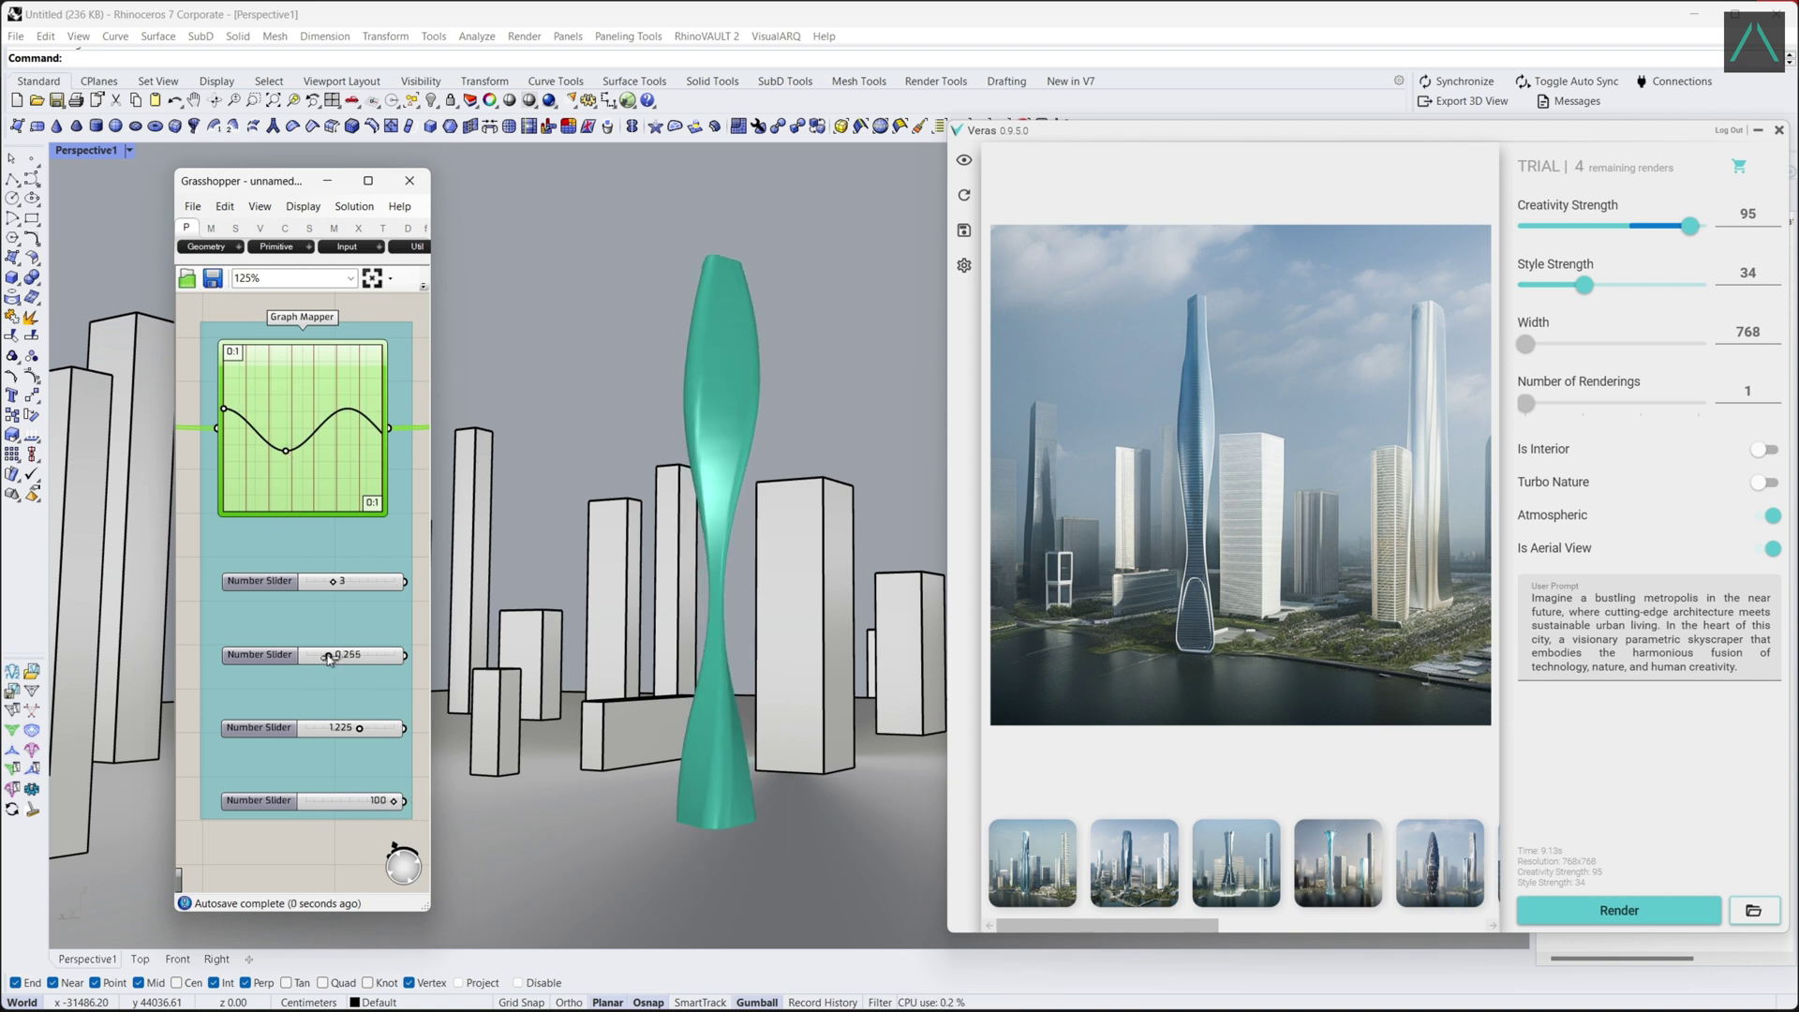
pyautogui.moveTo(341, 654); pyautogui.dragTo(354, 655)
pyautogui.moveTo(285, 451); pyautogui.dragTo(277, 495)
pyautogui.click(1619, 910)
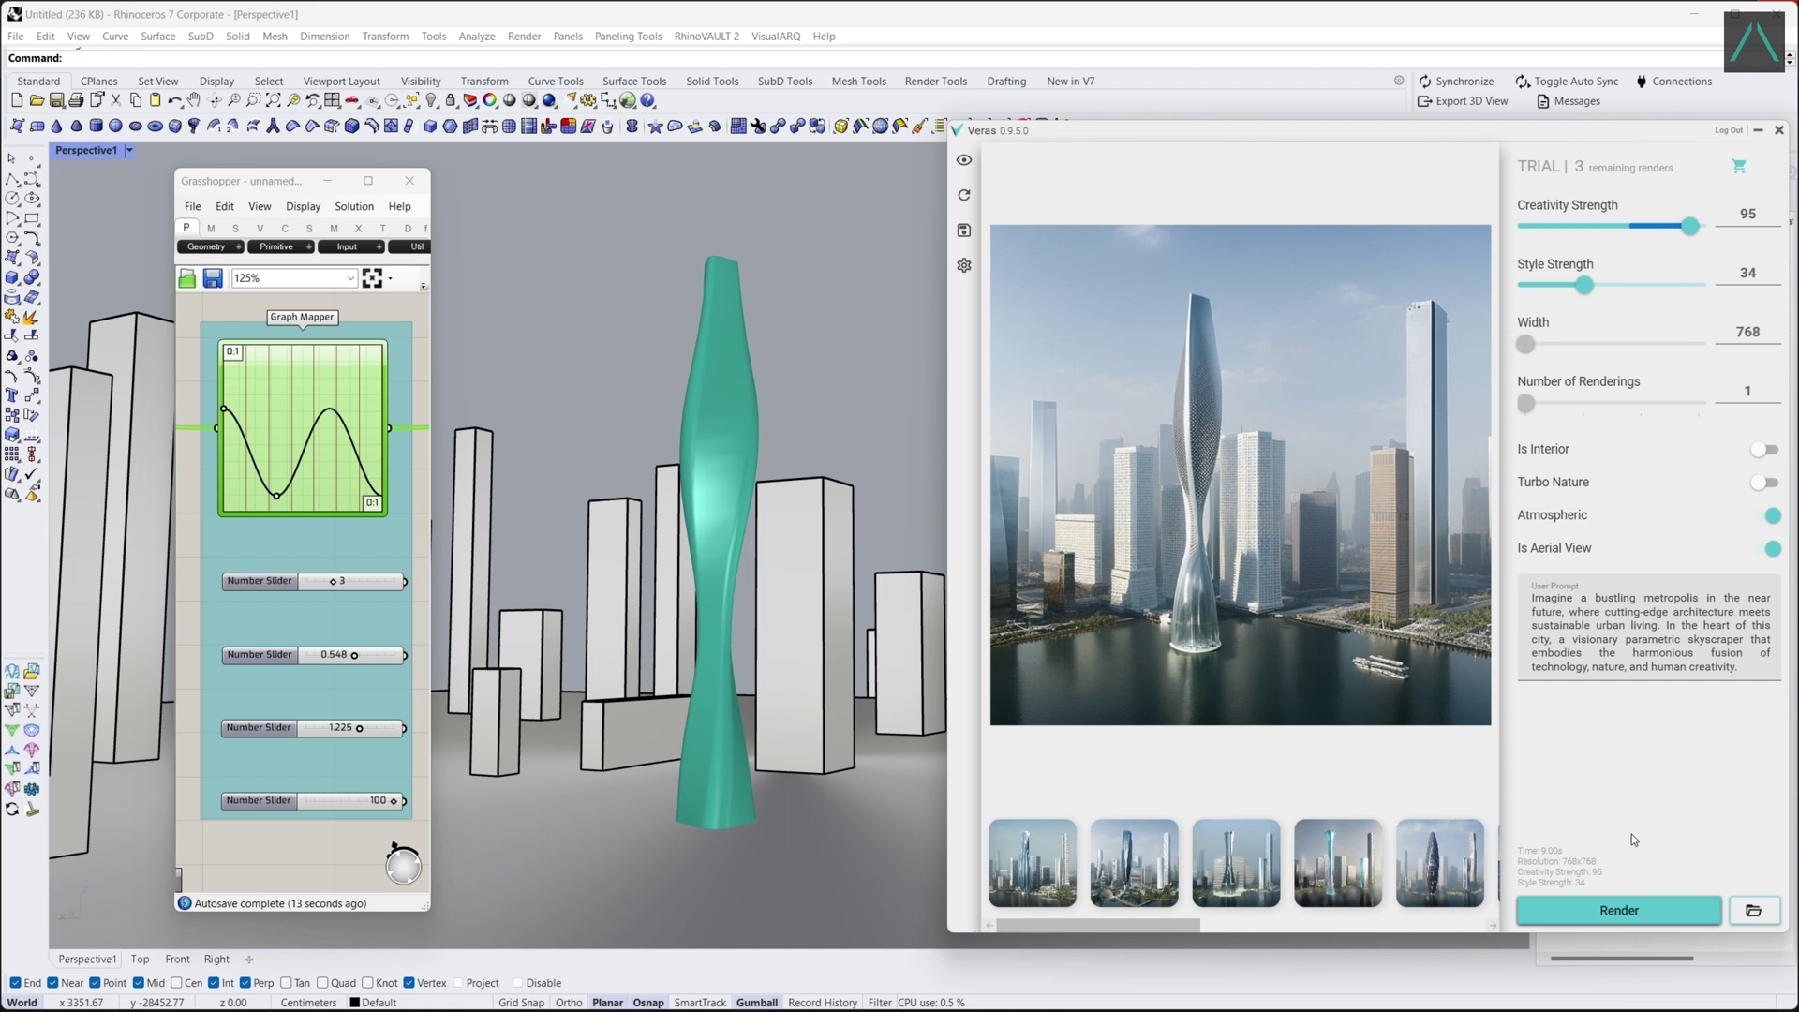
# Set the second slider to 0.524 and the first to 8, tighten the Sine curve into shallow repeated waves, and render.
pyautogui.moveTo(355, 655); pyautogui.dragTo(352, 655)
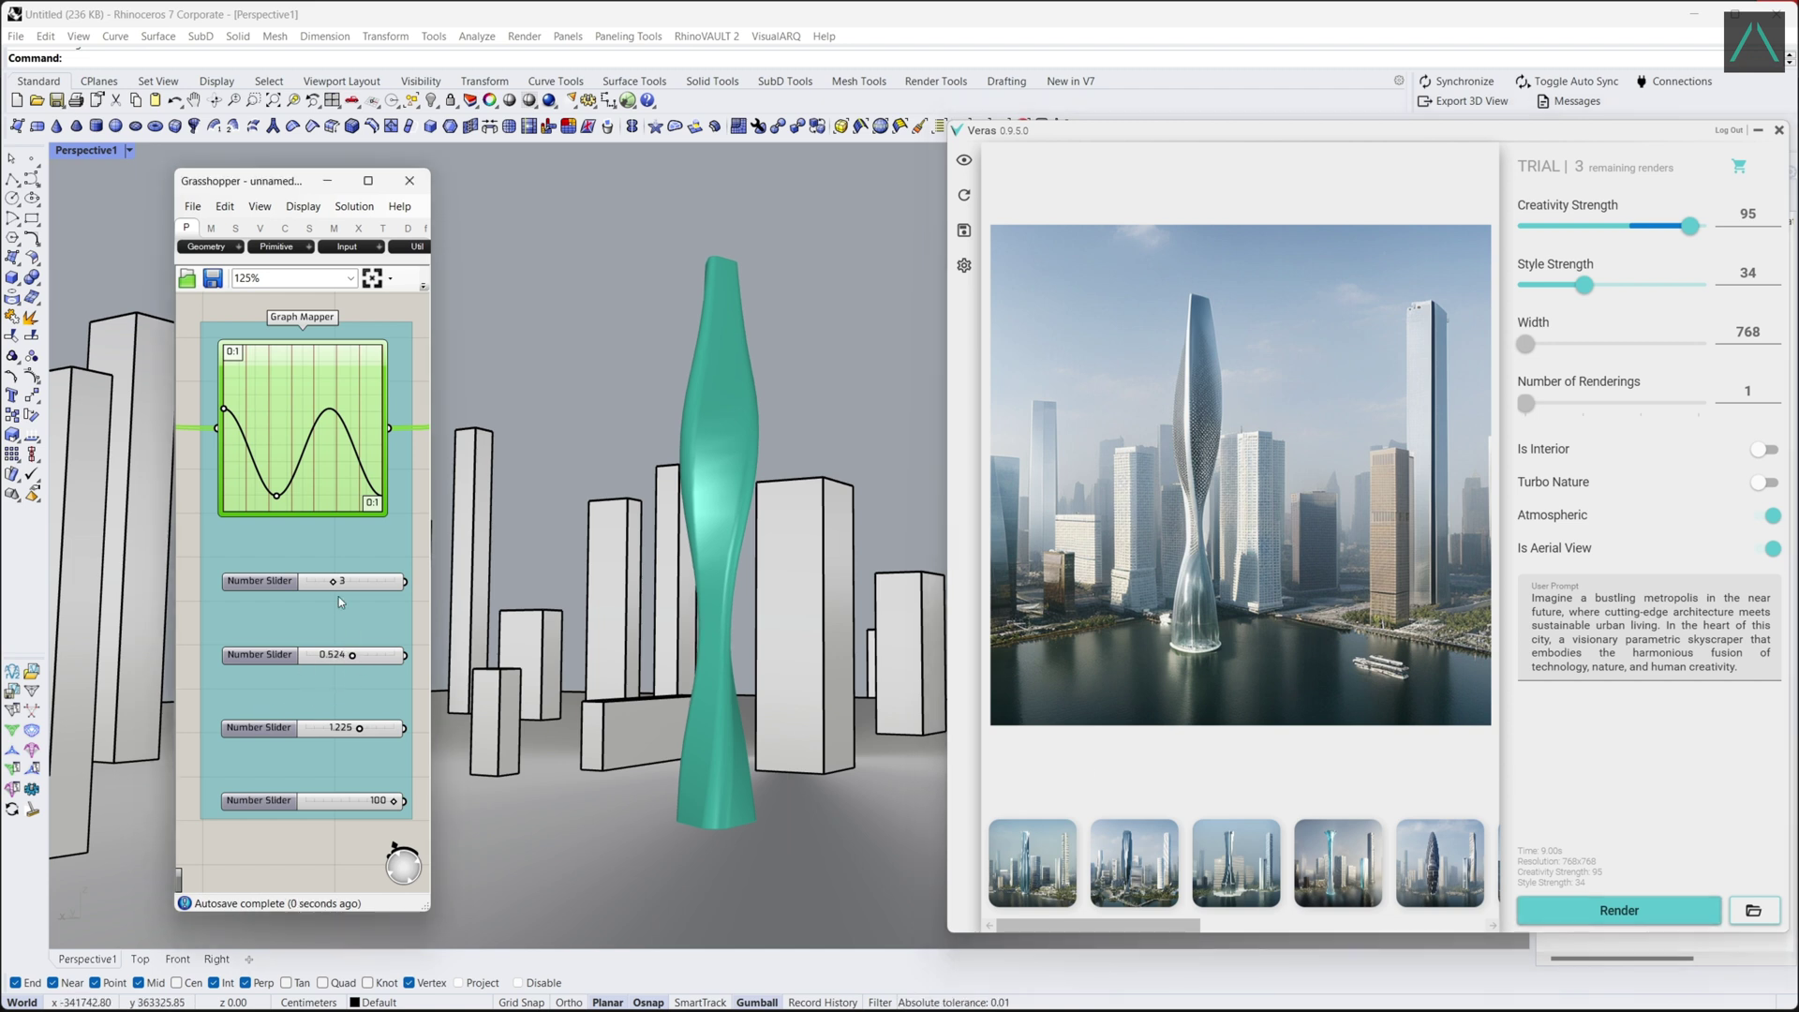
pyautogui.moveTo(333, 581); pyautogui.dragTo(375, 583)
pyautogui.moveTo(278, 502); pyautogui.dragTo(249, 446)
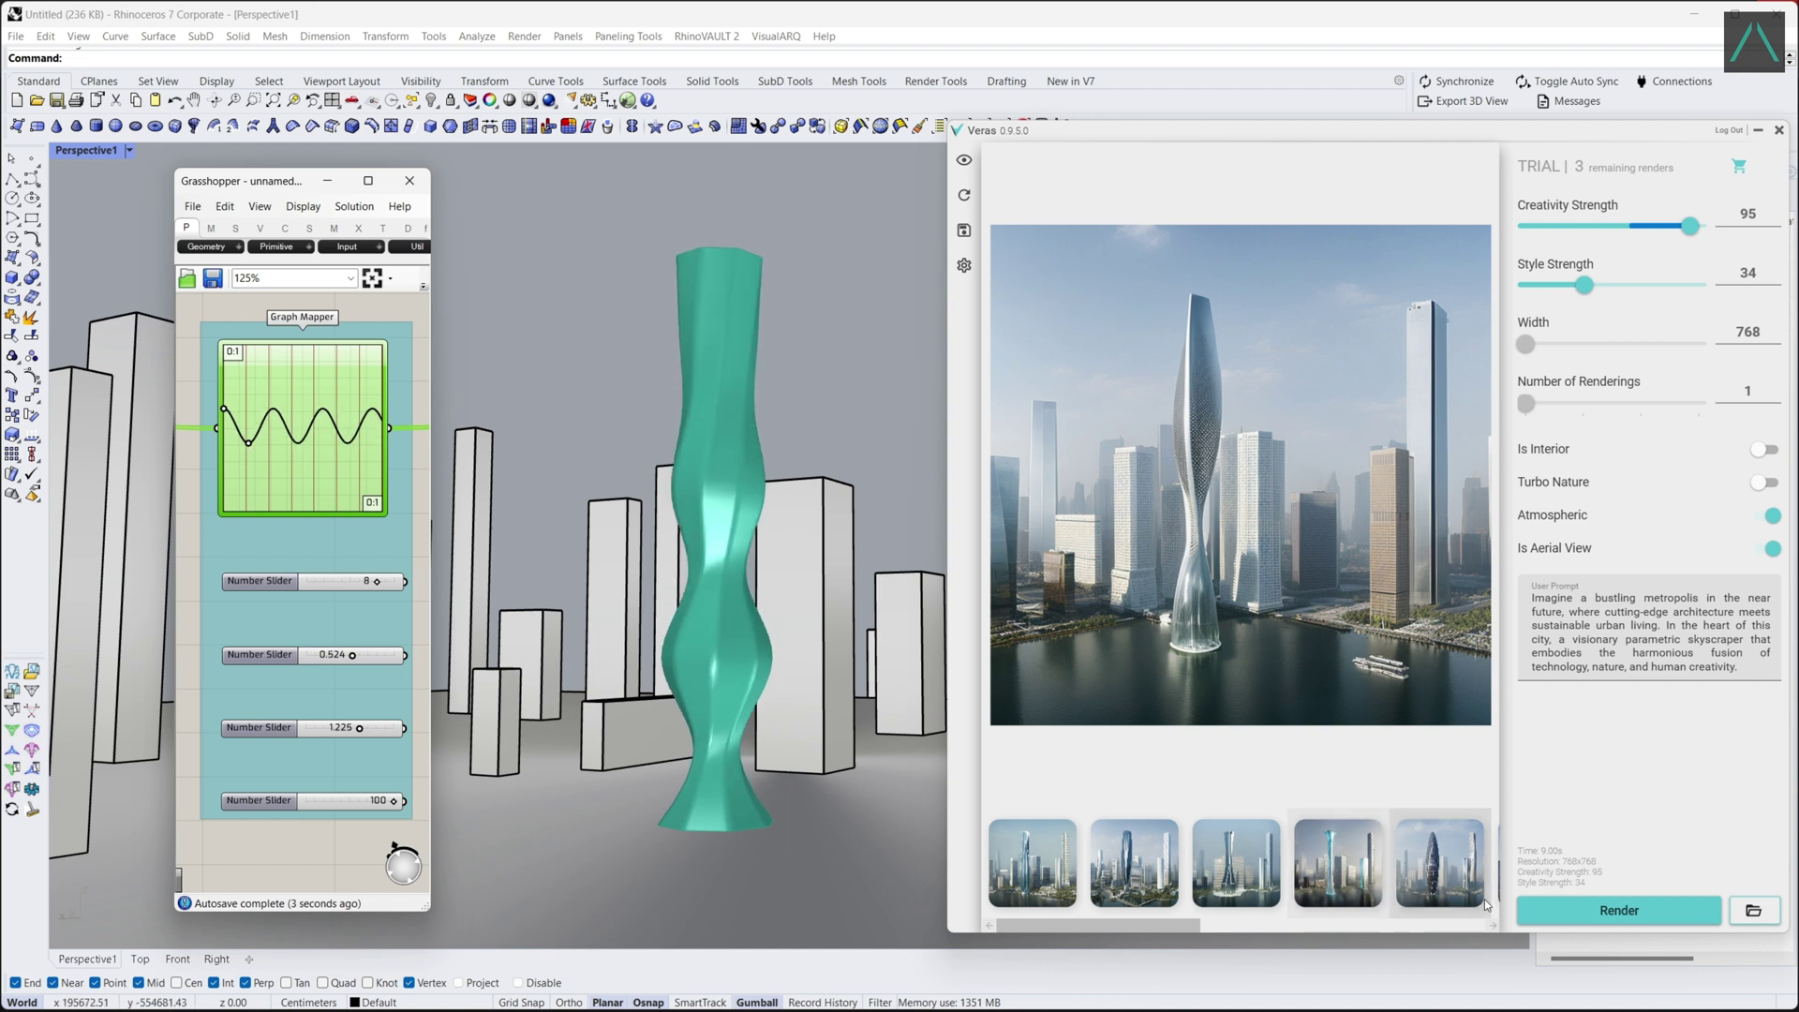
pyautogui.click(1614, 909)
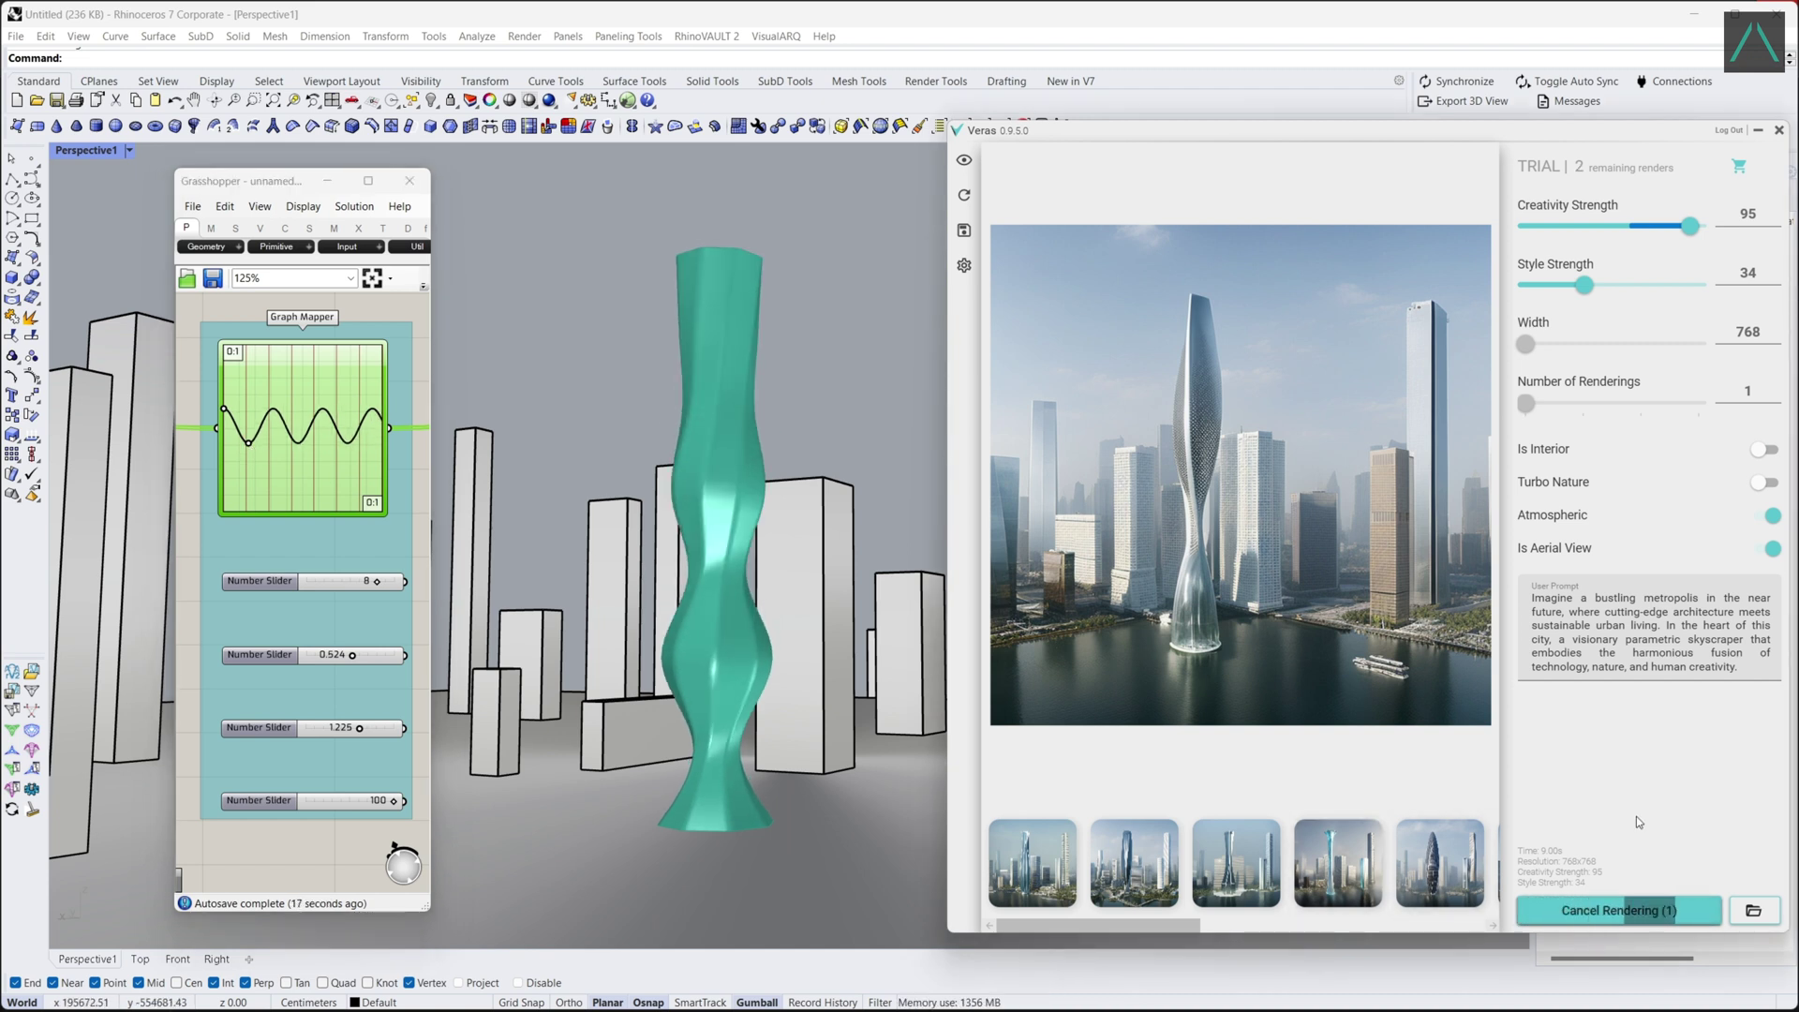